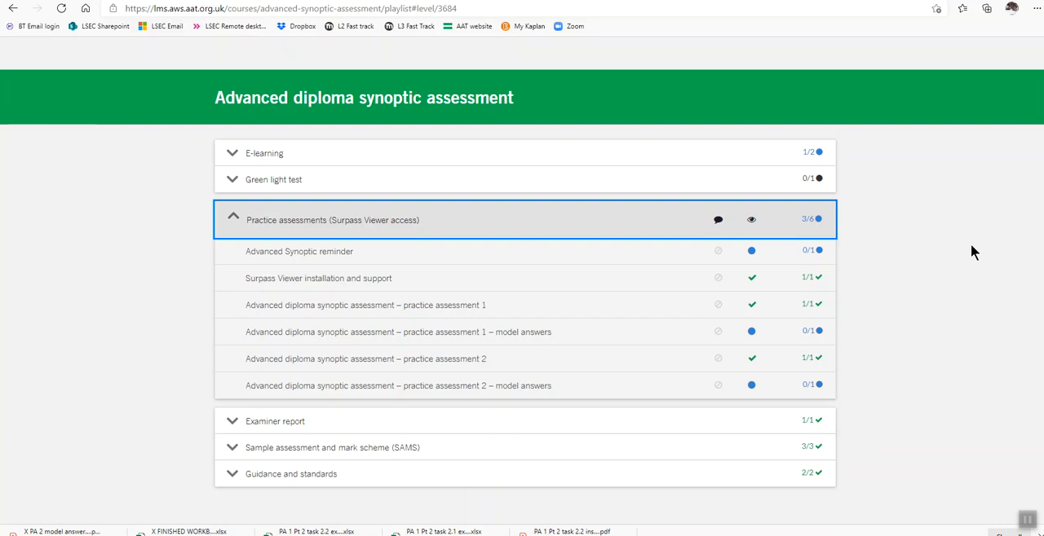
- Open Advanced diploma synoptic assessment – practice assessment 2 and read the Task 2.1 download and upload instructions
left_click(447, 368)
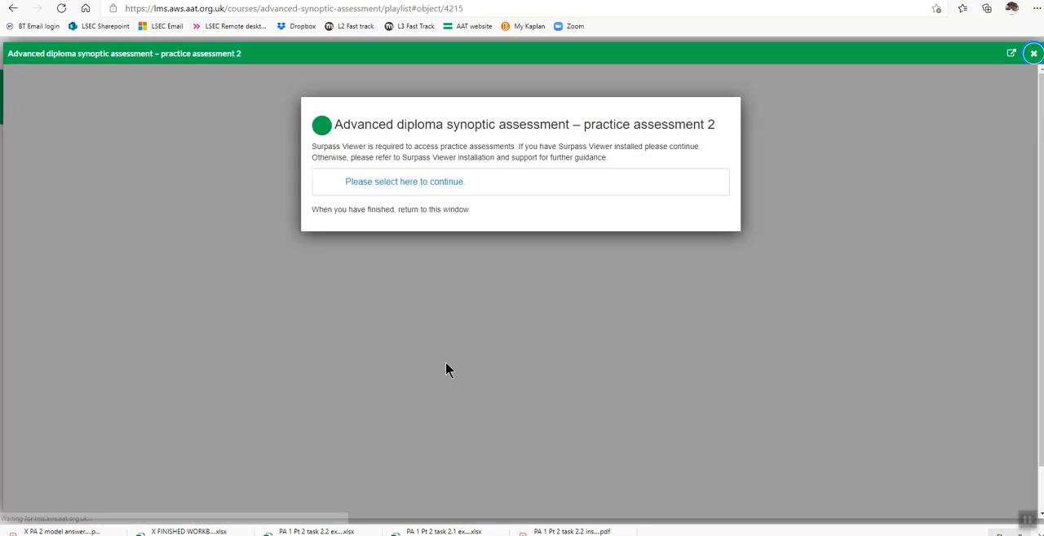
left_click(426, 185)
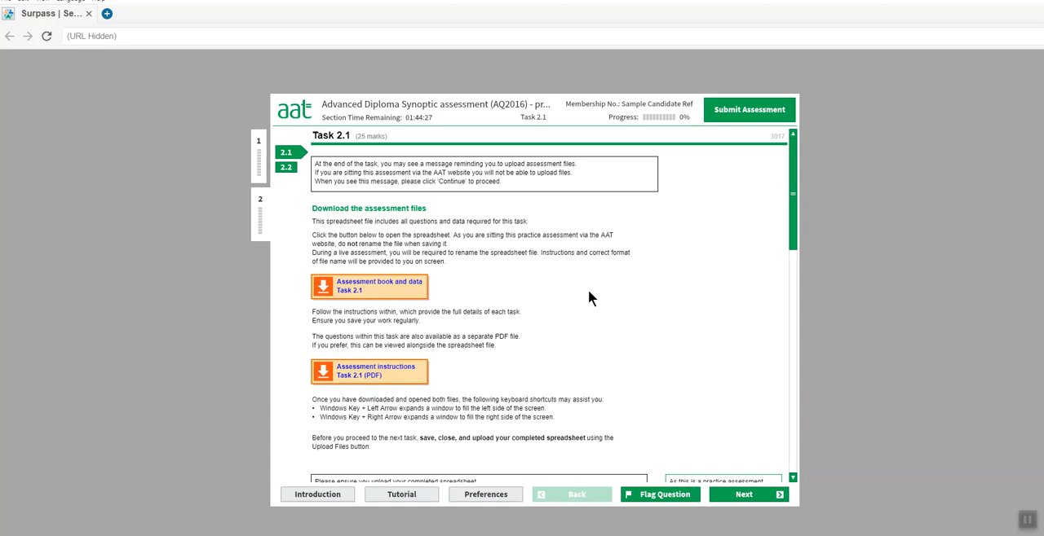
scroll(589, 293, "down", 2)
scroll(588, 291, "down", 7)
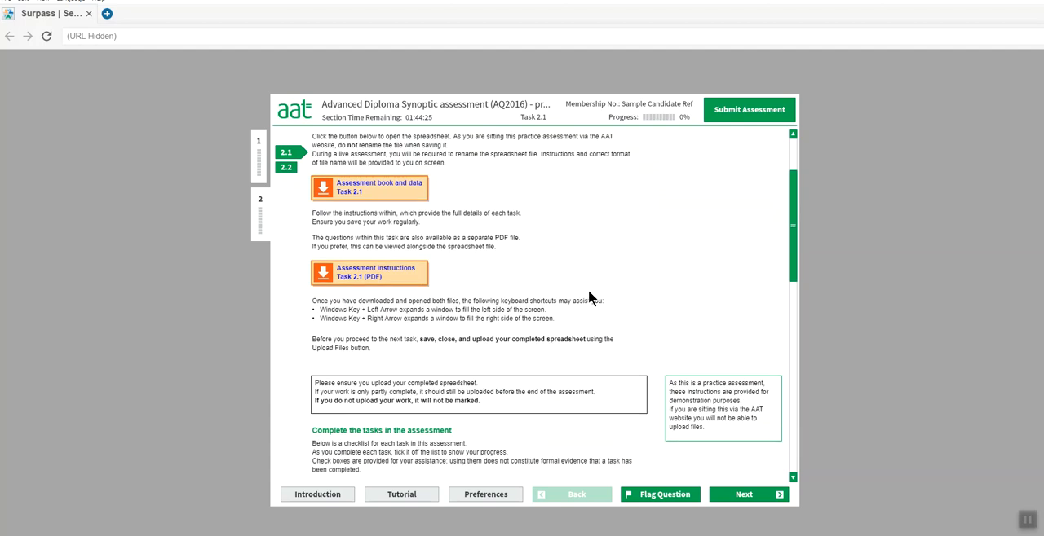
scroll(588, 294, "down", 4)
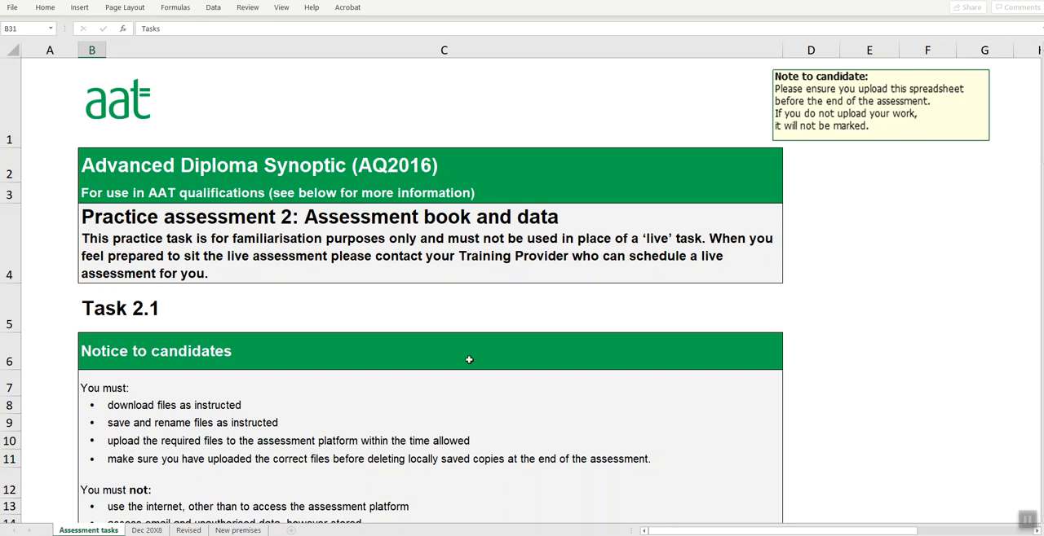
- Switch to the Task 2.1 workbook in Excel and read the role and task instructions on the Assessment tasks sheet
scroll(467, 363, "down", 6)
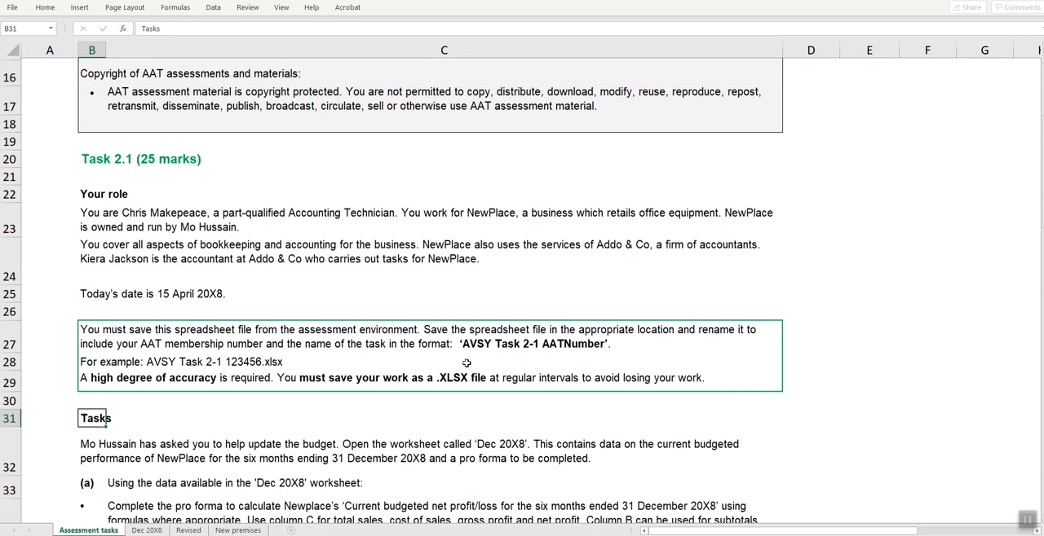
left_click(152, 530)
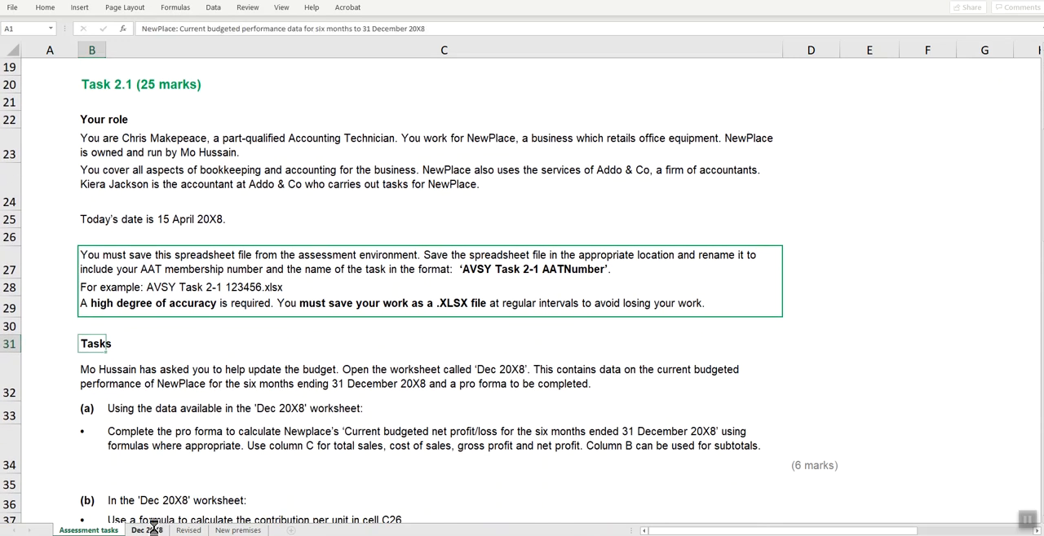
left_click(106, 531)
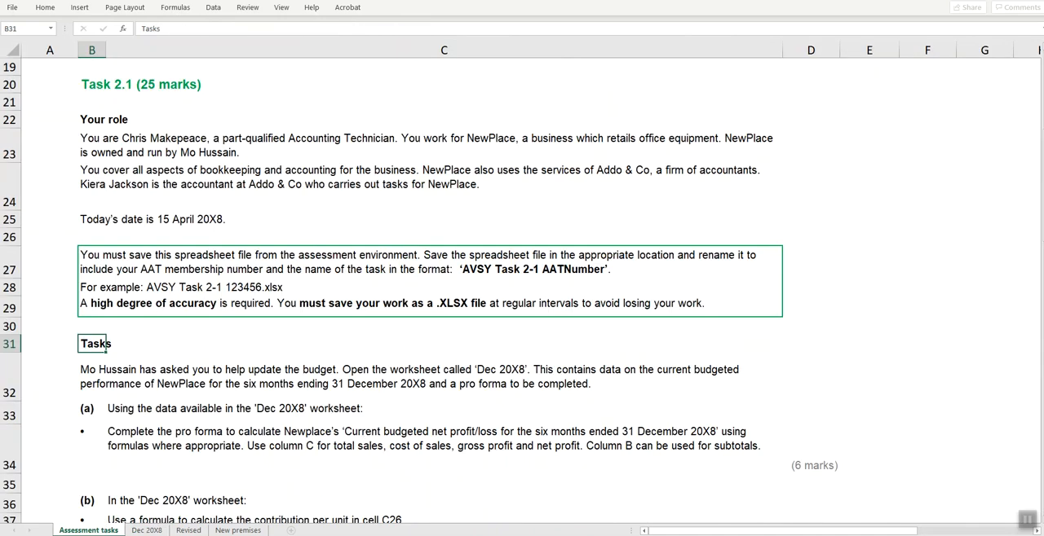
- Switch to the Task 2.1 instructions PDF and highlight the line with today's date and the Tasks heading
mouse_move(444, 535)
left_click(443, 514)
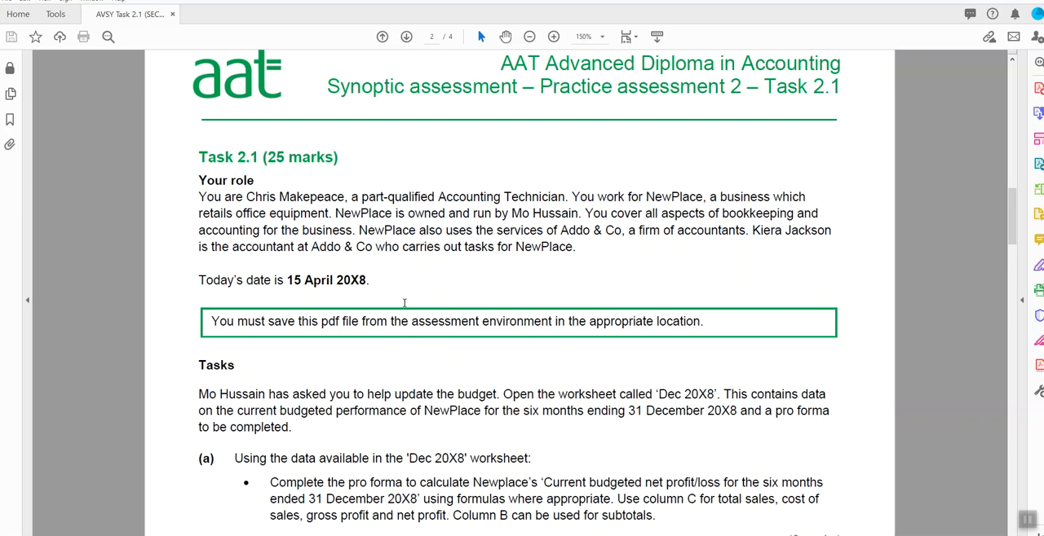
left_click_drag(199, 280, 382, 286)
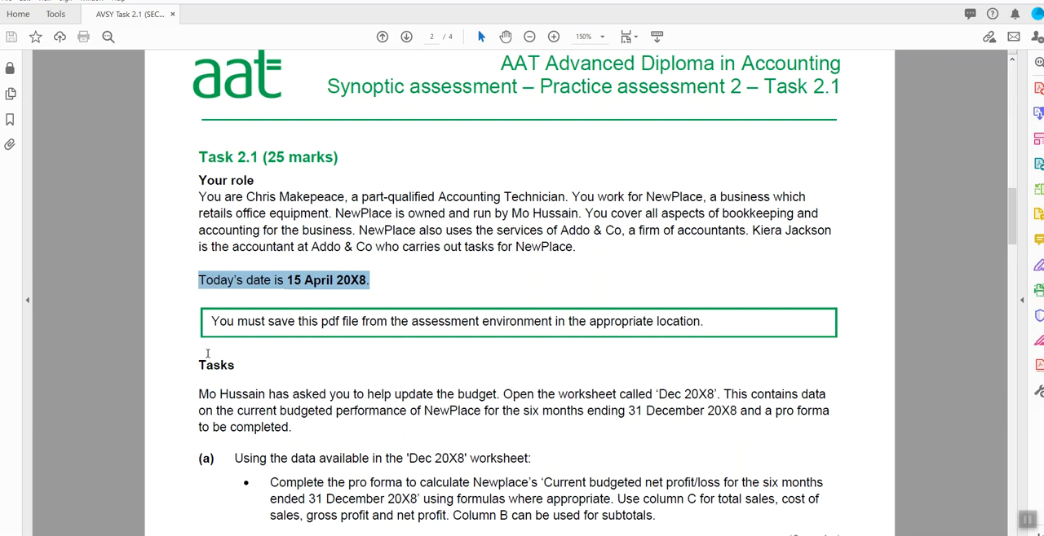
left_click(195, 365)
left_click_drag(195, 365, 242, 364)
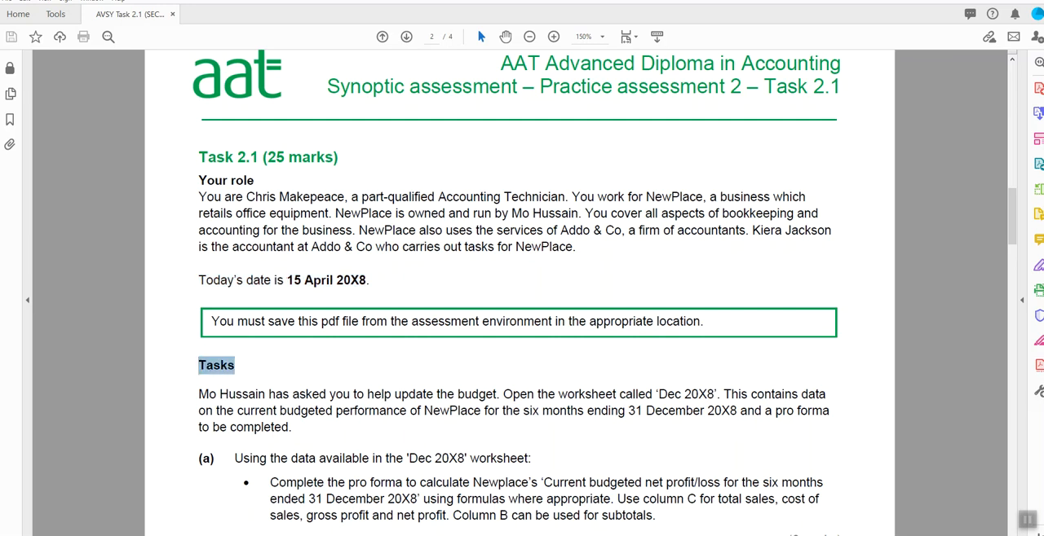
- Return to the Excel workbook, select the file-saving instructions in rows 27 to 29 and read the task list below
key("alt+Tab")
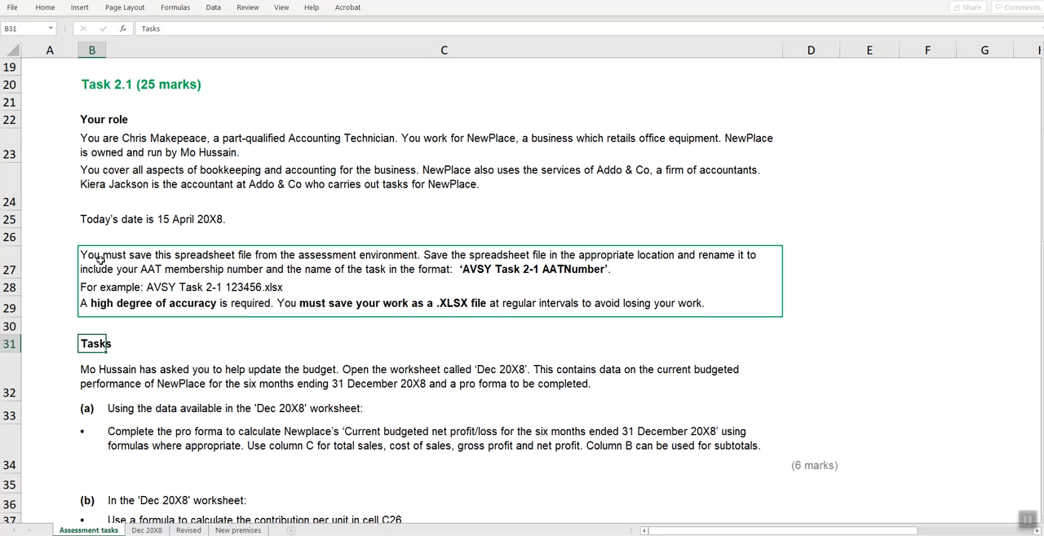
left_click_drag(99, 259, 99, 309)
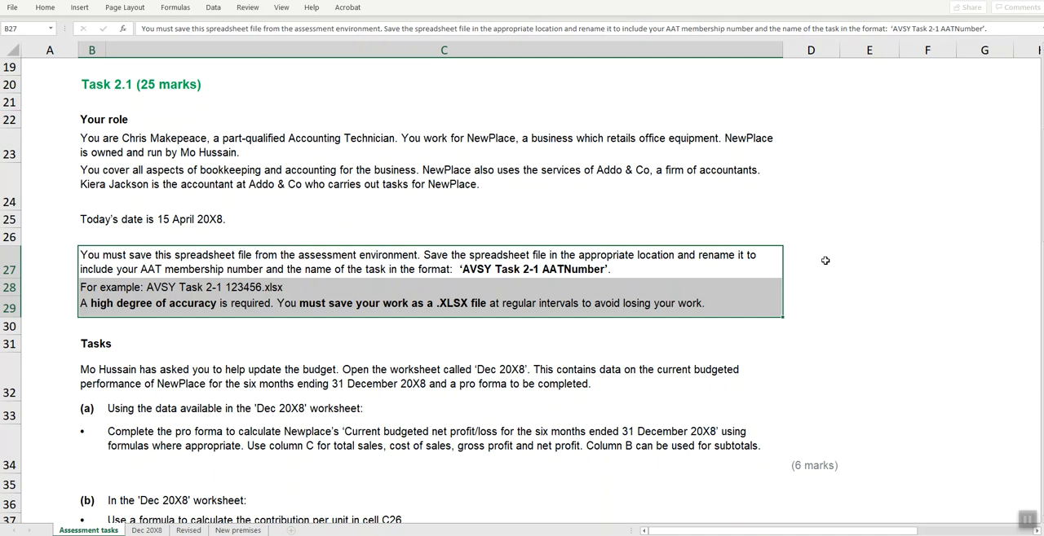
scroll(825, 261, "down", 3)
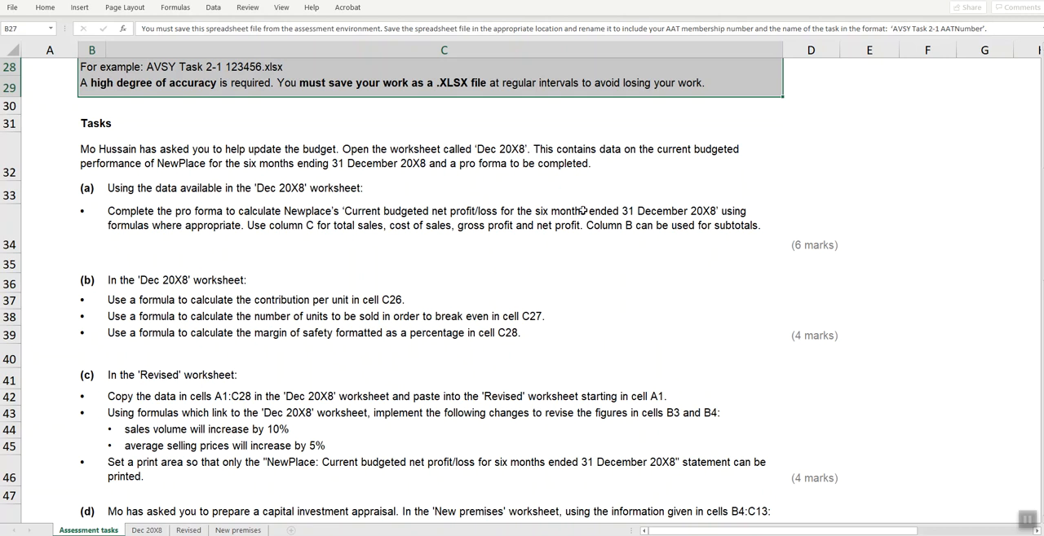
- Open the Dec 20X8 worksheet at a larger zoom and select the budgeted performance data in A3:B9
left_click(147, 530)
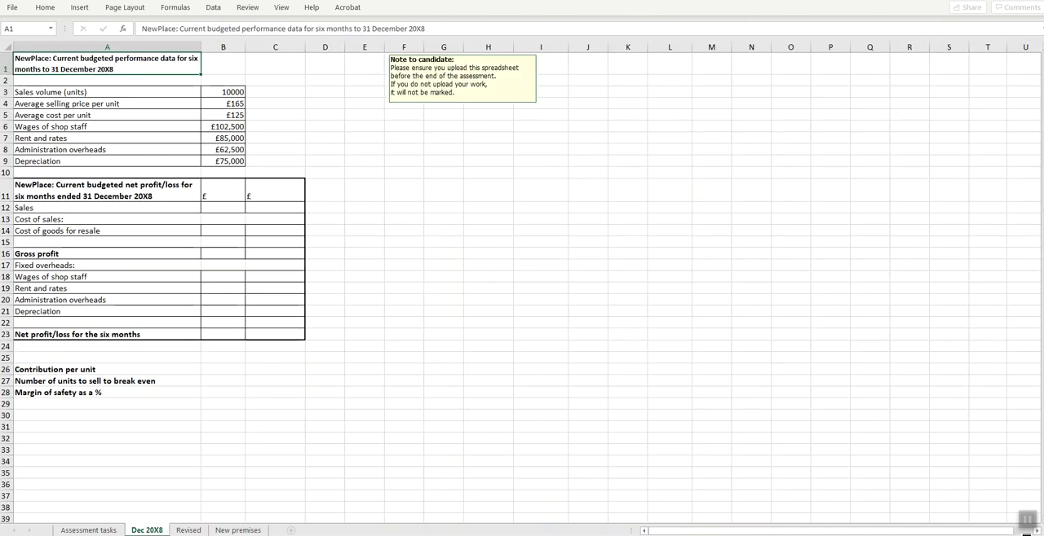
left_click(1023, 535)
left_click(1023, 535)
left_click(1023, 535)
left_click(1023, 535)
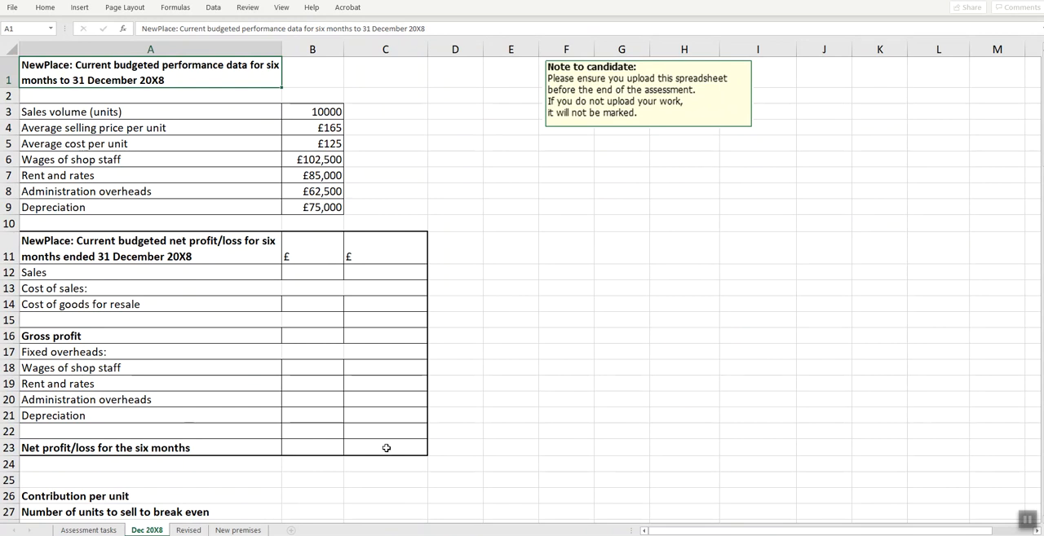
left_click(387, 447)
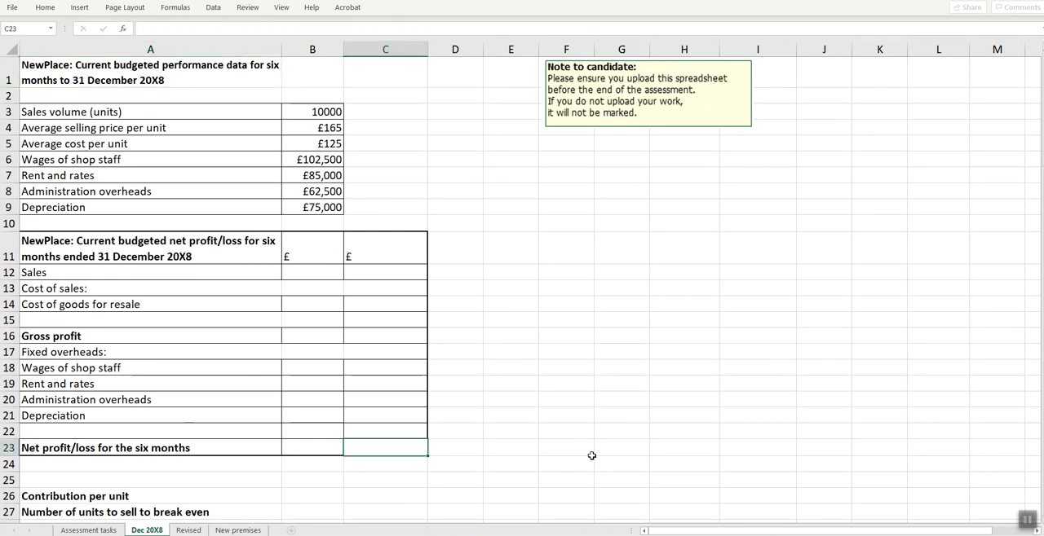
left_click_drag(113, 112, 317, 210)
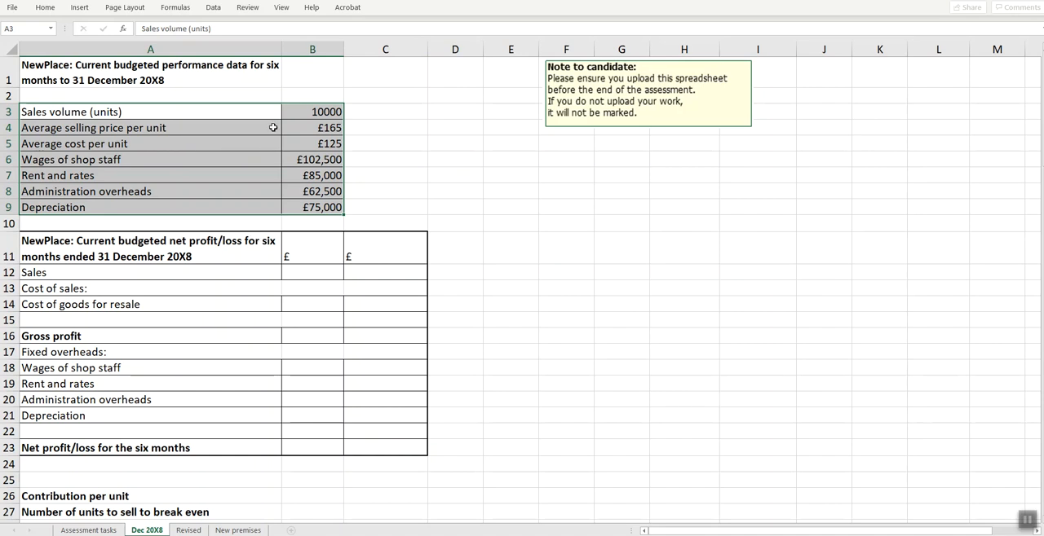
- Calculate Sales in cell C12 as sales volume times average selling price with the formula =B3*B4
left_click(388, 276)
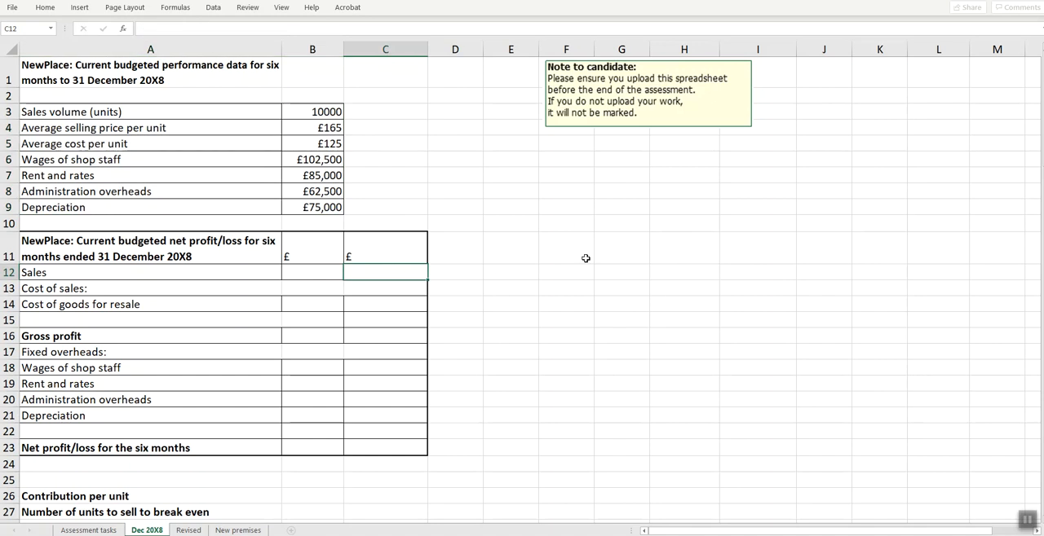
key("ctrl+F1")
type("=")
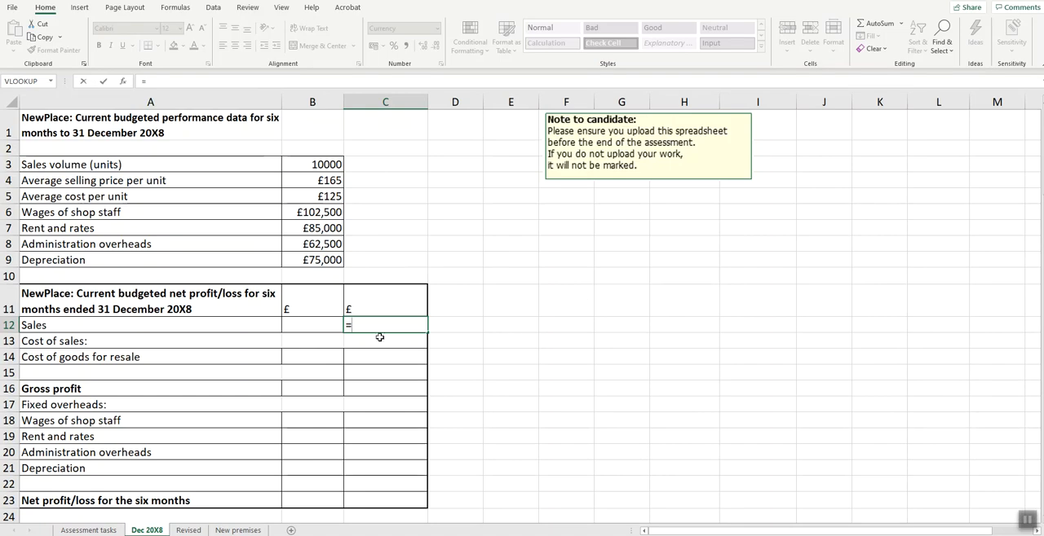
left_click(322, 165)
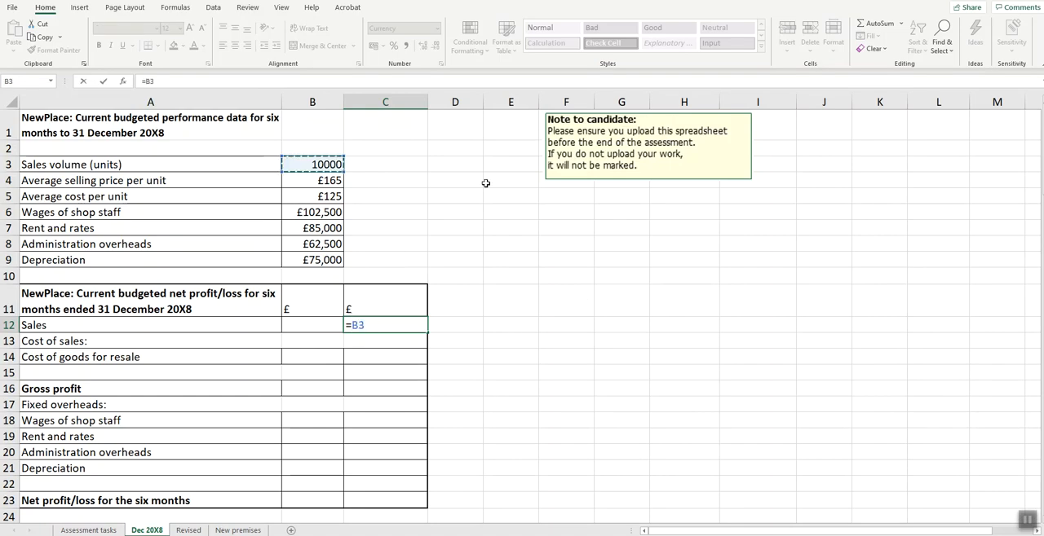
type("*")
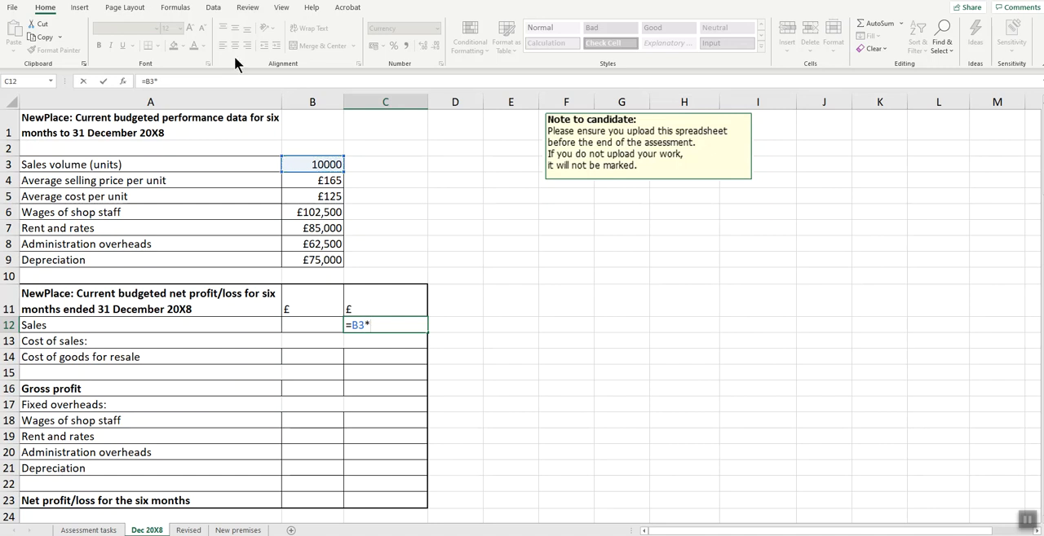
left_click(302, 198)
left_click(301, 185)
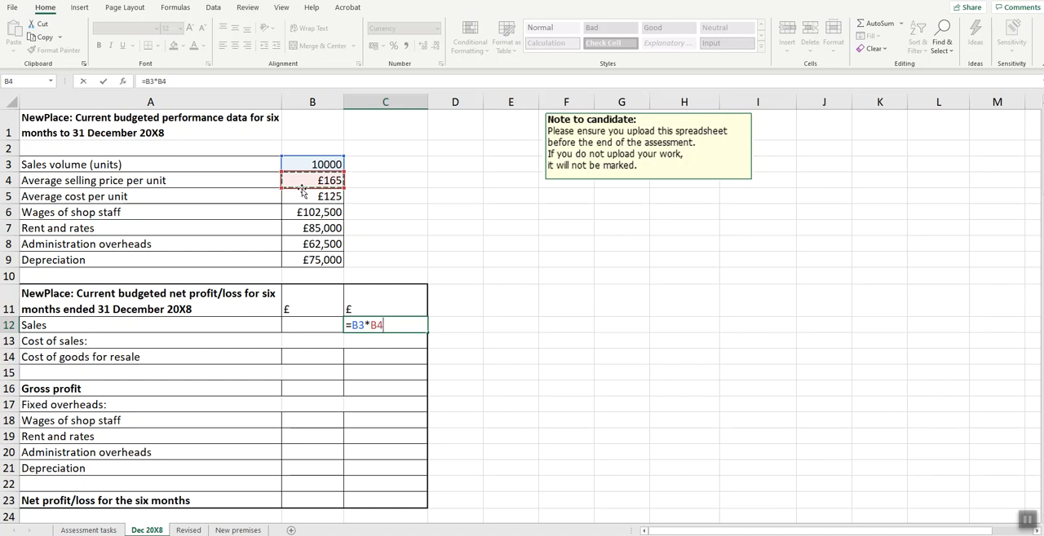
key("Return")
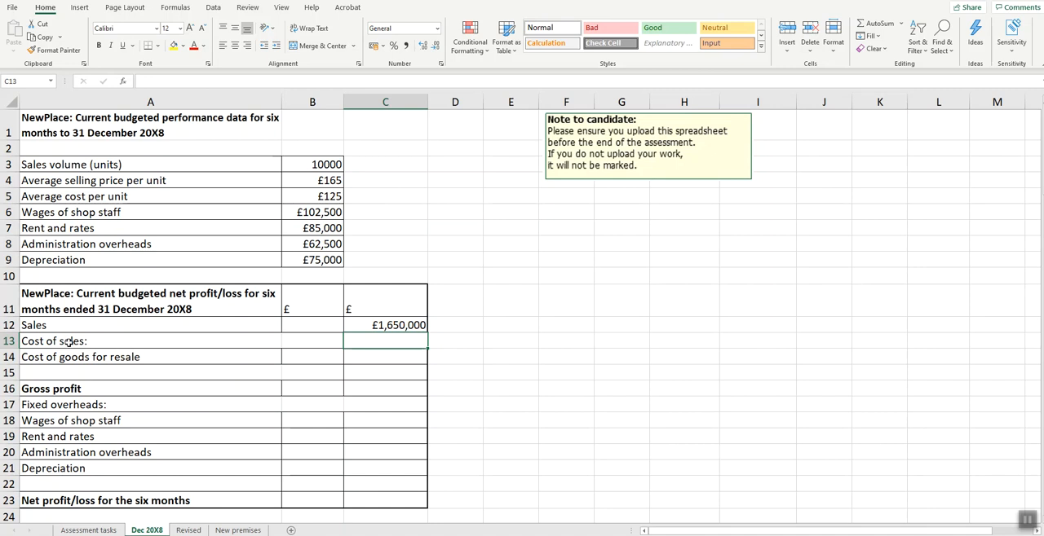
- Calculate Cost of goods for resale in cell B14 as sales volume times average cost per unit, =B3*B5
left_click(316, 356)
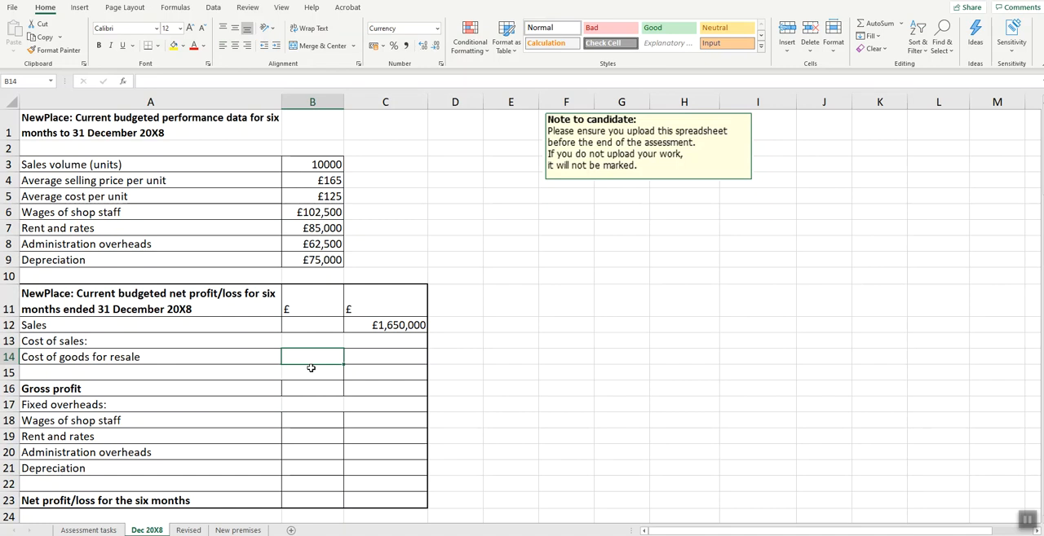
type("=")
left_click(307, 166)
type("*")
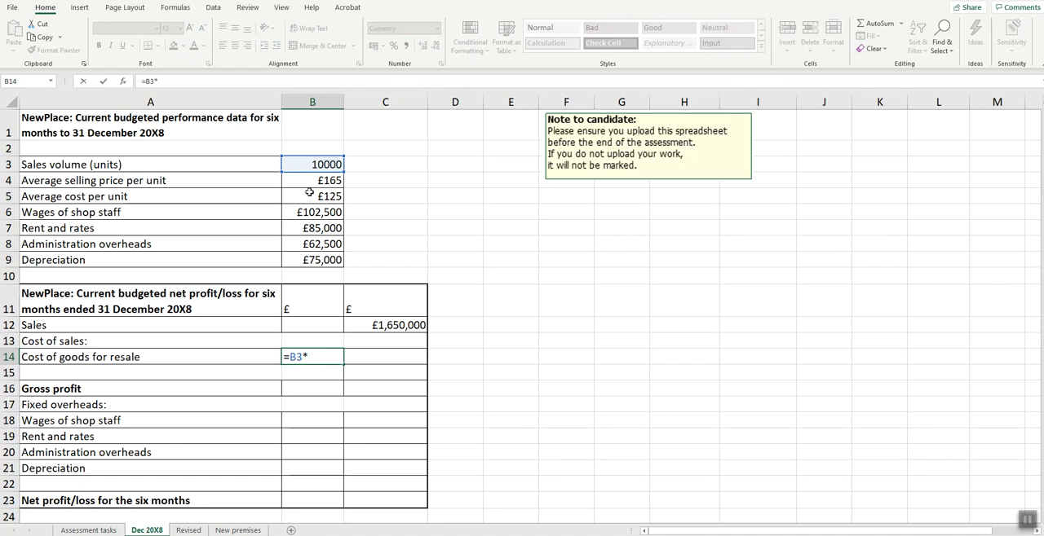
left_click(309, 199)
key("Return")
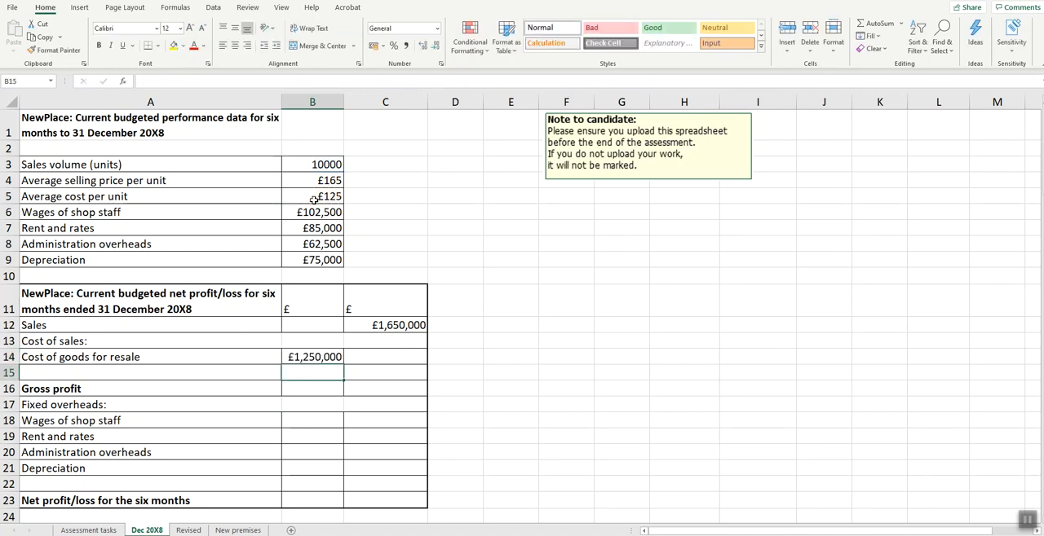
- Carry the cost of sales total into cell C15 with the formula =B14
left_click(380, 373)
type("=")
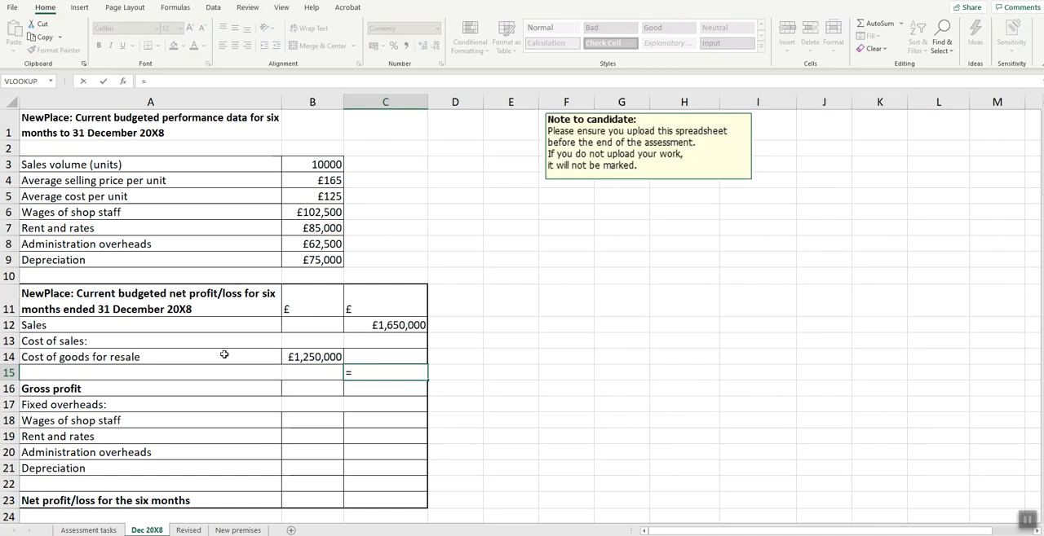
left_click(320, 357)
key("Return")
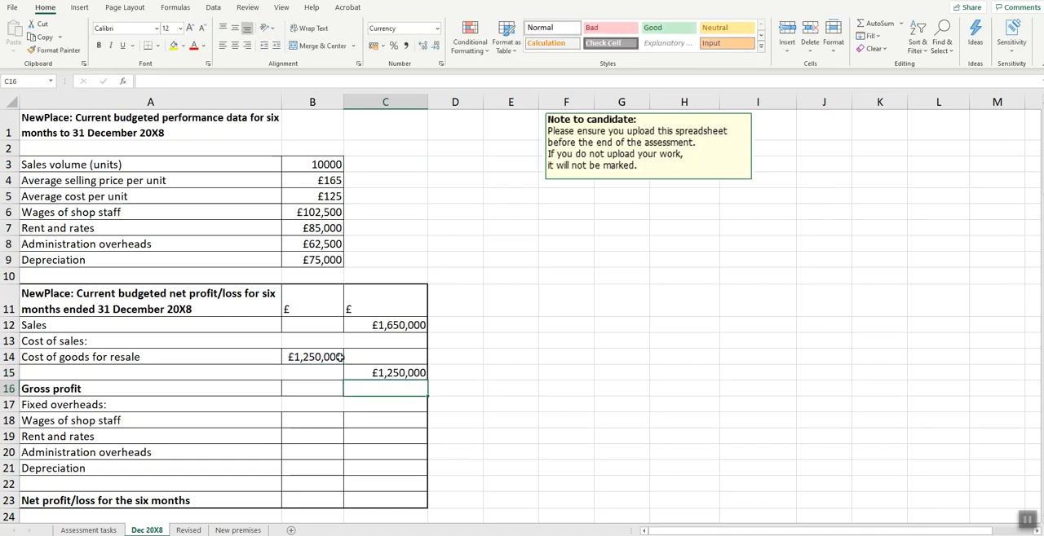
- Calculate Gross profit in cell C16 as sales minus cost of sales with the formula =C12-C15
type("=")
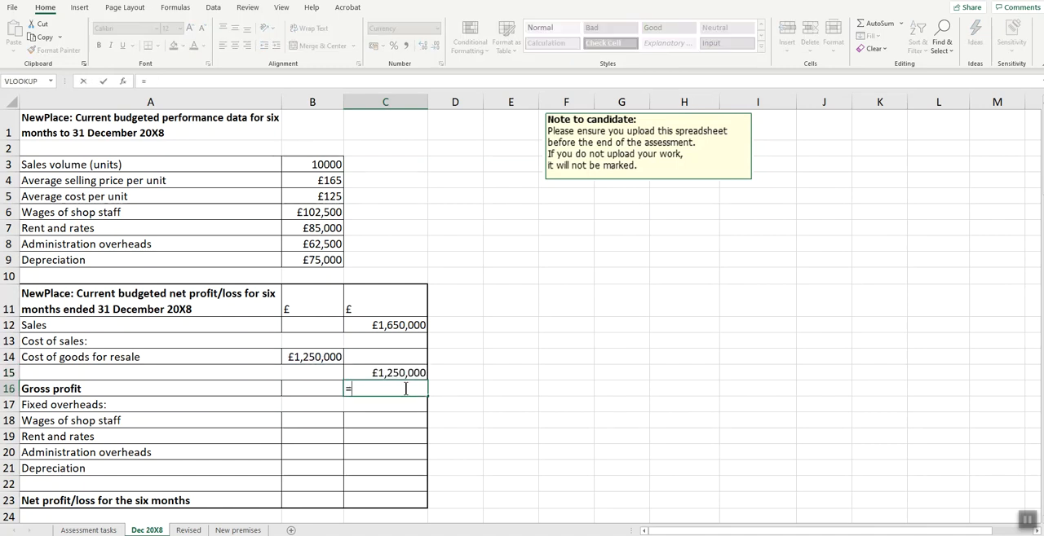
left_click(375, 327)
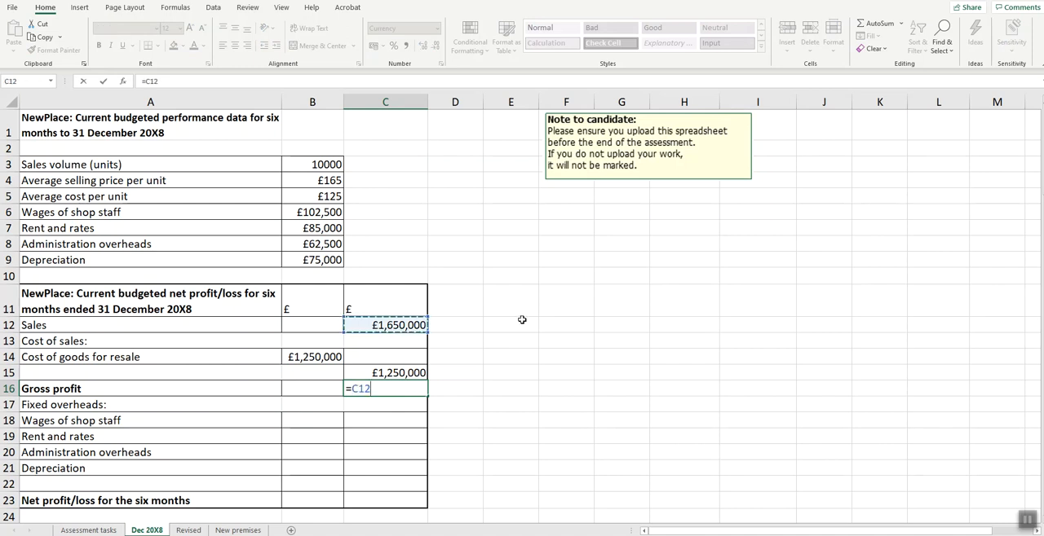
type("-")
left_click(393, 374)
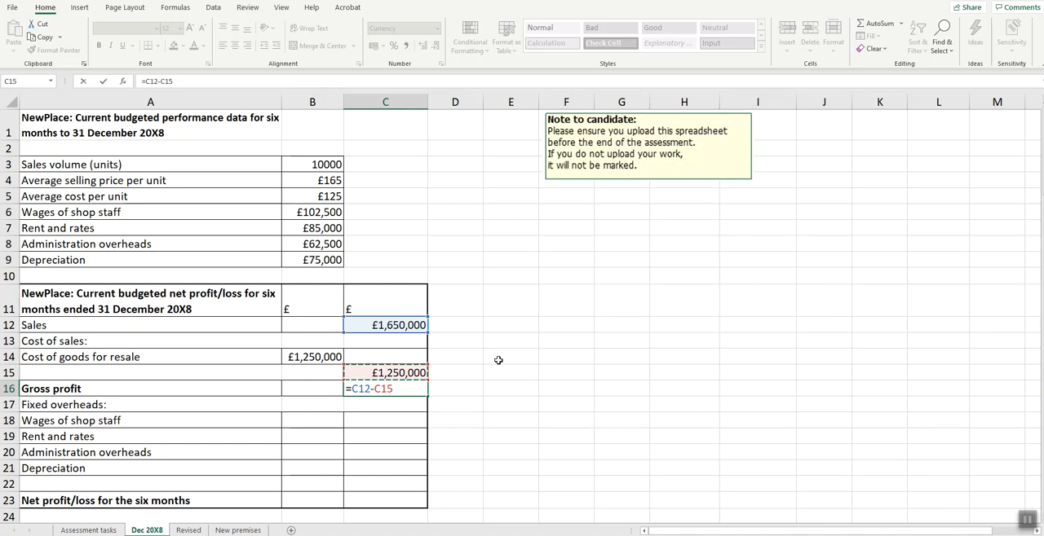
key("Return")
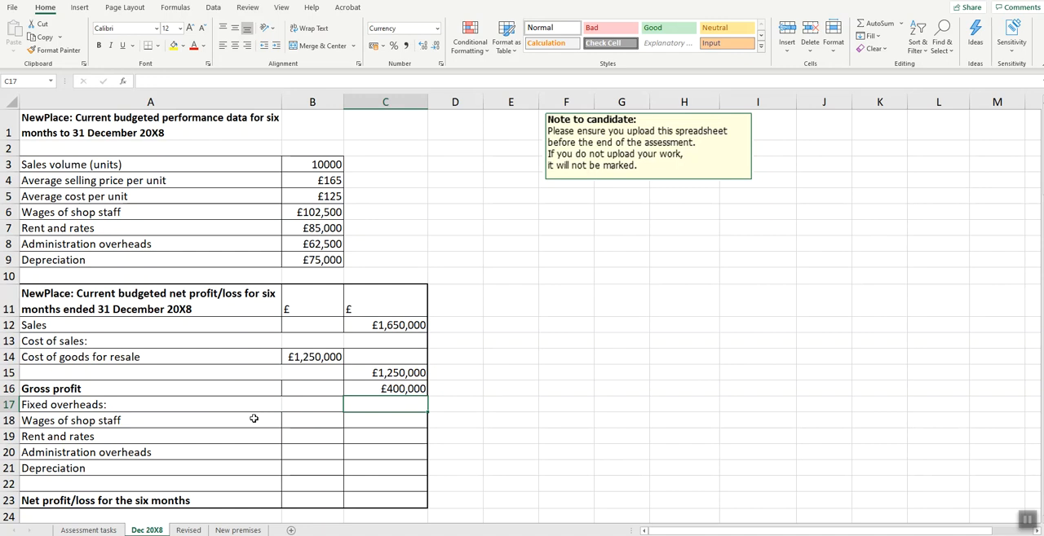
- Link Wages of shop staff in cell B18 to the performance data with =B6 and fill the formula down to Depreciation in B21
scroll(253, 418, "down", 1)
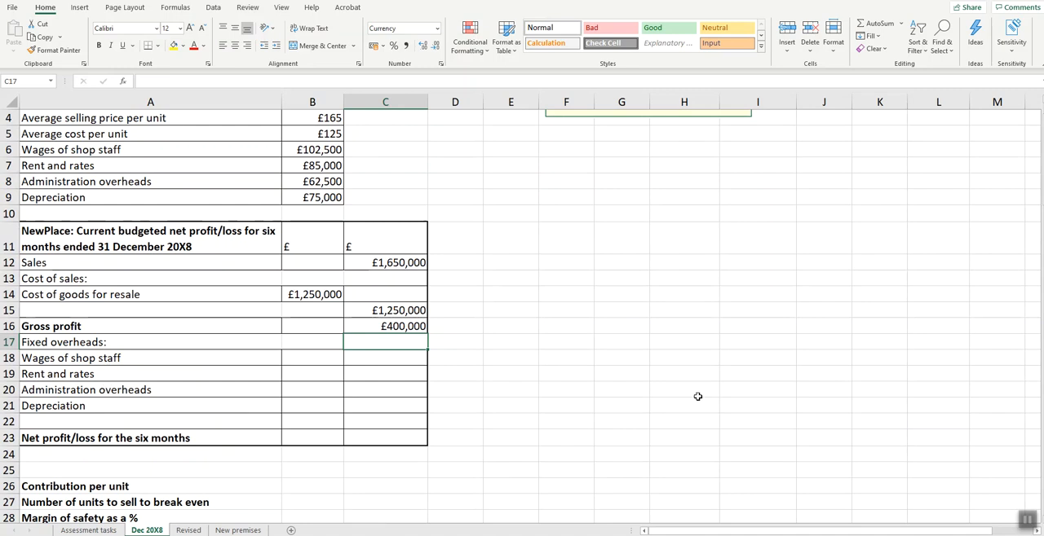
scroll(697, 397, "up", 1)
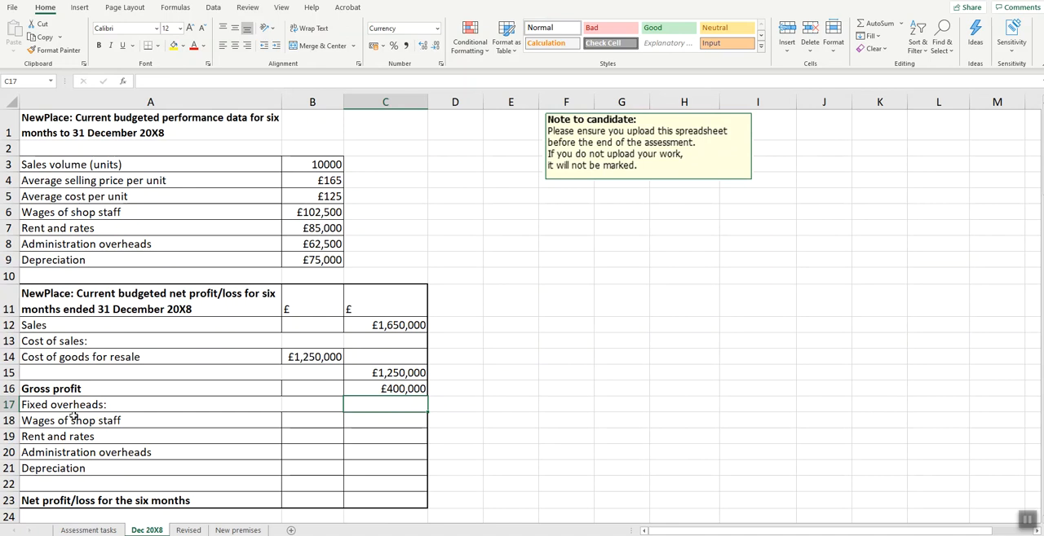
left_click(336, 423)
type("=")
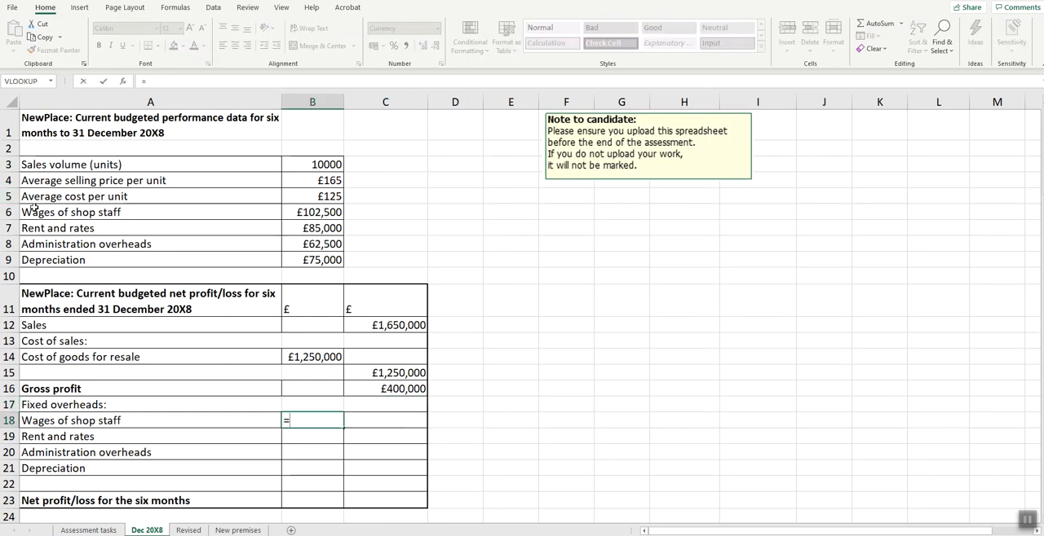
left_click(309, 213)
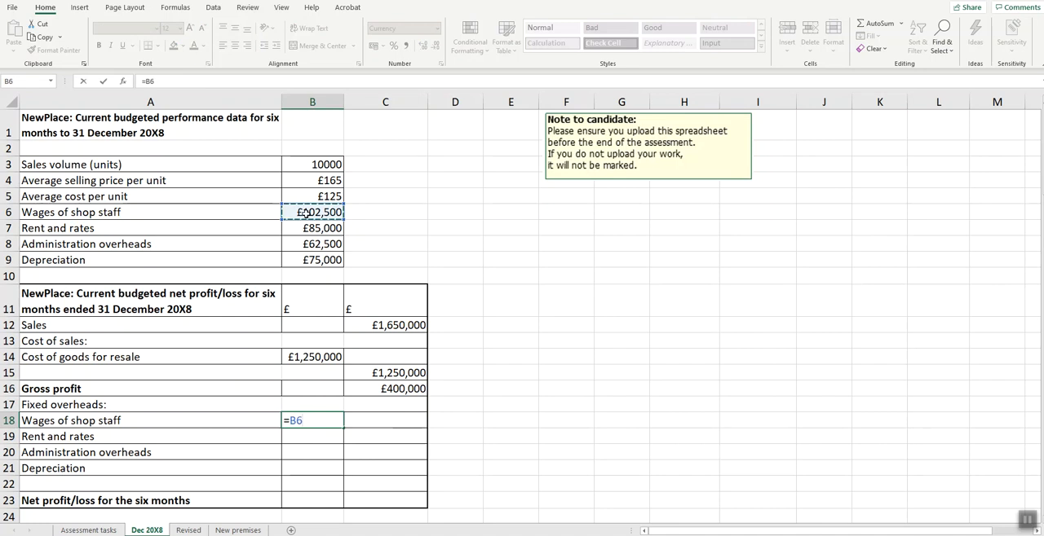
key("Return")
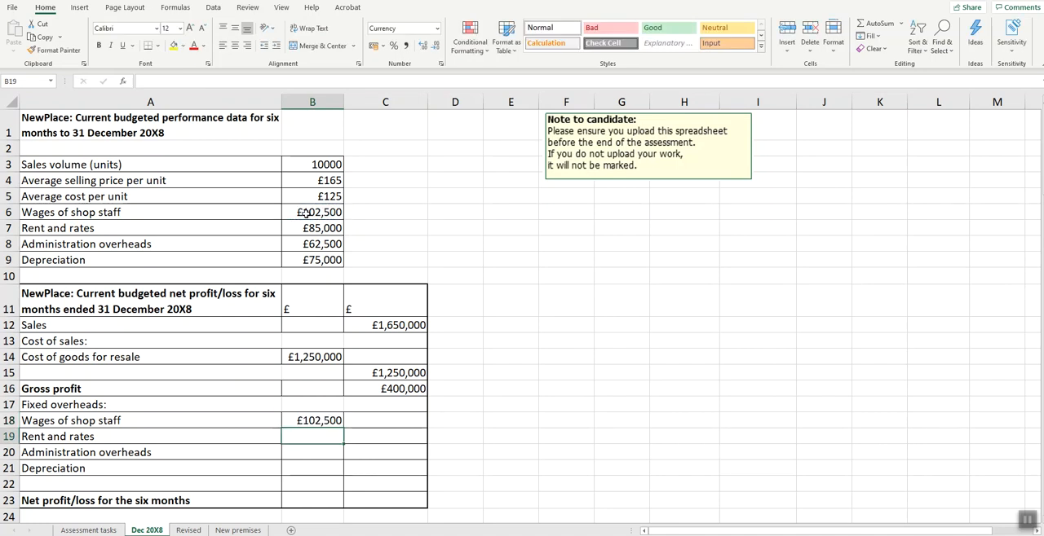
left_click(311, 424)
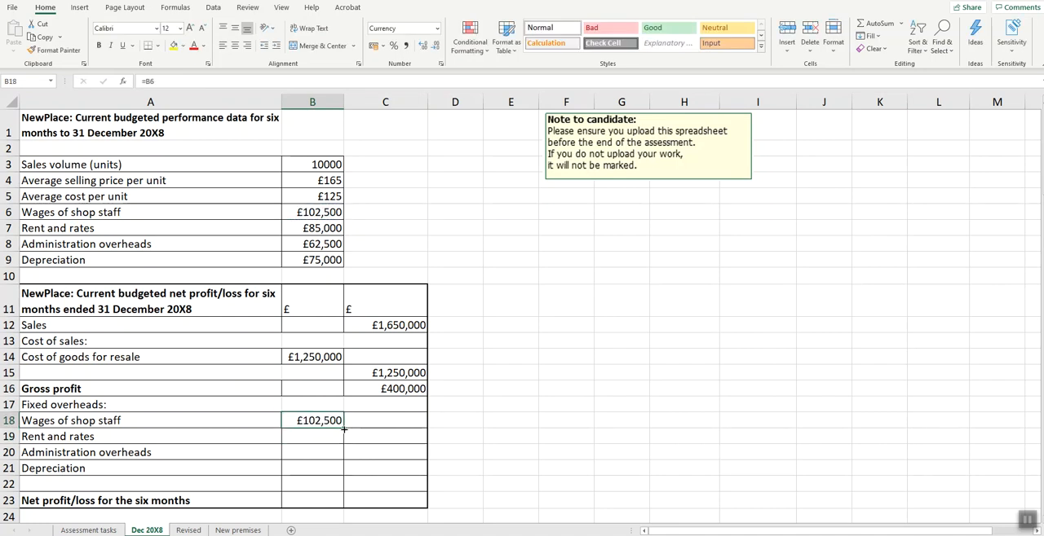
left_click_drag(343, 429, 343, 473)
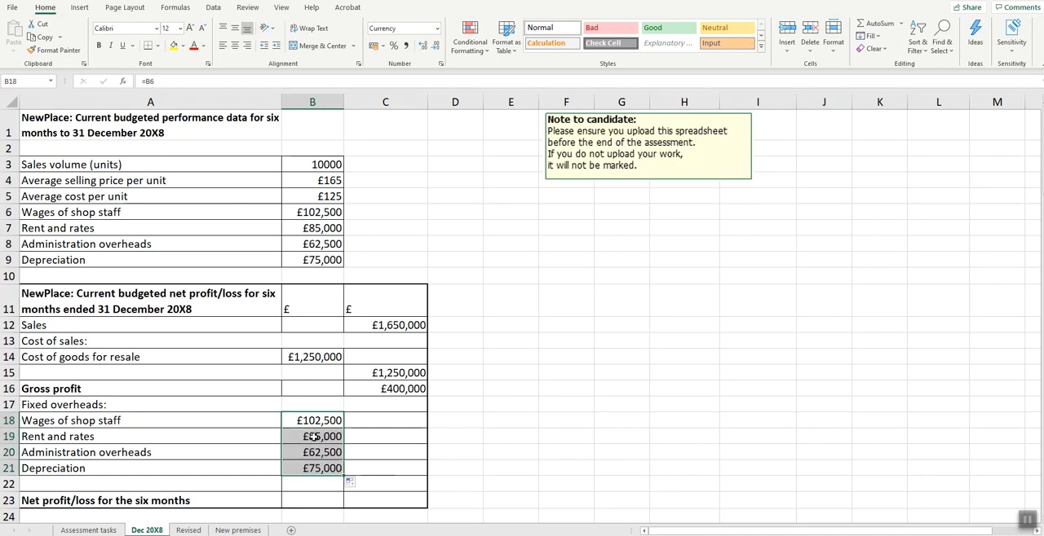
- Total the fixed overheads in cell B22 with a SUM formula over B18:B21
left_click(313, 488)
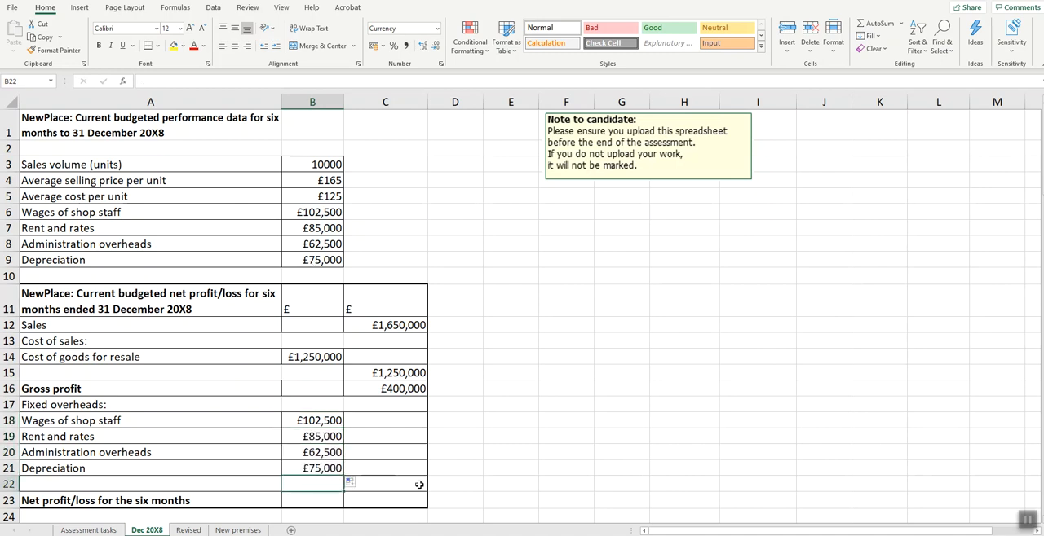
type("=sum(")
left_click_drag(303, 420, 304, 468)
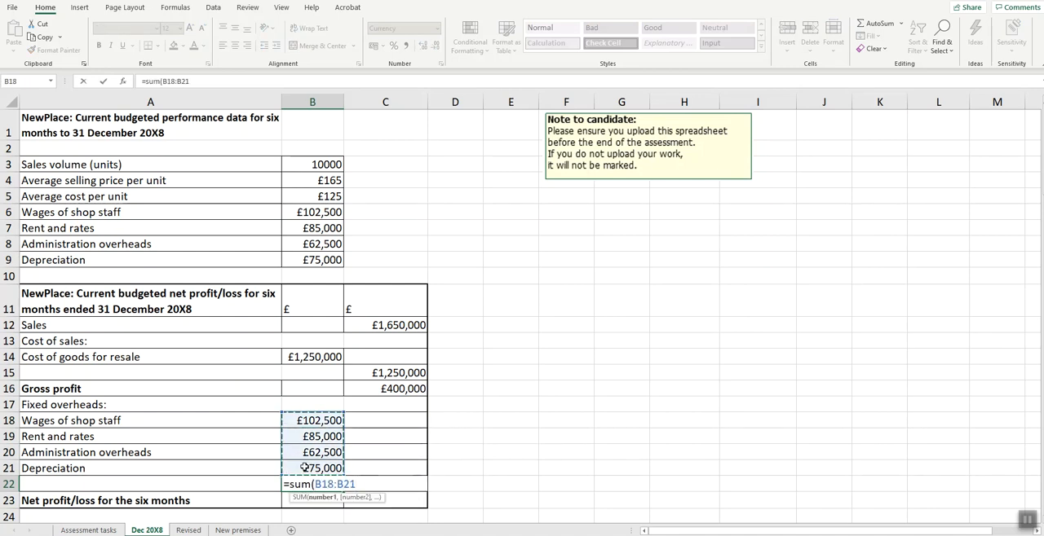
key("Return")
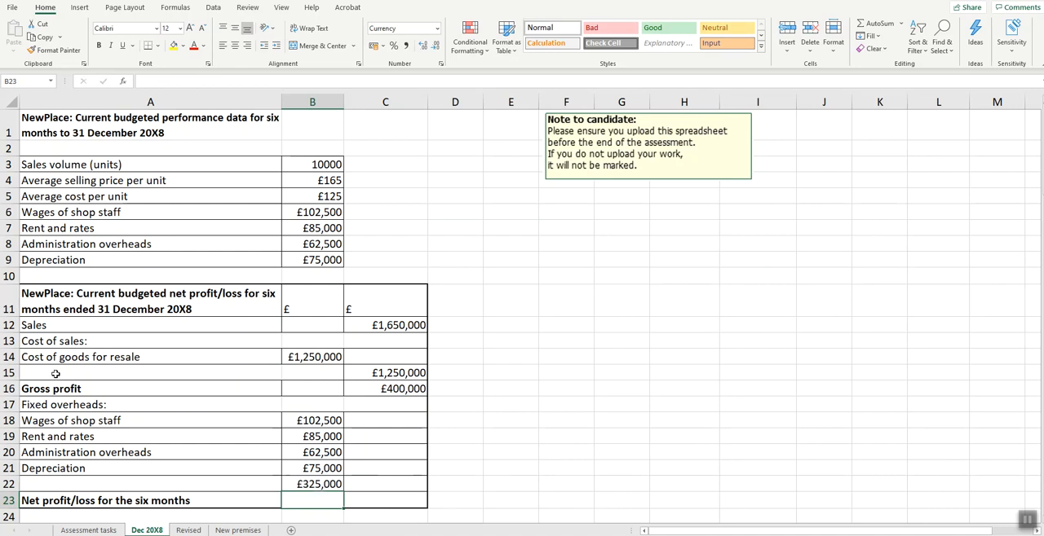
- Calculate Net profit/loss for the six months in cell C23 as gross profit minus total overheads, =C16-B22
left_click(383, 499)
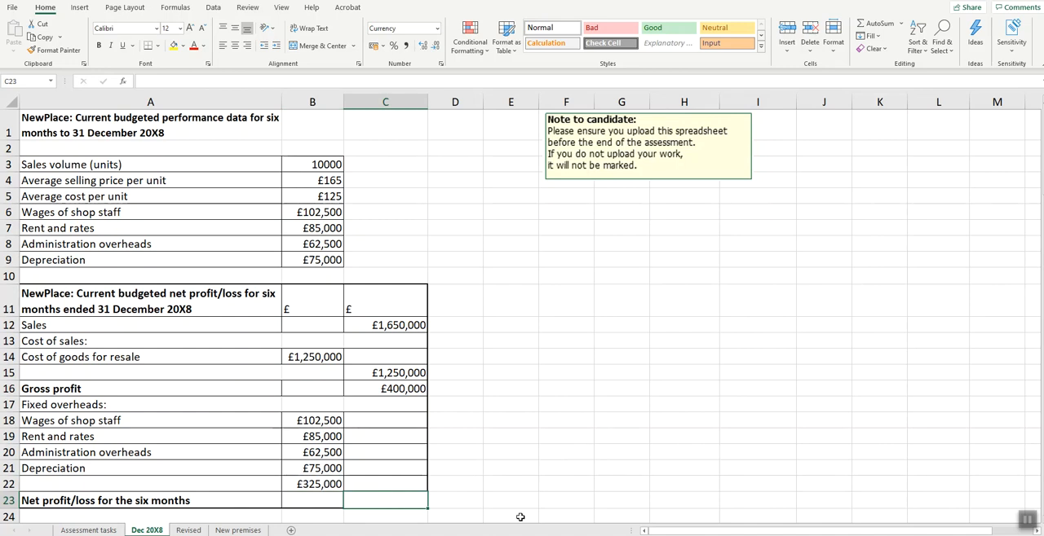
type("=")
left_click(373, 390)
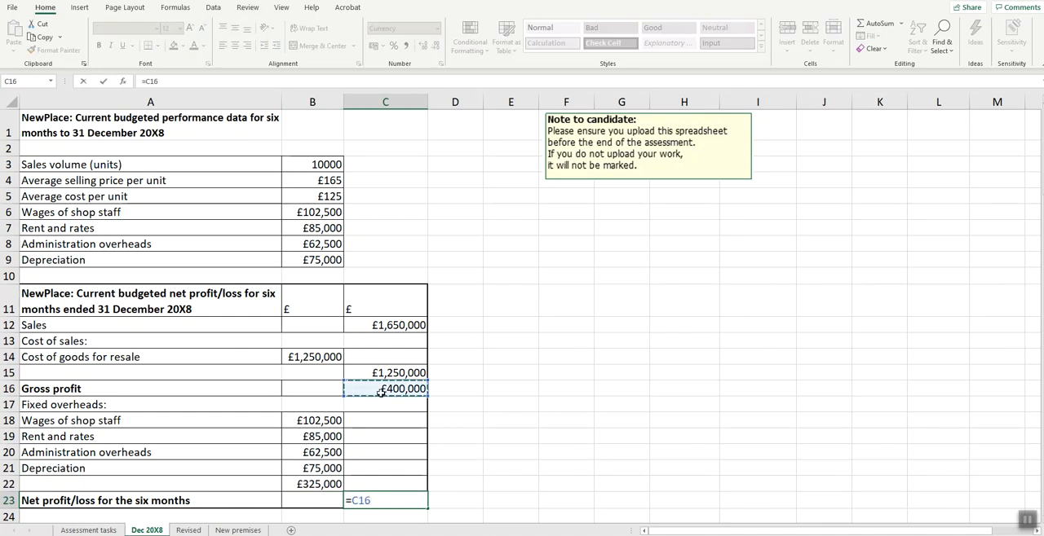
type("-")
left_click(302, 484)
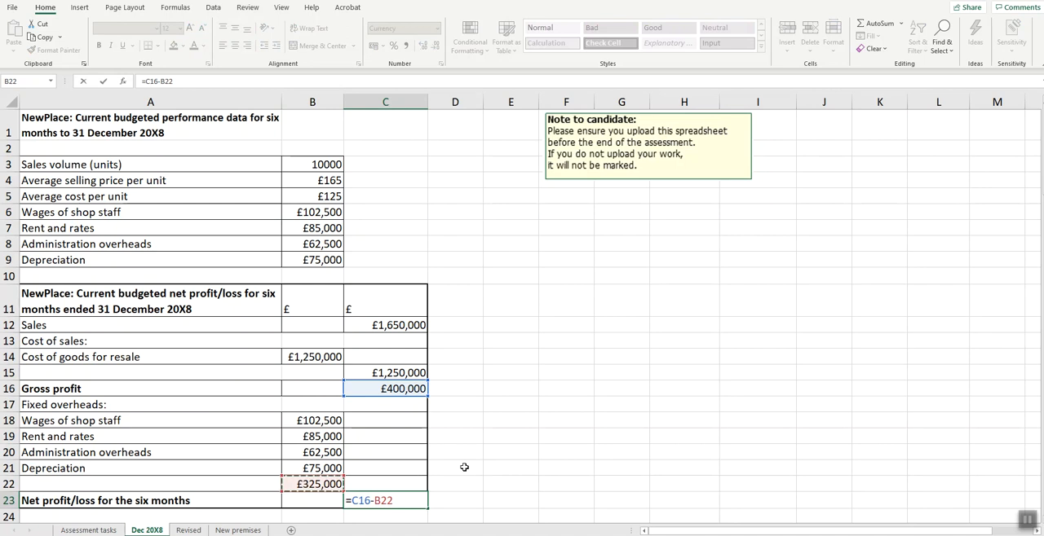
key("Return")
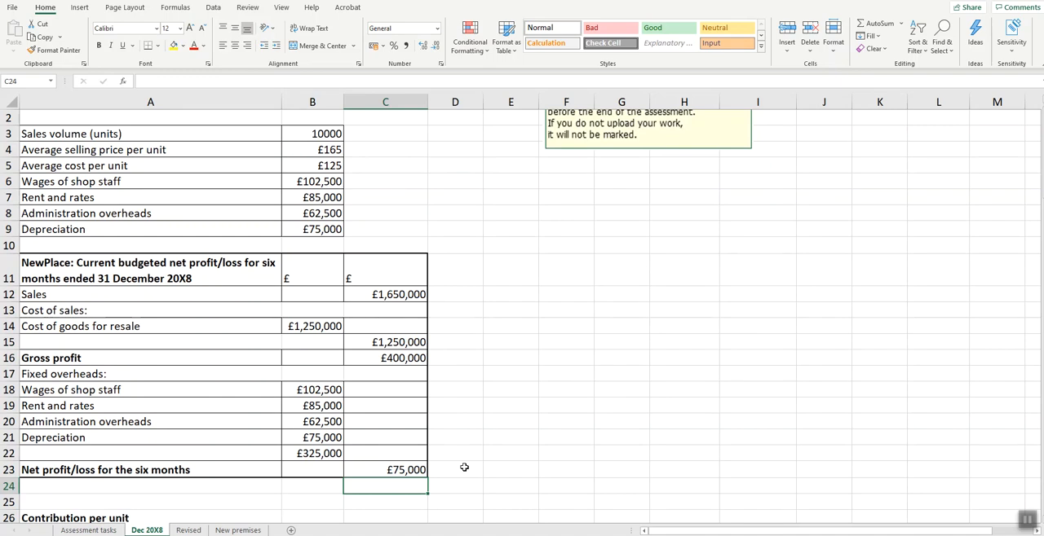
- Consult part (b) in the task PDF, and calculate Contribution per unit in cell C26 of the Excel worksheet with =B4-B5
key("alt+Tab")
left_click_drag(197, 199, 812, 277)
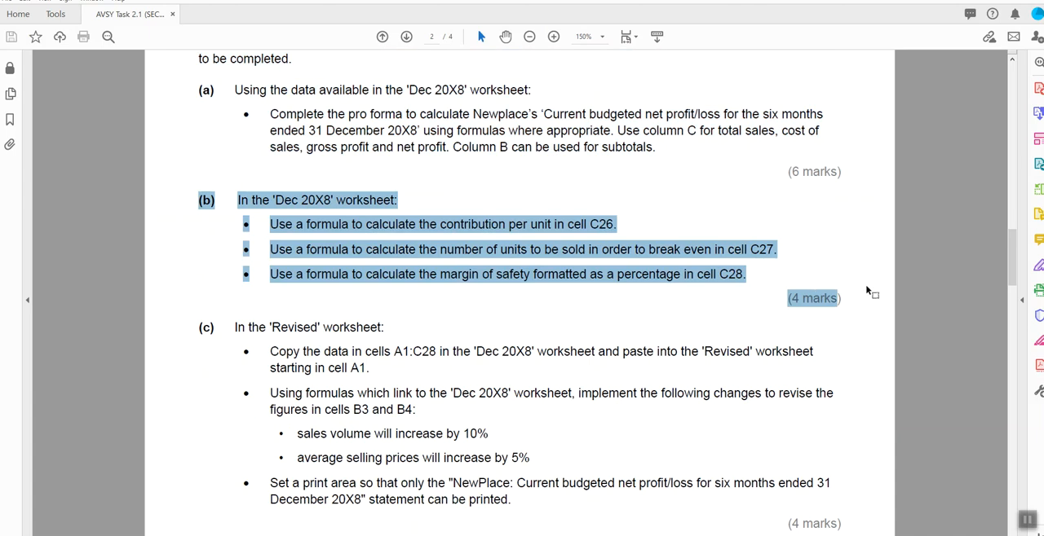
key("alt+Tab")
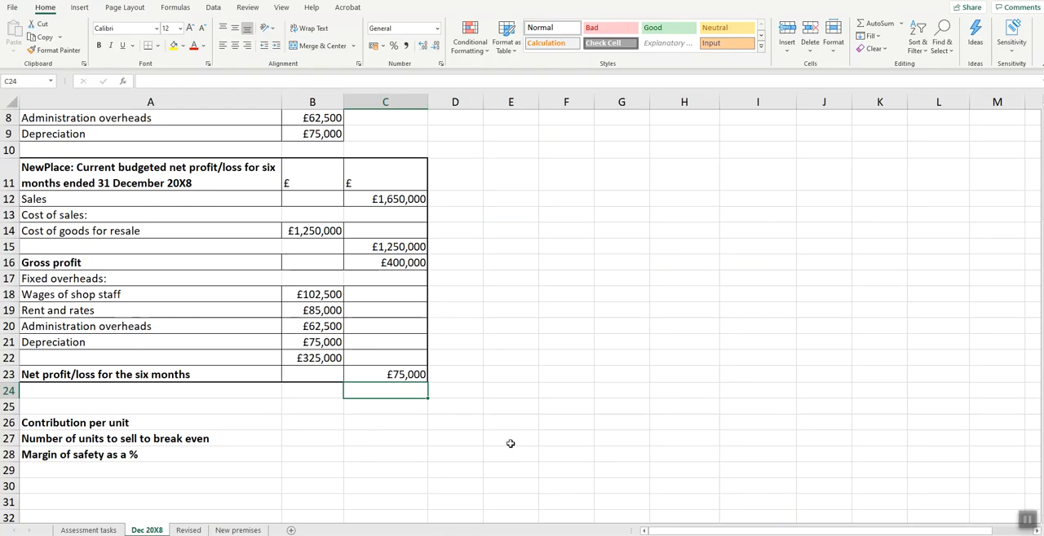
left_click(380, 420)
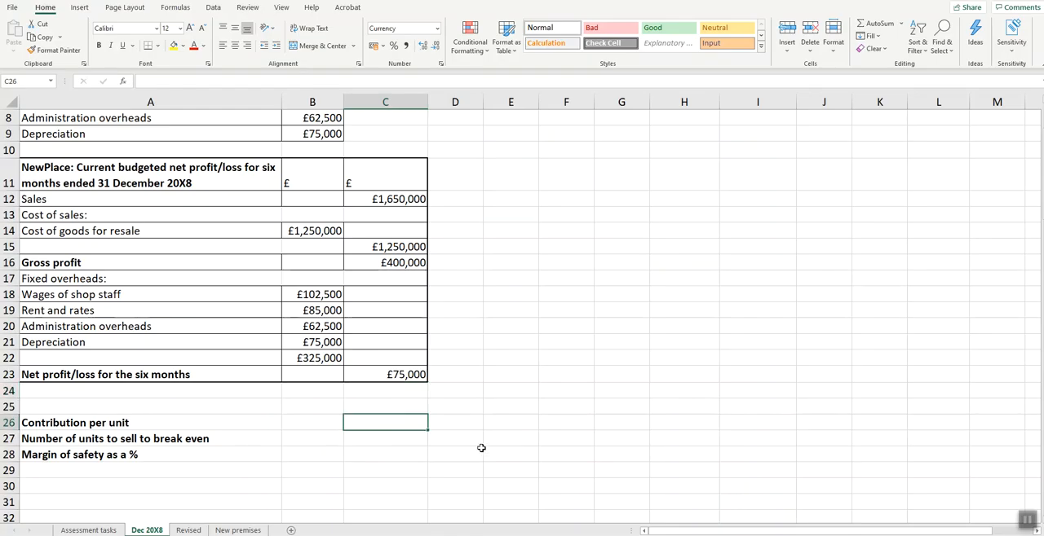
type("=")
scroll(480, 445, "up", 3)
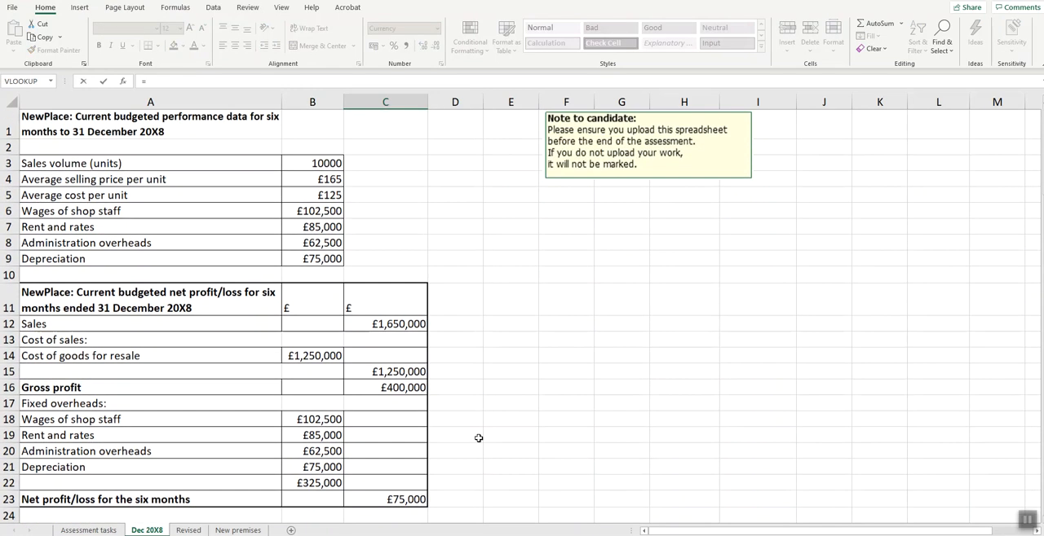
left_click(307, 180)
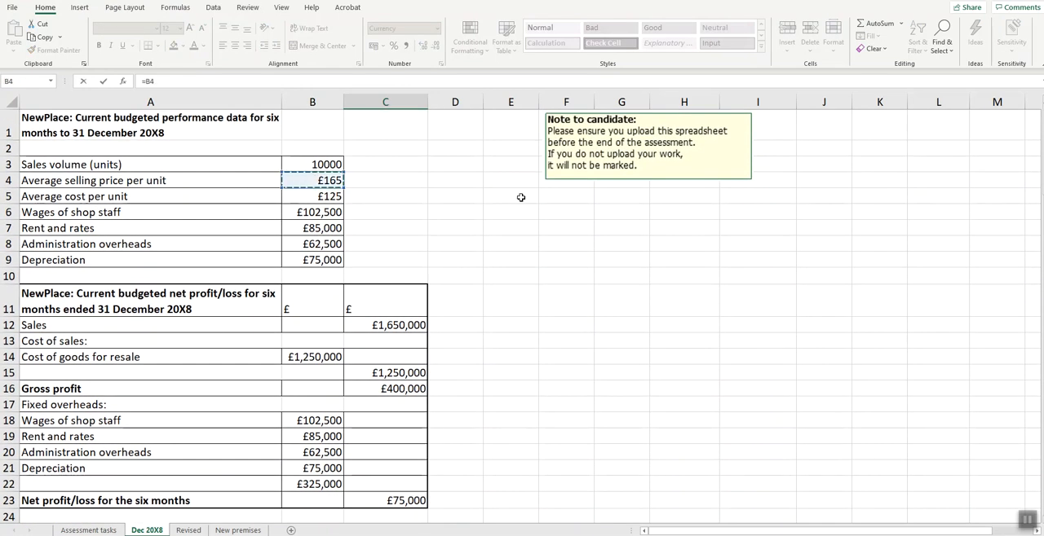
type("-")
left_click(322, 196)
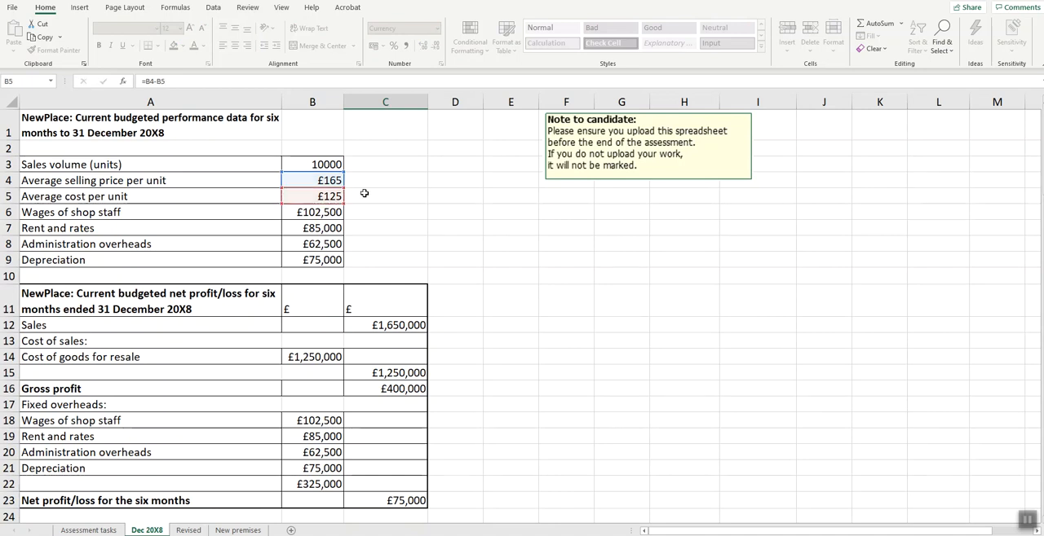
key("Return")
- Calculate the number of units to sell to break even in cell C27 as total fixed overheads divided by contribution per unit, =B22/C26
scroll(364, 193, "down", 1)
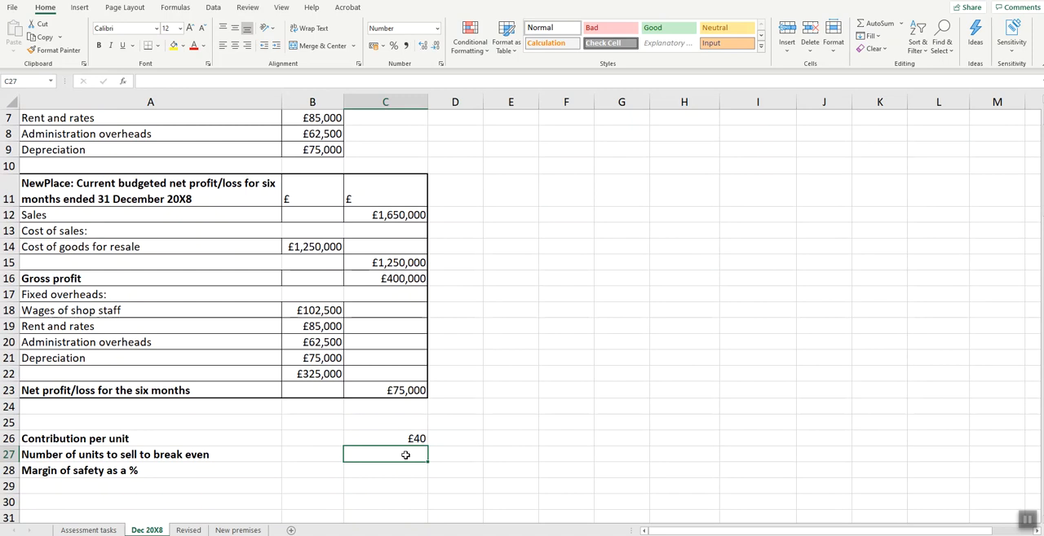
type("=")
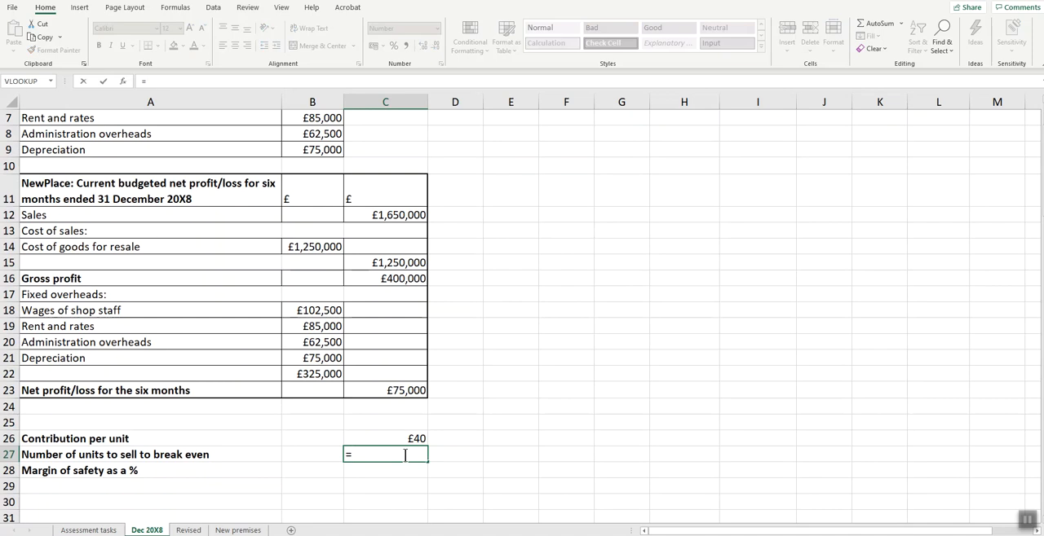
left_click(316, 373)
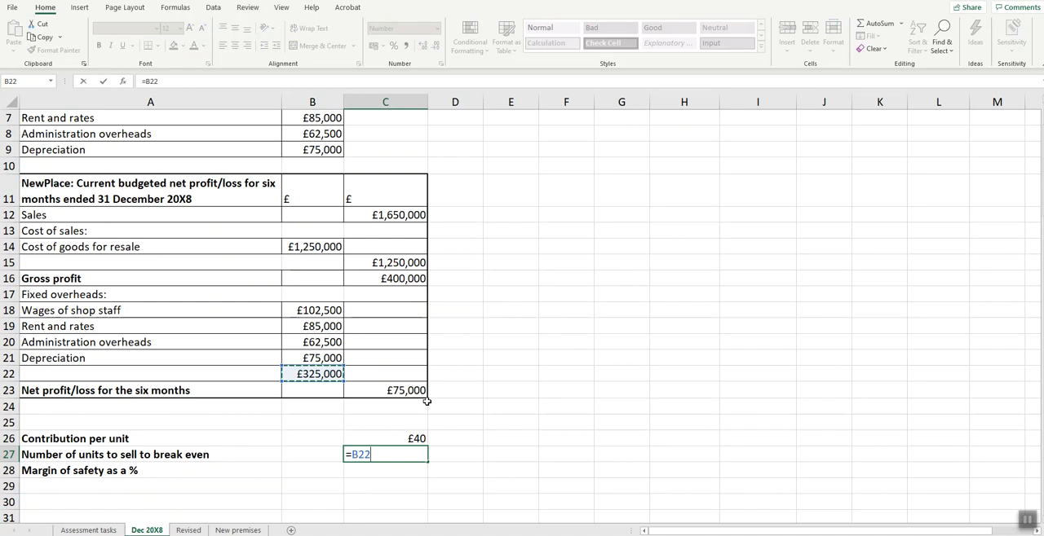
type("/")
scroll(426, 401, "up", 1)
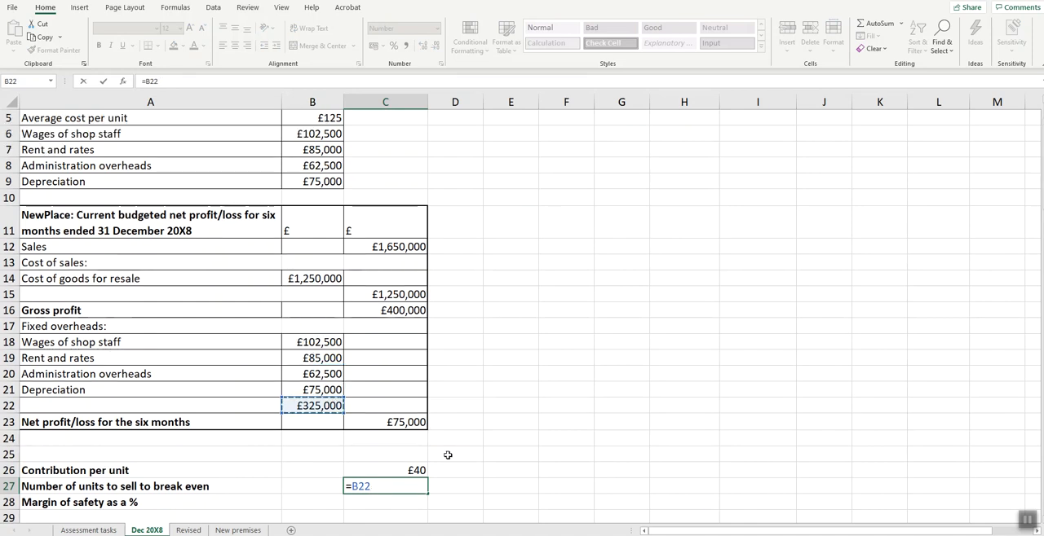
left_click(416, 471)
key("Return")
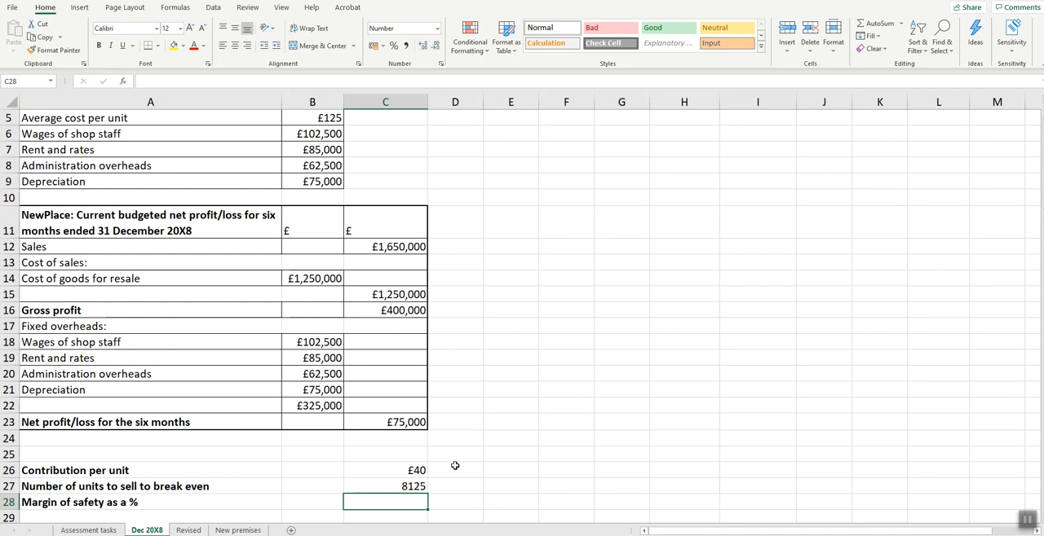
- Build the margin of safety formula in cell C28 from sales volume and break-even units as =B3-C27/B3
type("=")
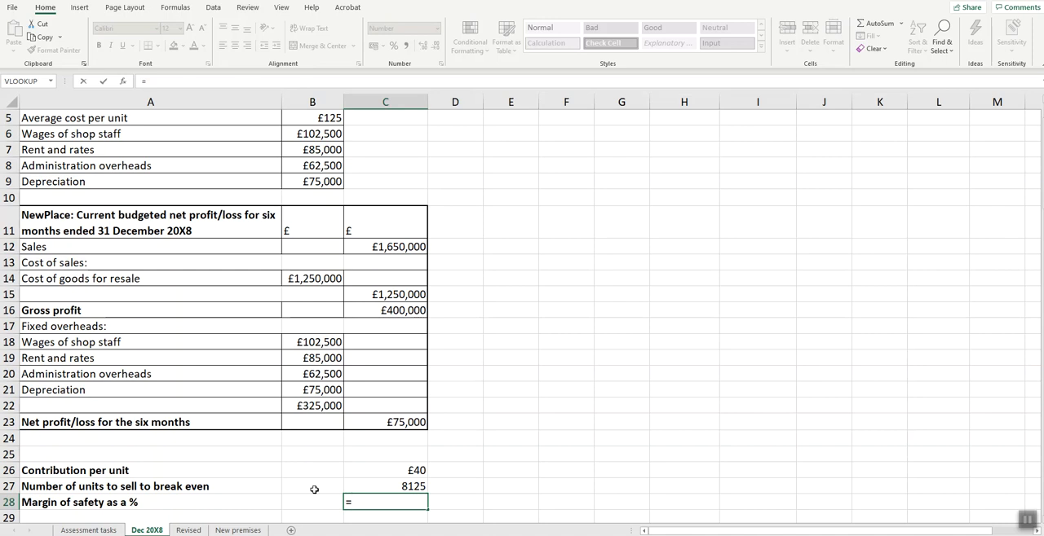
scroll(318, 485, "up", 2)
left_click(330, 160)
scroll(449, 177, "down", 4)
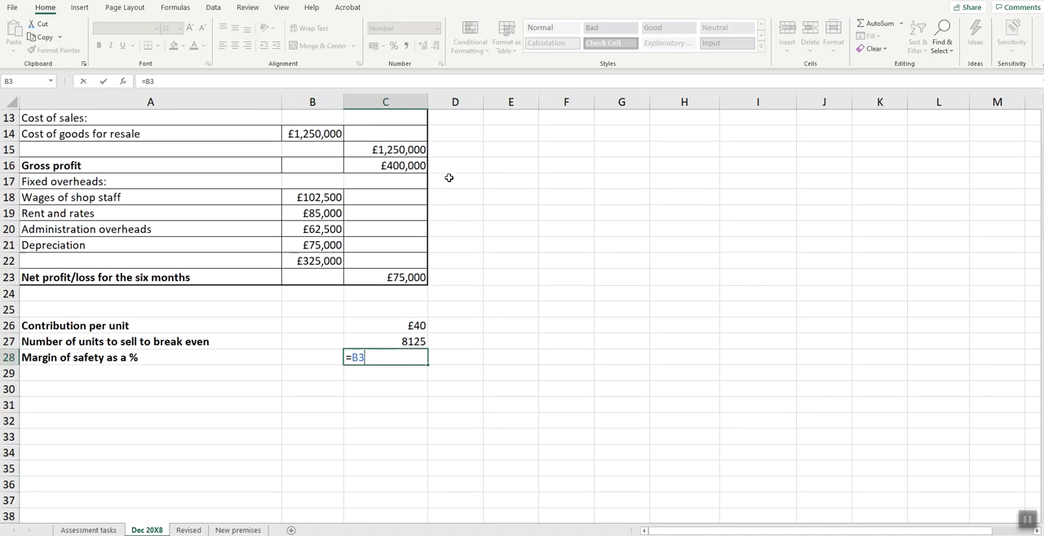
type("-")
left_click(394, 341)
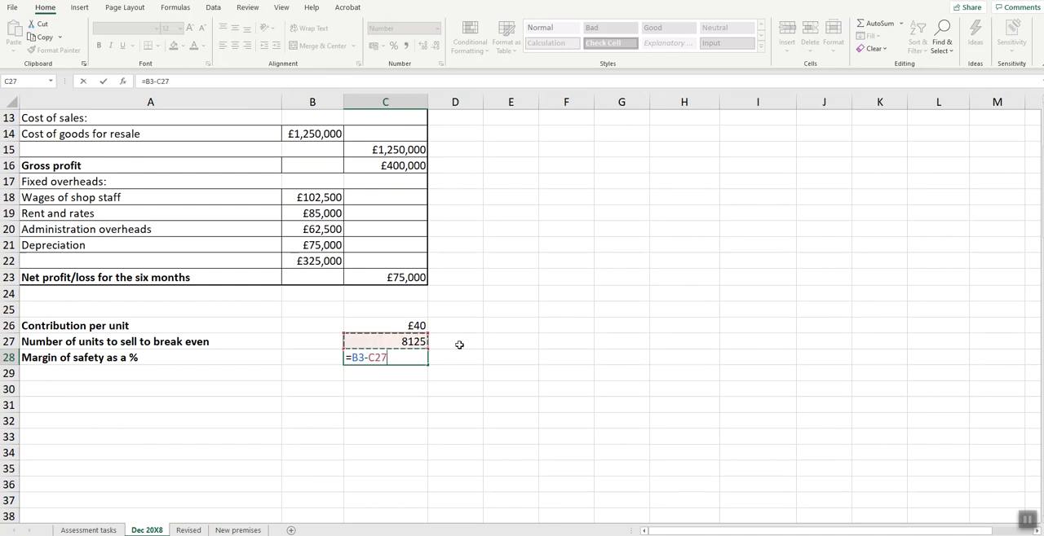
type("/")
scroll(459, 345, "up", 4)
left_click(322, 164)
scroll(537, 187, "down", 4)
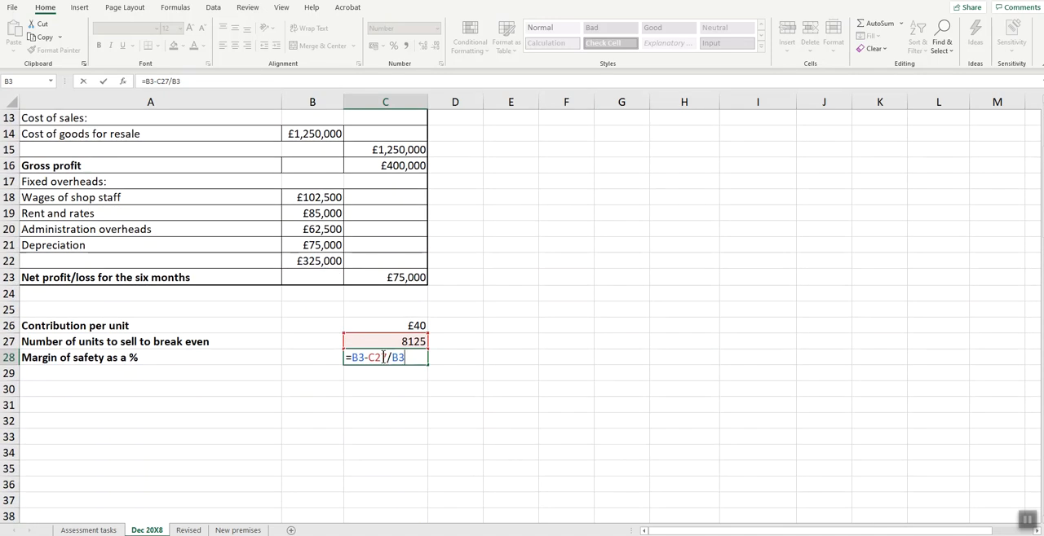
- Bracket the subtraction in the margin of safety formula to make it =(B3-C27)/B3, and enter it in C28
left_click(388, 356)
type(")")
left_click(351, 357)
type("(")
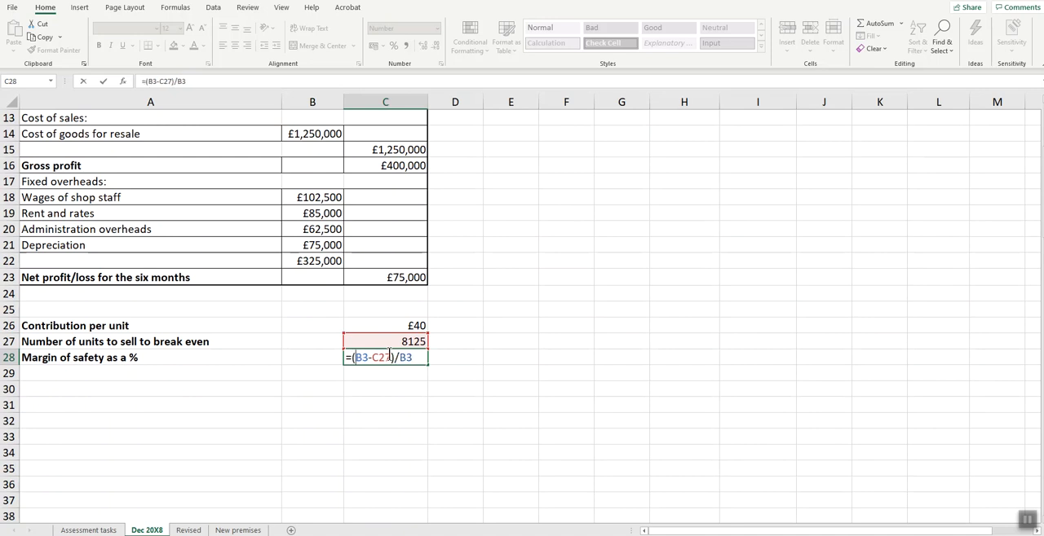
key("Return")
- Format the margin of safety in cell C28 as a Percentage
left_click(394, 357)
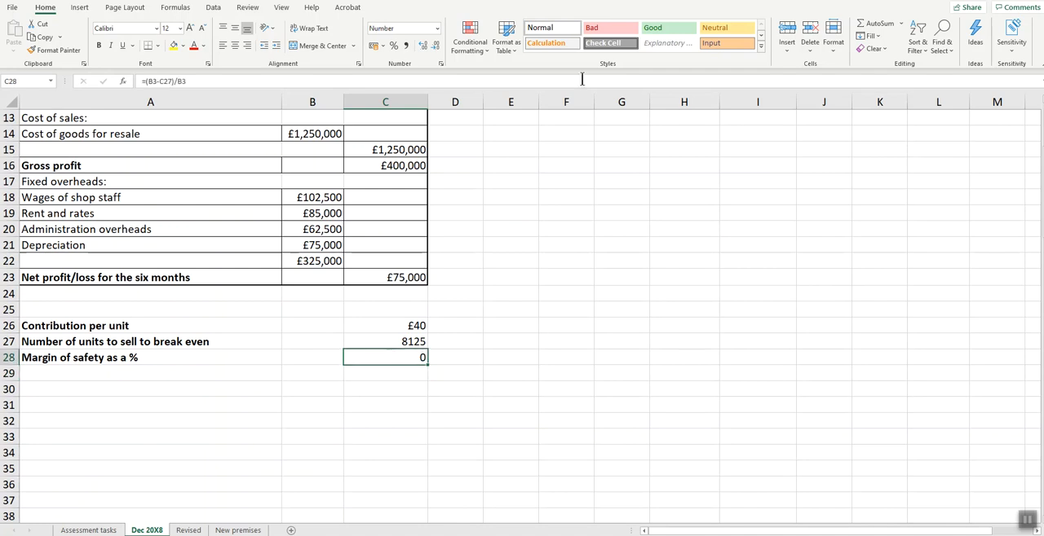
left_click(437, 27)
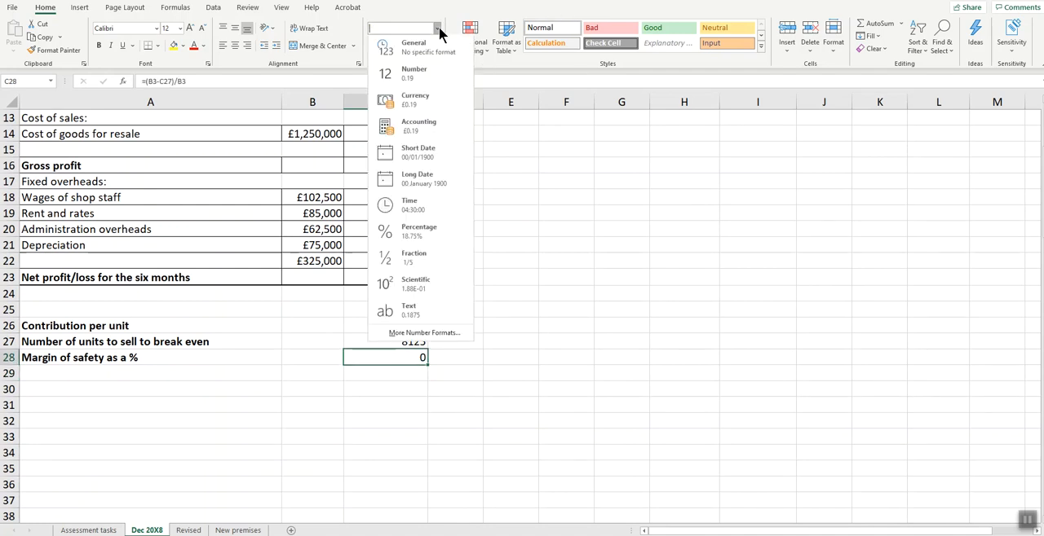
left_click(427, 231)
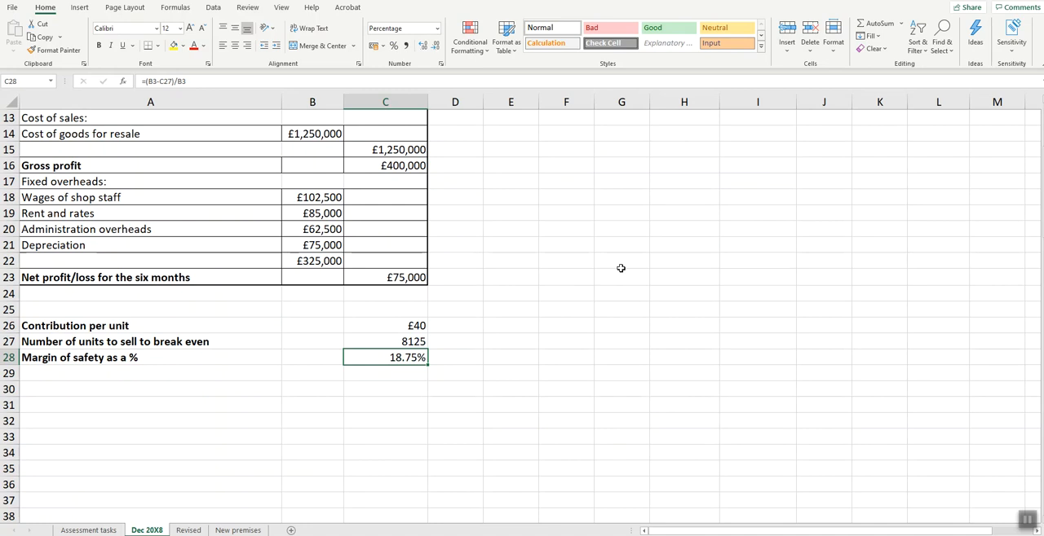
- Switch to the task PDF and highlight the part (c) requirements for the Revised worksheet
key("alt+Tab")
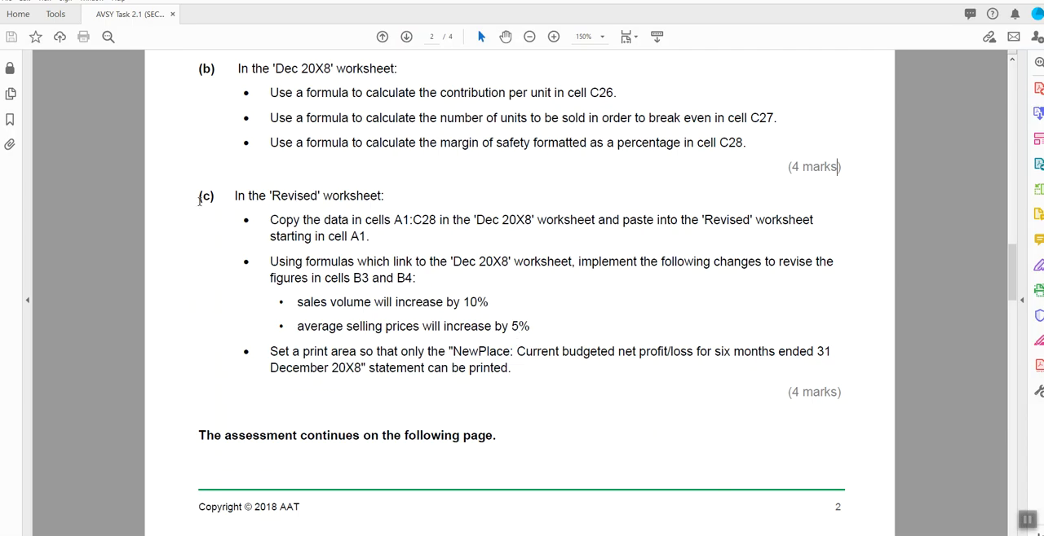
left_click_drag(195, 194, 866, 367)
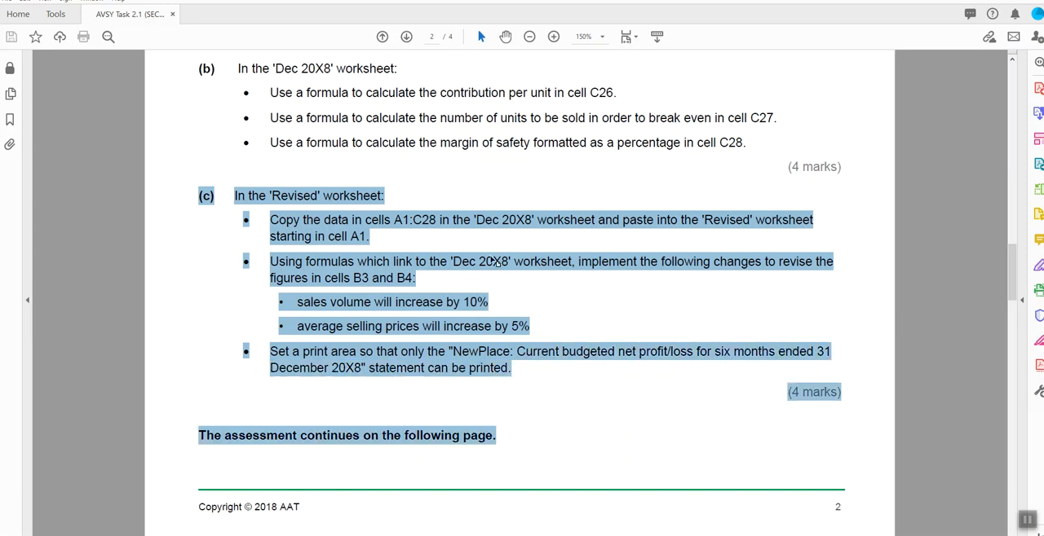
- Highlight the part (c) wording "formulas which link to the 'Dec 20X8'" in the task PDF, and return to the Excel workbook
left_click(357, 264)
left_click_drag(306, 262, 499, 259)
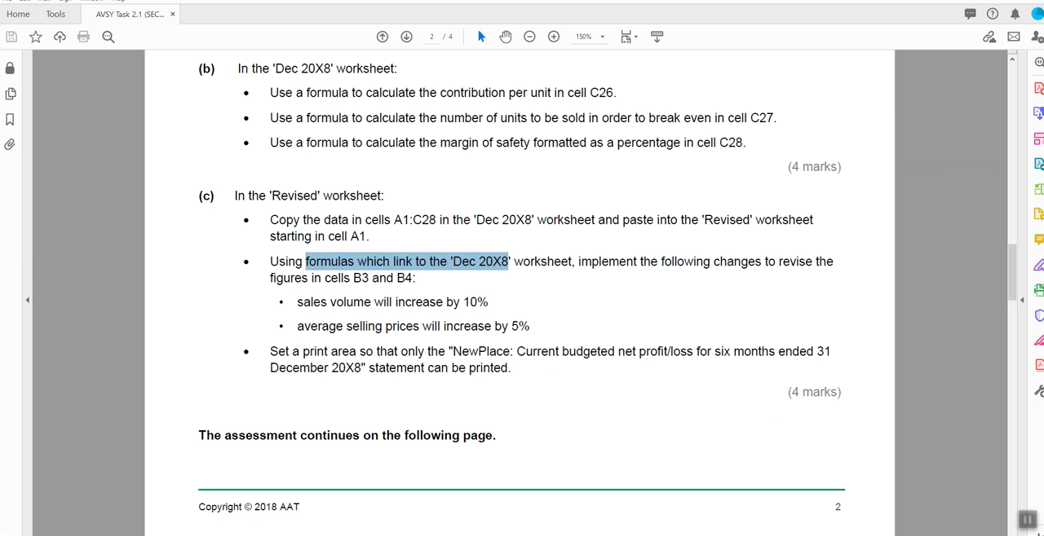
key("alt+Tab")
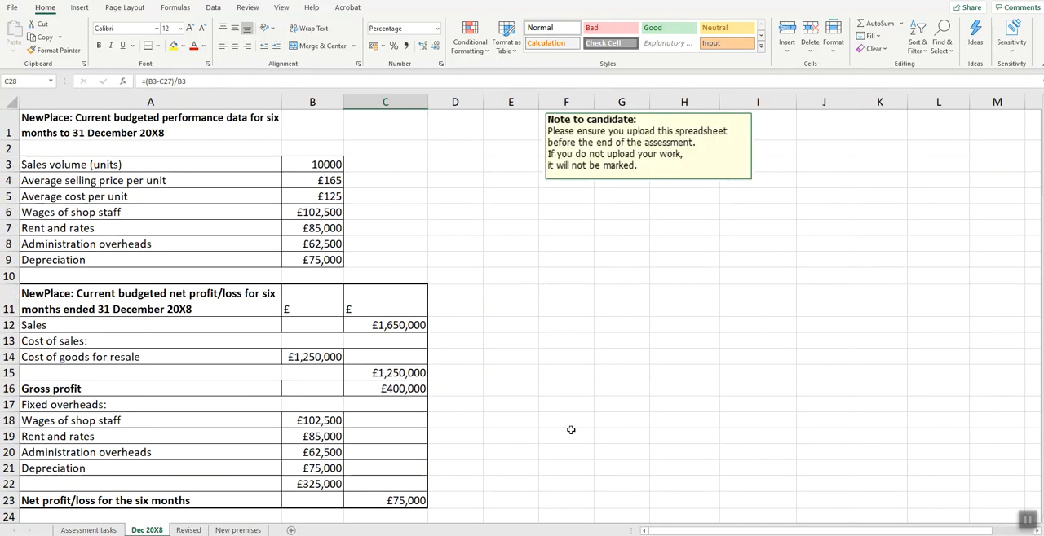
- Copy cells A1:C28 from the Dec 20X8 worksheet and paste them into the Revised worksheet starting at A1
left_click_drag(40, 119, 407, 215)
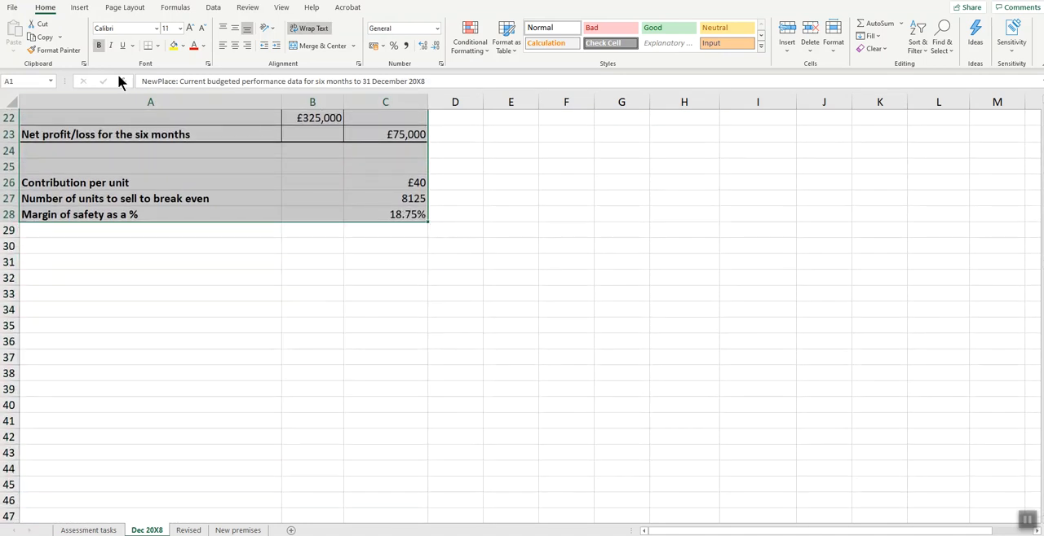
left_click(39, 37)
scroll(245, 310, "up", 7)
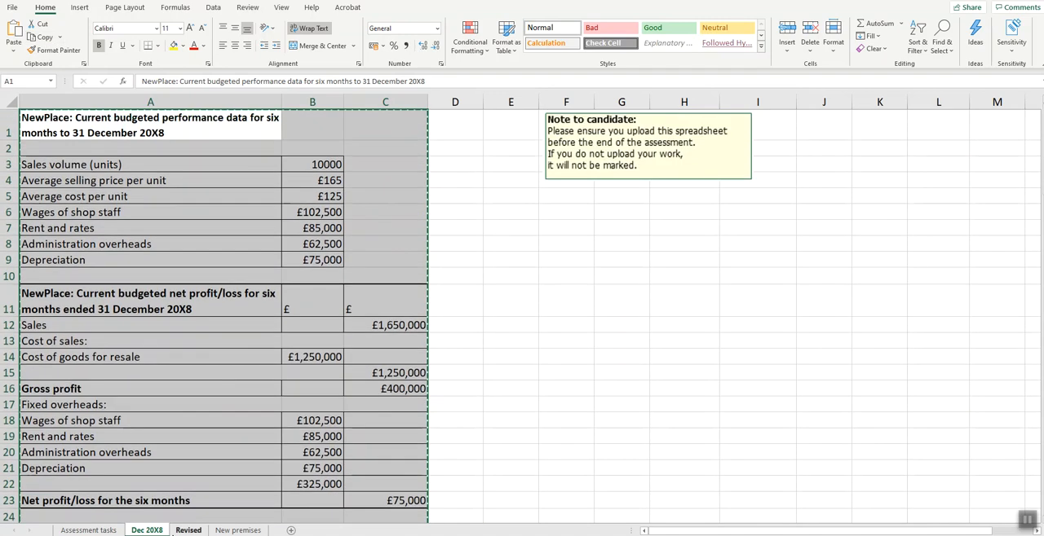
left_click(189, 530)
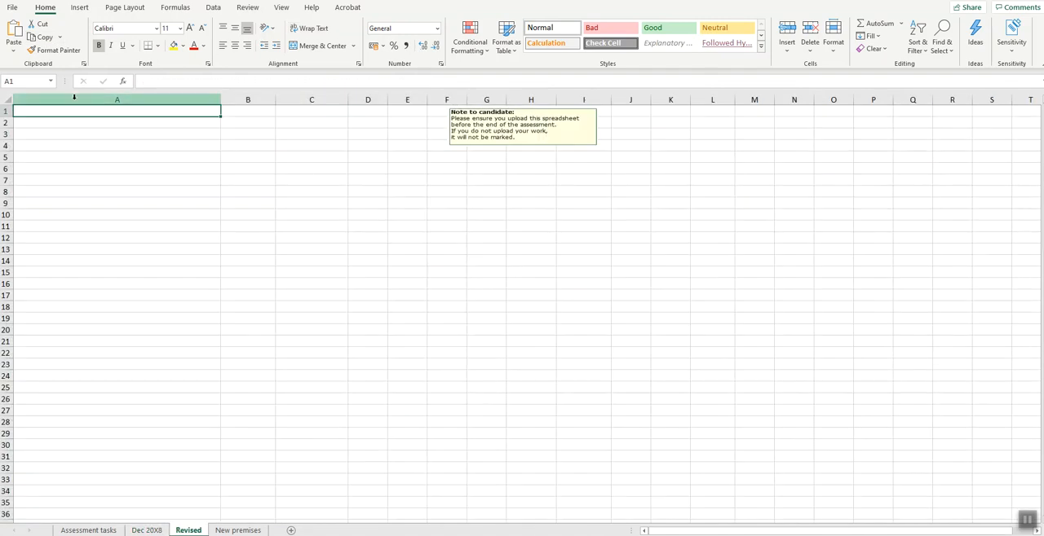
left_click(14, 34)
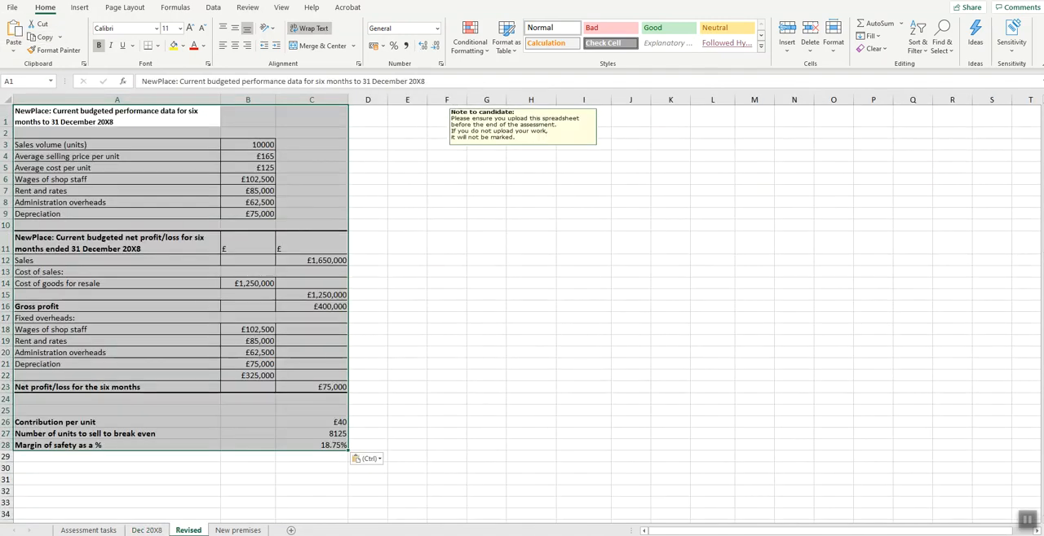
scroll(709, 373, "up", 2)
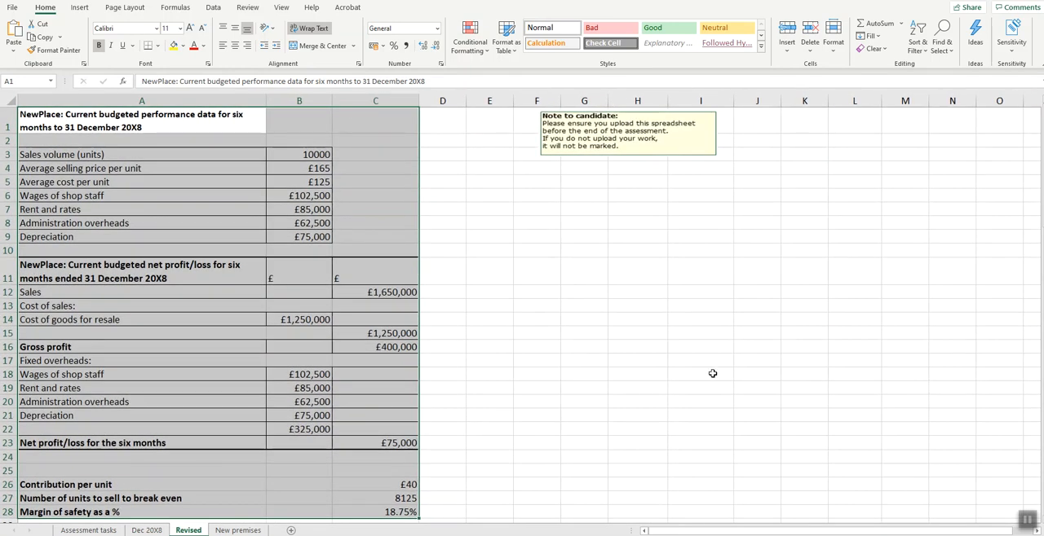
- Clear the sales volume and average selling price values in cells B3:B4 of the Revised worksheet
left_click(701, 374)
left_click_drag(309, 157, 314, 168)
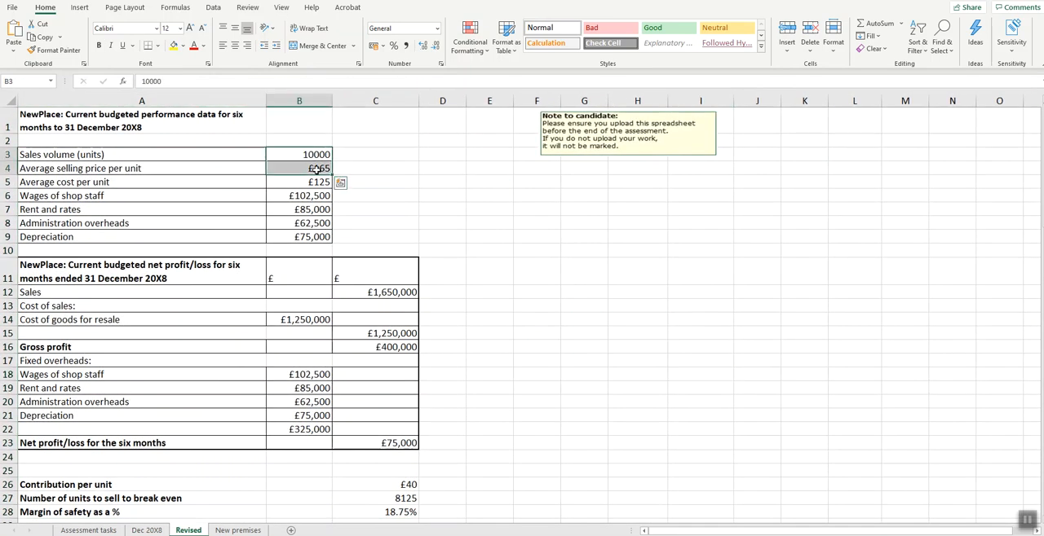
key("Delete")
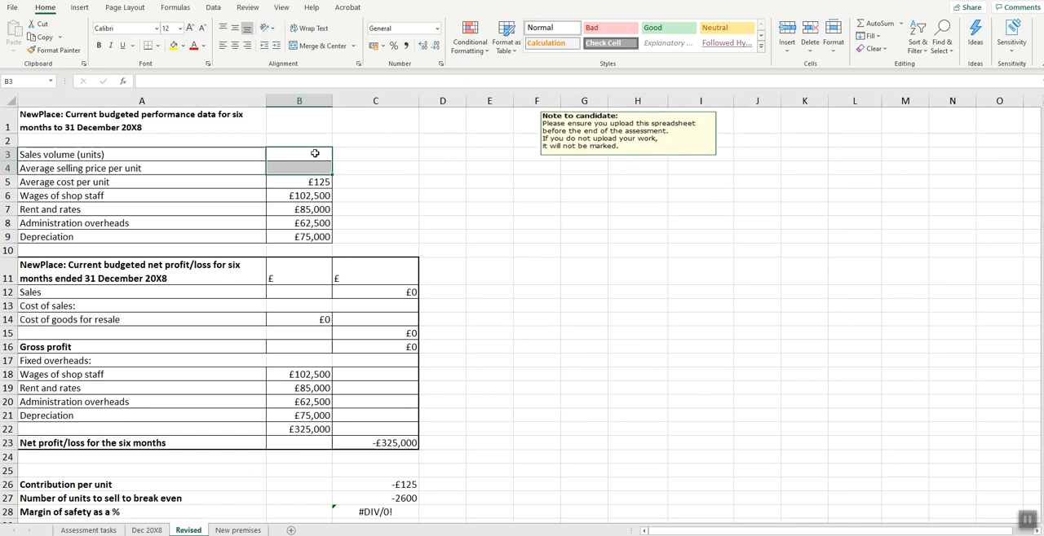
- Link cell B3 of the Revised worksheet to the sales volume with ='Dec 20X8'!B3, and fill the formula down to B4
left_click(315, 154)
type("=")
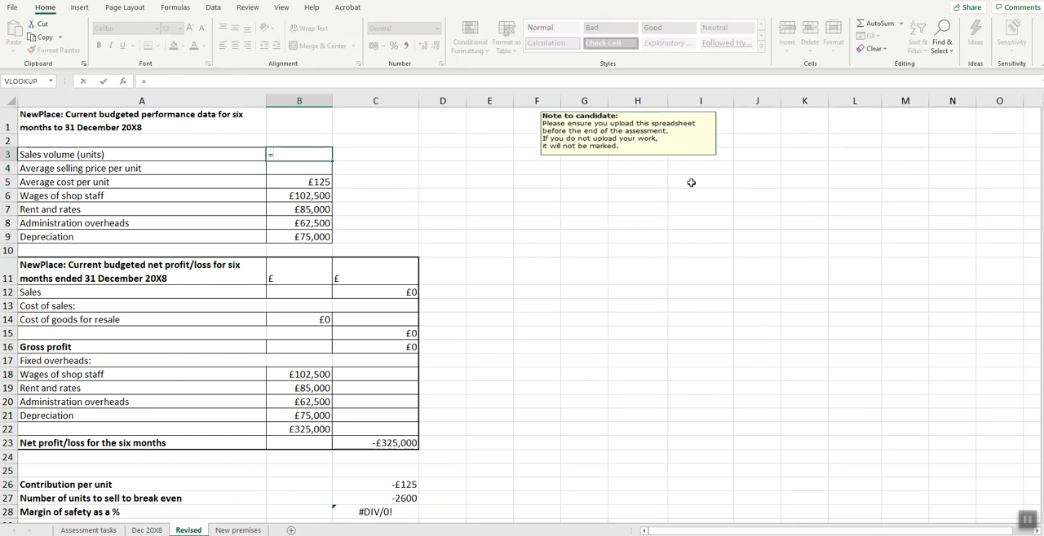
left_click(146, 530)
left_click(302, 164)
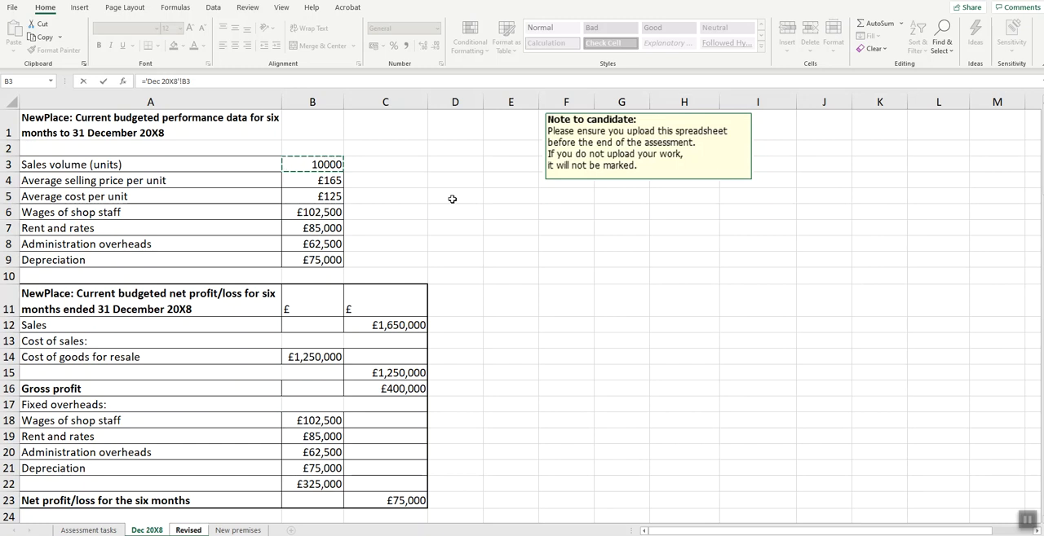
key("Return")
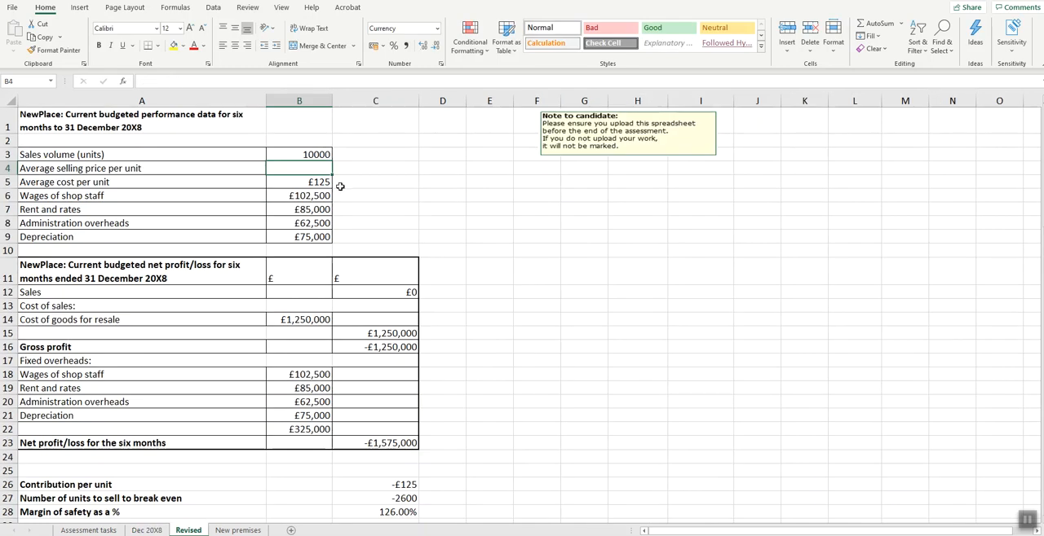
left_click(314, 155)
left_click_drag(332, 161, 337, 173)
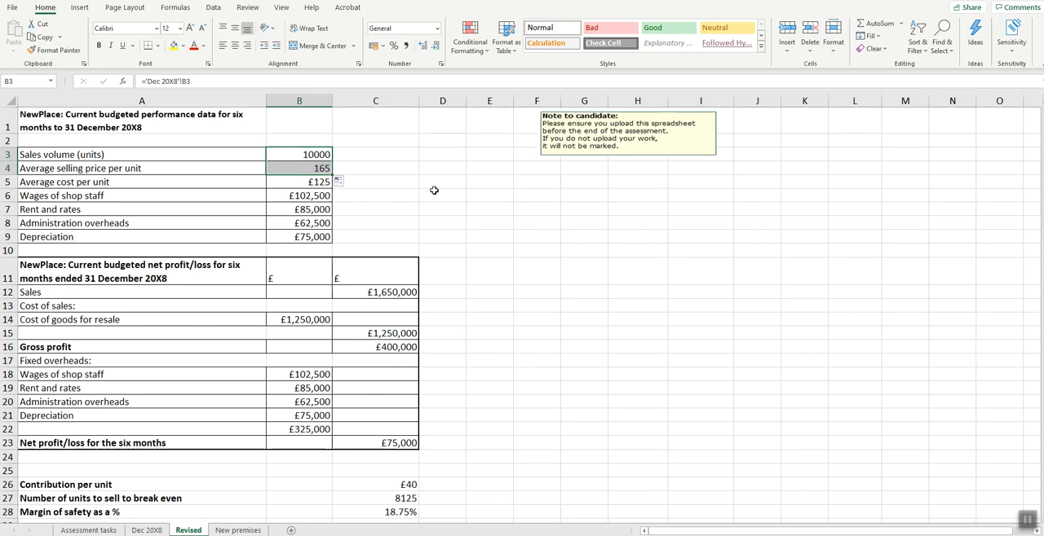
- Increase the linked sales volume by 10% by extending the formula in B3 to ='Dec 20X8'!B3*110%
left_click(319, 154)
left_click(202, 86)
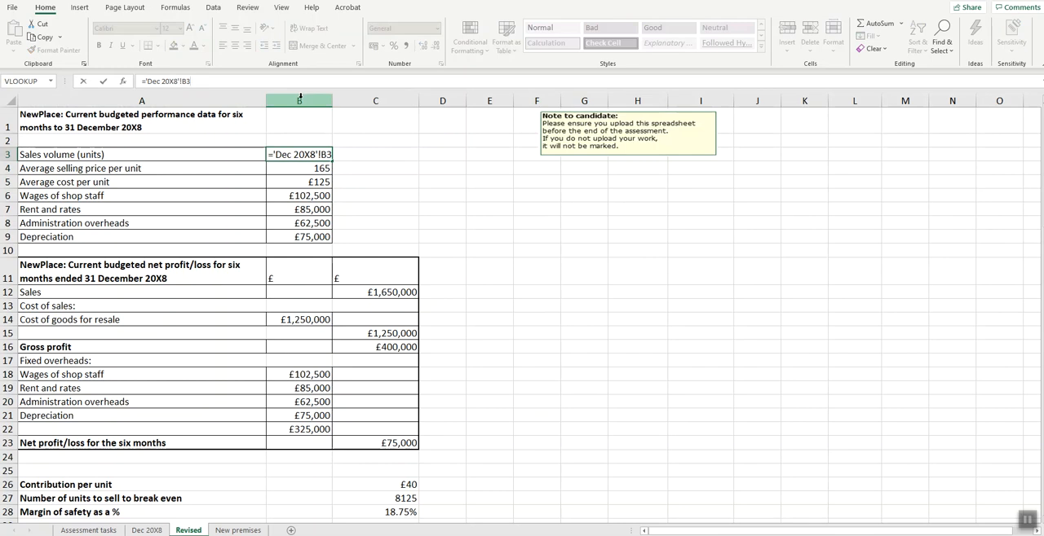
type("*110%")
key("Return")
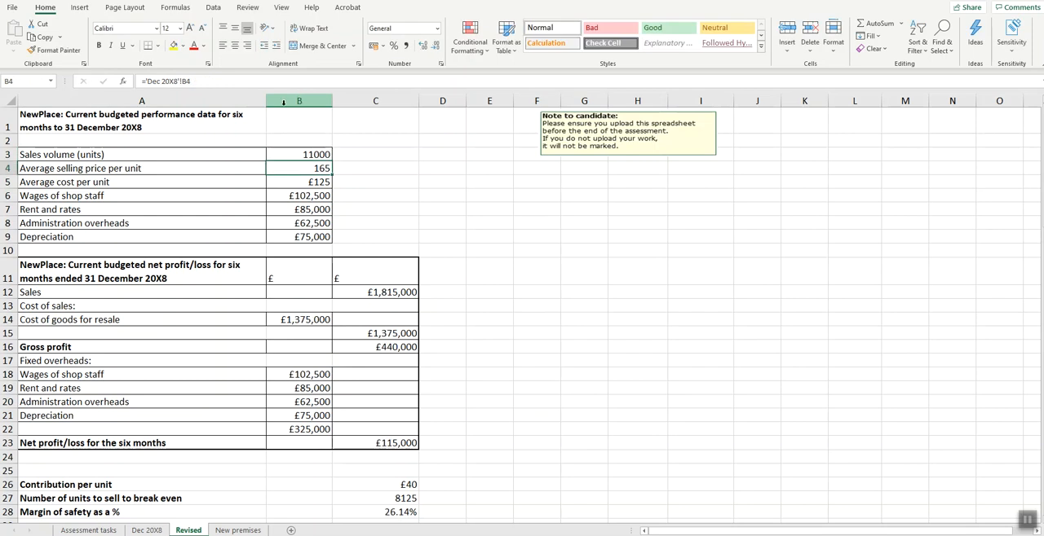
- Increase the linked average selling price by 5% by extending the formula in B4 to ='Dec 20X8'!B4*105%
key("F2")
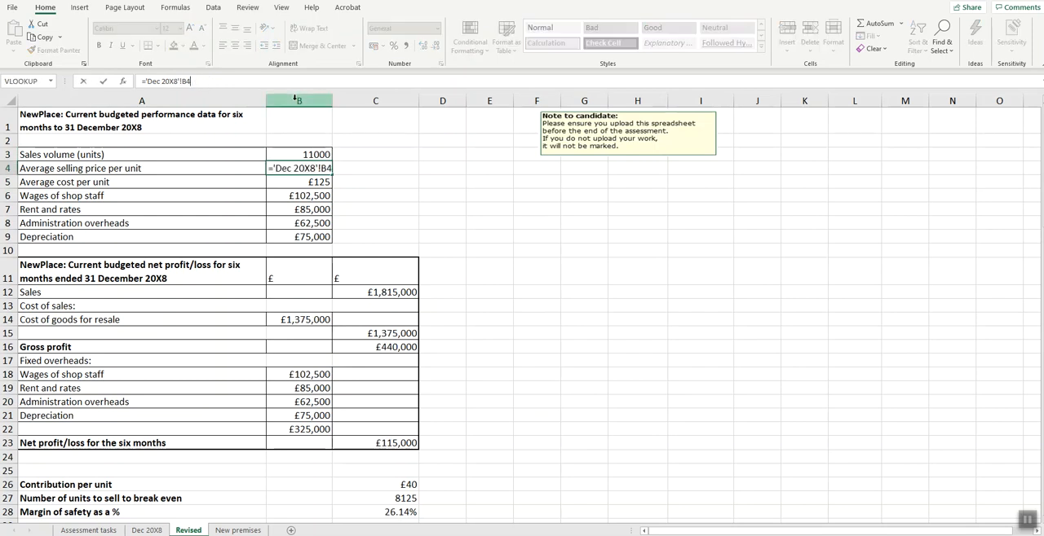
type("*")
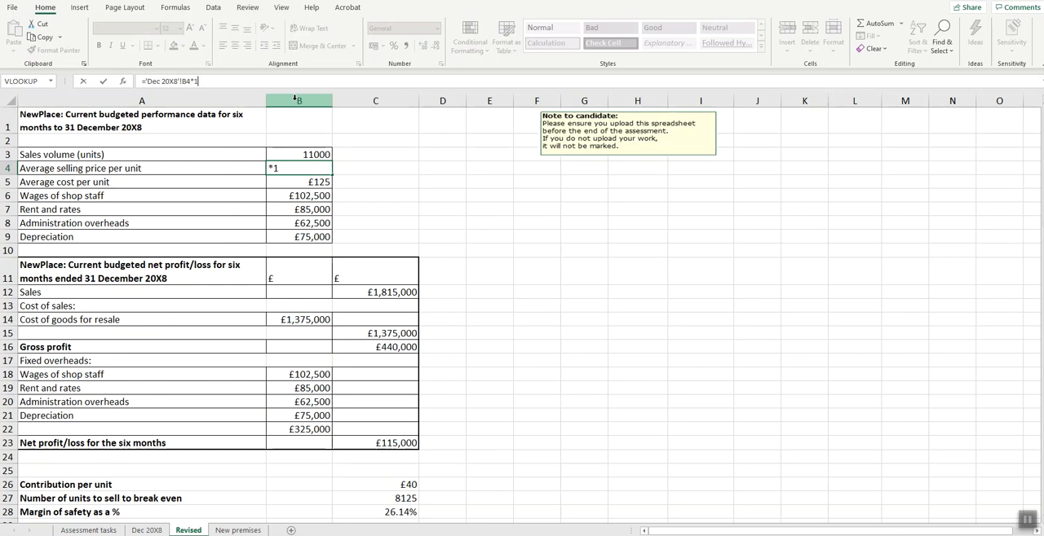
type("105%")
key("Return")
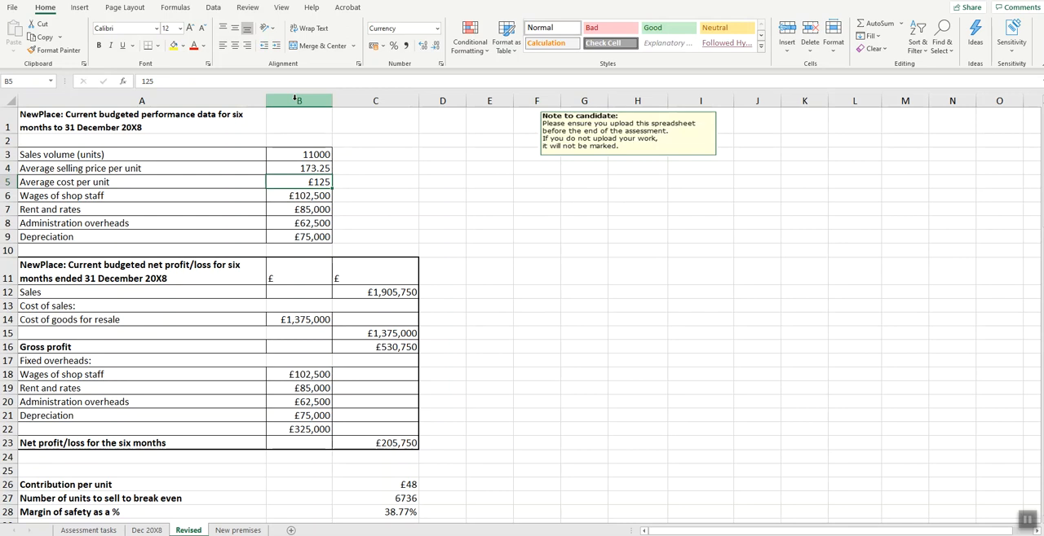
left_click(313, 169)
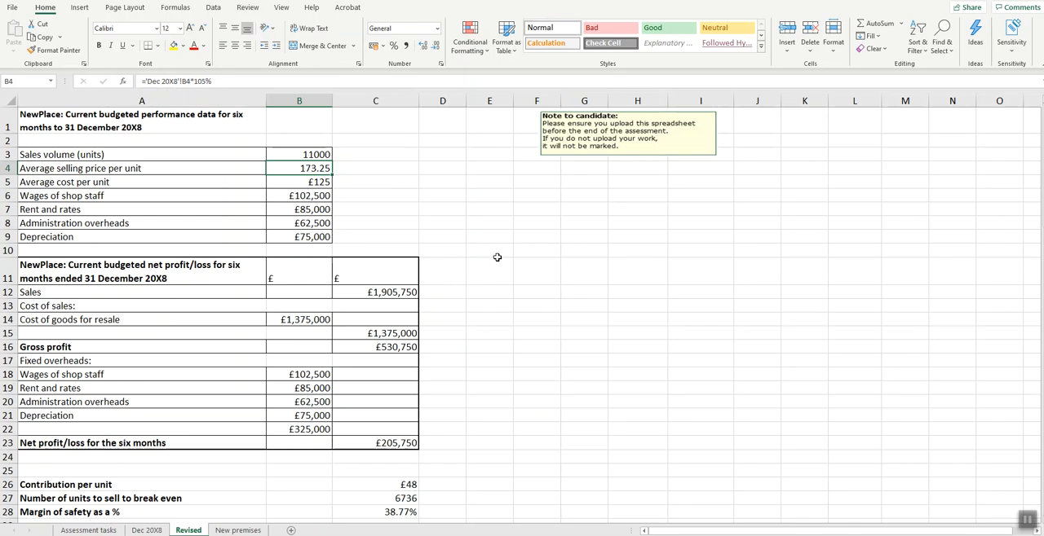
- Set cells A1:C28 of the Revised worksheet as the print area
scroll(499, 257, "down", 1)
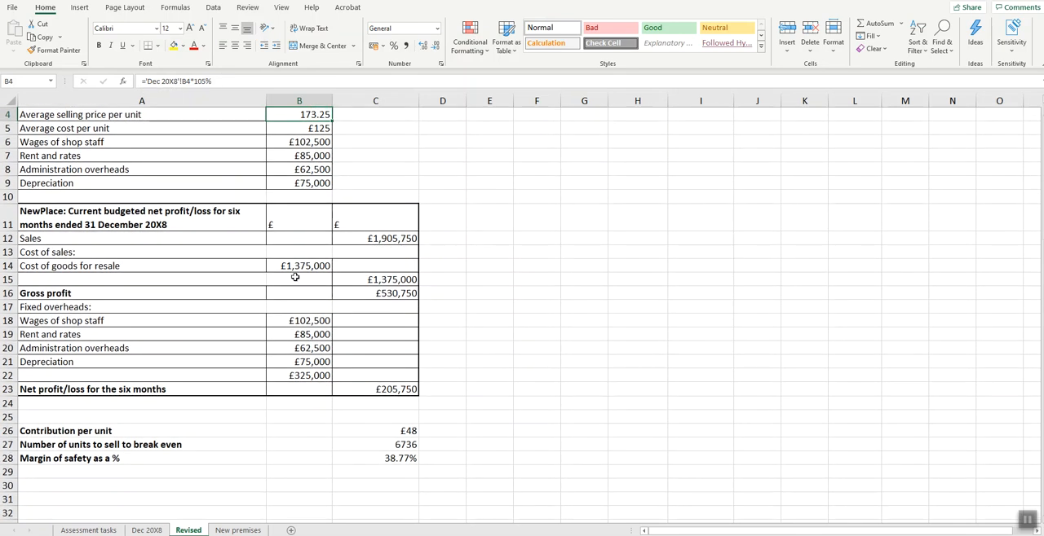
scroll(556, 353, "up", 1)
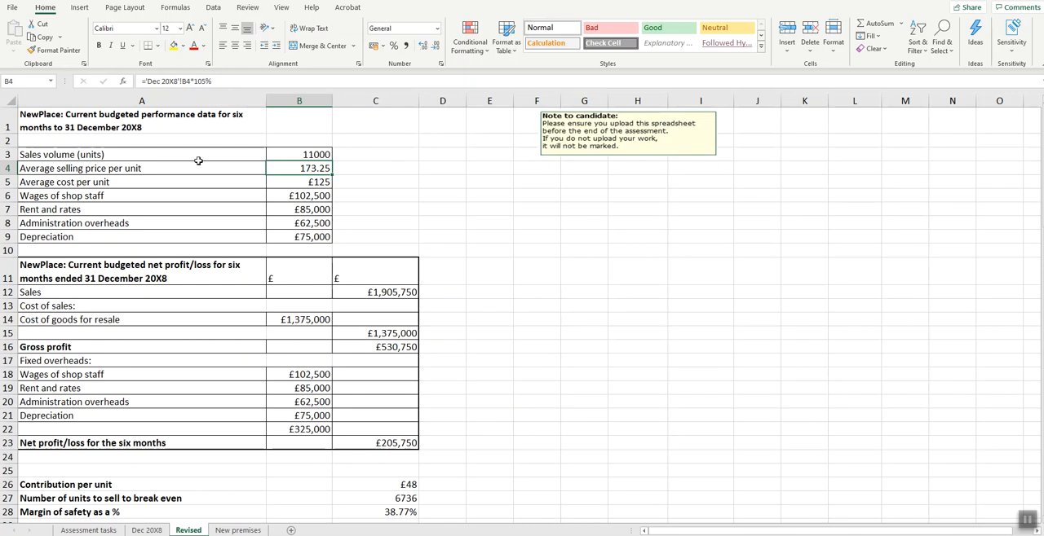
left_click_drag(85, 122, 406, 511)
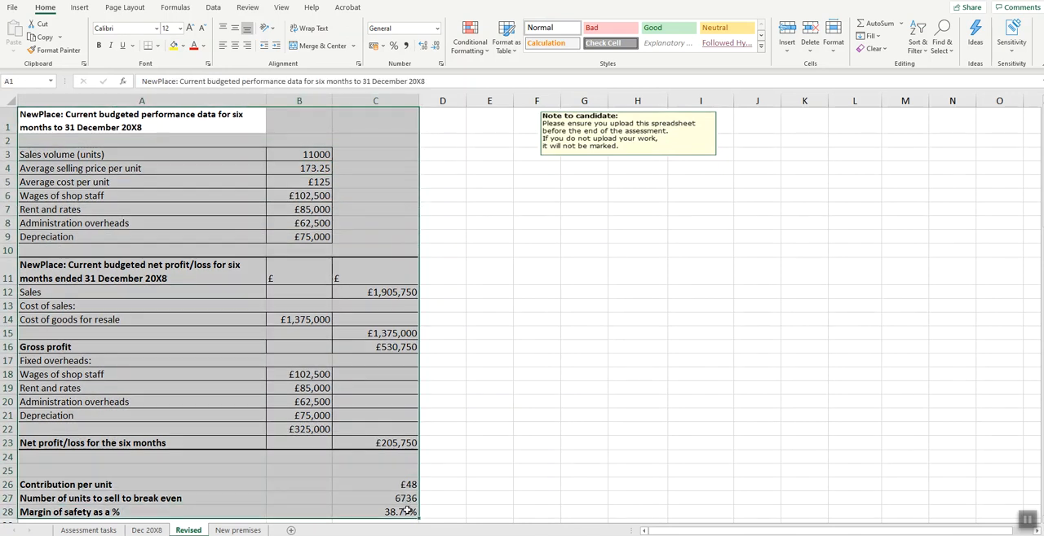
left_click(134, 9)
left_click(174, 45)
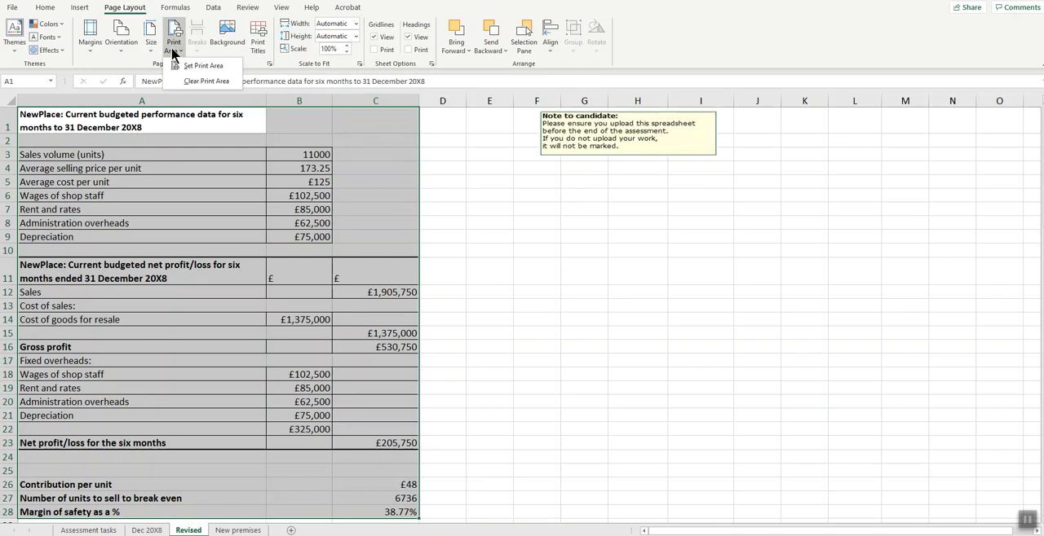
left_click(192, 62)
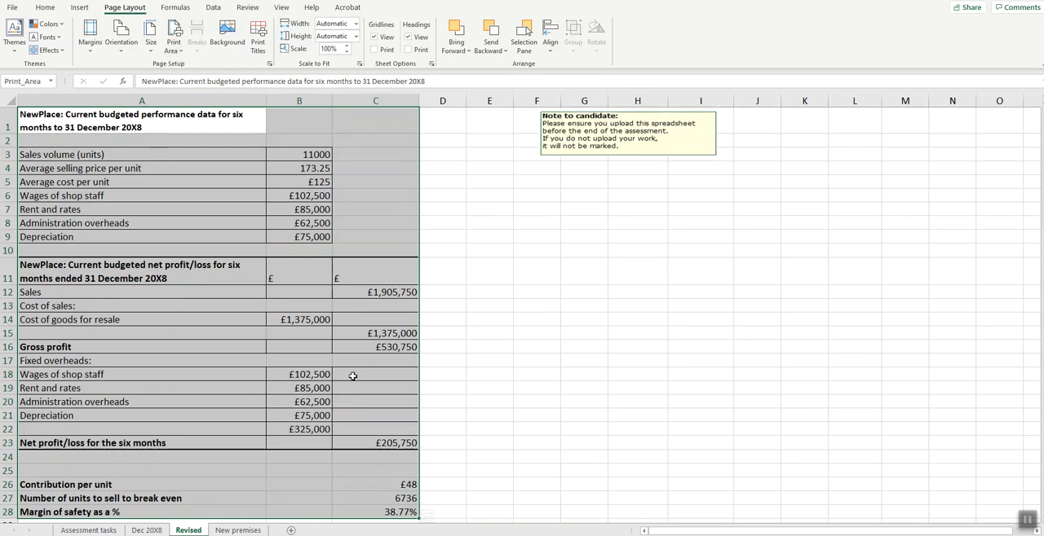
scroll(370, 342, "down", 1)
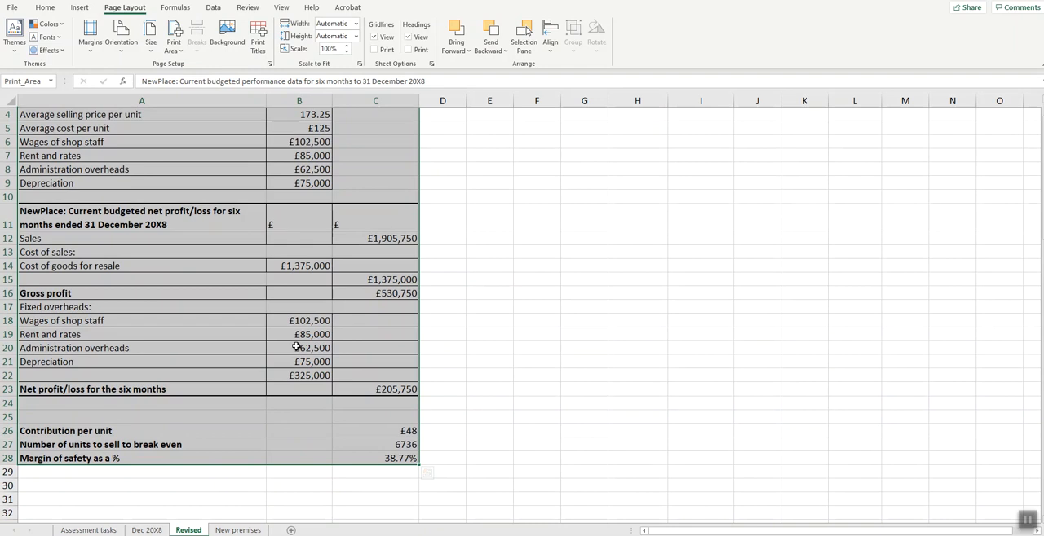
scroll(295, 342, "up", 1)
left_click(342, 277)
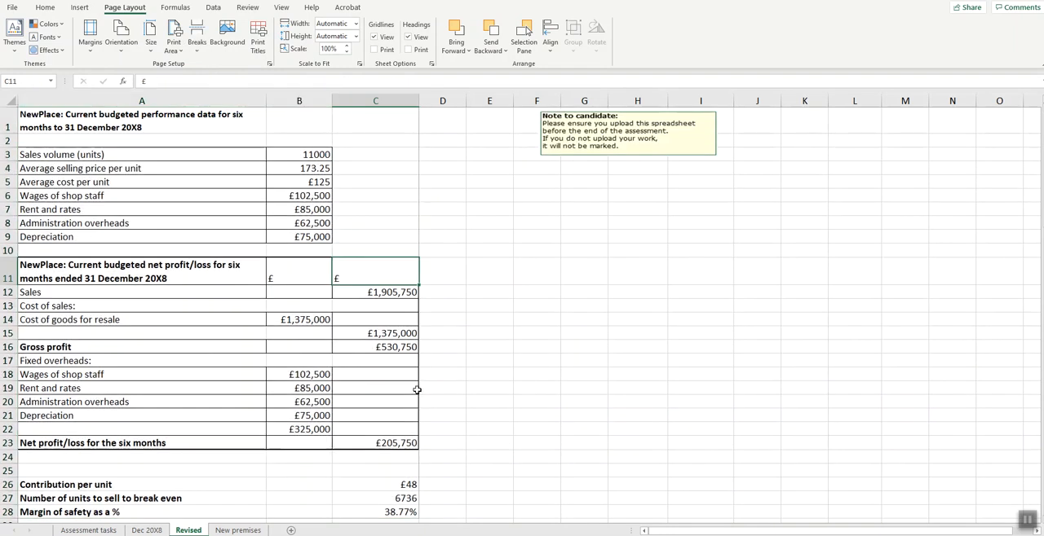
- Switch to the task PDF and read the part (d) requirements, highlighting the cash flow, payback and 12% rate of return instructions
key("alt+Tab")
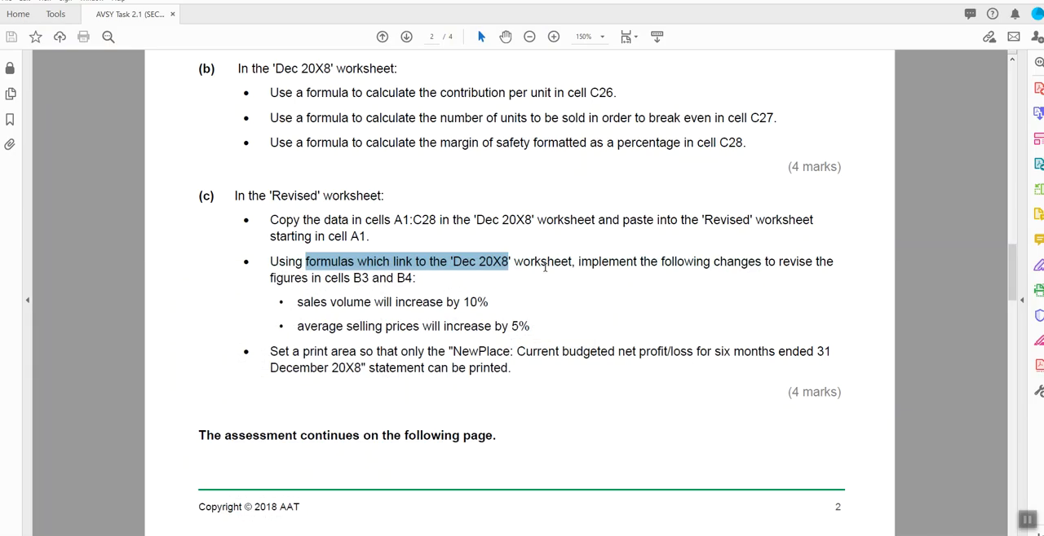
scroll(551, 270, "down", 3)
scroll(545, 267, "down", 10)
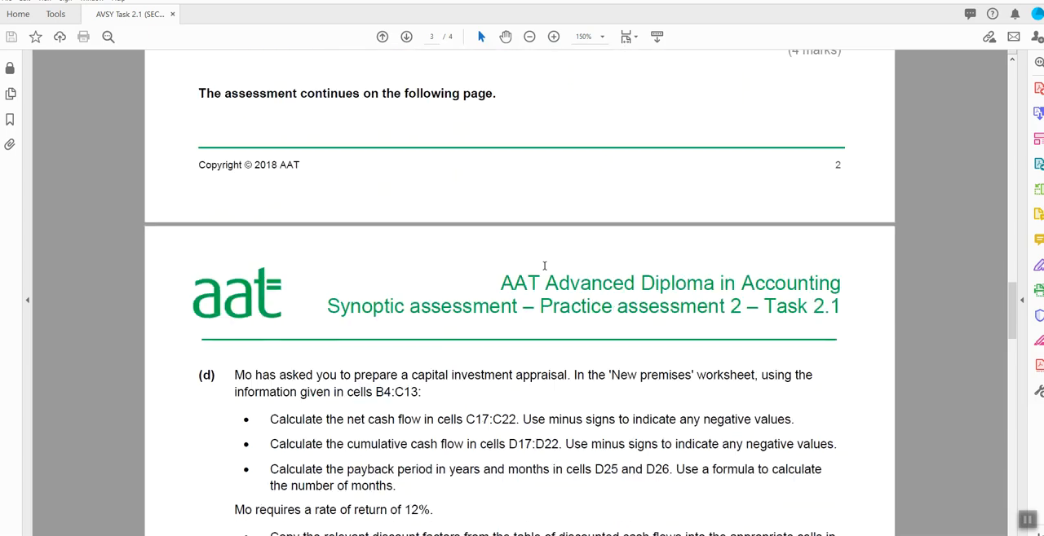
scroll(544, 269, "down", 1)
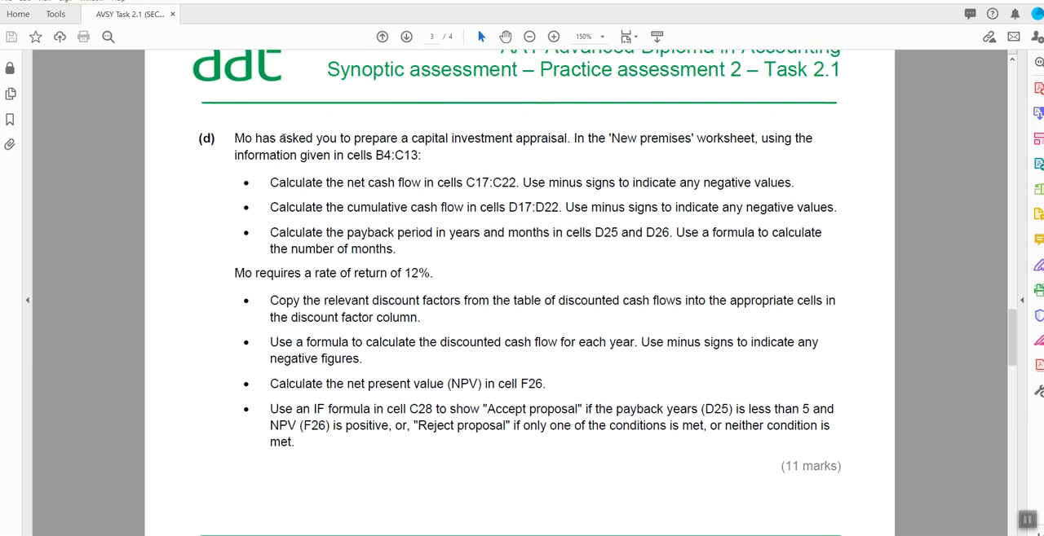
left_click_drag(234, 139, 399, 250)
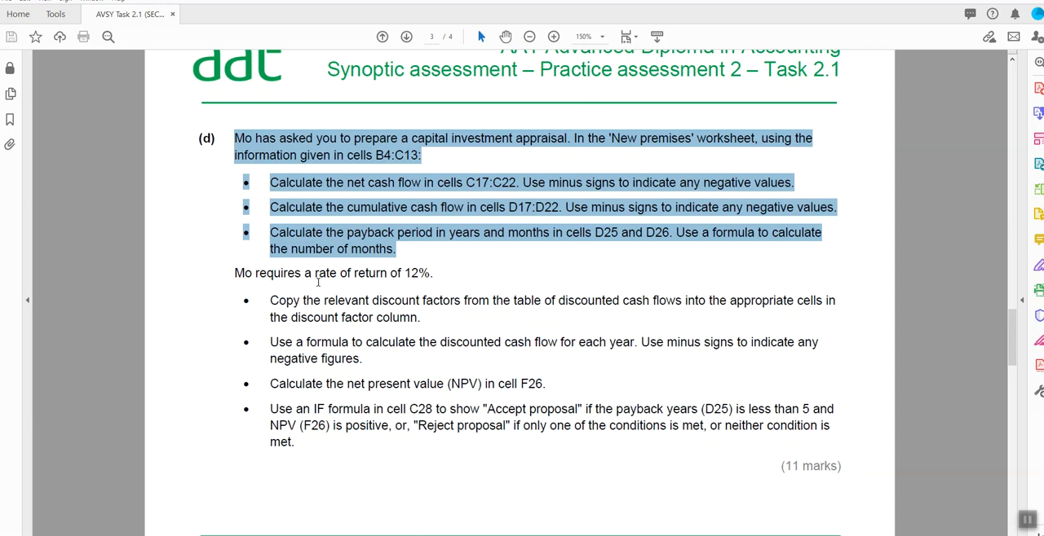
left_click_drag(230, 273, 479, 269)
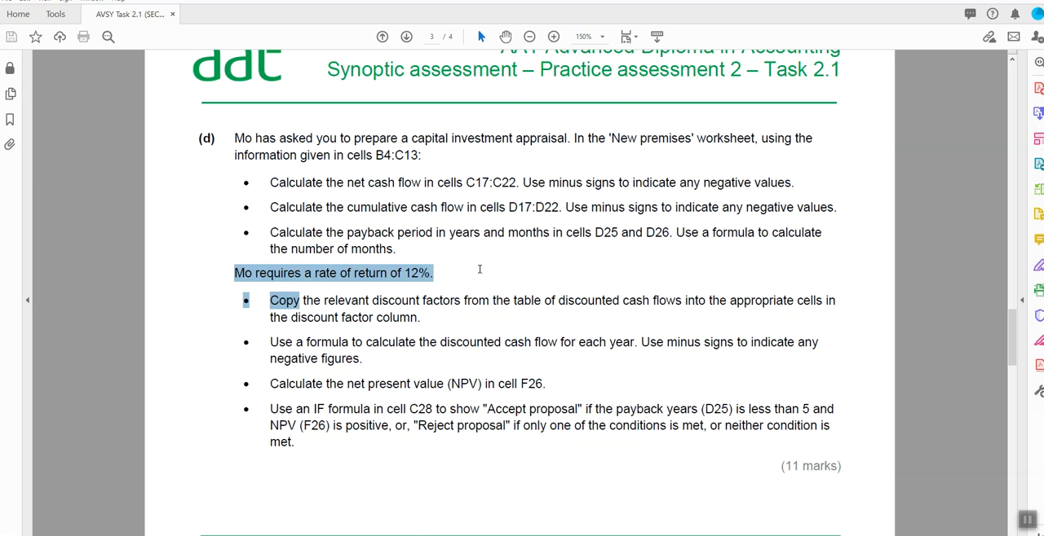
left_click(465, 277)
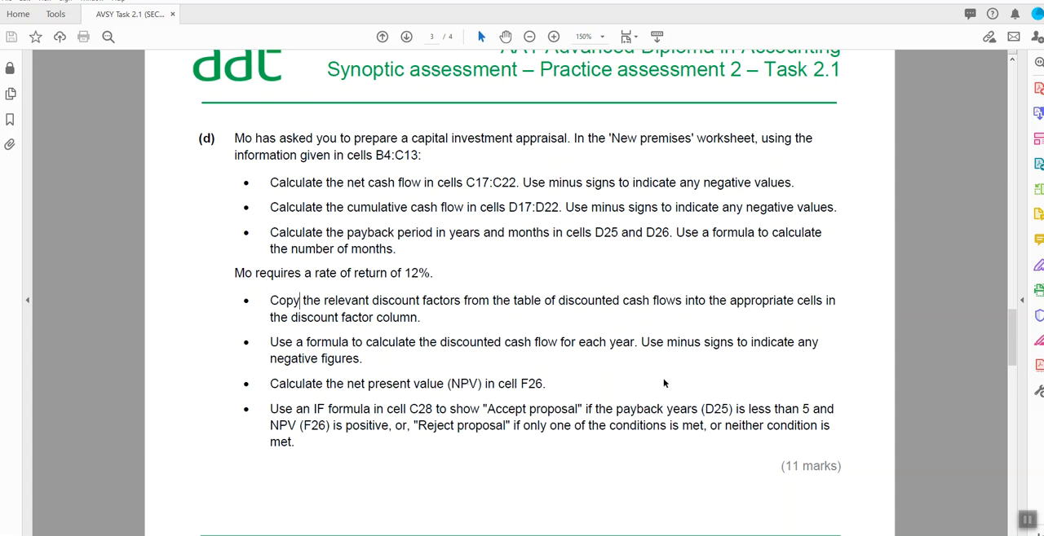
- Return to Excel, open the New premises worksheet and select the table of discounted cash flows in F6:L12 for review
key("alt+Tab")
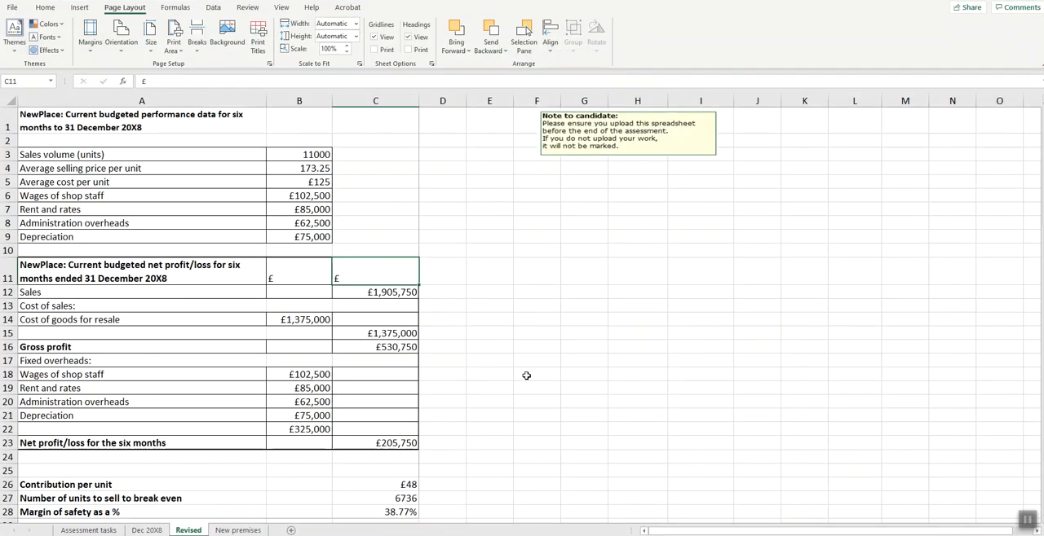
left_click(227, 533)
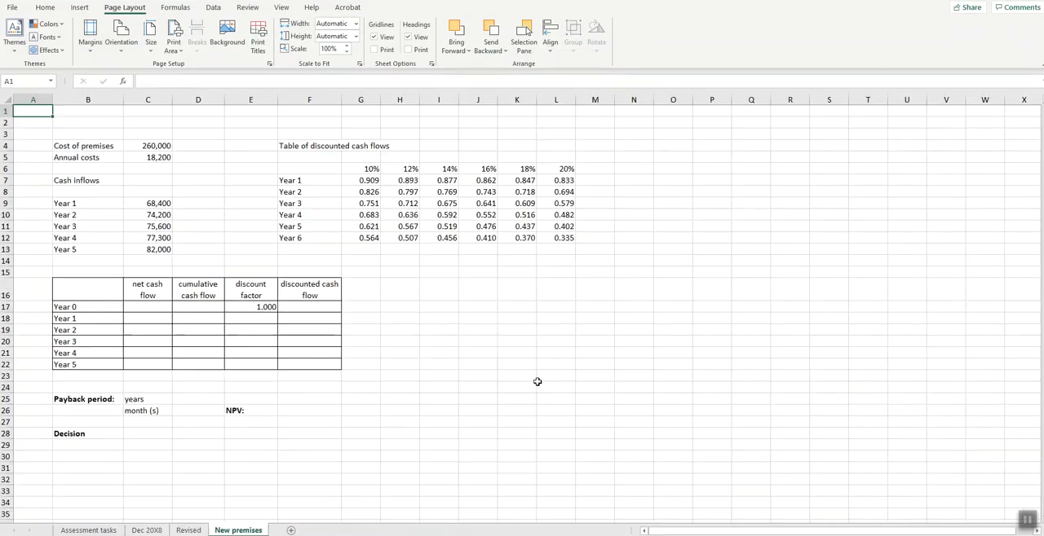
left_click_drag(294, 170, 563, 238)
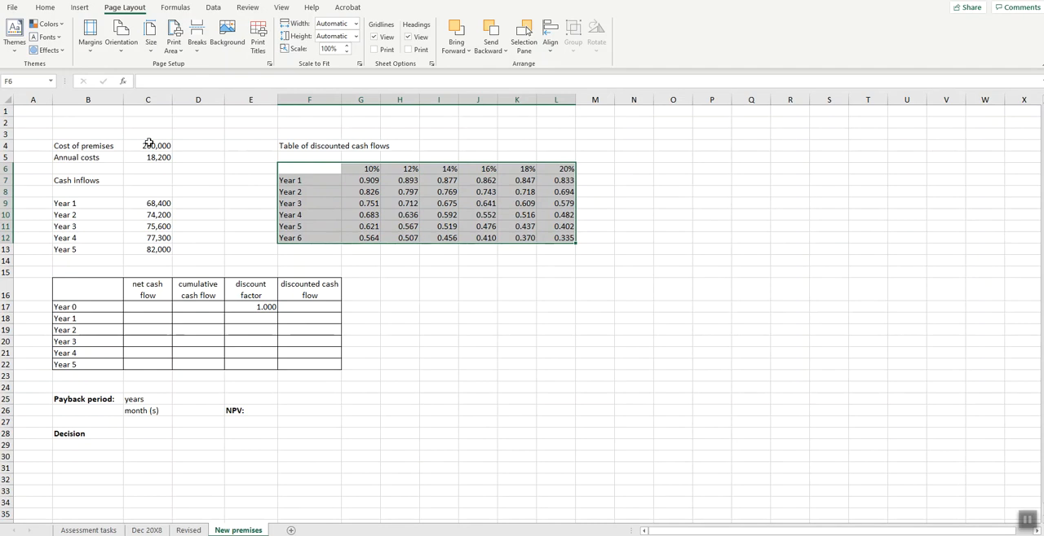
- Enter the Year 0 net cash flow in C17 as the negative cost of premises with the formula =C4*-1
left_click(154, 146)
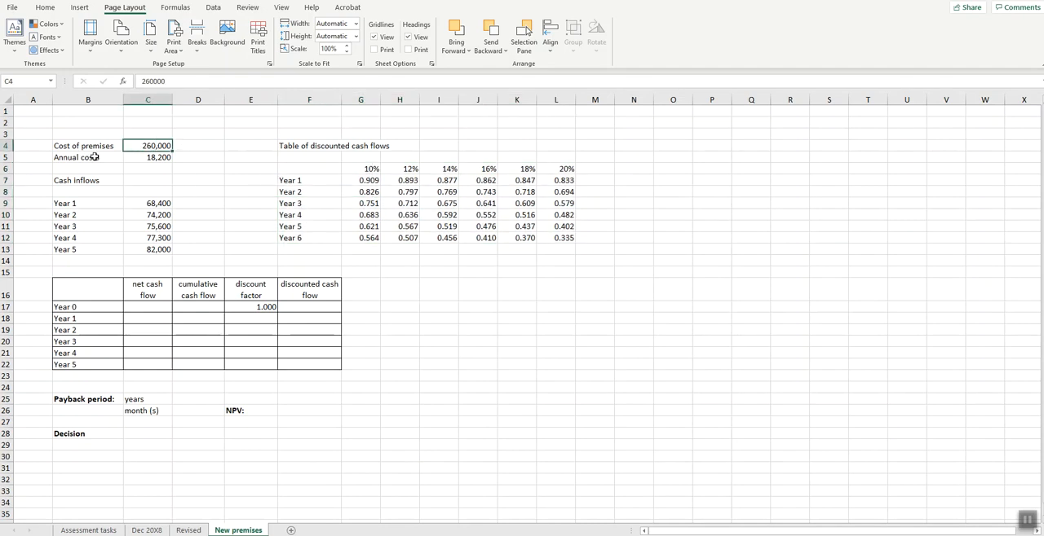
left_click(166, 158)
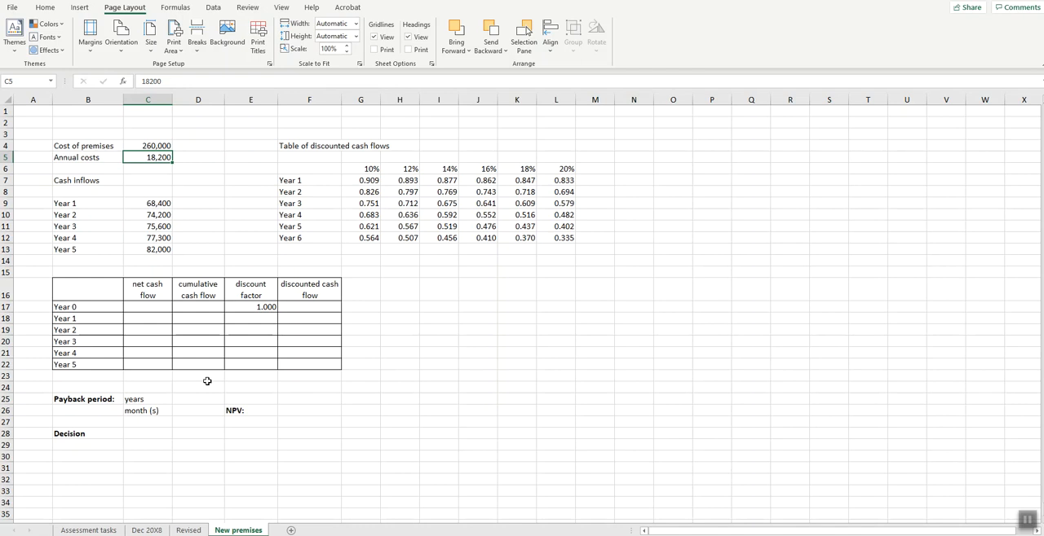
left_click(148, 308)
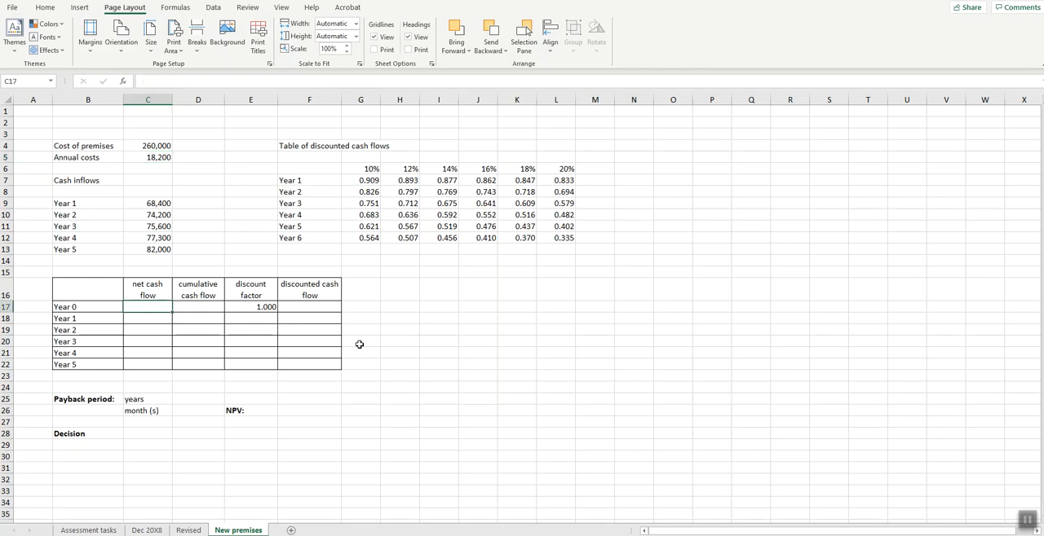
type("-")
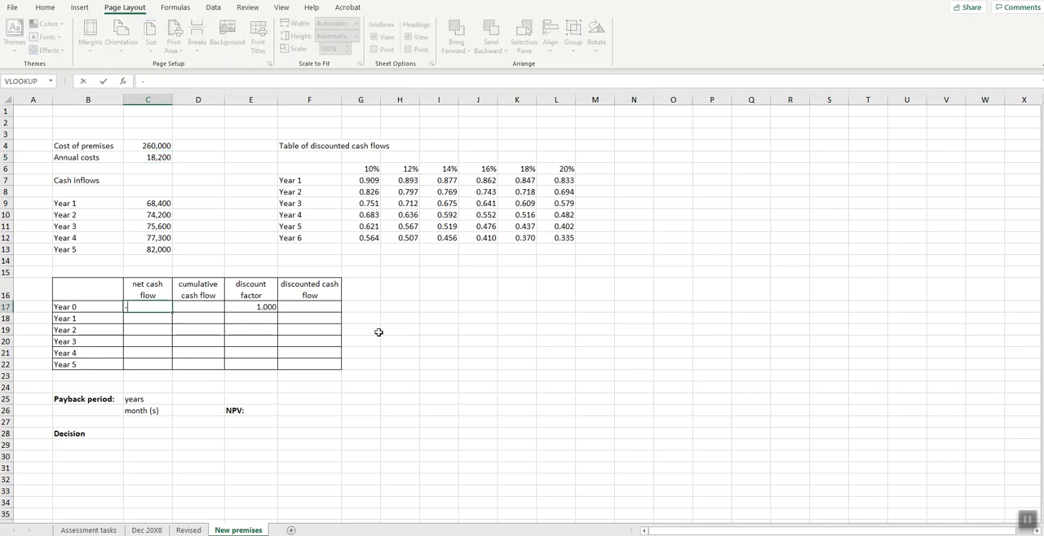
key("Escape")
type("=")
left_click(155, 147)
type("*")
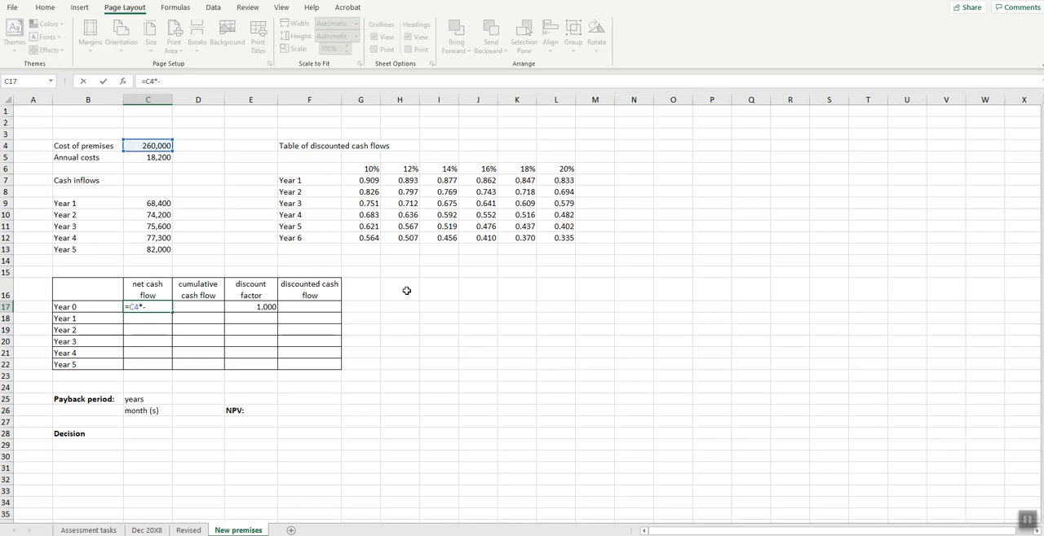
type("-1")
key("Return")
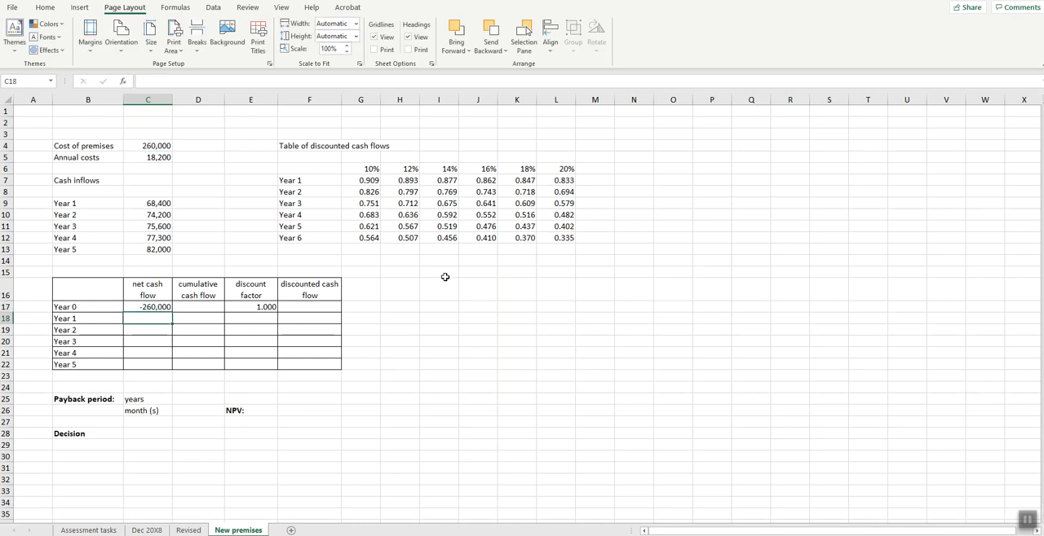
key("Up")
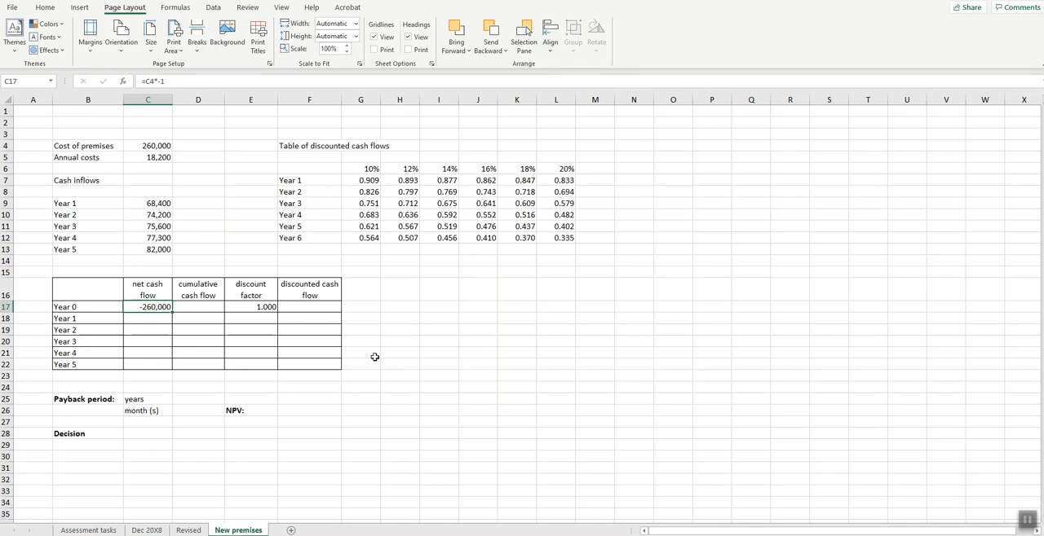
- Link the Year 0 cumulative cash flow in D17 to the net cash flow with =C17
left_click(197, 309)
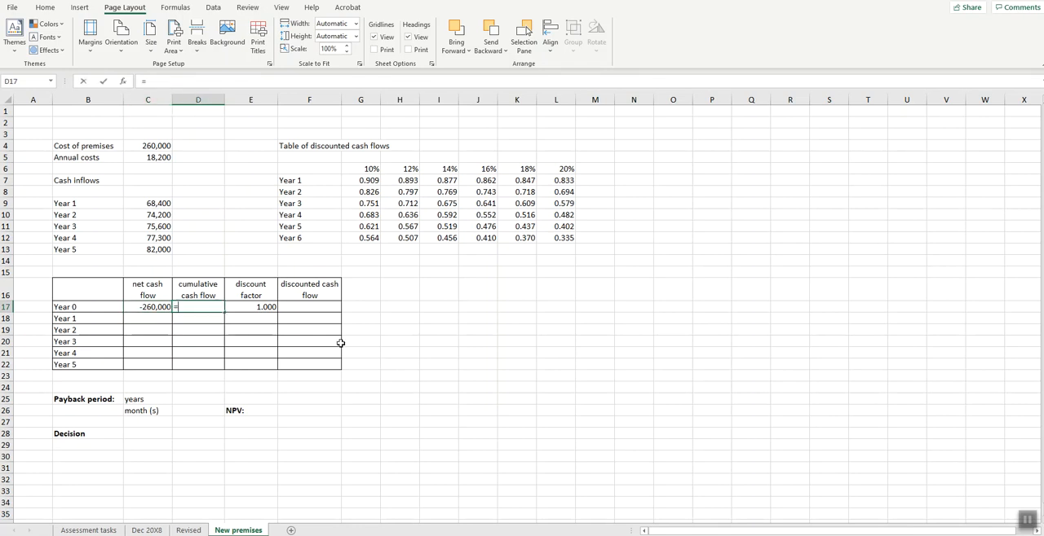
type("=")
left_click(135, 307)
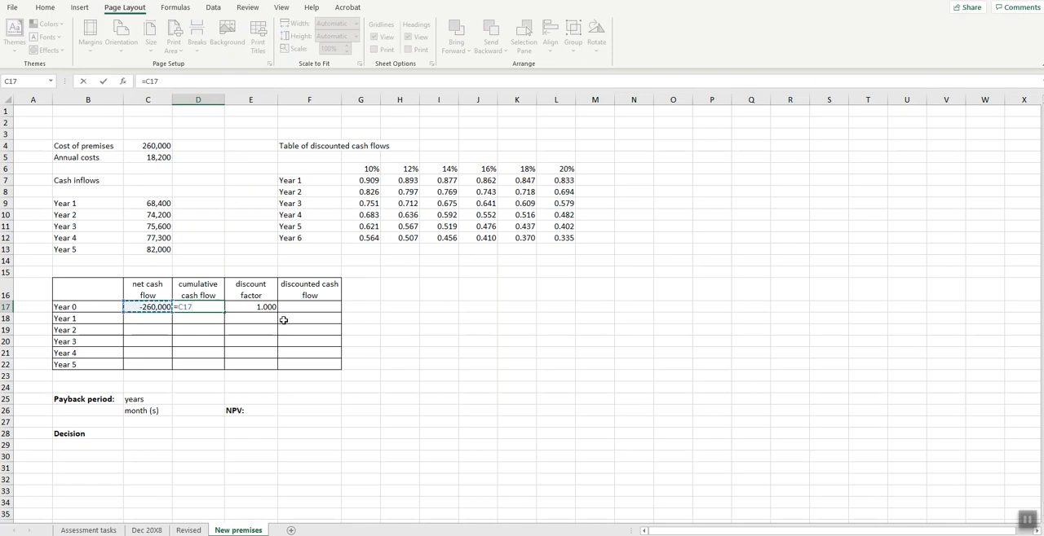
key("Return")
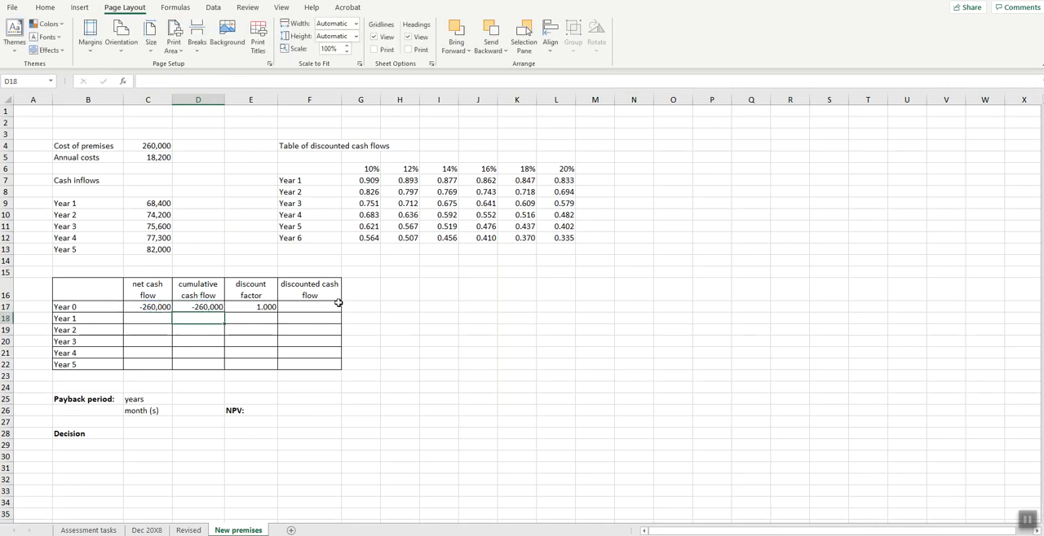
- Enter =D17+C18 as the Year 1 cumulative cash flow in D18 and fill the formula down to Year 5 in D22
type("=")
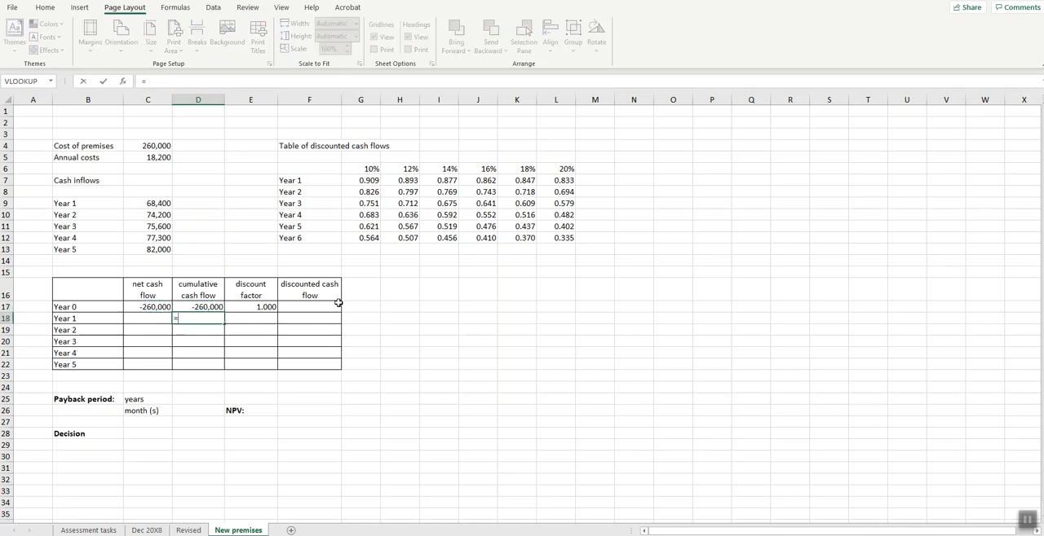
left_click(209, 306)
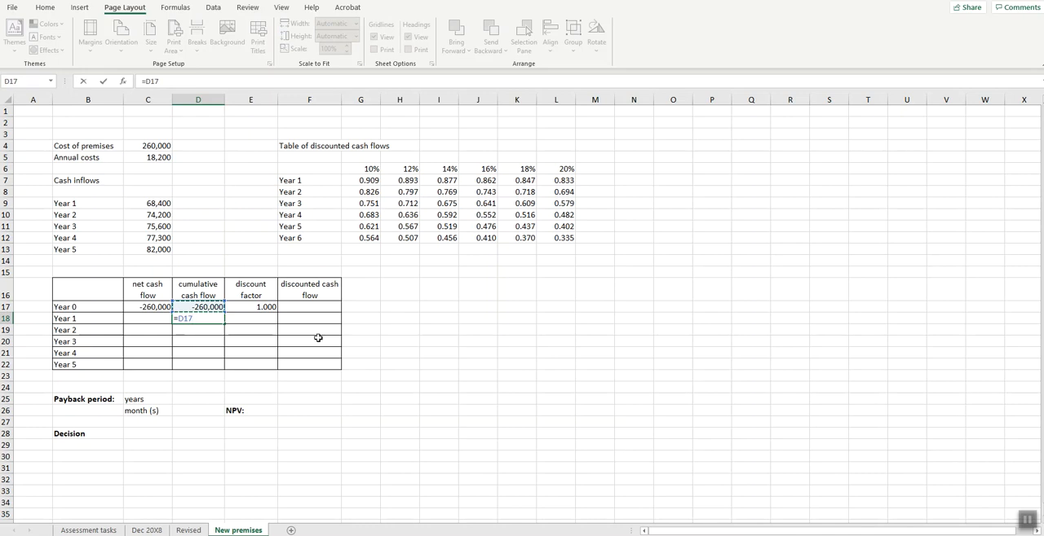
type("+")
left_click(145, 321)
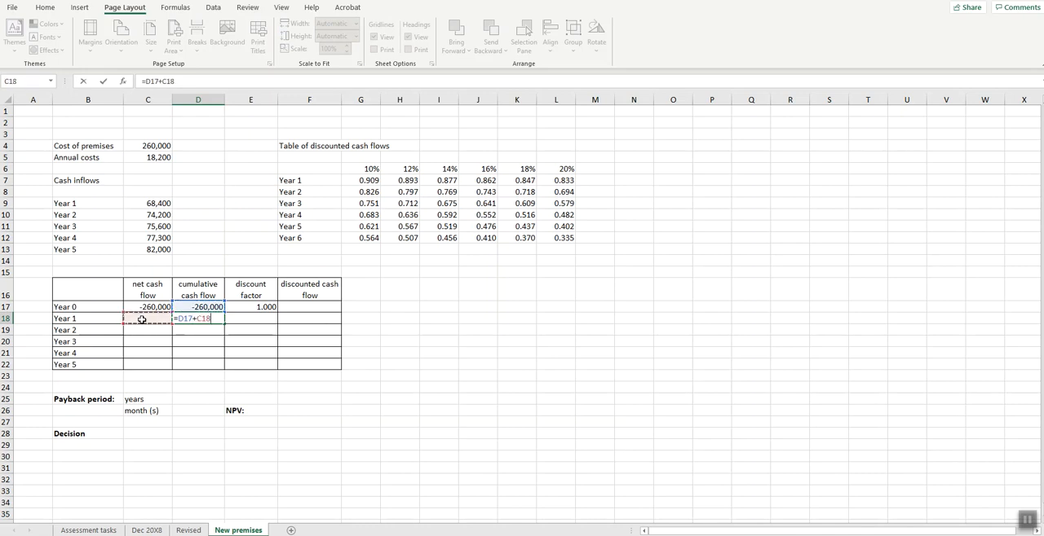
key("Return")
key("Up")
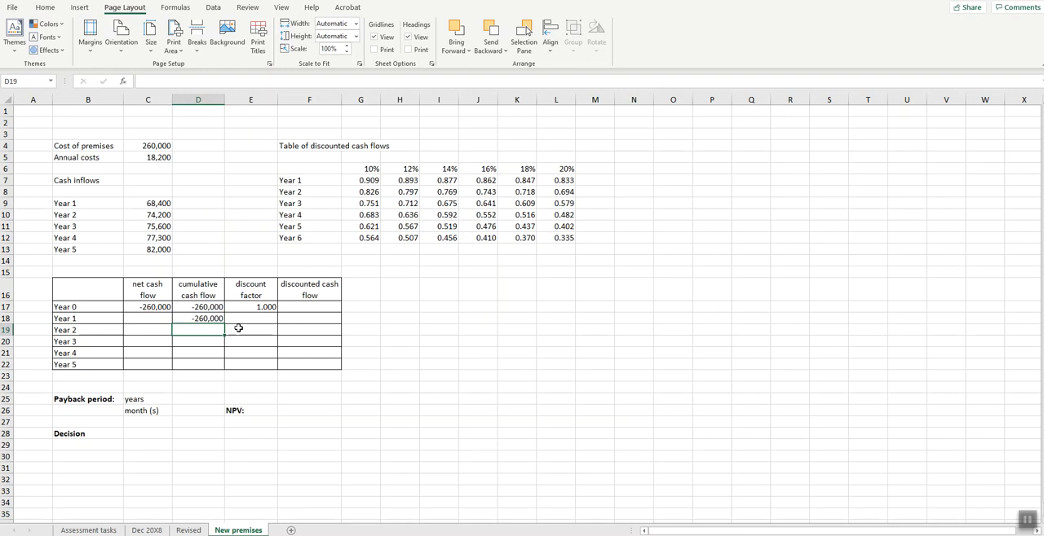
left_click_drag(223, 326, 226, 367)
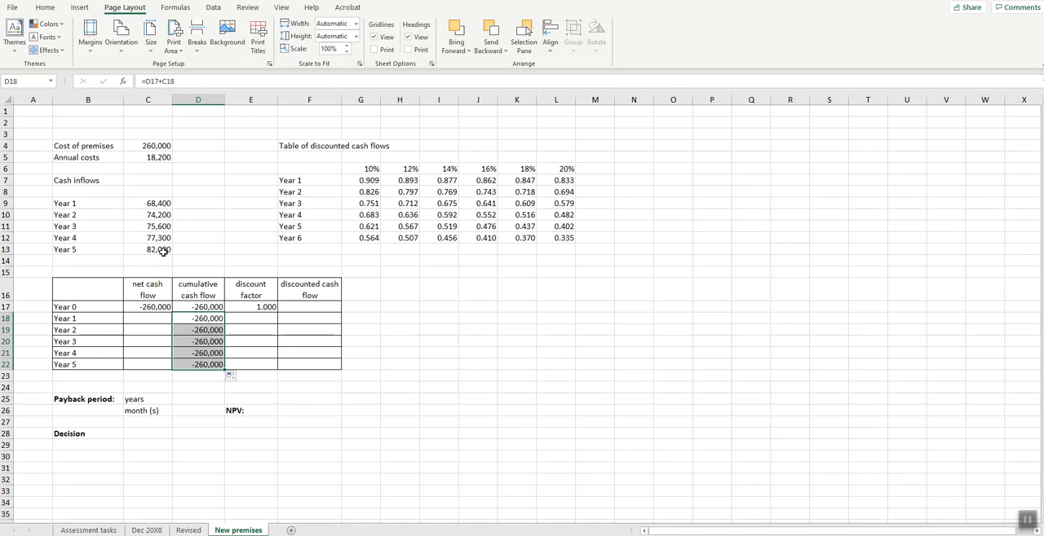
- Calculate the Year 1 net cash flow in C18 with =C9-$C$5 and fill the formula down to Year 5 in C22
left_click(158, 320)
type("=")
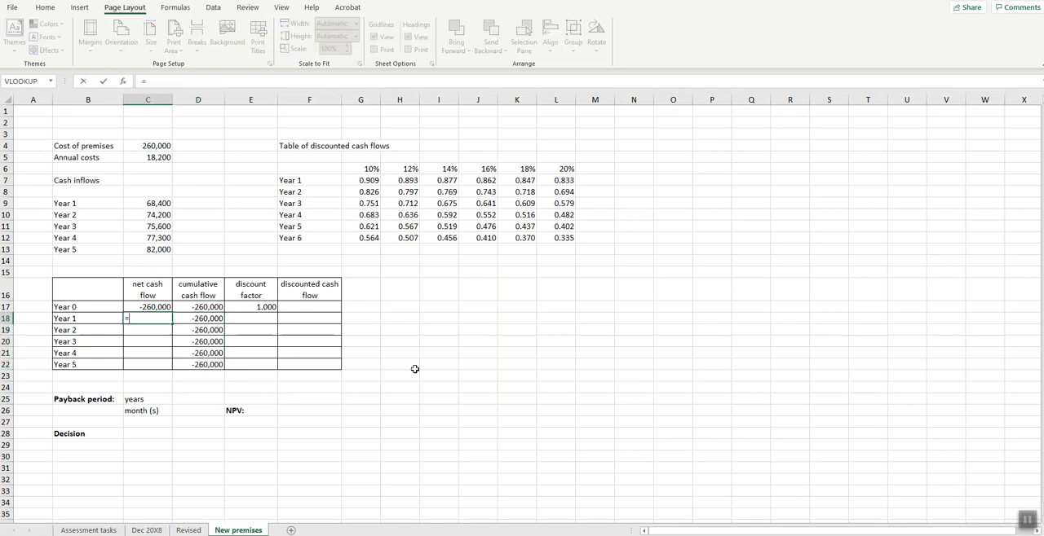
left_click(152, 205)
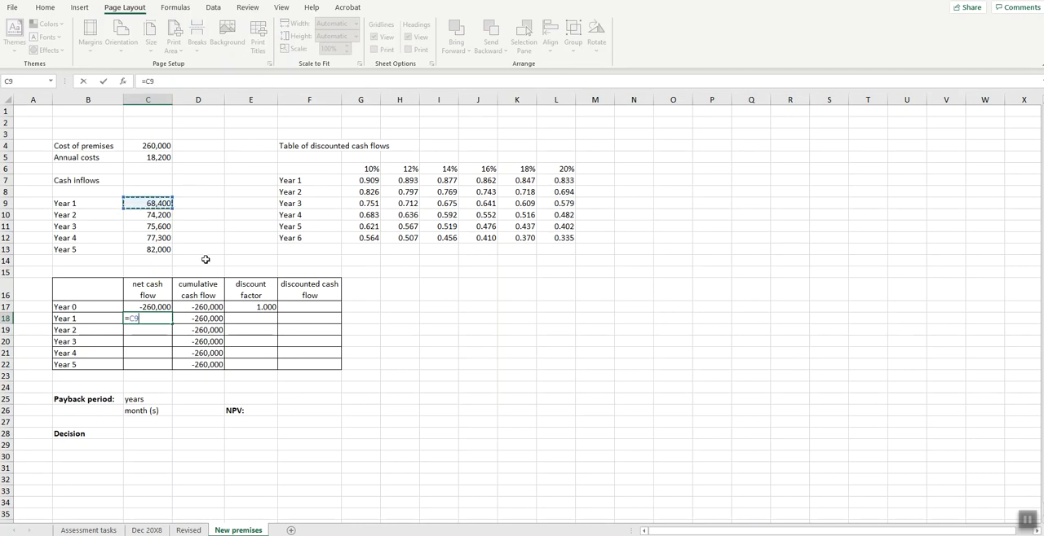
type("-")
left_click(143, 157)
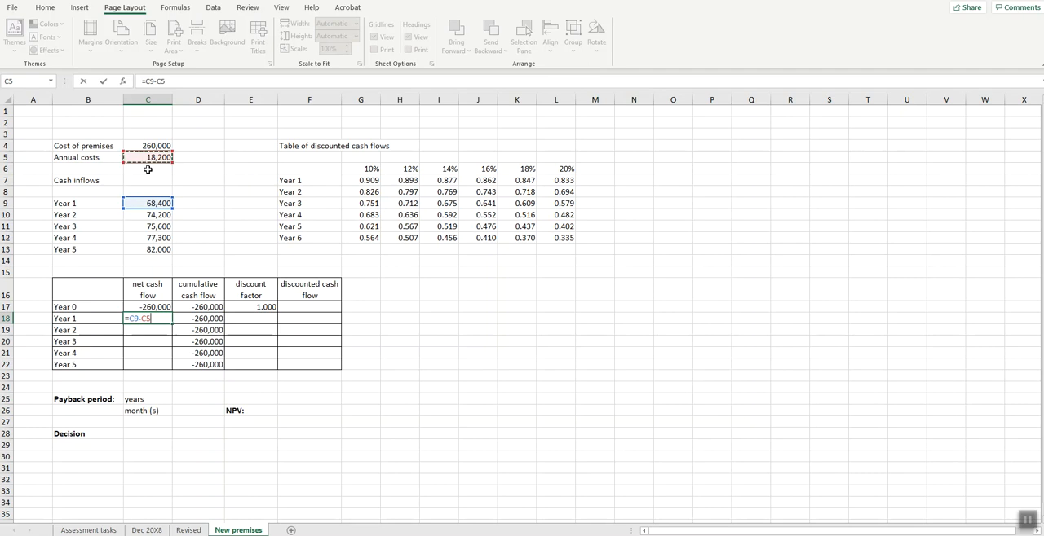
key("F4")
key("Return")
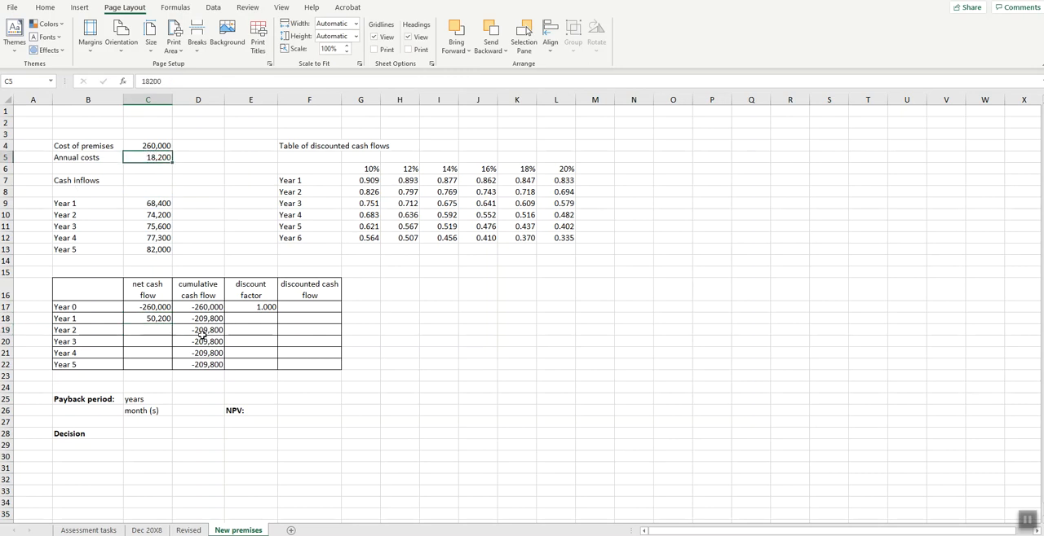
left_click(161, 318)
left_click_drag(172, 323, 171, 369)
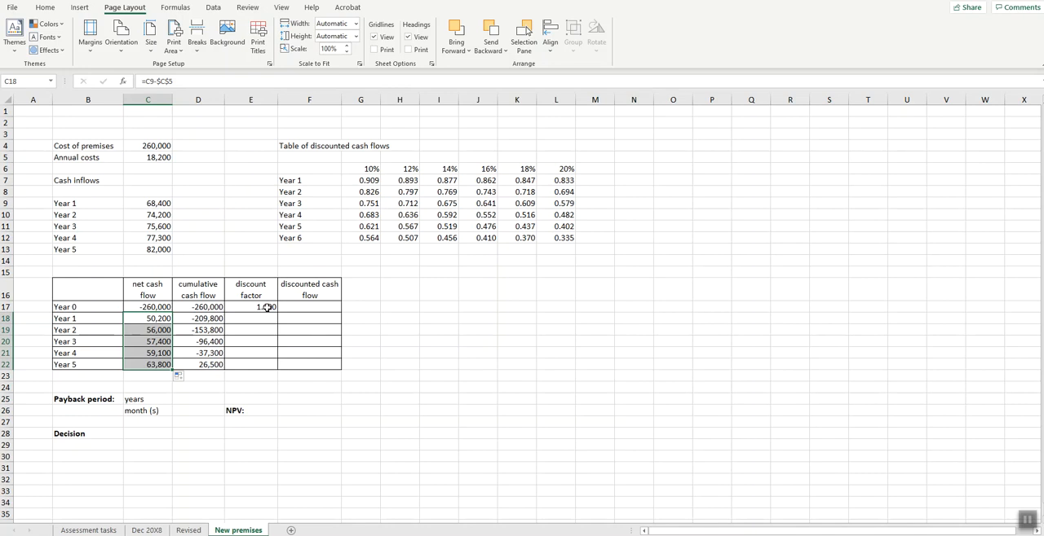
- Link the Year 1 discount factor in E18 to the 12% rate with =H7 and fill it down to Year 5 in E22
left_click(405, 182)
left_click_drag(405, 183, 408, 227)
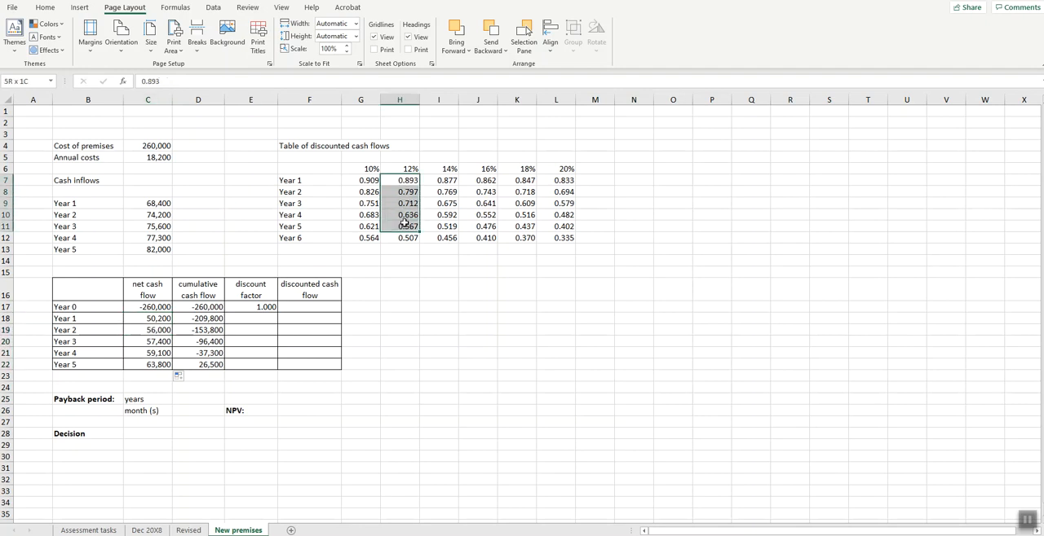
left_click(266, 318)
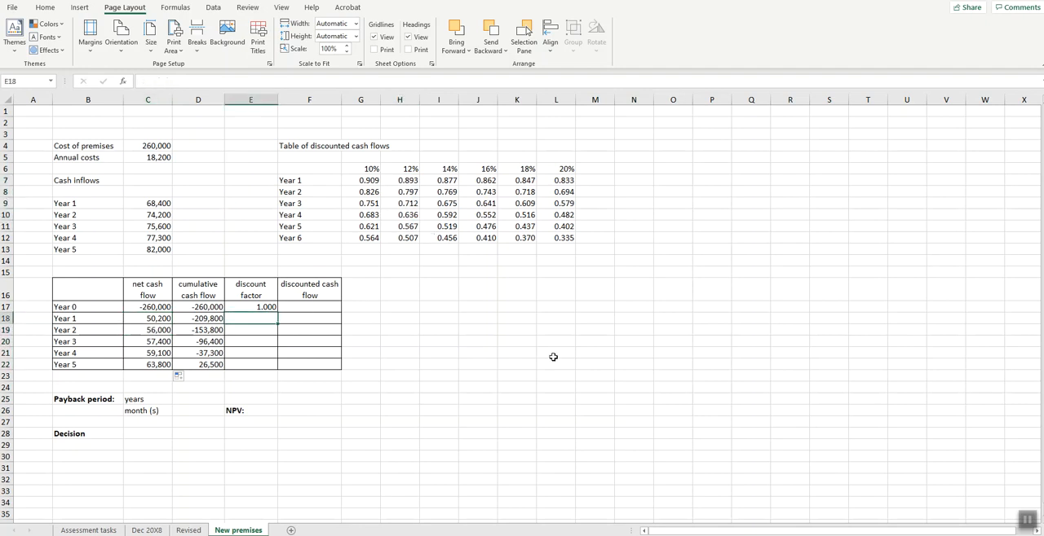
type("=")
left_click(407, 179)
key("Return")
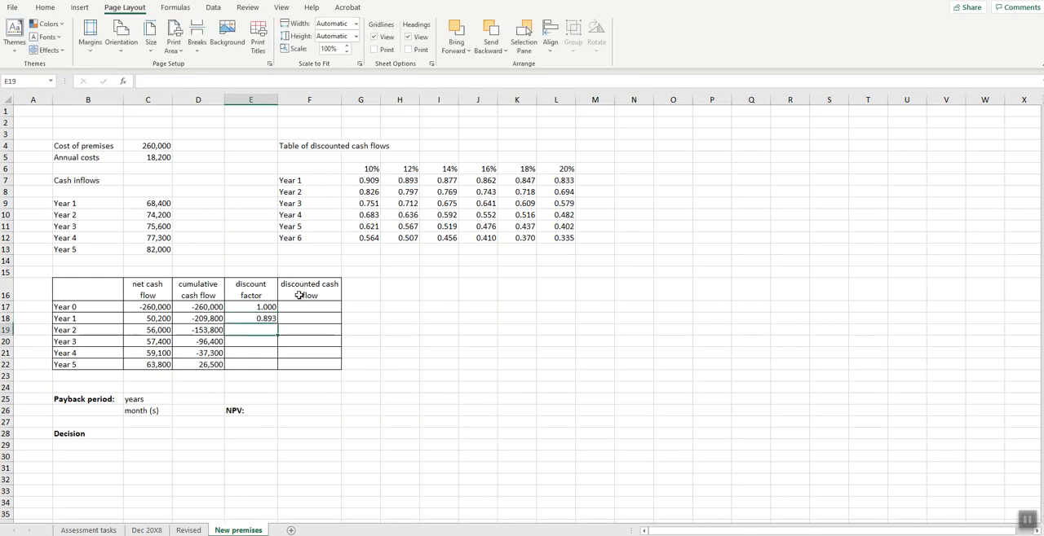
key("Up")
left_click_drag(278, 323, 278, 369)
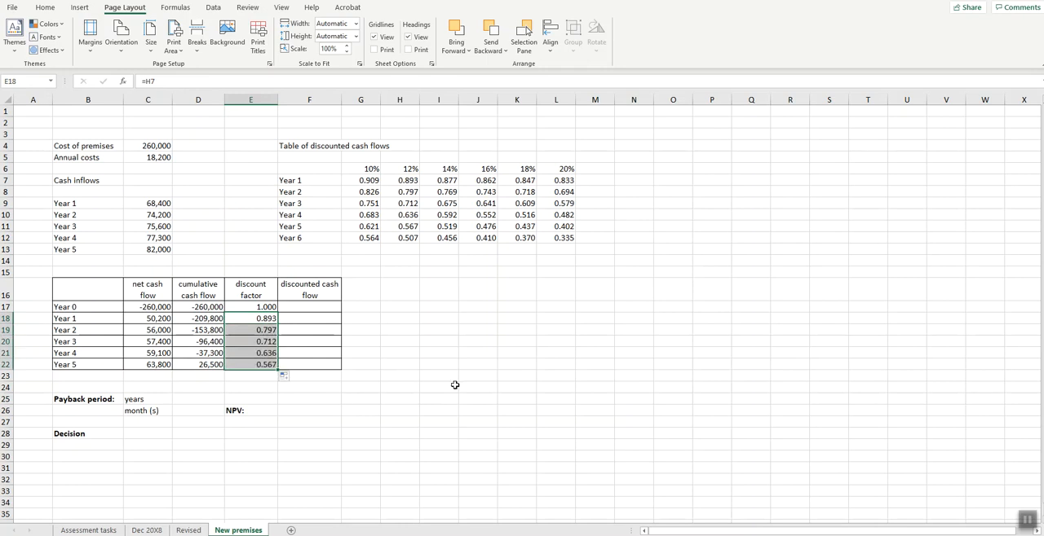
- Calculate the Year 0 discounted cash flow in F17 with =C17*E17 and fill the formula down to Year 5 in F22
left_click(308, 310)
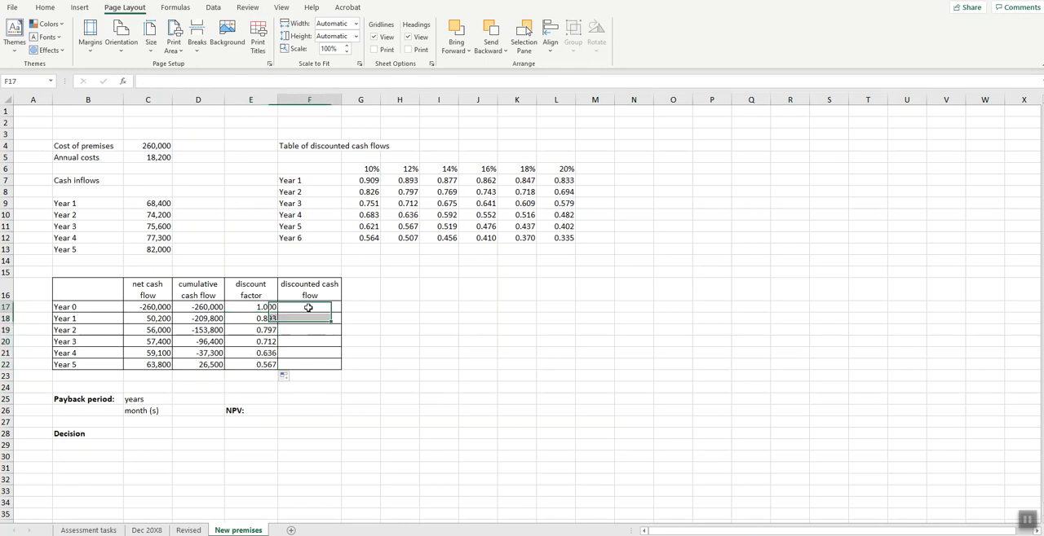
type("=")
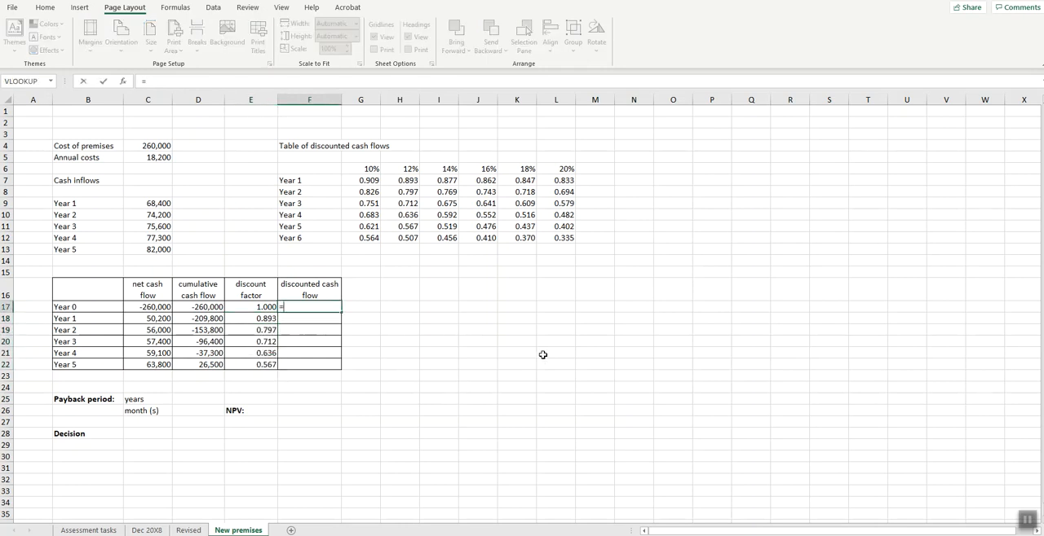
type("C17*E17")
key("ctrl+Return")
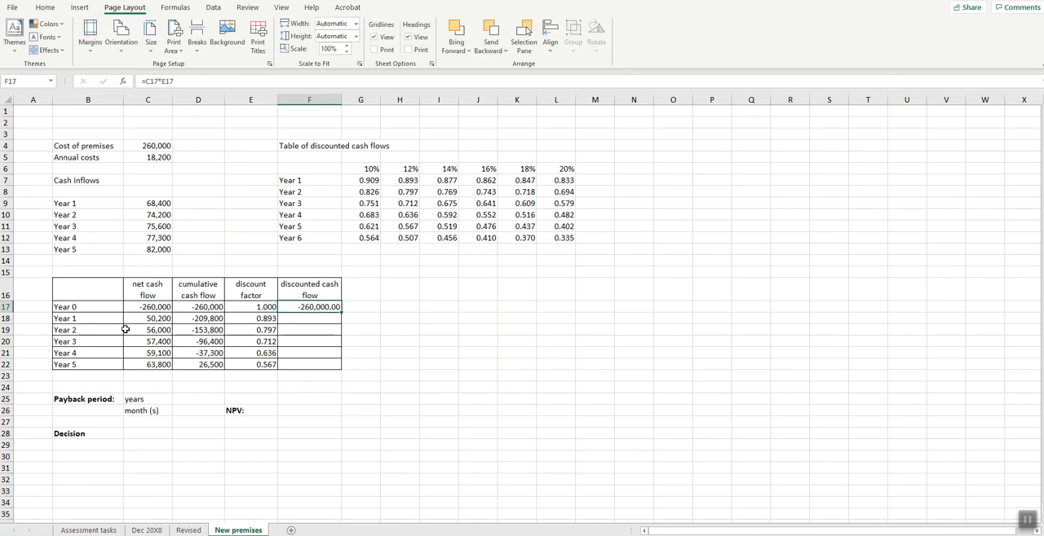
type("=")
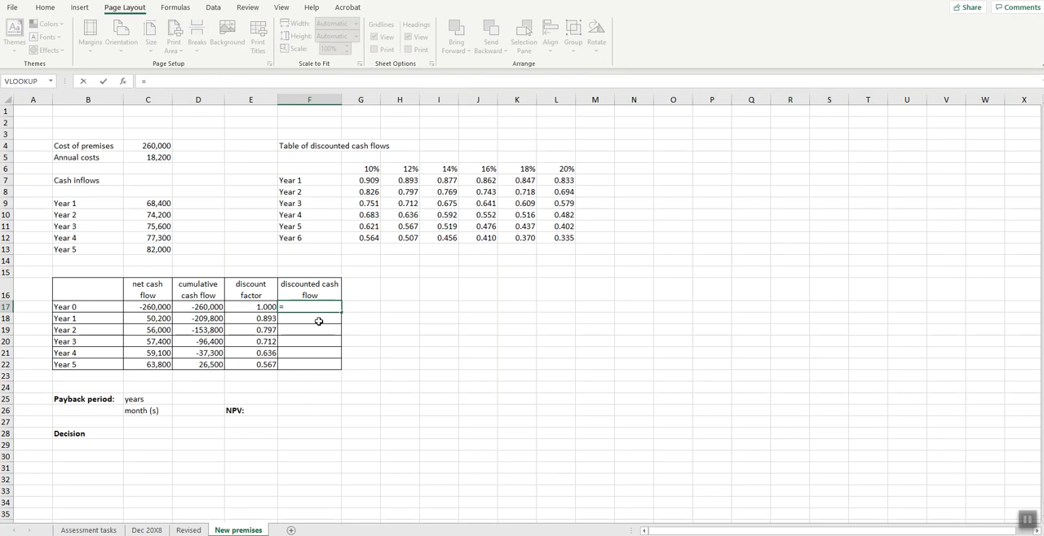
left_click(142, 309)
type("*")
left_click(245, 307)
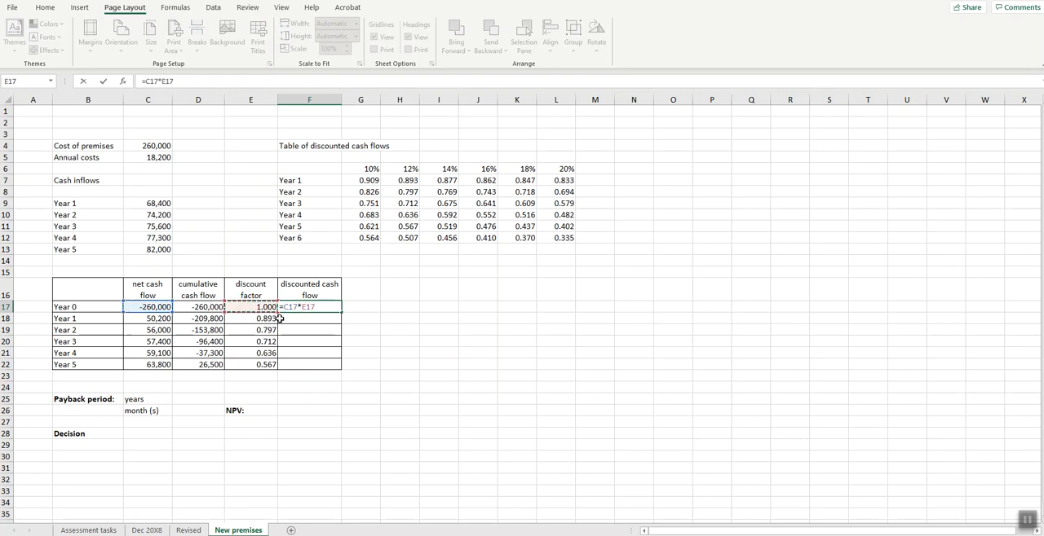
key("Return")
left_click(330, 307)
left_click_drag(342, 313, 342, 365)
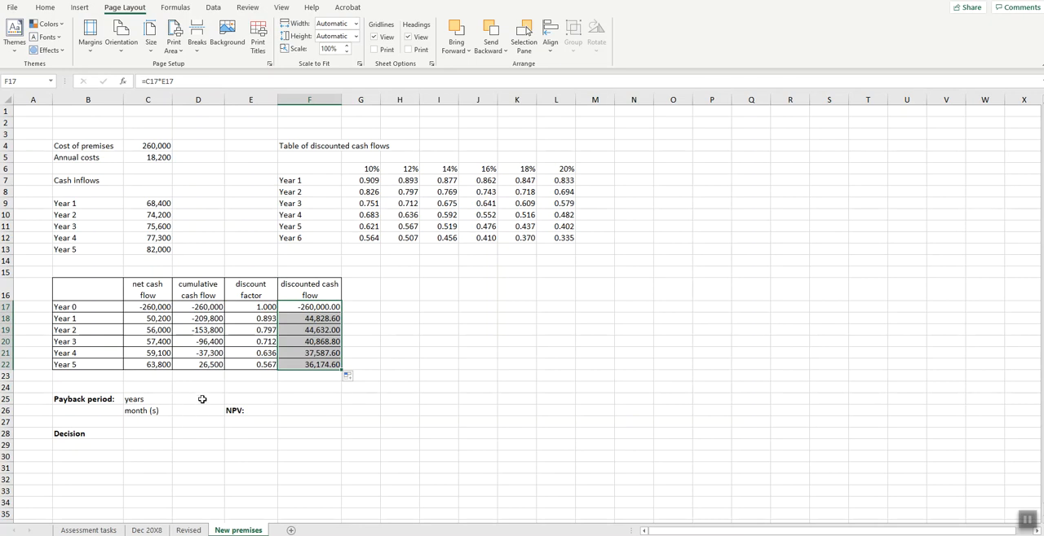
- Enter 4 as the payback period years in D25
left_click(202, 398)
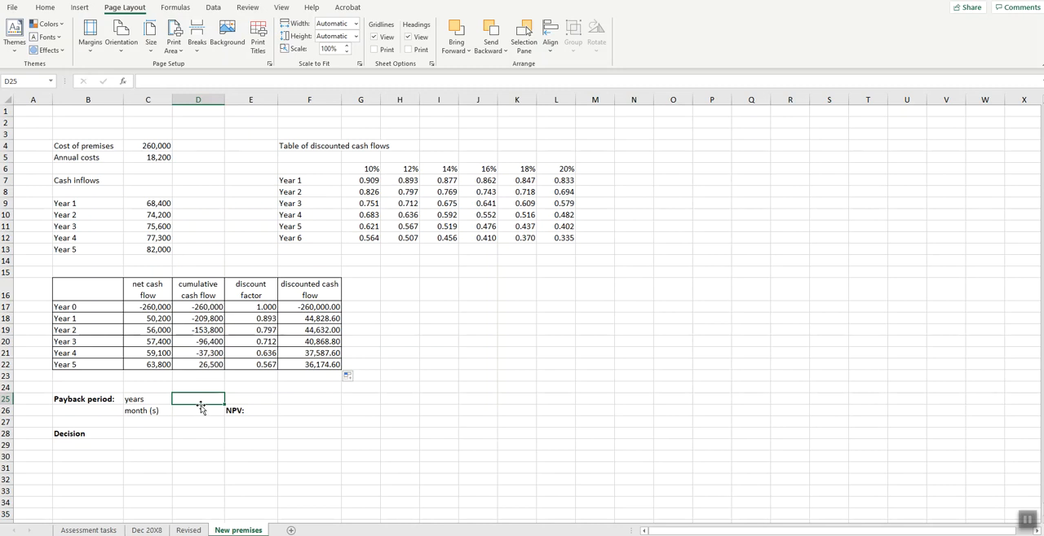
type("4")
key("Return")
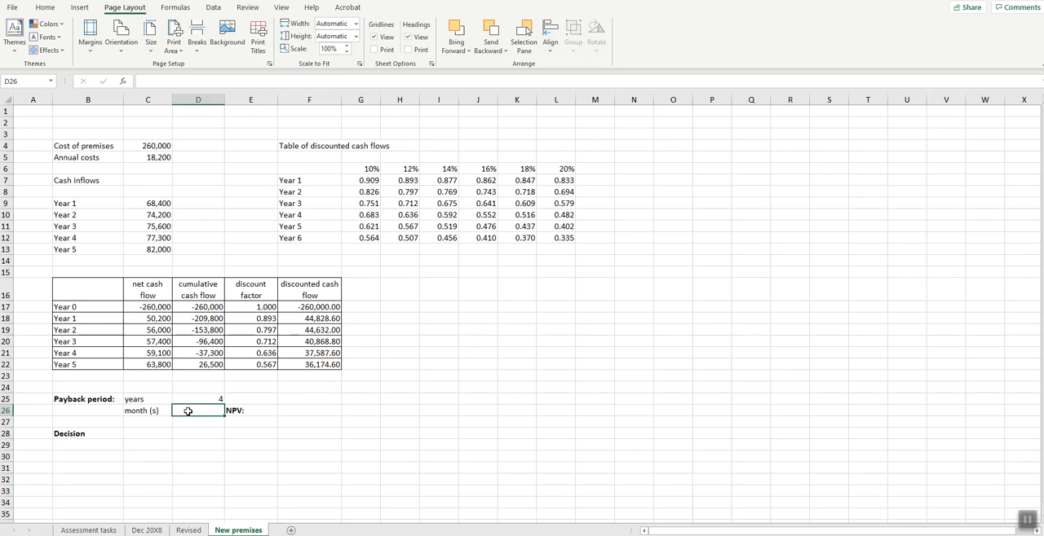
- Divide the Year 5 net cash flow by twelve months in the payback months cell D26 with =C22/12
type("=")
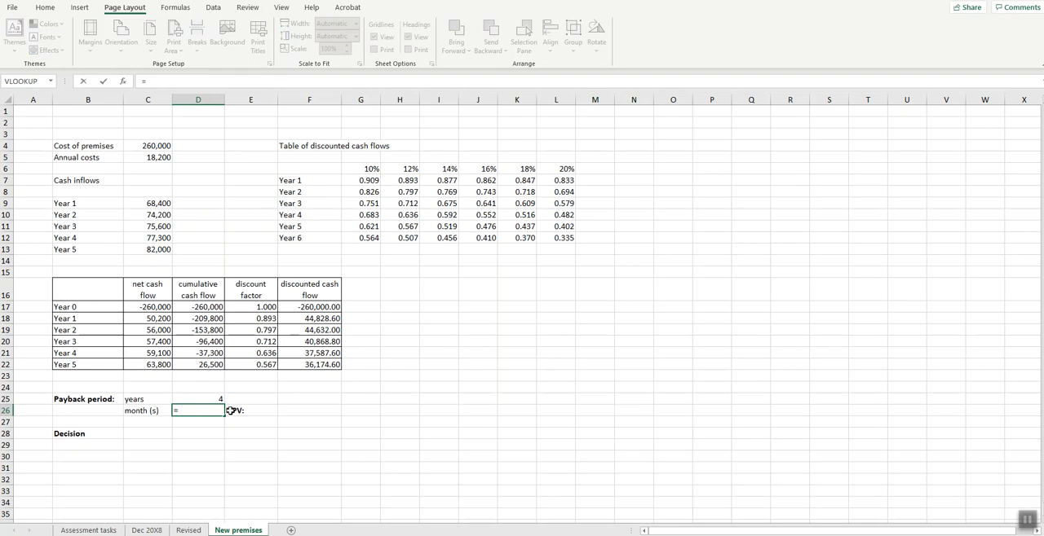
left_click(155, 364)
type("/1")
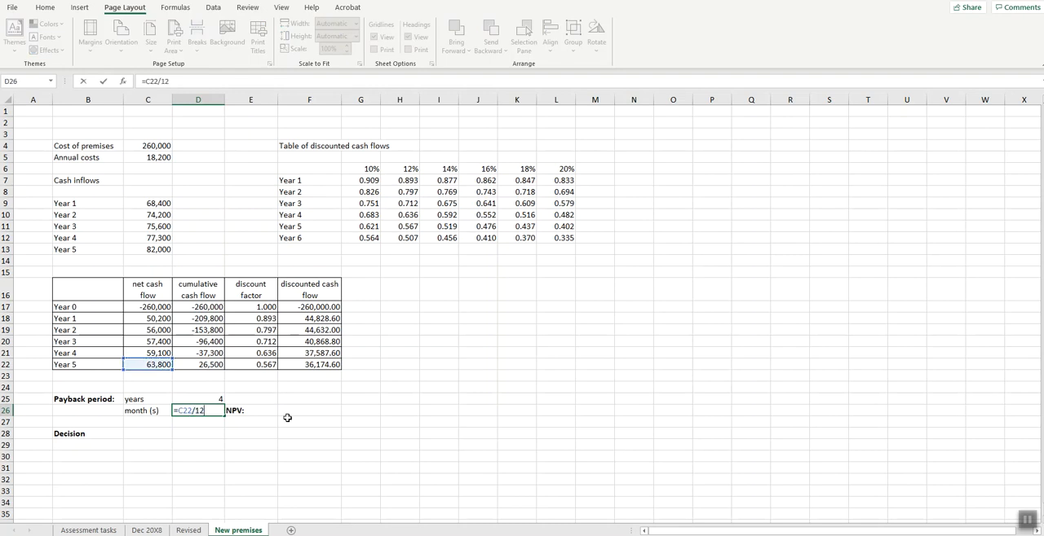
type("2")
key("Return")
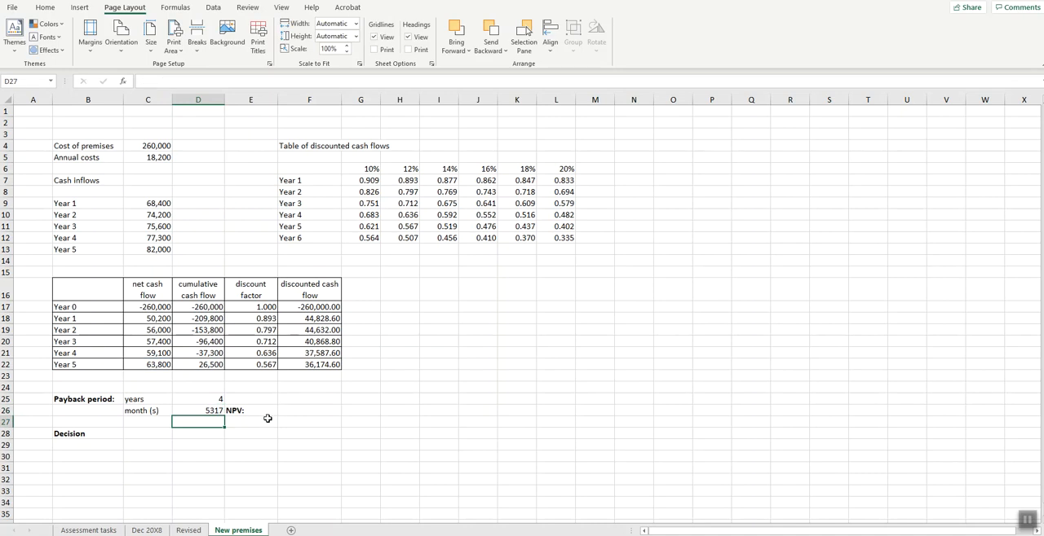
- Revise the payback months formula in D26 to divide the Year 4 cumulative cash flow by the monthly Year 5 inflow: =D21/(C22/12)
left_click(214, 414)
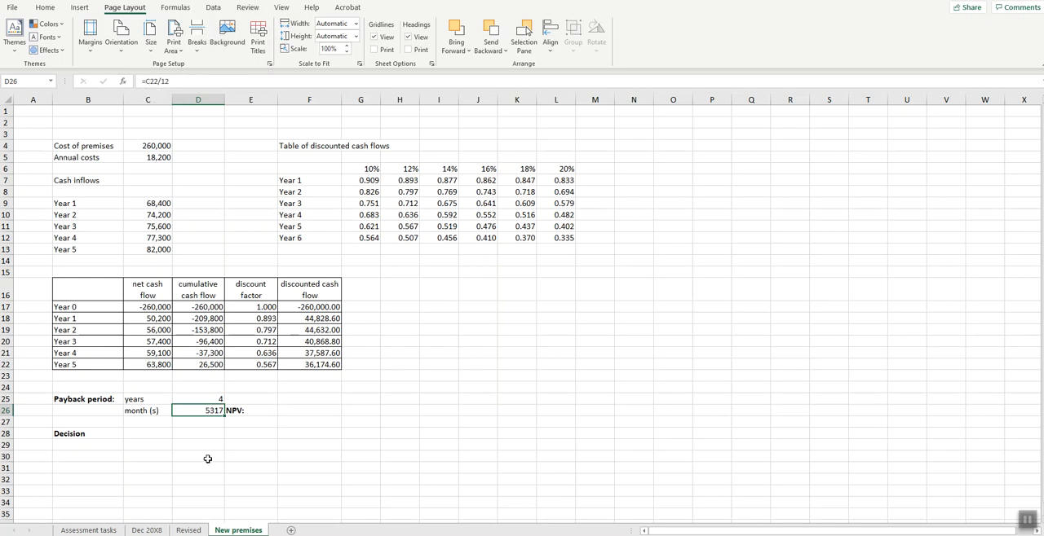
double_click(207, 412)
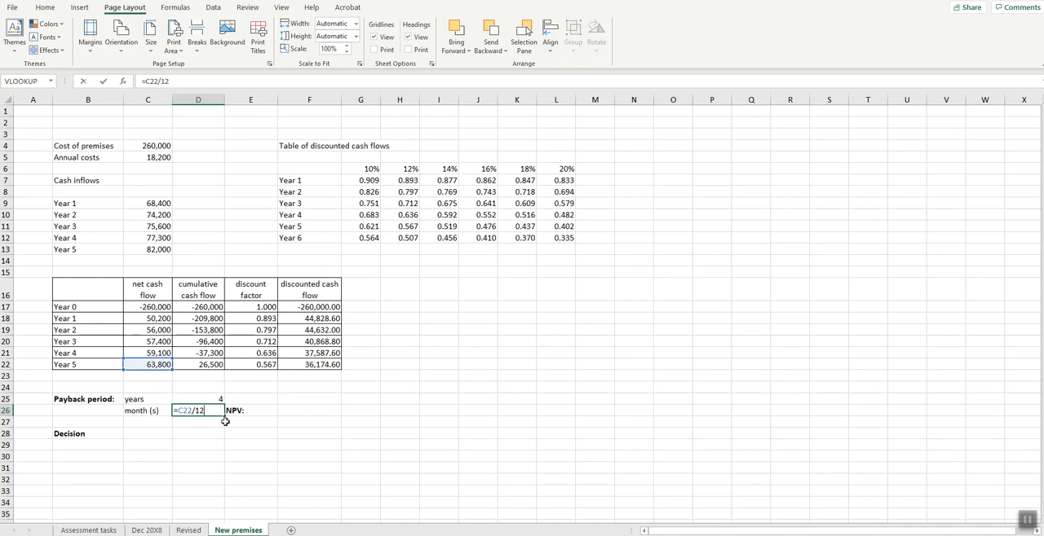
left_click(207, 354)
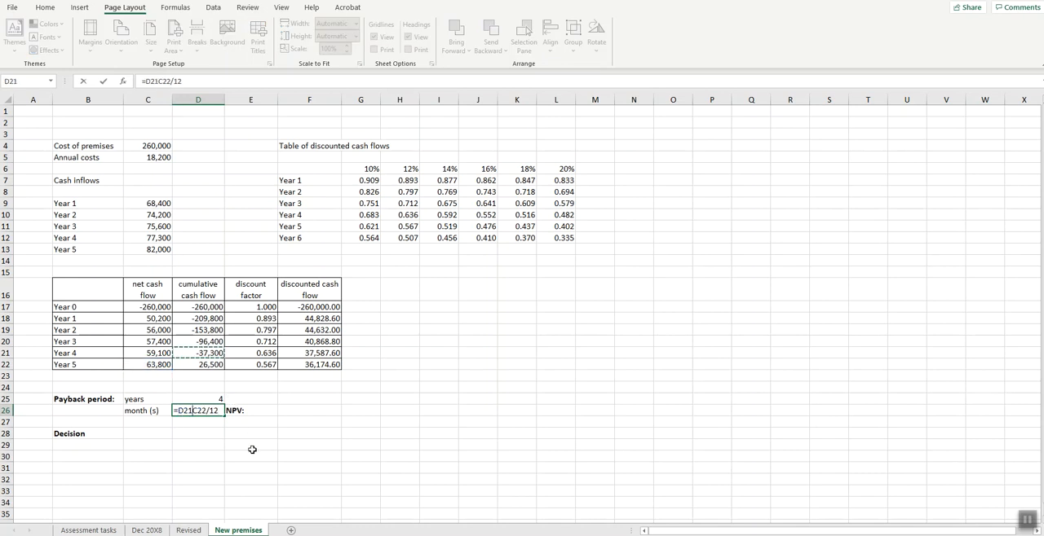
type("/(")
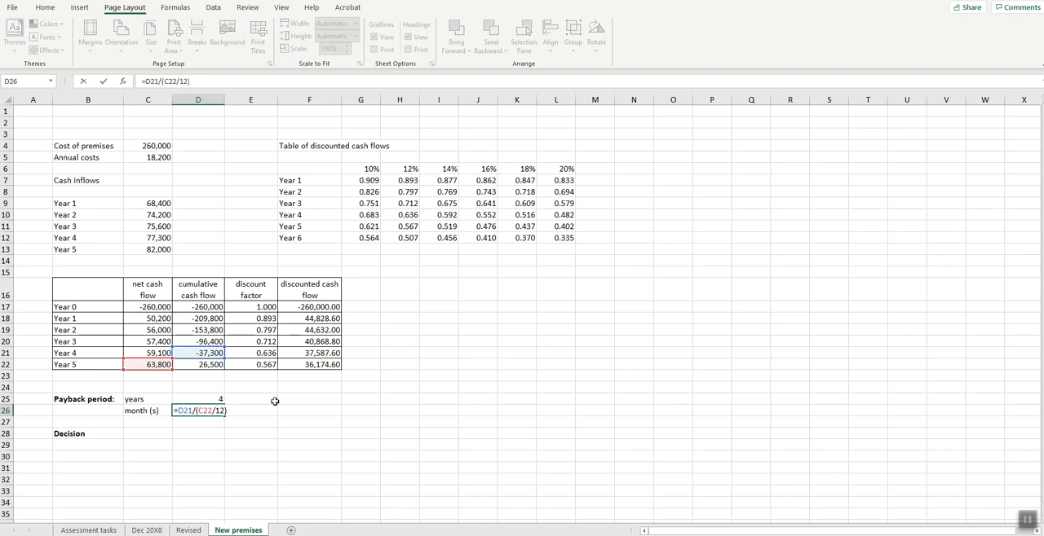
key("Return")
- Reverse the sign of the payback months formula in D26 so it reads =-D21/(C22/12)
left_click(212, 411)
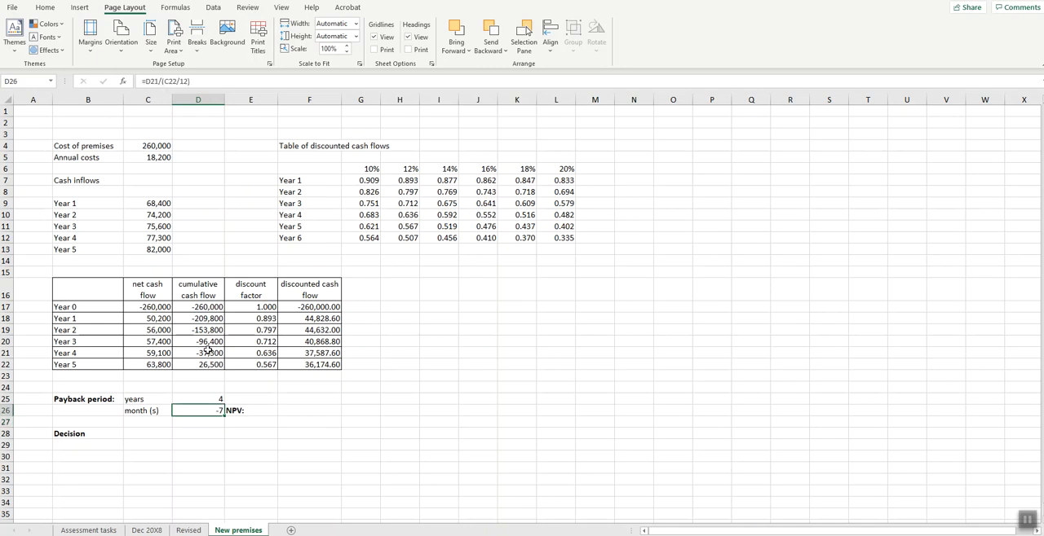
left_click(142, 82)
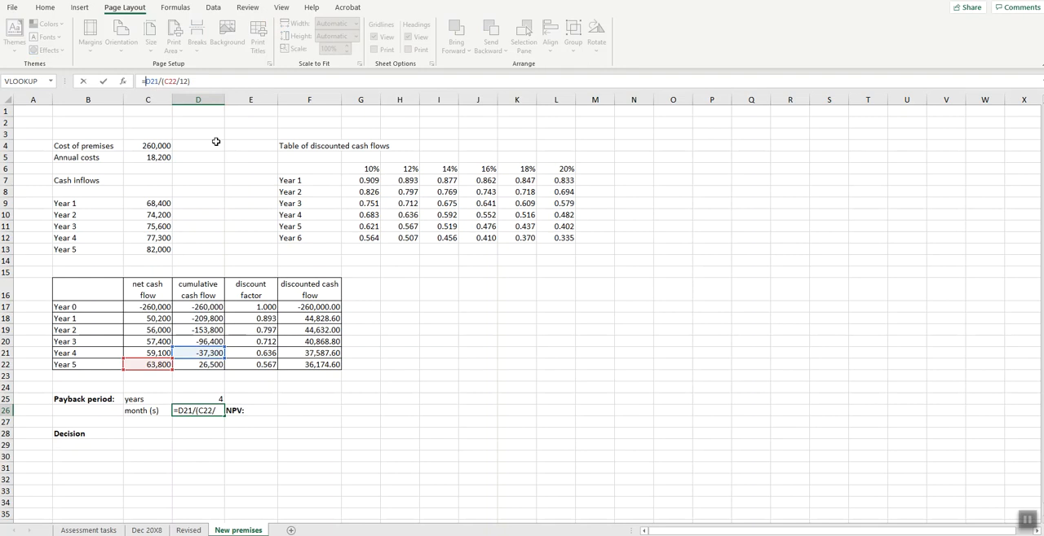
type("-")
key("Return")
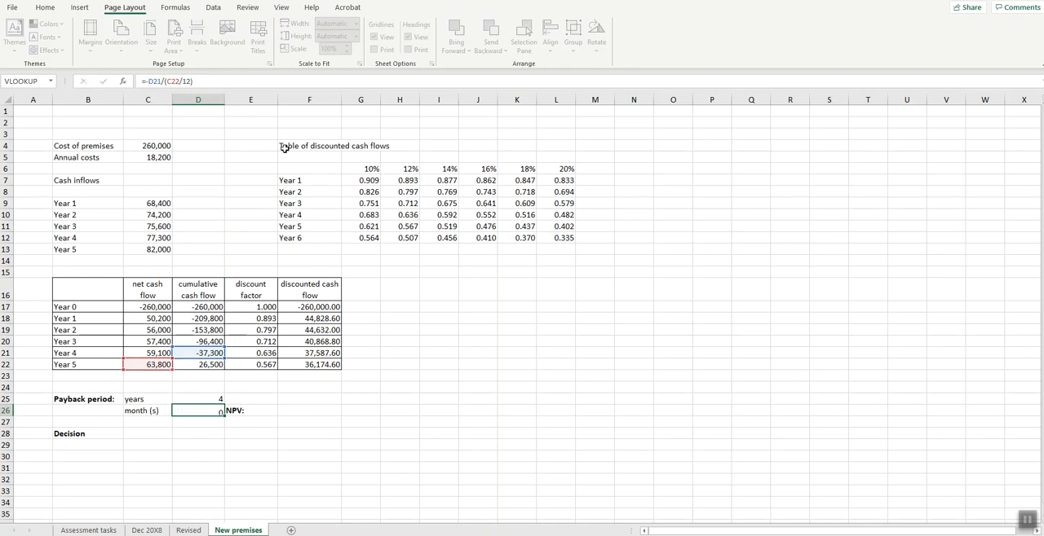
left_click(195, 411)
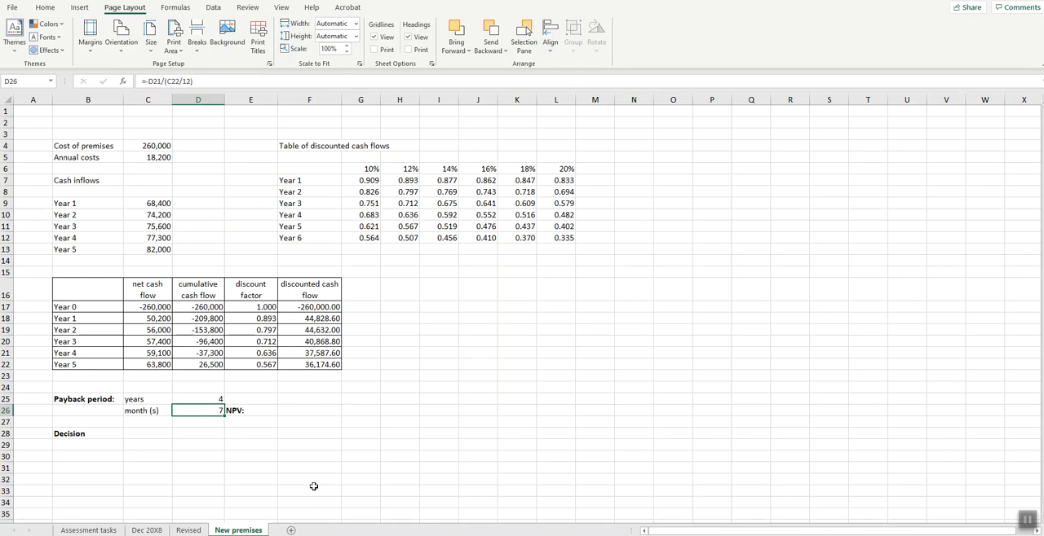
- Calculate the NPV in F26 by summing the Year 0 to Year 5 discounted cash flows, F17:F22
left_click(312, 410)
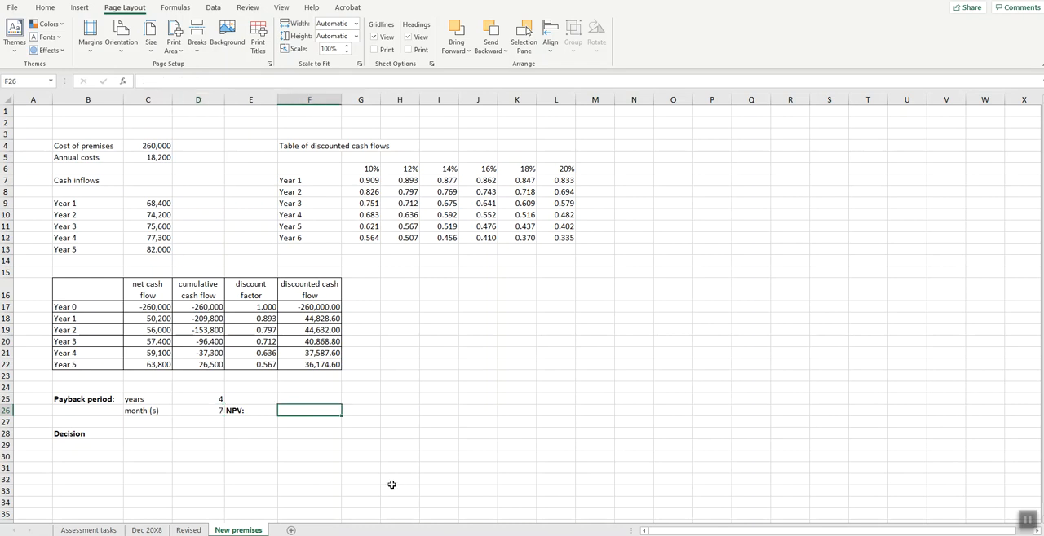
type("=sum(")
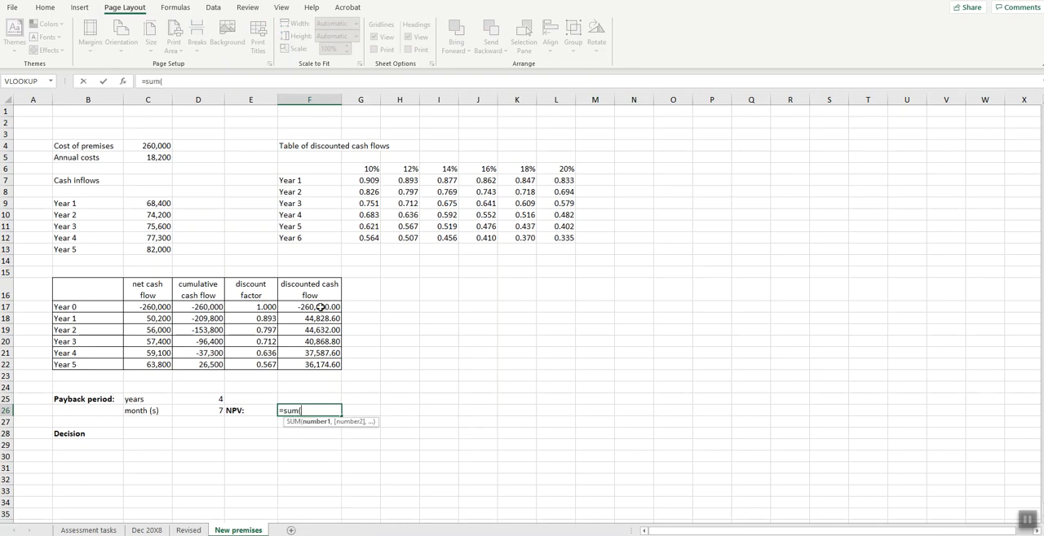
left_click_drag(320, 307, 320, 364)
key("Return")
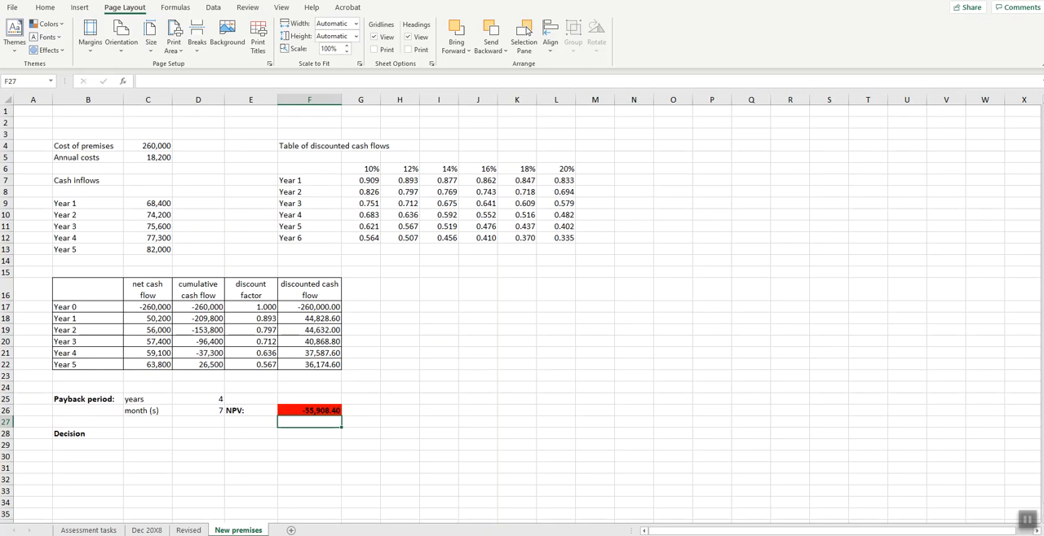
- Check the decision rule in the task PDF and start an IF formula in C28 of the worksheet with the test D25<5
key("alt+Tab")
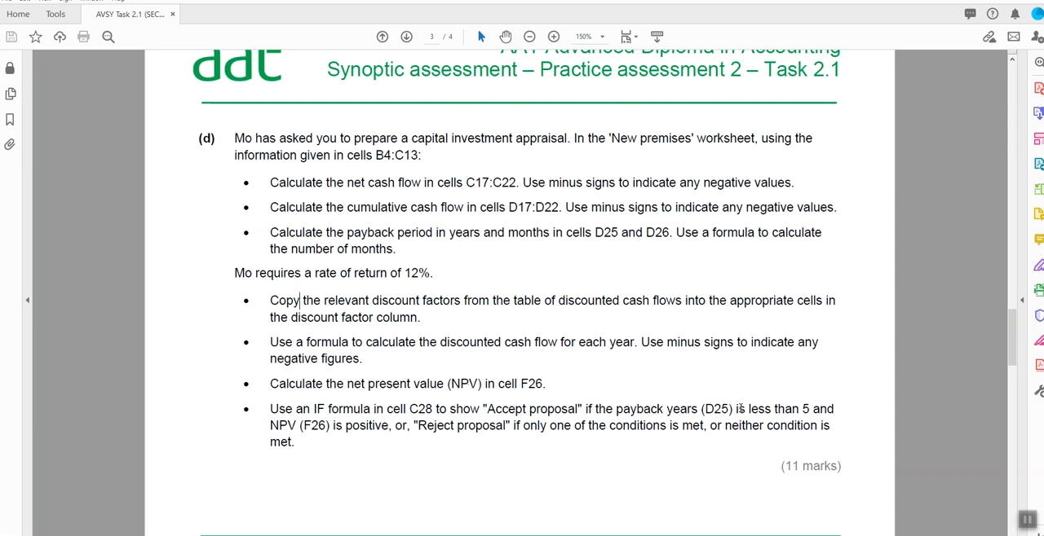
left_click_drag(812, 409, 349, 432)
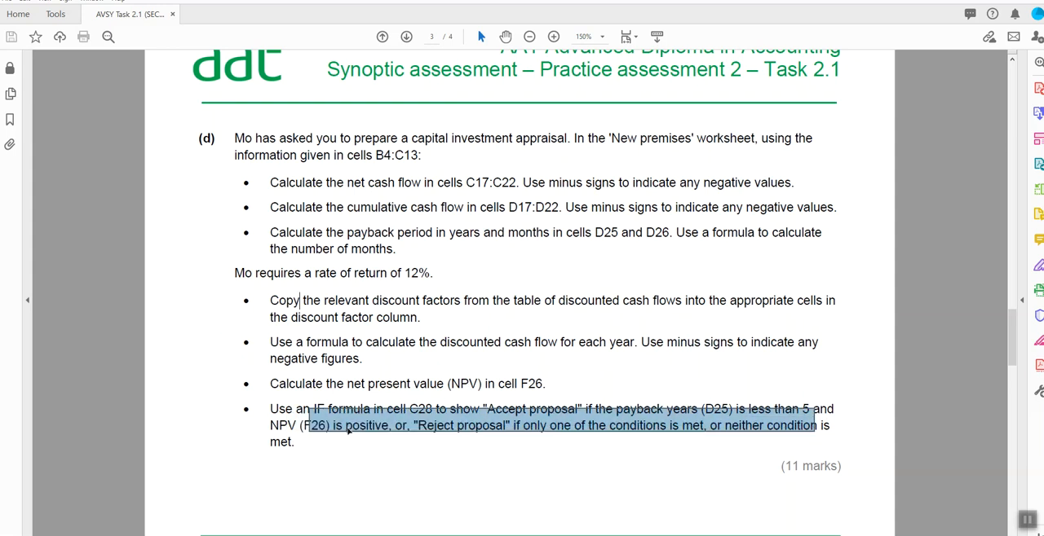
left_click(391, 441)
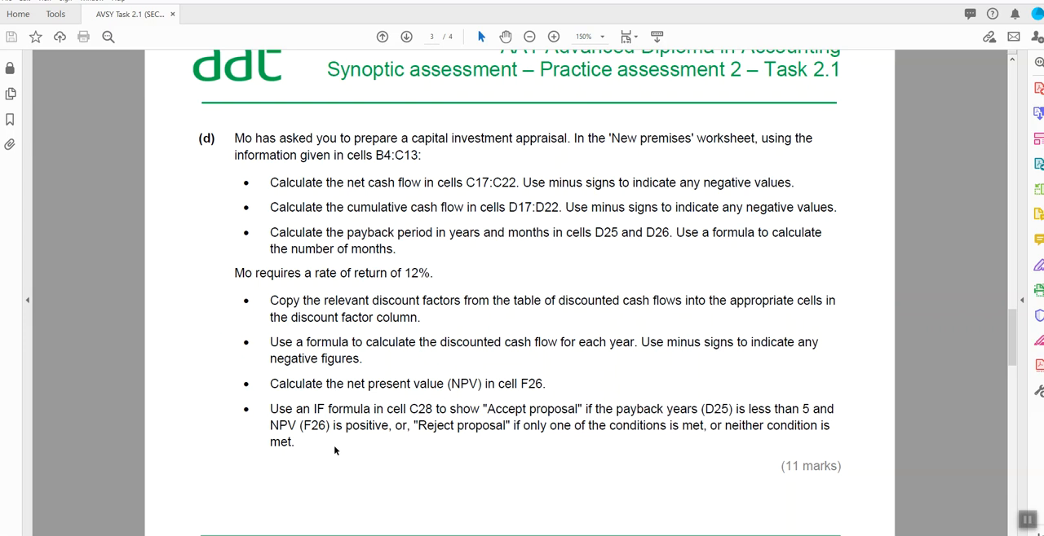
key("alt+Tab")
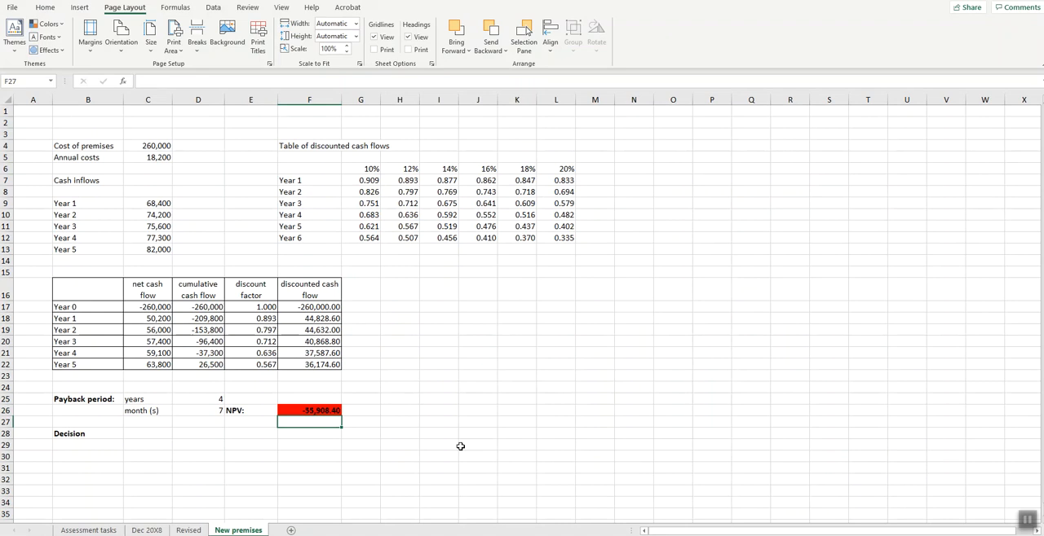
left_click(127, 435)
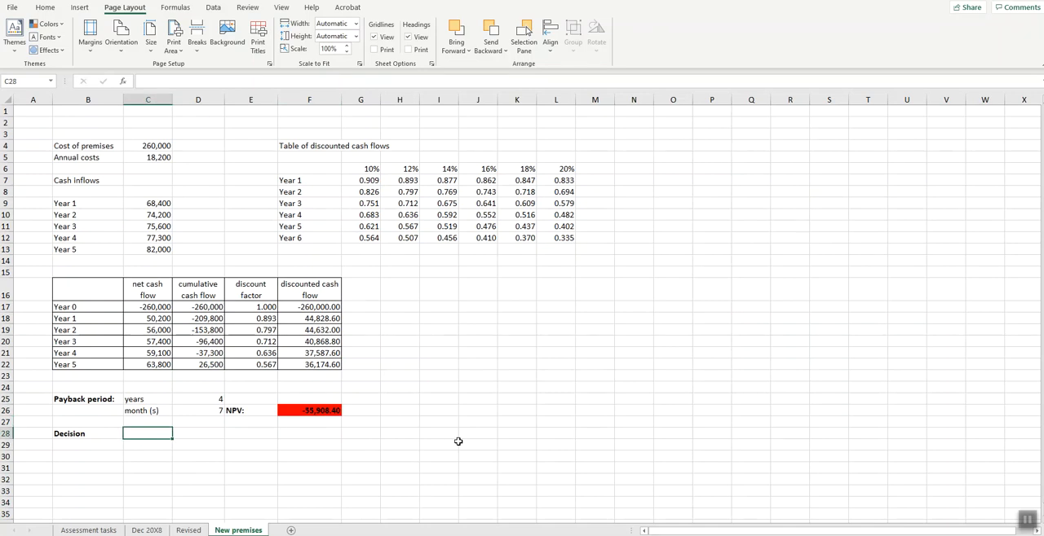
type("=if(")
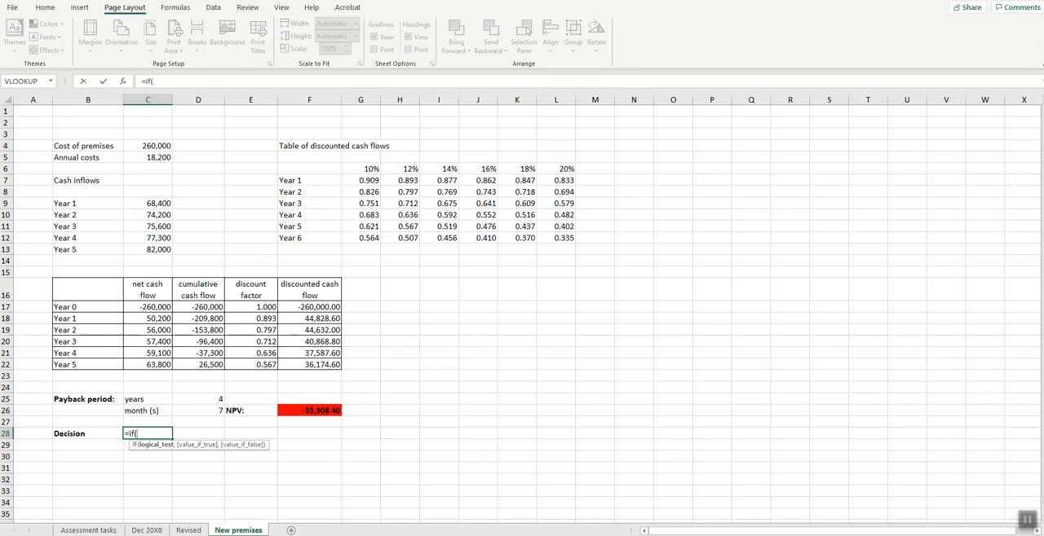
mouse_move(442, 535)
left_click(441, 510)
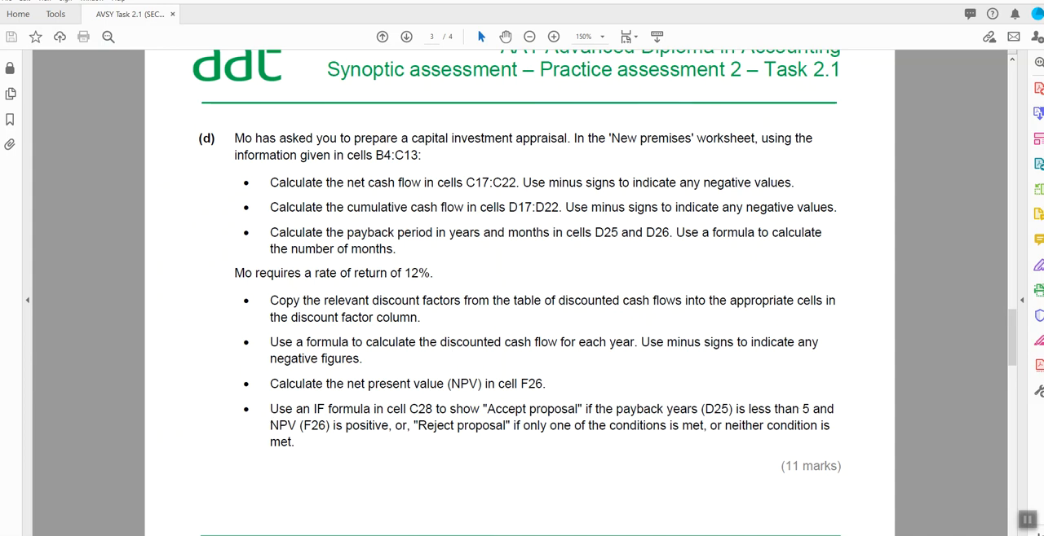
left_click(989, 1)
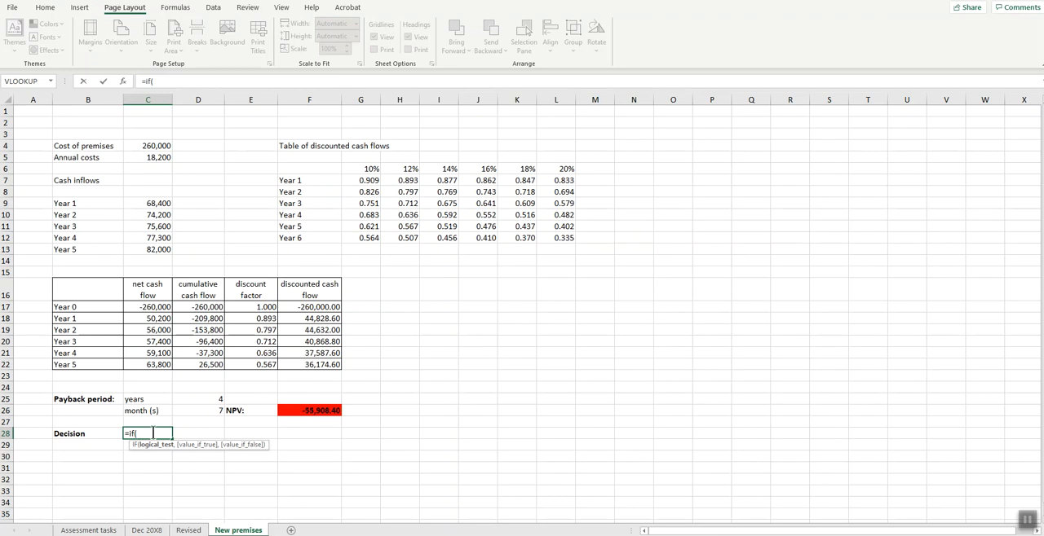
left_click(204, 399)
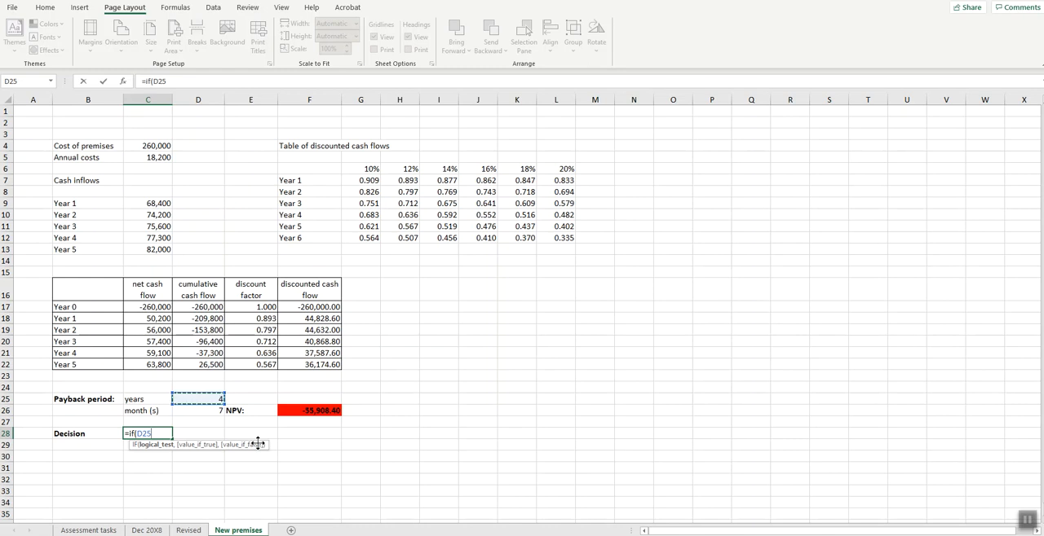
type(",")
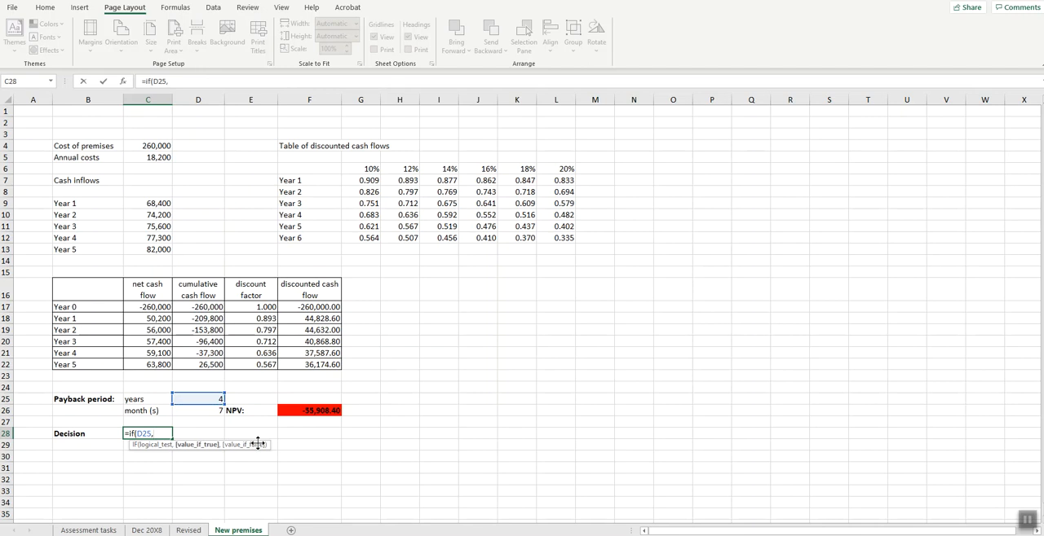
key("BackSpace")
type("<5")
type(",")
type("\"")
type("Re")
- Complete the IF formula in C28 with "Accept proposal" as the true result and "Reject proposal" as the false result
key("BackSpace")
key("BackSpace")
key("BackSpace")
type("Accept\",")
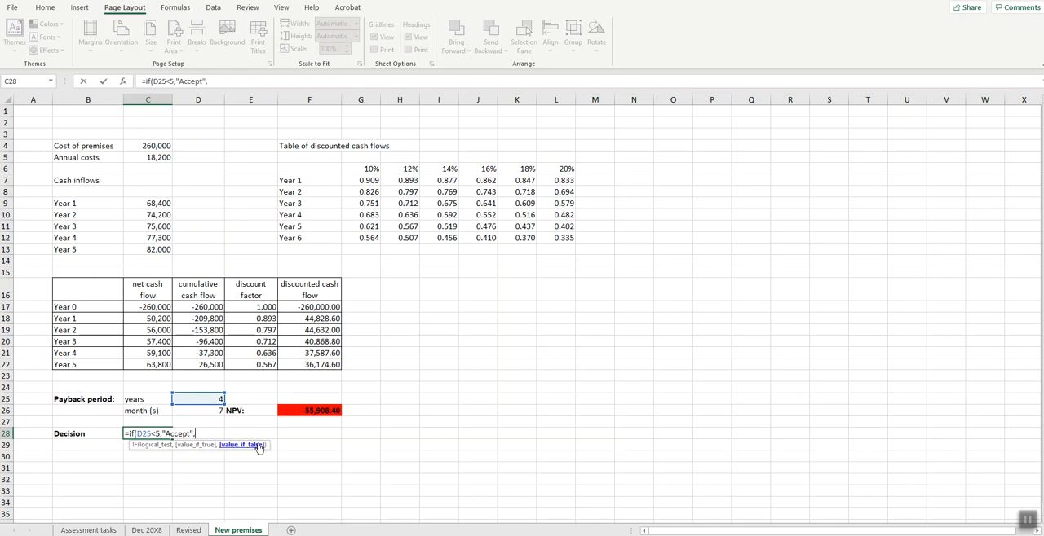
type("\"Reject proposals")
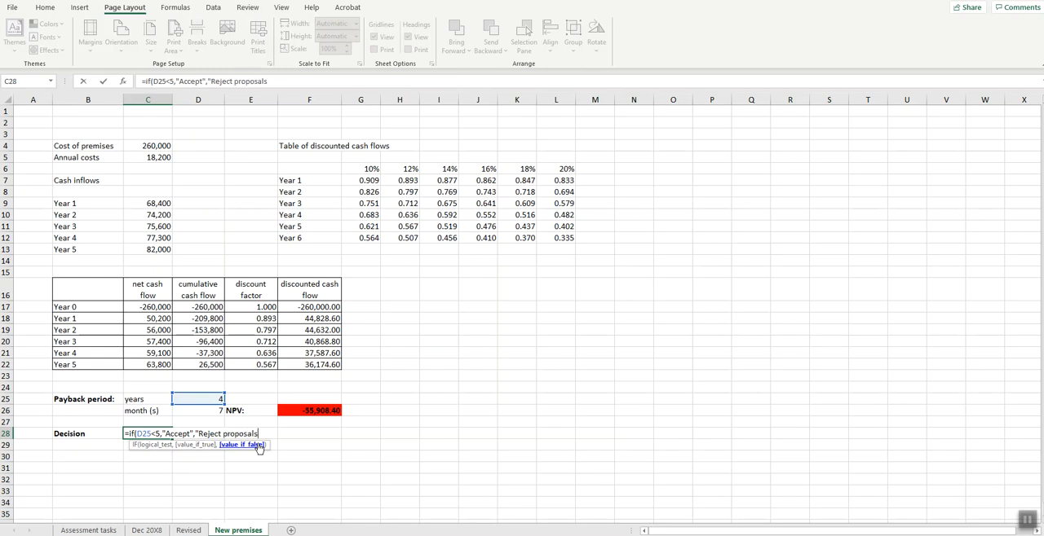
key("BackSpace")
left_click(189, 433)
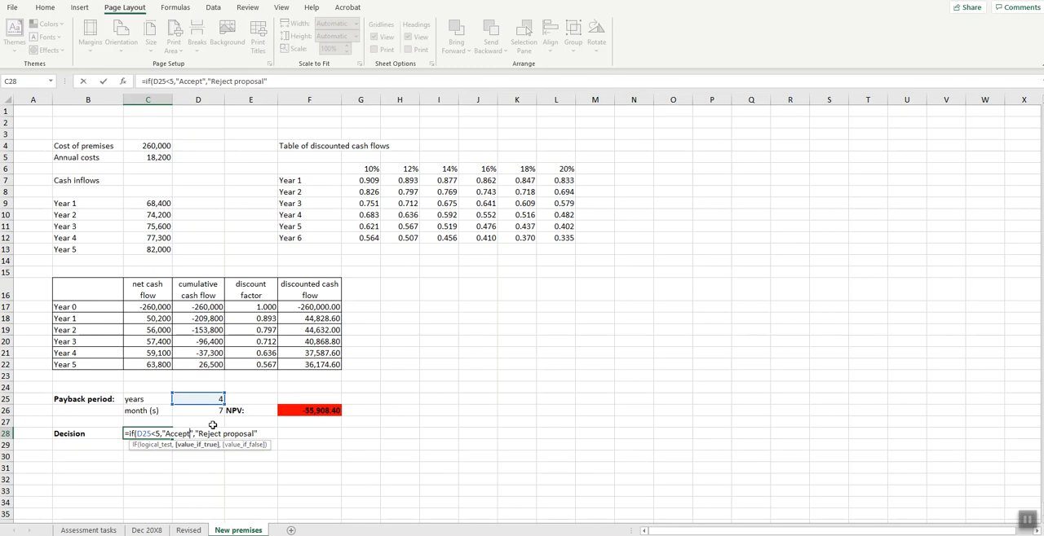
type("proposal")
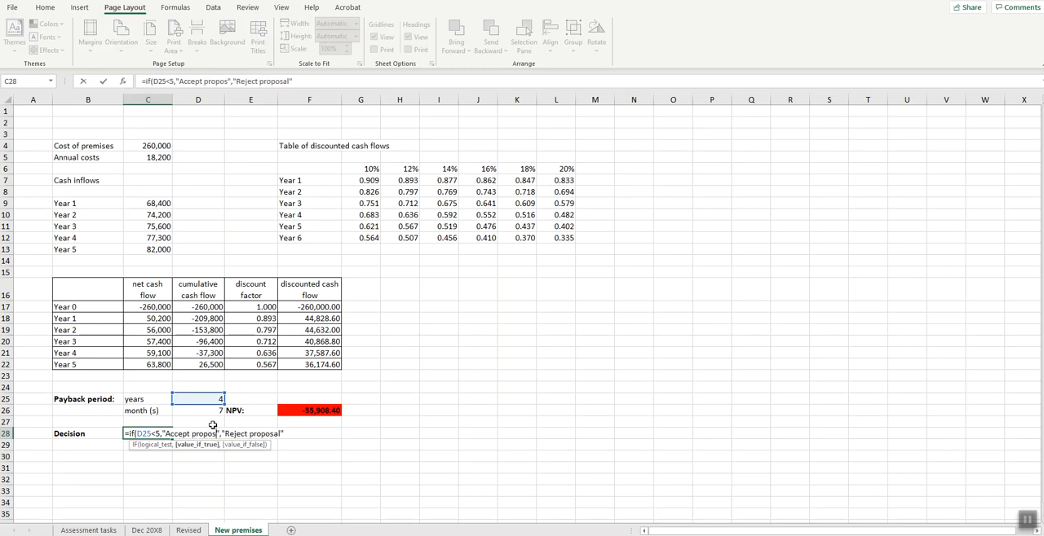
left_click(297, 433)
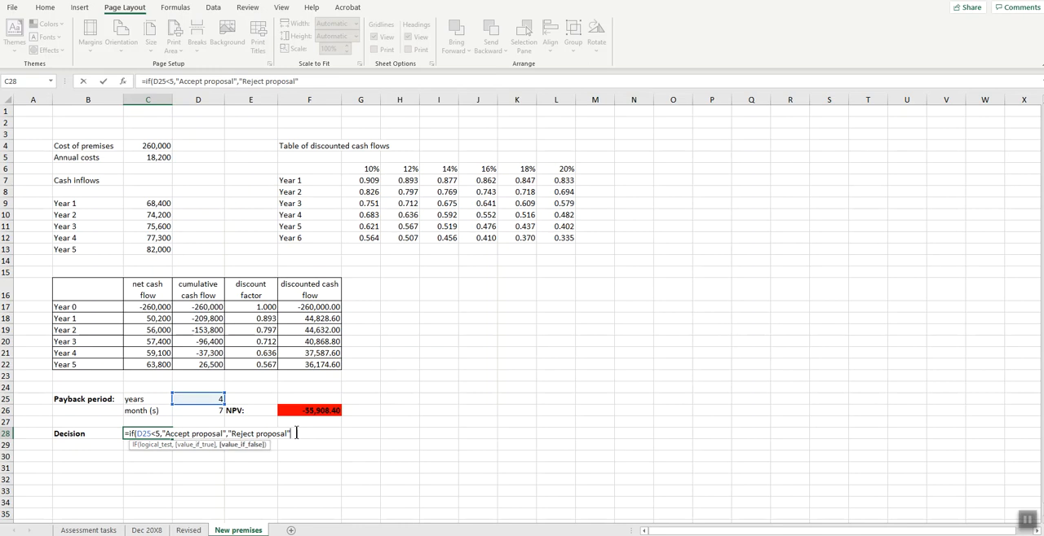
type(")")
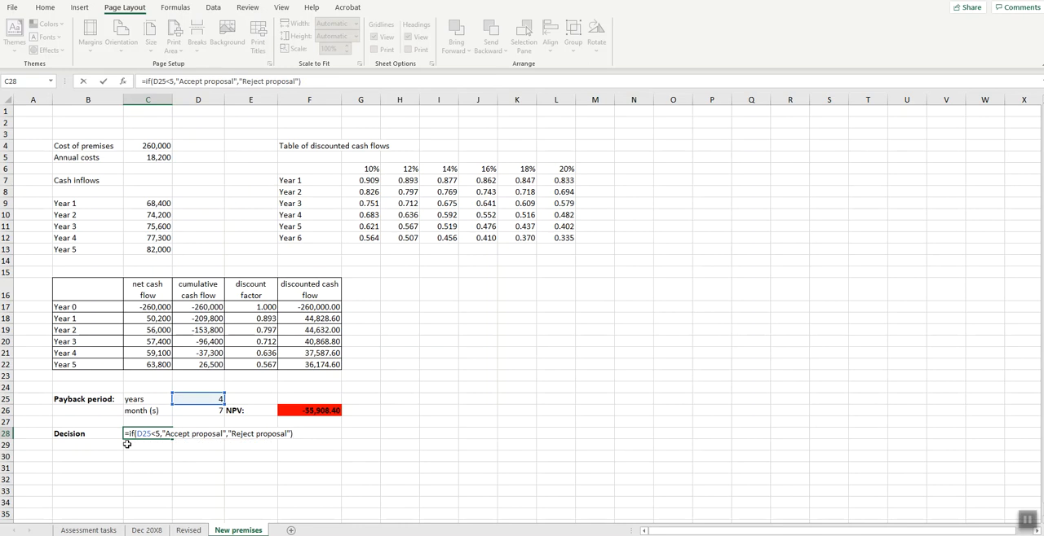
key("Return")
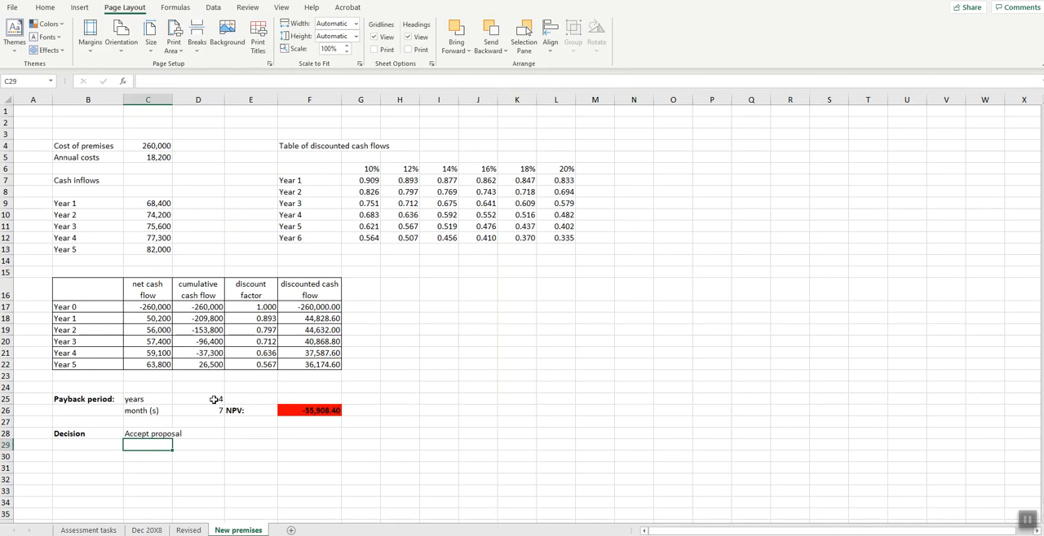
- Extend the IF test in C28 to AND(D25<5,F26>0), keeping the "Accept proposal" and "Reject proposal" results
left_click(137, 434)
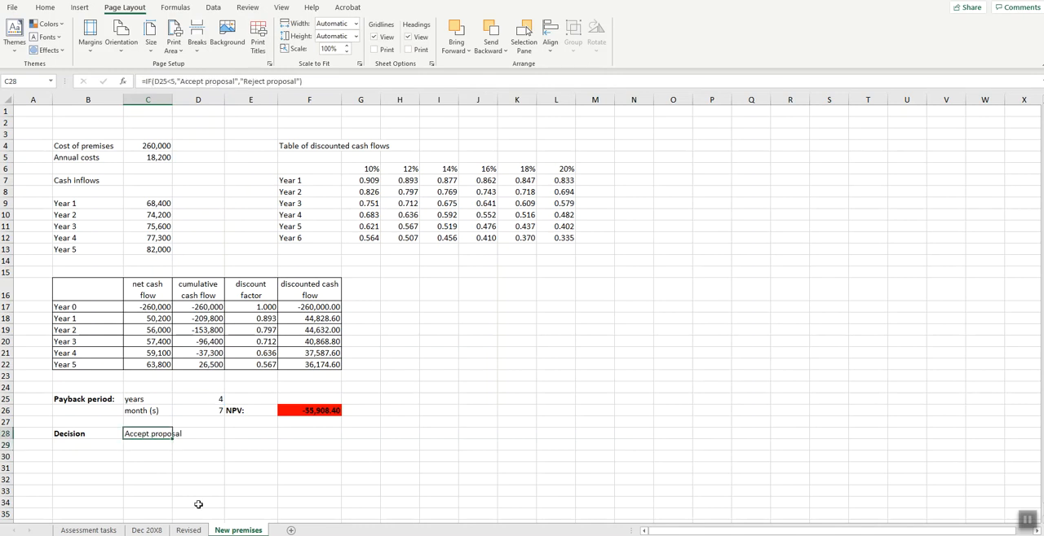
key("F2")
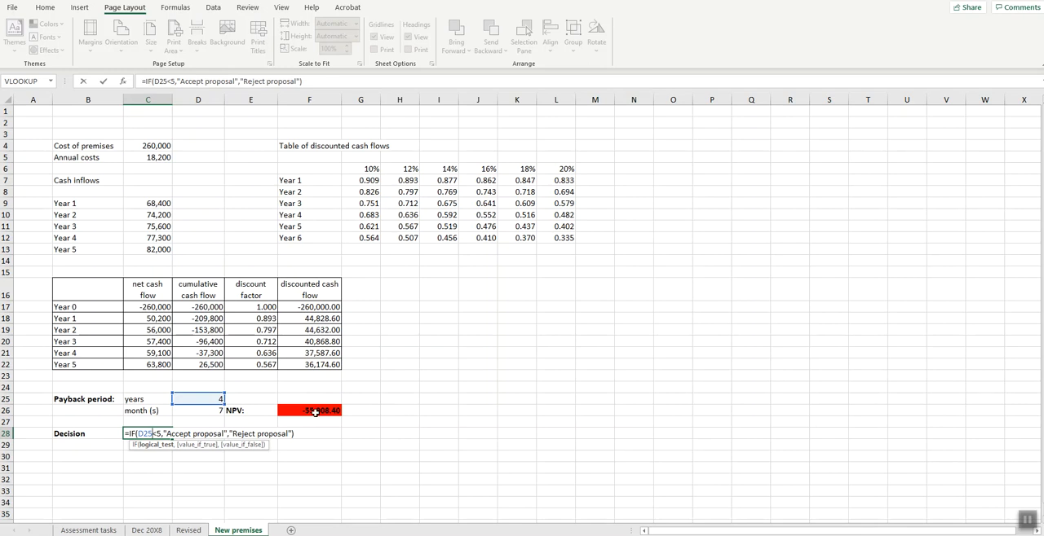
left_click(139, 435)
type("AND")
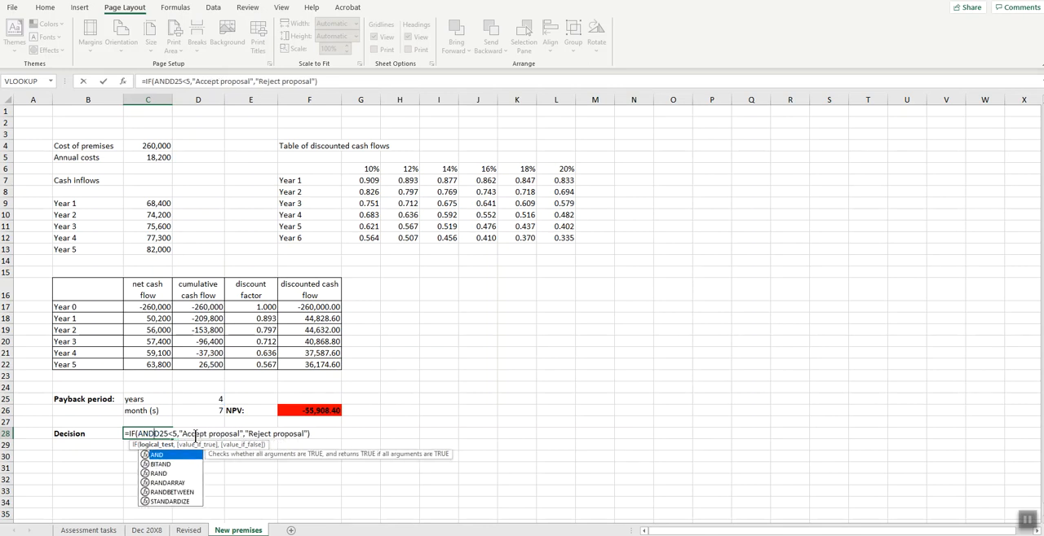
type("(")
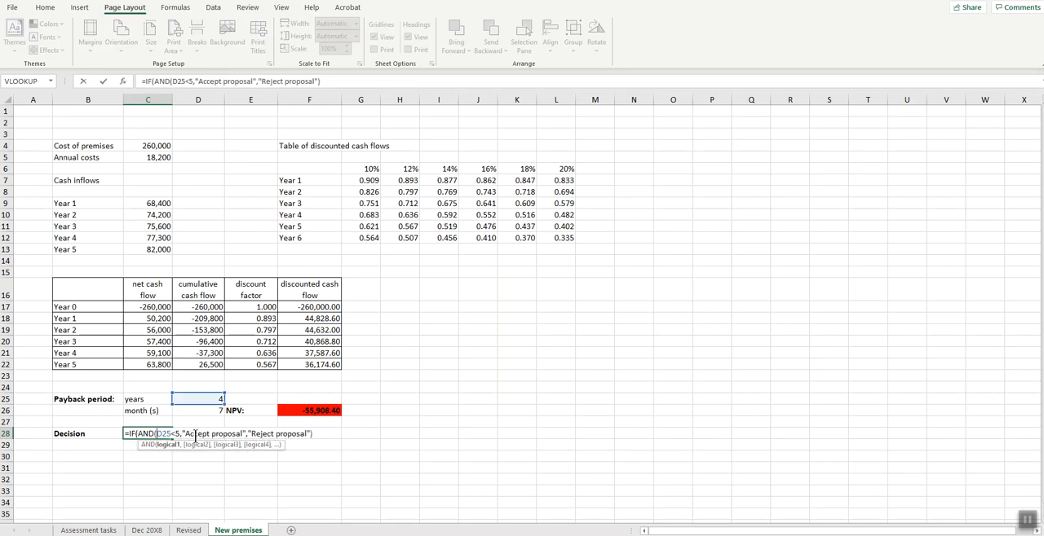
left_click(178, 435)
type(",")
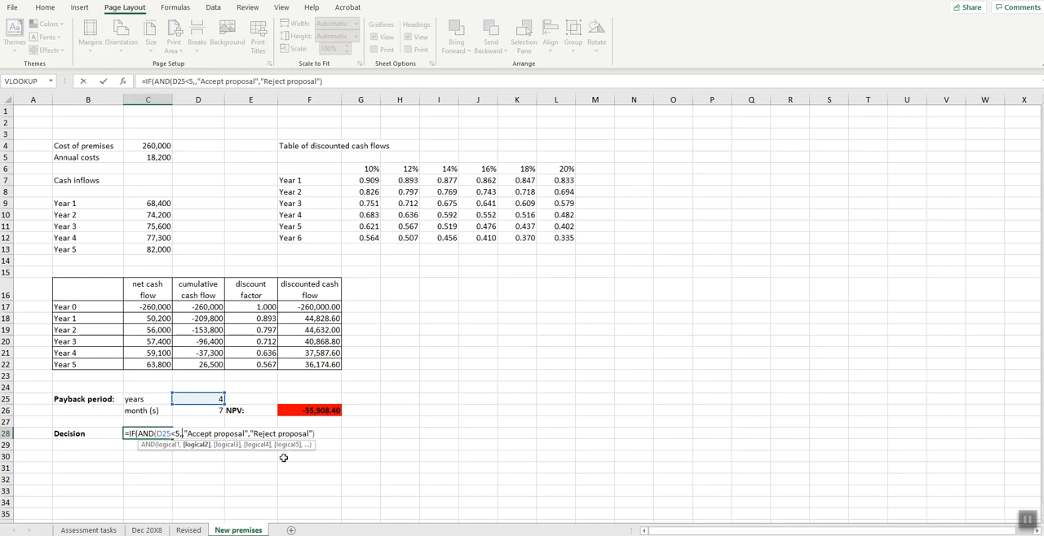
left_click(316, 411)
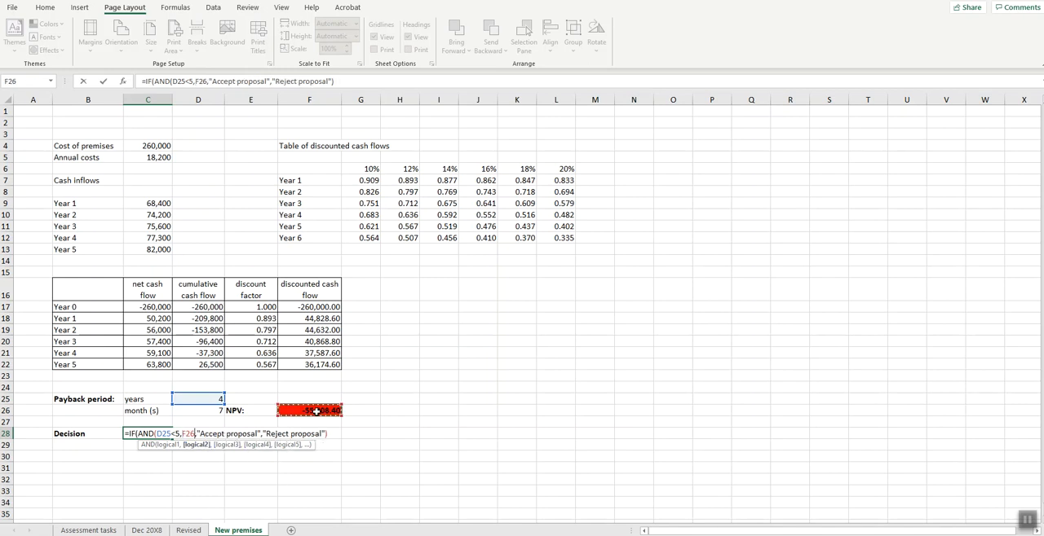
type(">0)")
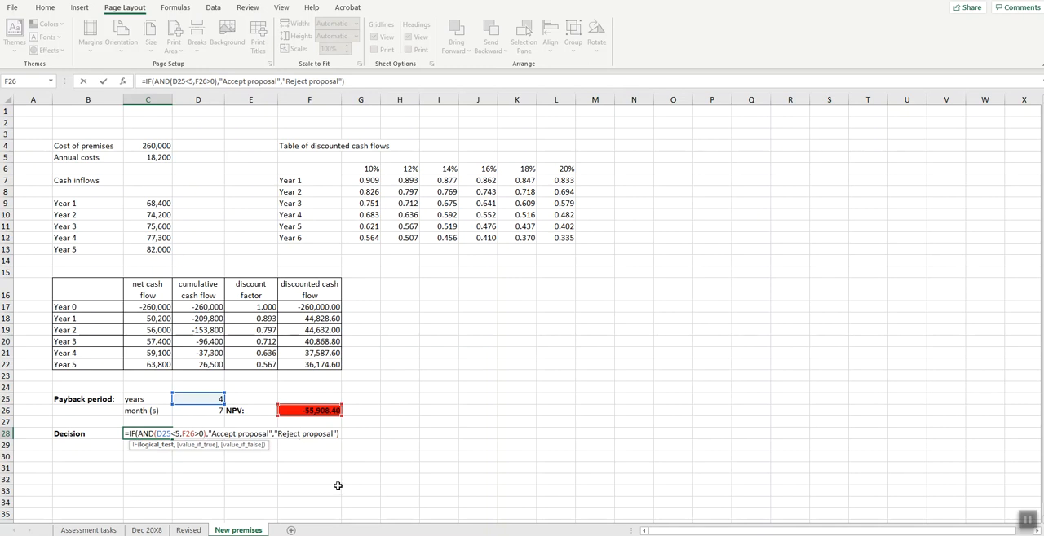
key("Return")
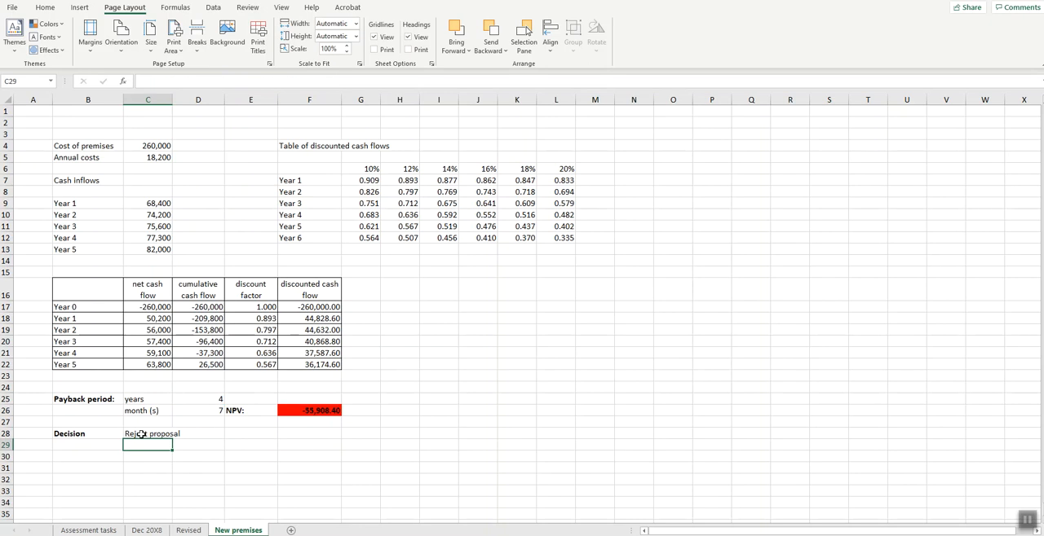
left_click(163, 437)
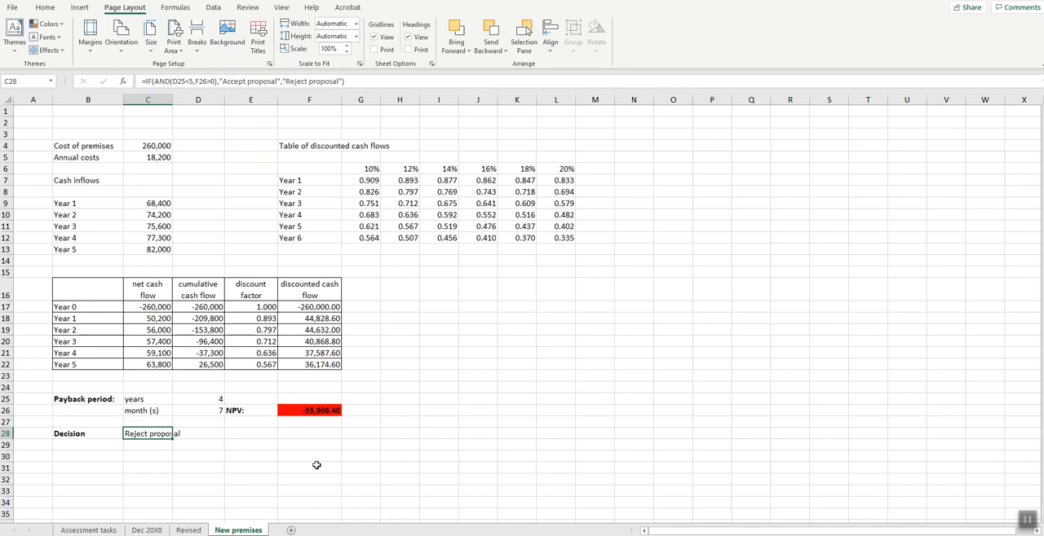
- Switch to the Surpass assessment and try to open the file upload for task 2.1
key("alt+Tab")
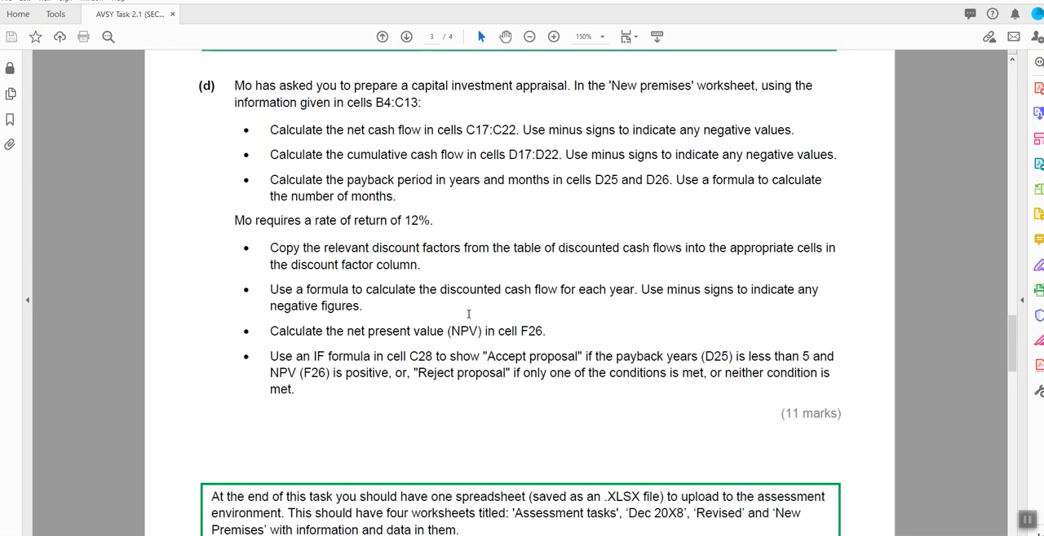
key("alt+Tab")
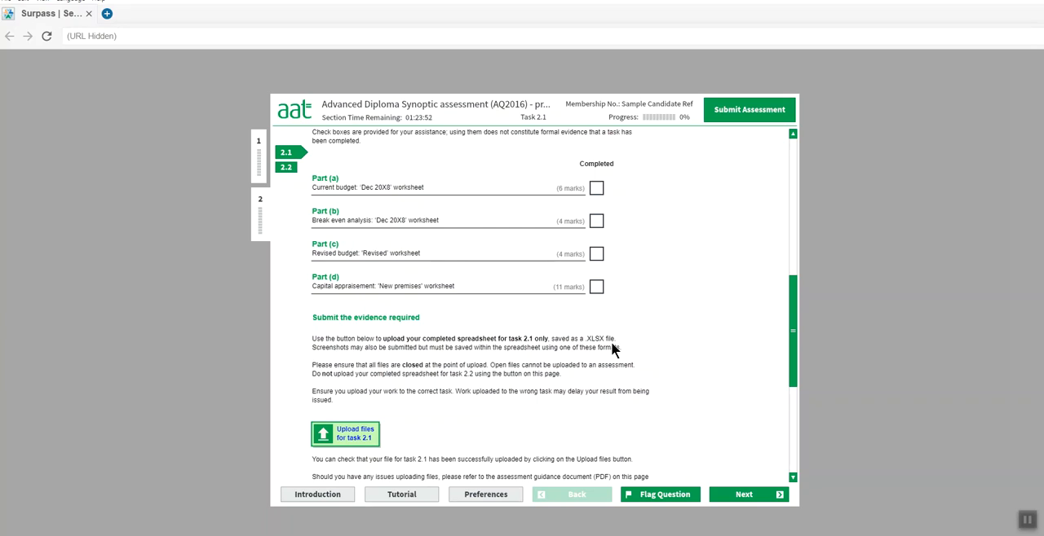
left_click(358, 438)
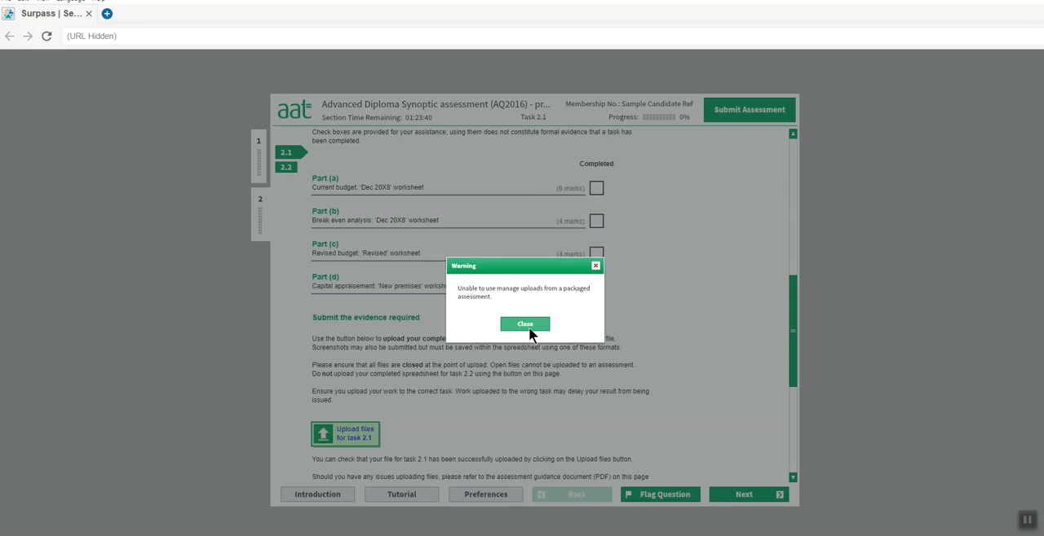
left_click(595, 266)
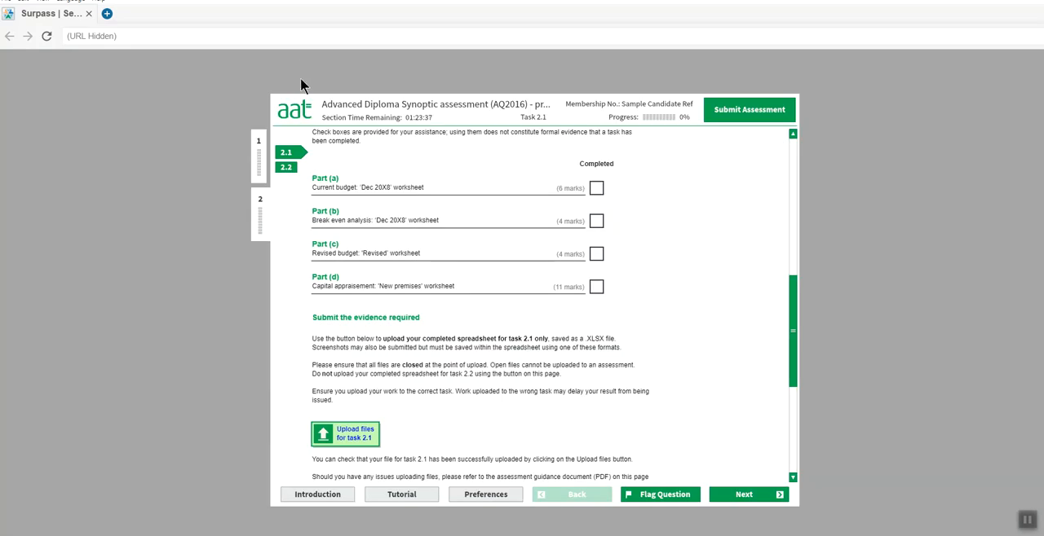
- Continue to Task 2.2 without uploading any files and open its assessment data (.txt) file
left_click(721, 487)
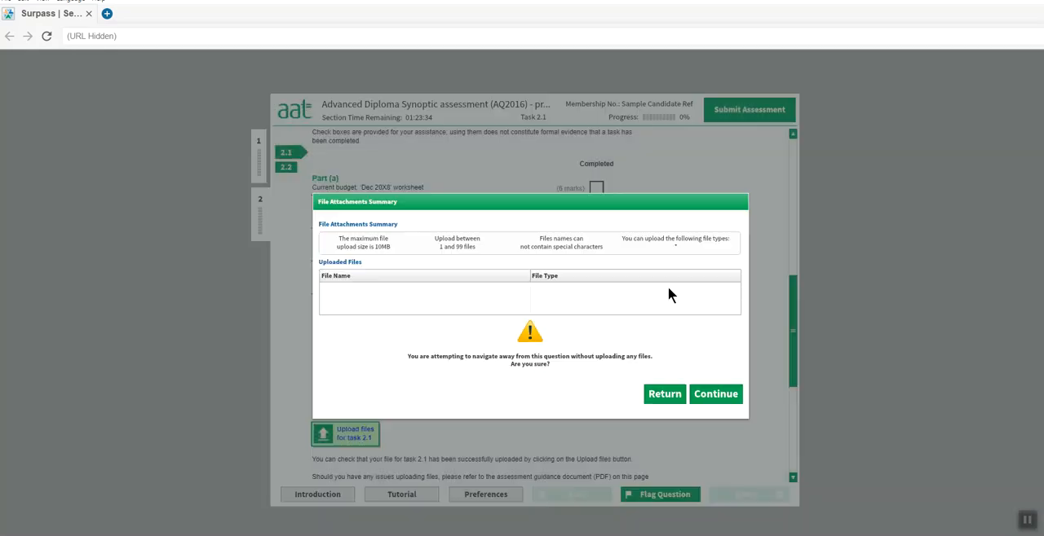
left_click(710, 394)
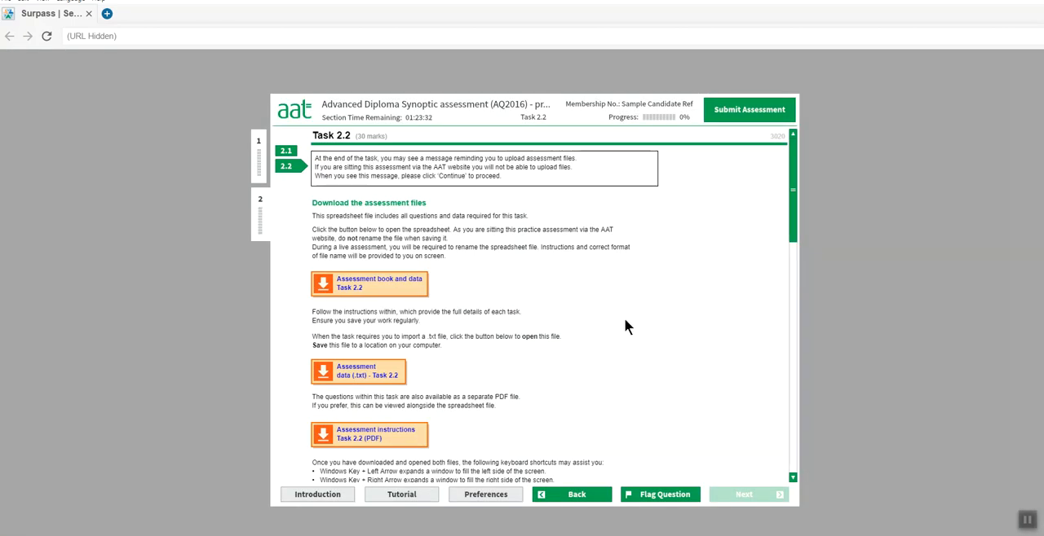
scroll(625, 319, "down", 1)
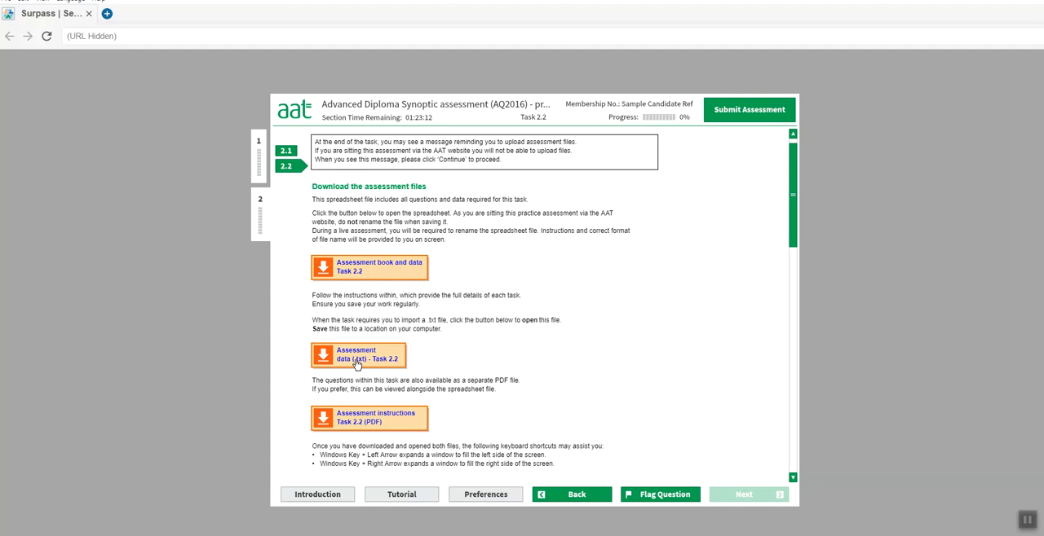
left_click(388, 364)
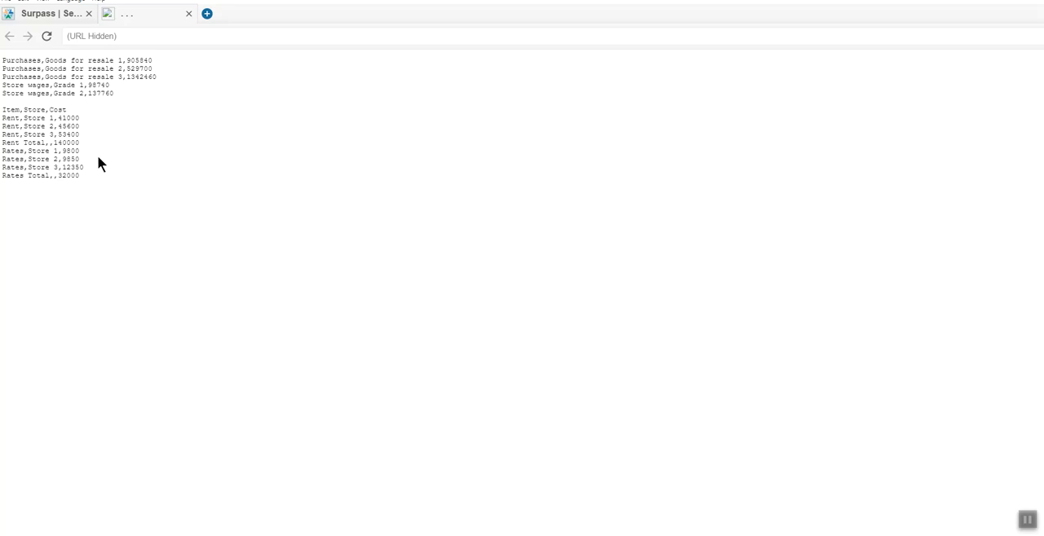
- Copy all the Task 2.2 text data from the browser into a new Notepad document
left_click_drag(3, 60, 90, 182)
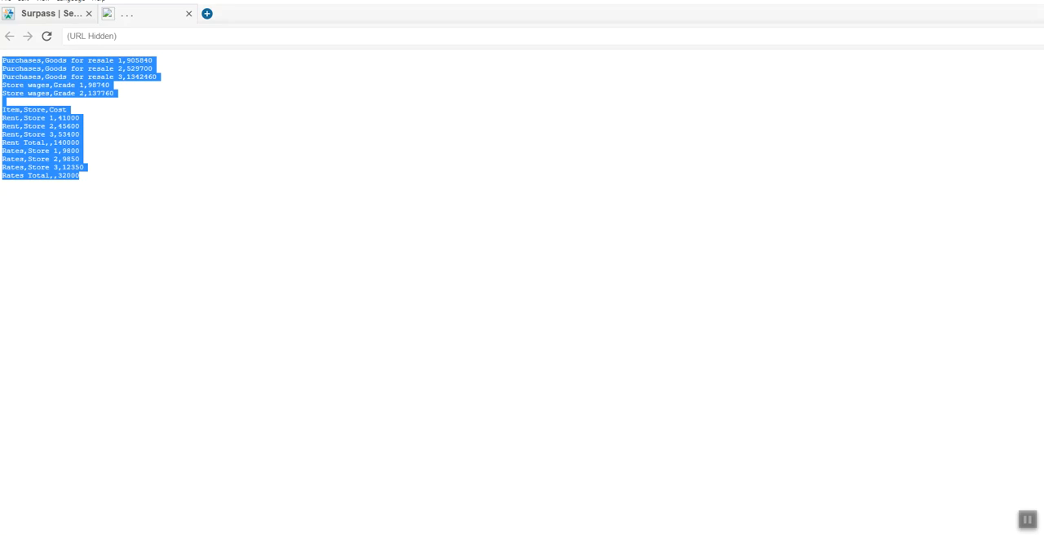
key("super+s")
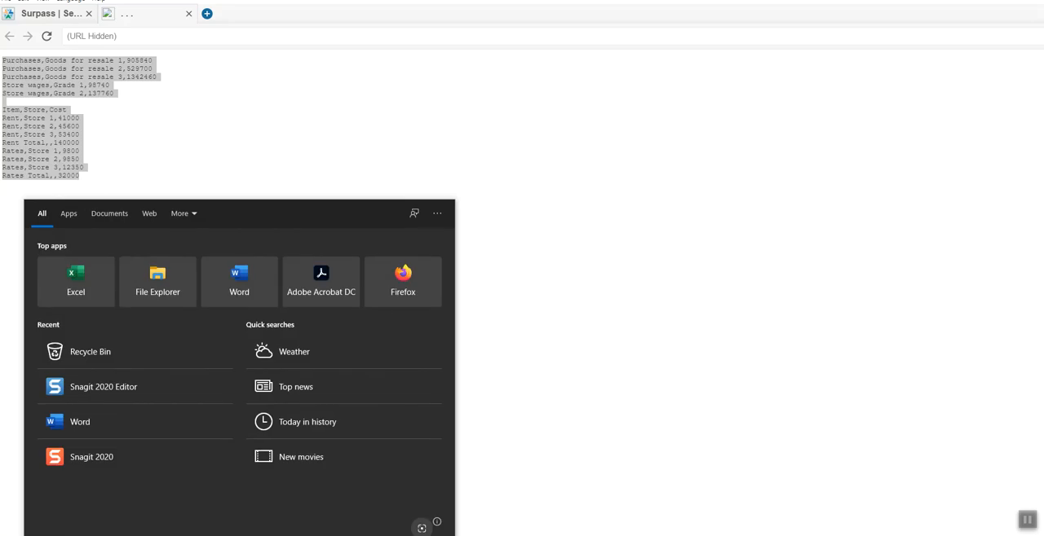
type("note")
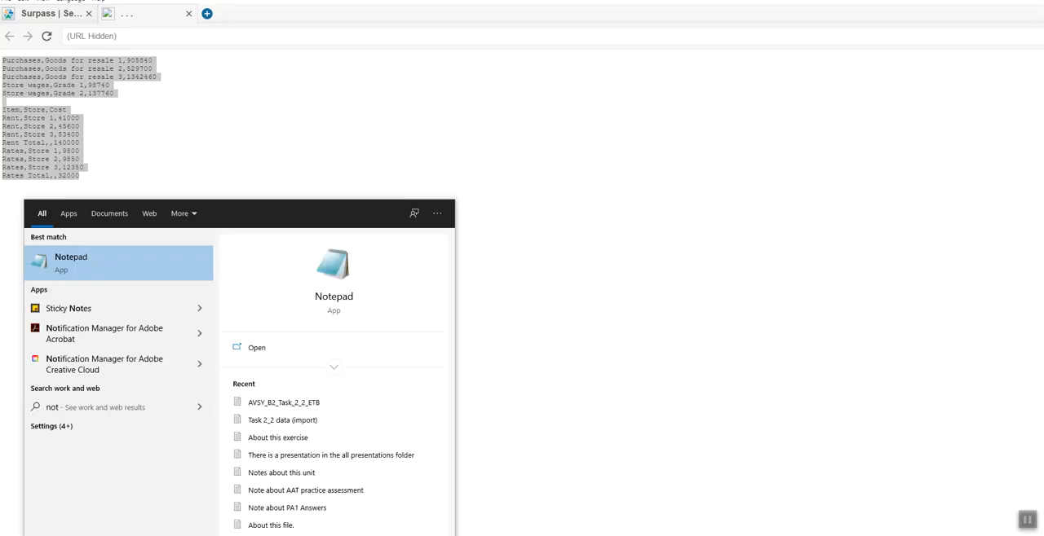
left_click(65, 262)
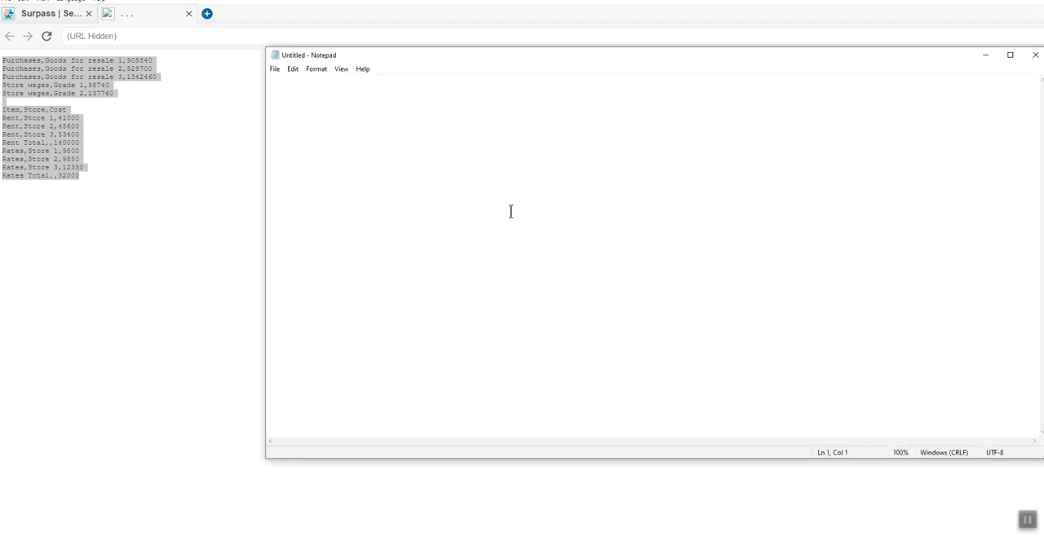
key("ctrl+v")
left_click_drag(543, 56, 426, 56)
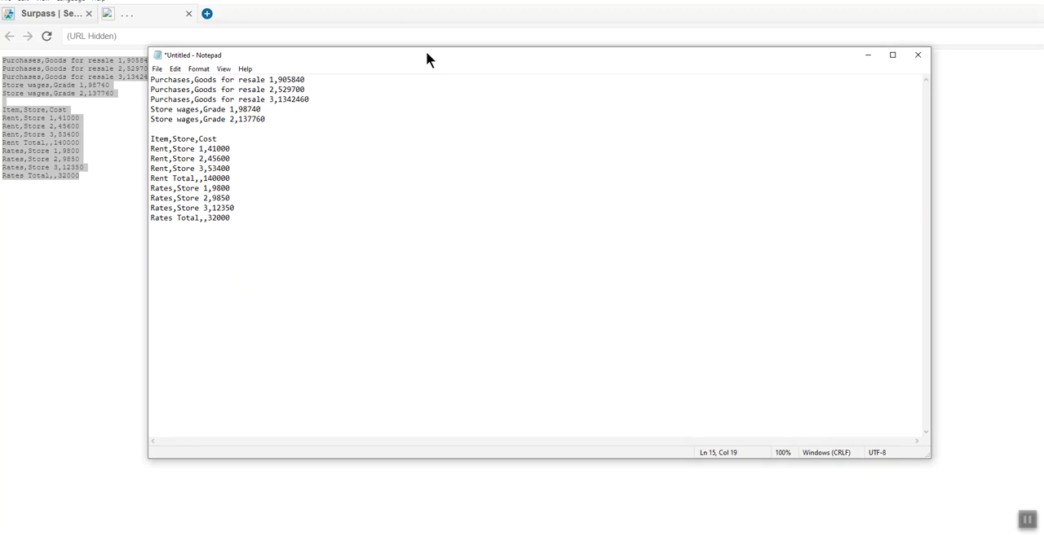
- Save the pasted data over the existing AVSY_B2_Task_2_2_ETB text file, and close Notepad and the browser's data tab
left_click(157, 69)
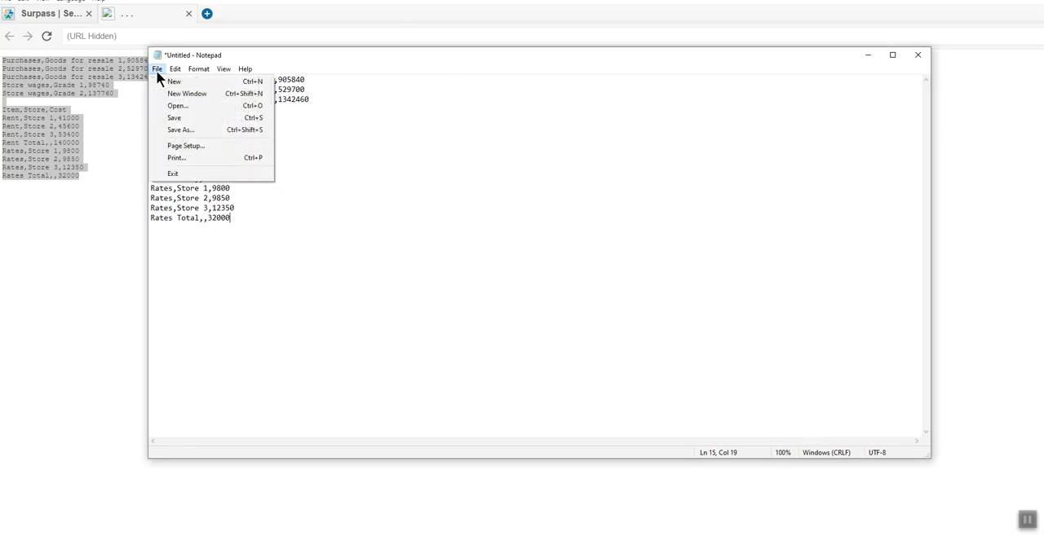
left_click(173, 129)
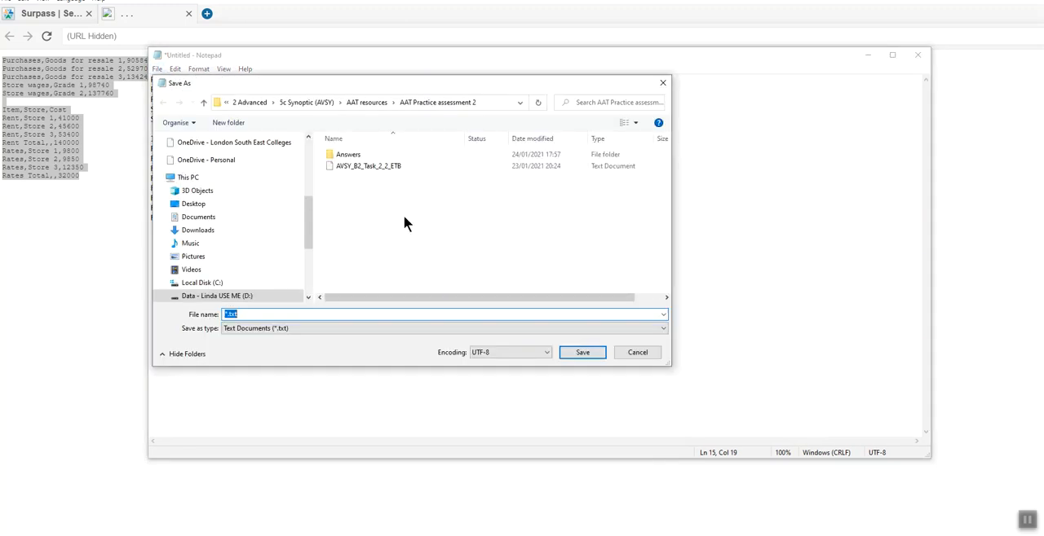
left_click(382, 165)
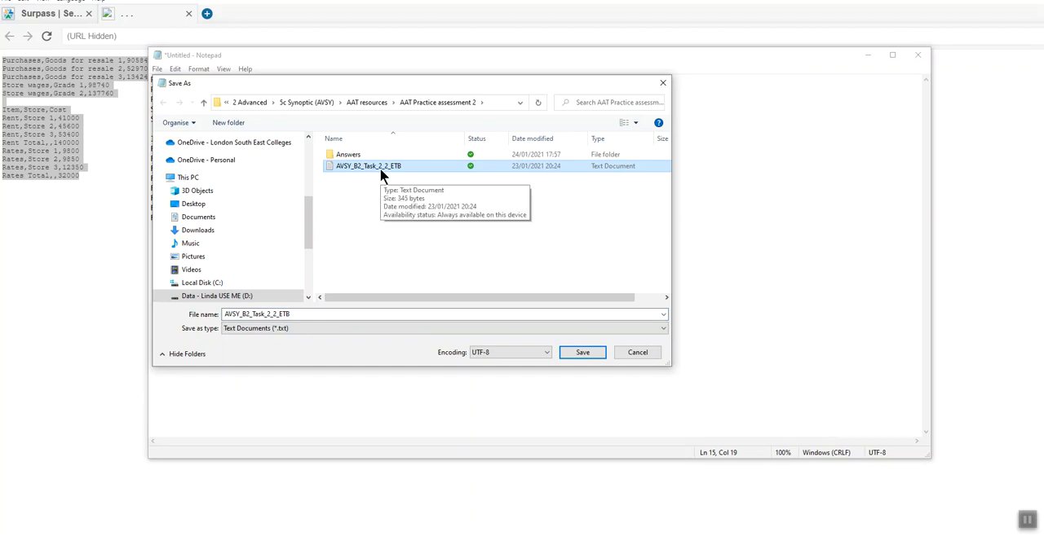
left_click(582, 353)
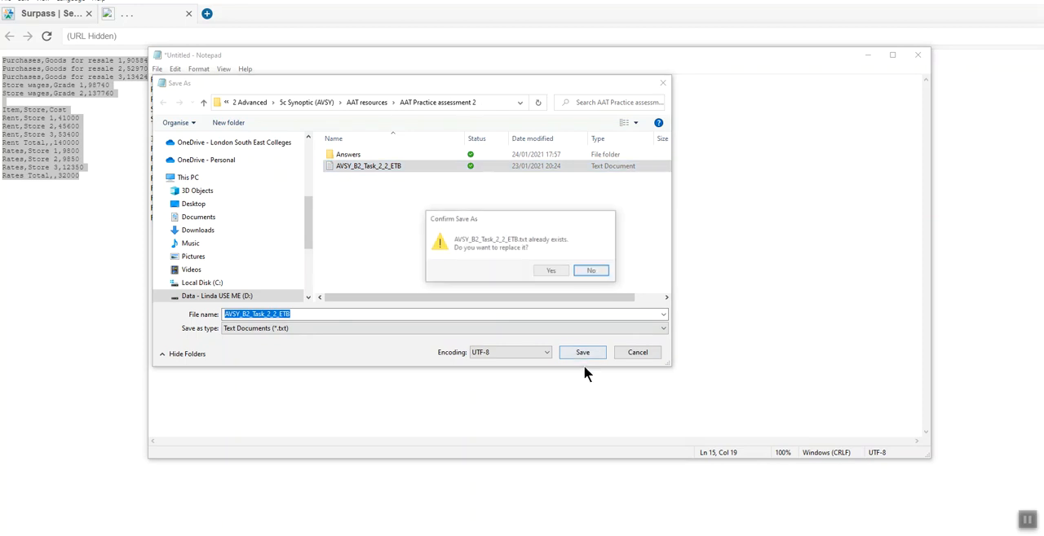
left_click(553, 276)
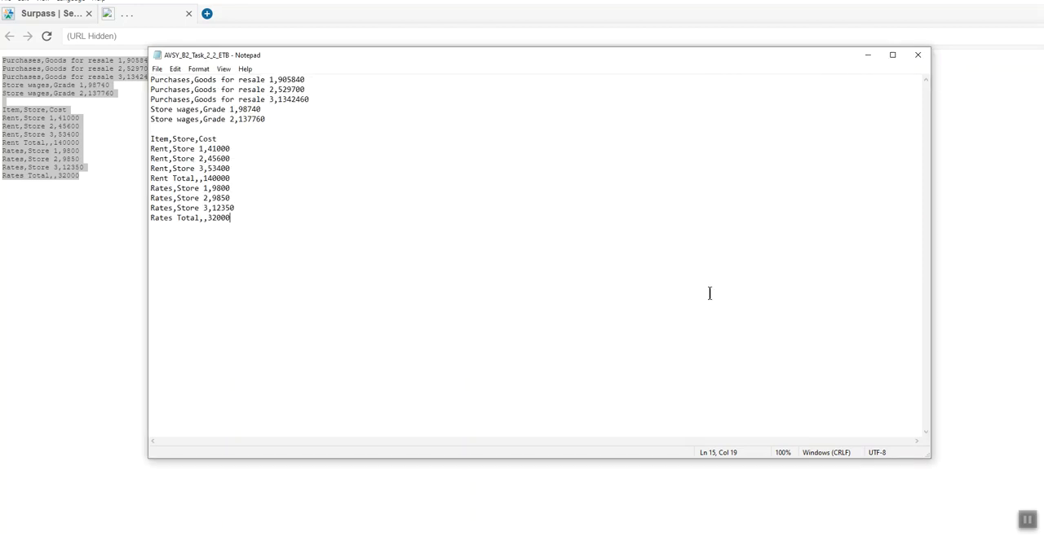
left_click(919, 54)
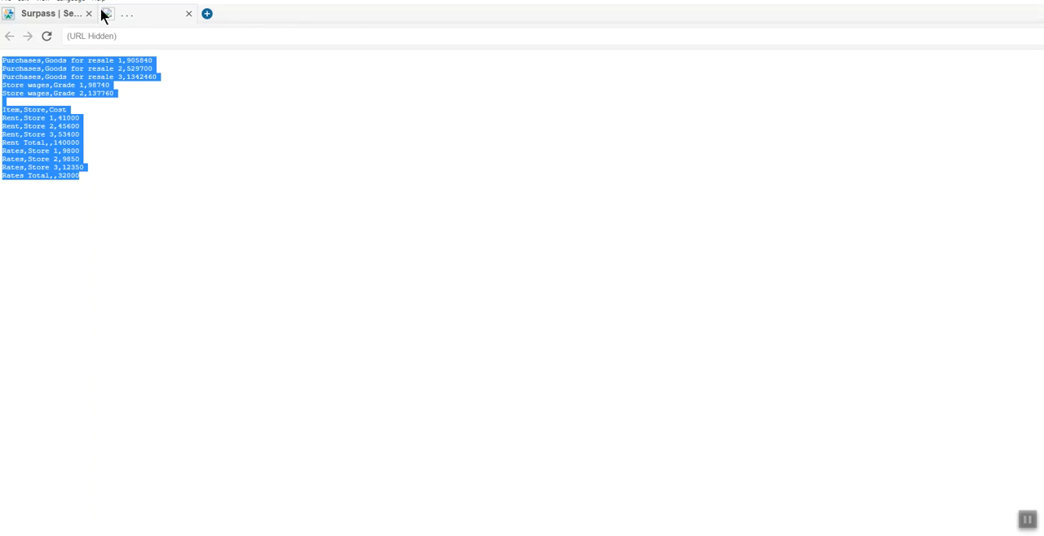
left_click(61, 17)
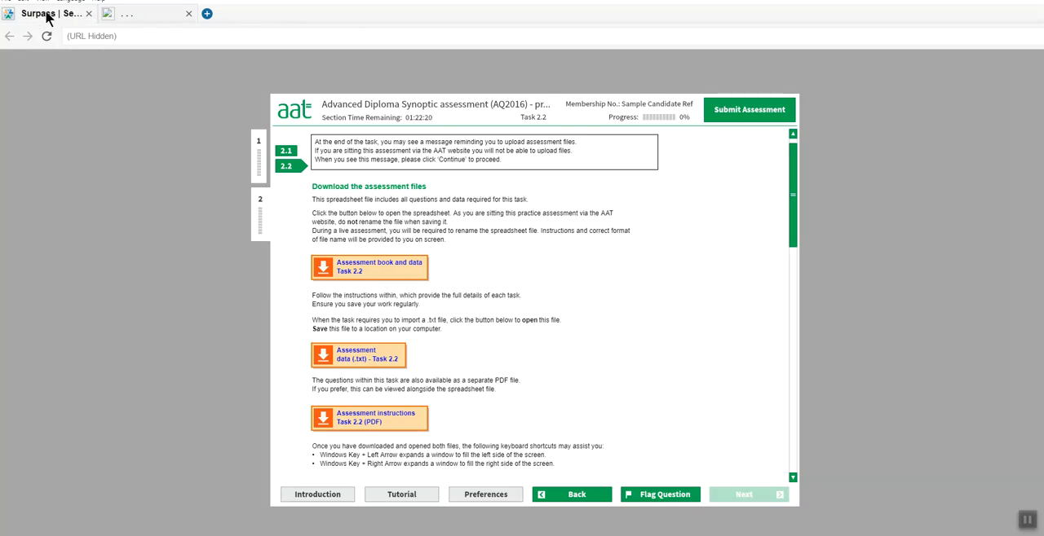
left_click(189, 13)
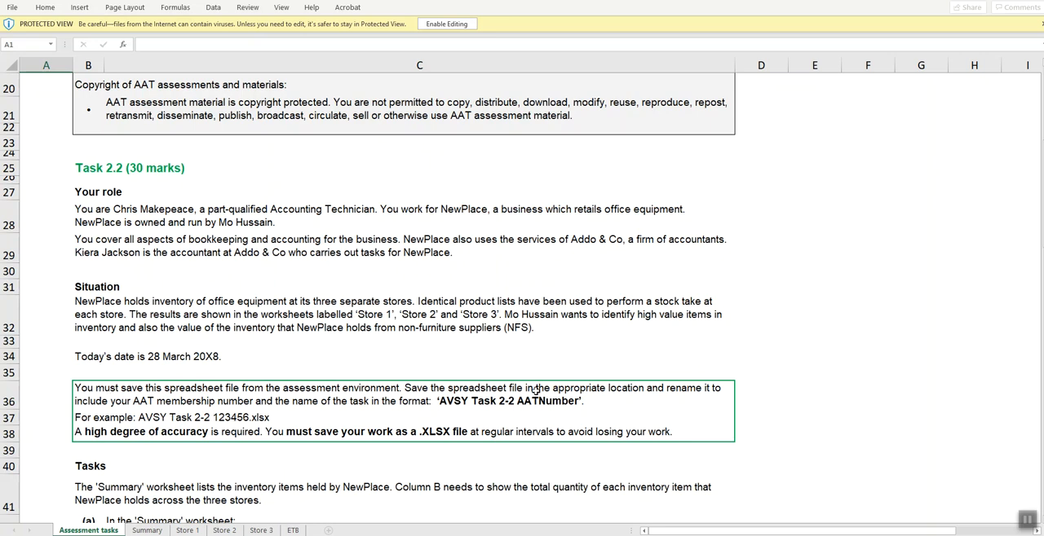
- Read the file-saving rule and parts (a) and (b) in the Task 2.2 workbook, and review the Summary and three Store worksheets
left_click_drag(578, 388, 577, 435)
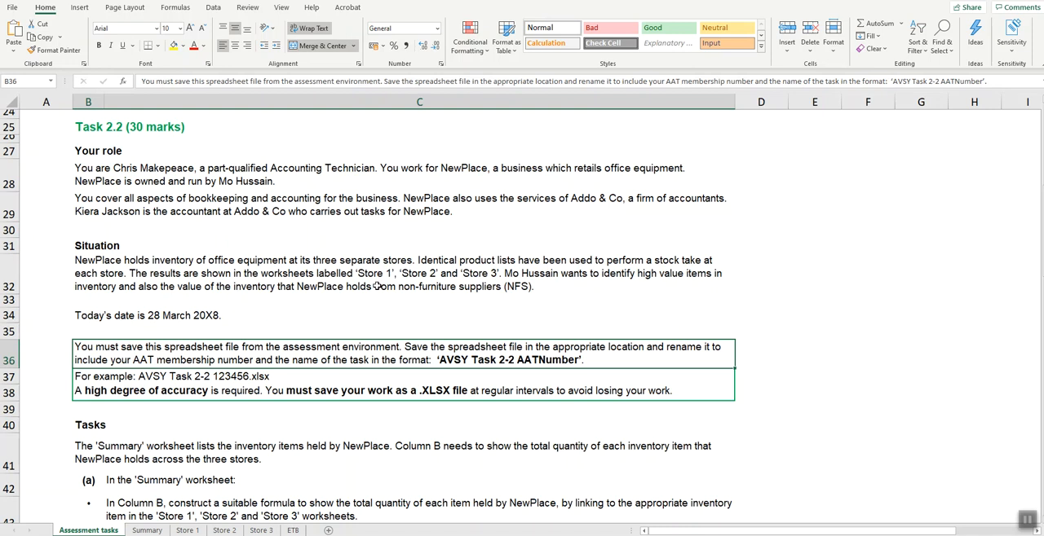
scroll(651, 265, "down", 4)
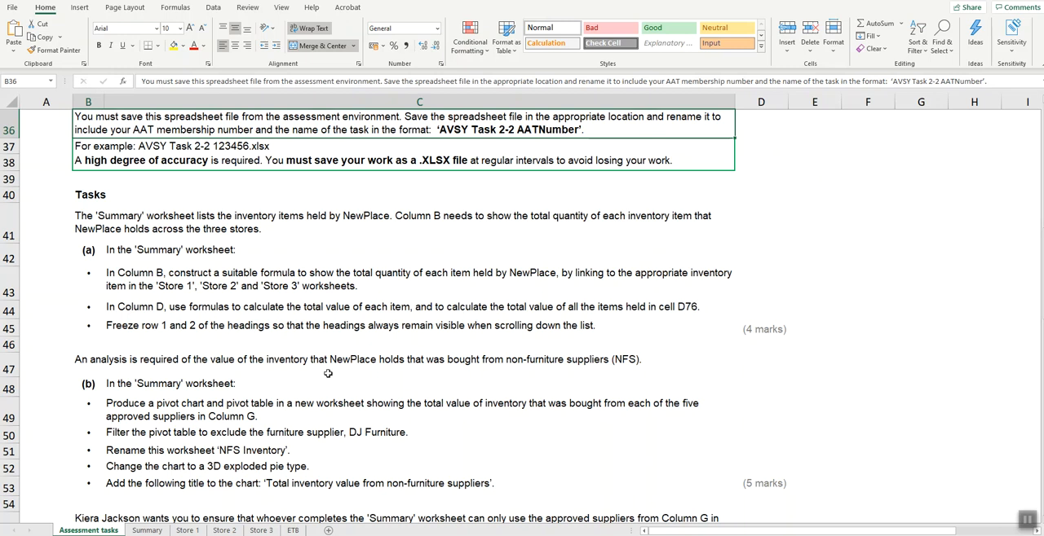
left_click(147, 530)
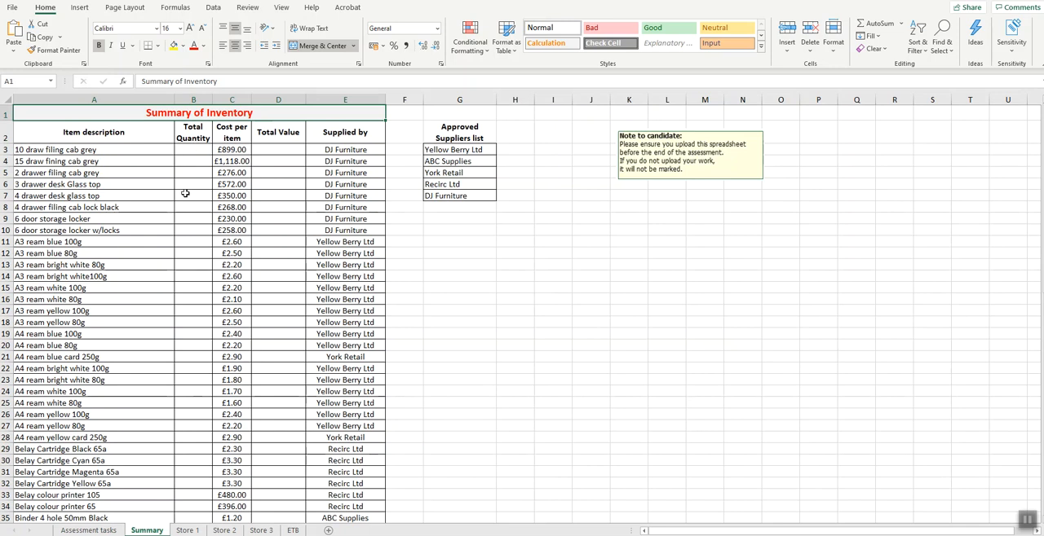
left_click(190, 531)
left_click(218, 531)
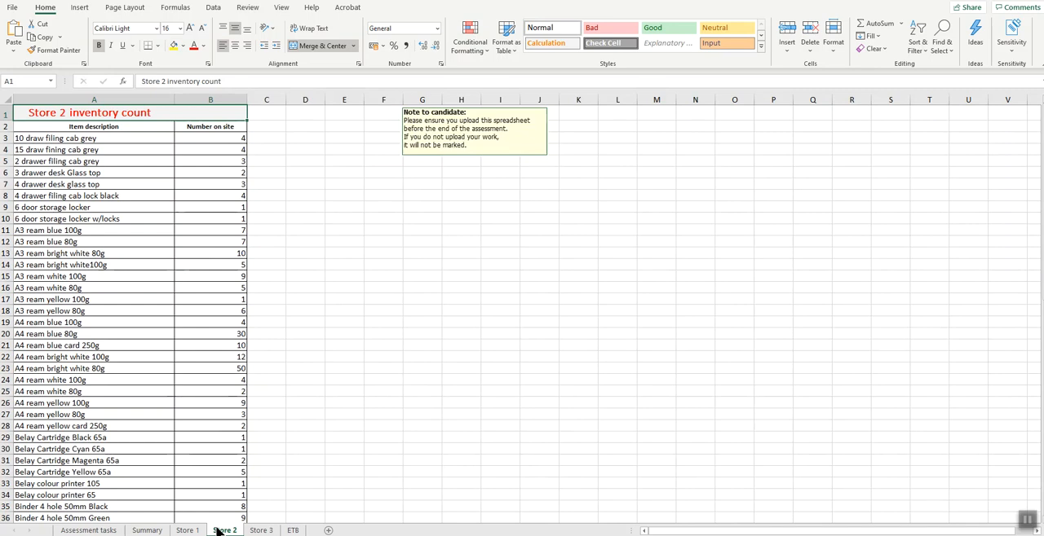
left_click(261, 531)
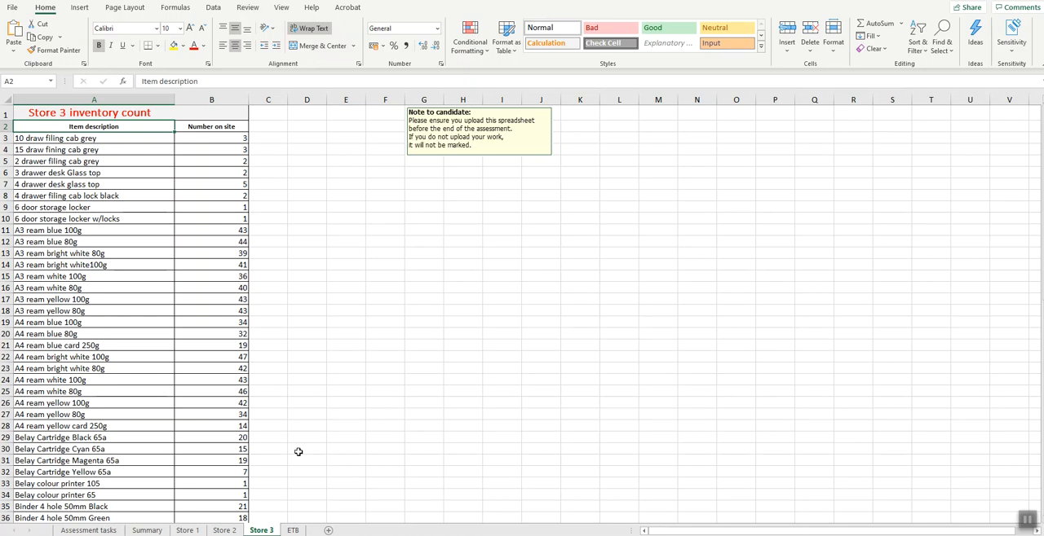
- Compare the item lists on the Summary, Store 1, Store 2 and Store 3 worksheets, including the Summary list's last row
left_click(150, 531)
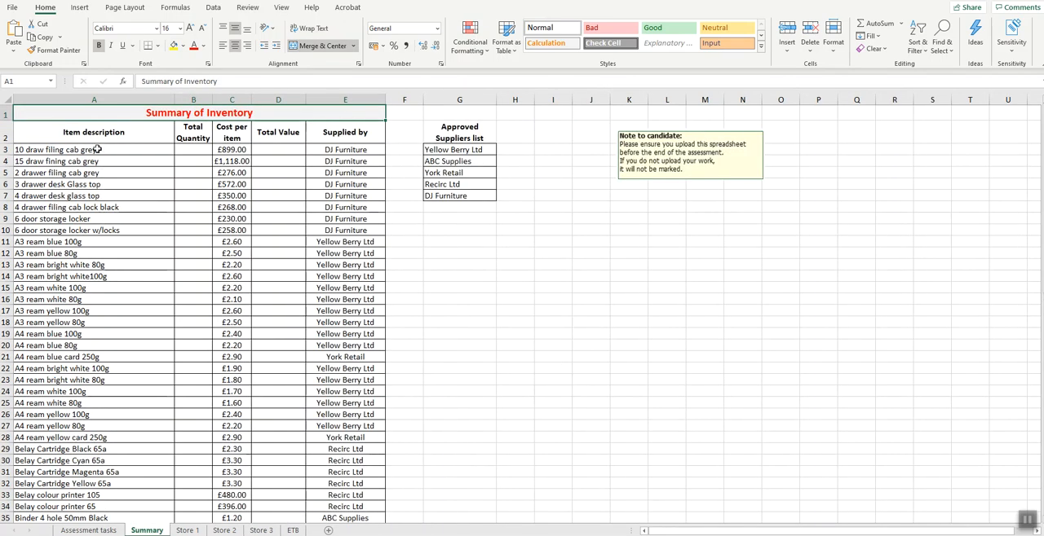
left_click(187, 531)
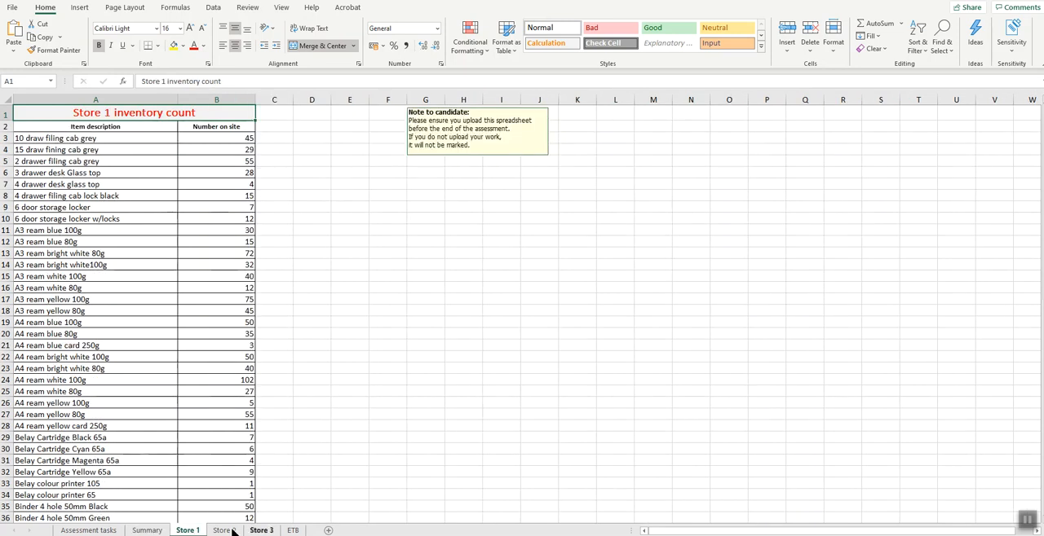
left_click(225, 531)
left_click(261, 531)
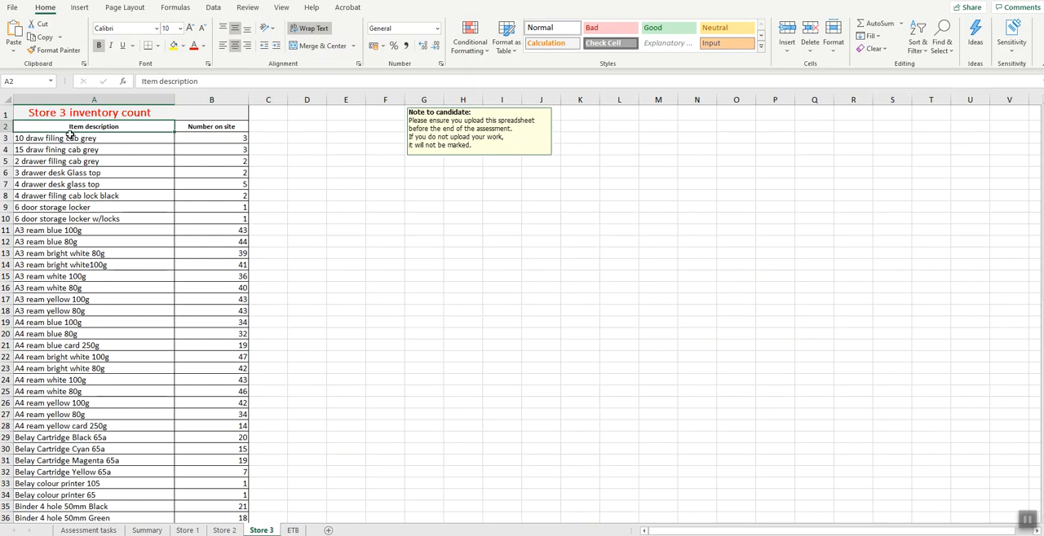
left_click(148, 531)
left_click(47, 151)
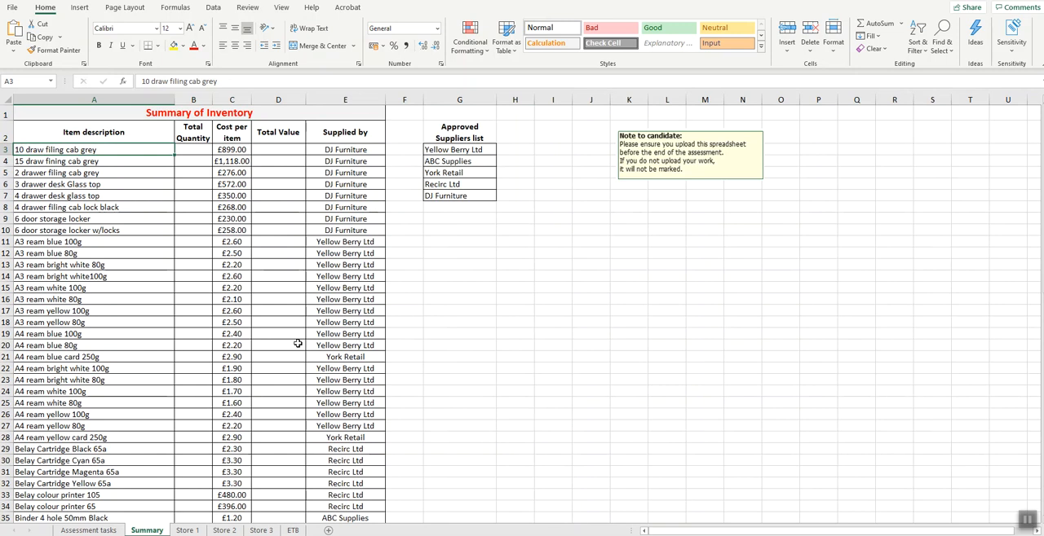
key("ctrl+Down")
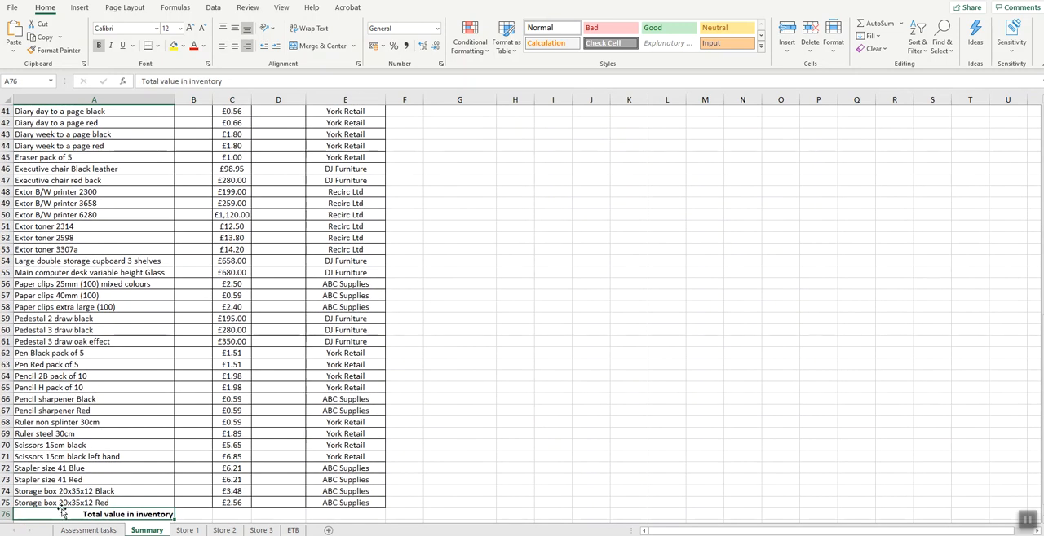
left_click(187, 530)
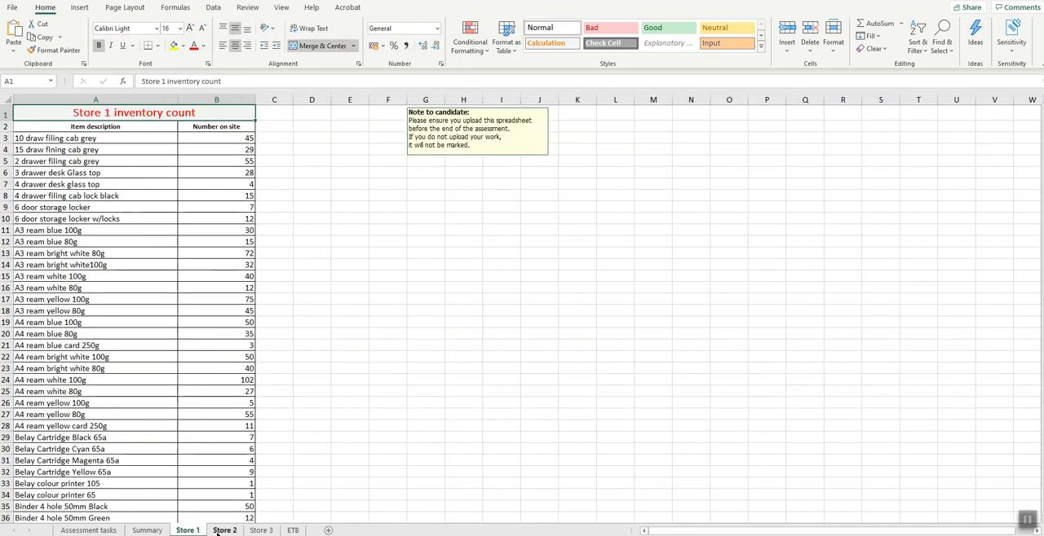
left_click(219, 530)
left_click(256, 532)
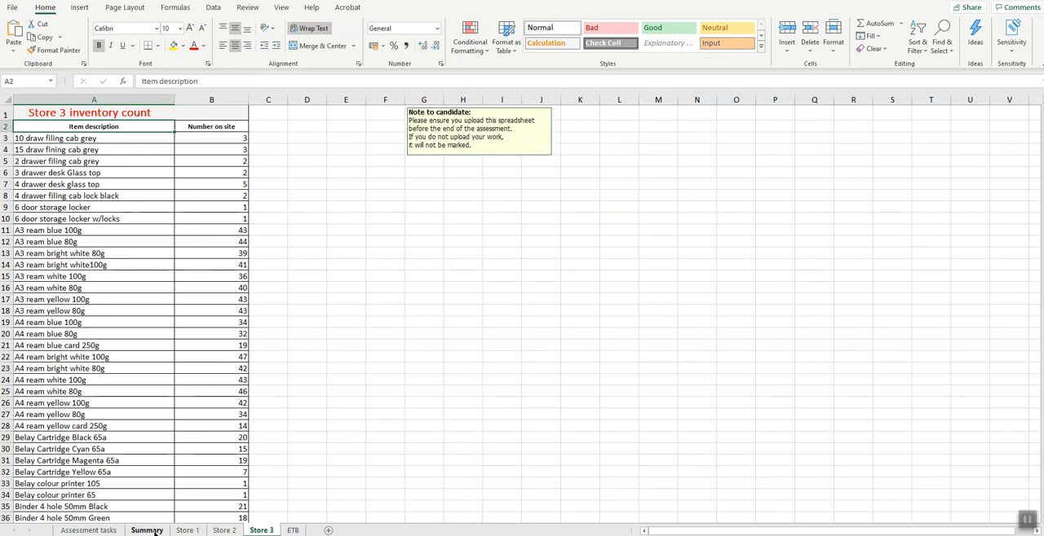
left_click(154, 530)
scroll(244, 243, "up", 13)
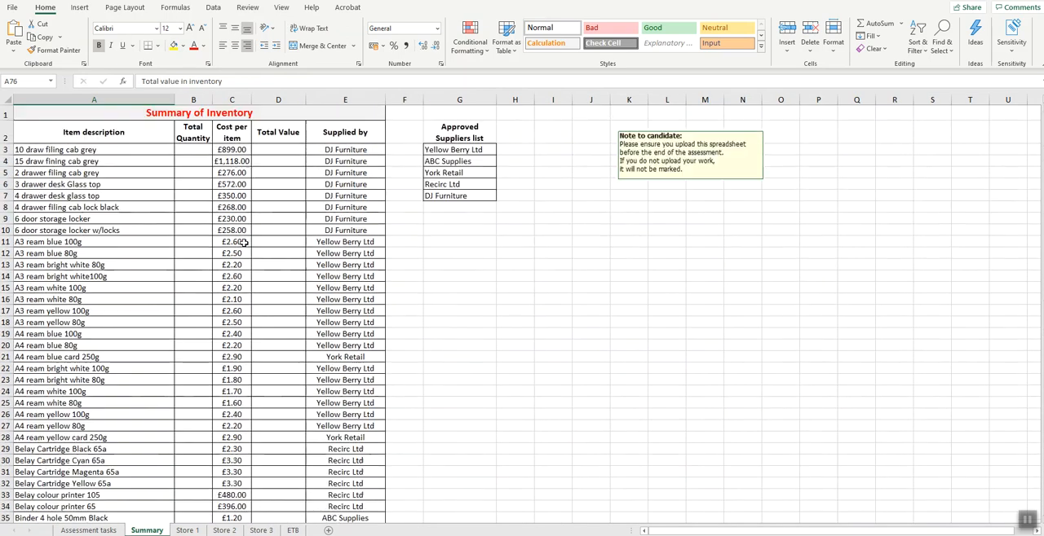
- In Summary cell B3, add the quantities from the three stores with ='Store 1'!B3+'Store 2'!B3+'Store 3'!B3
left_click(194, 152)
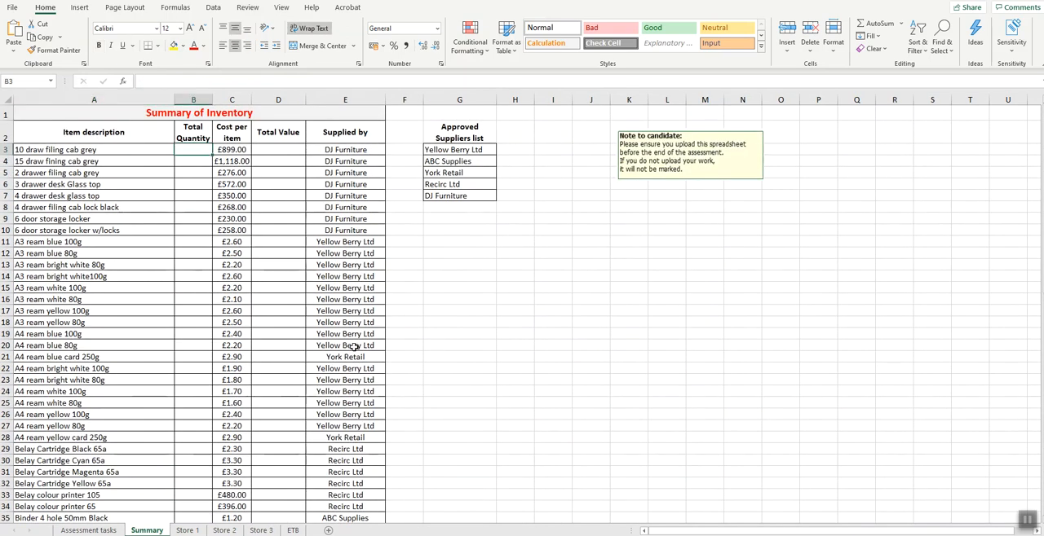
type("=")
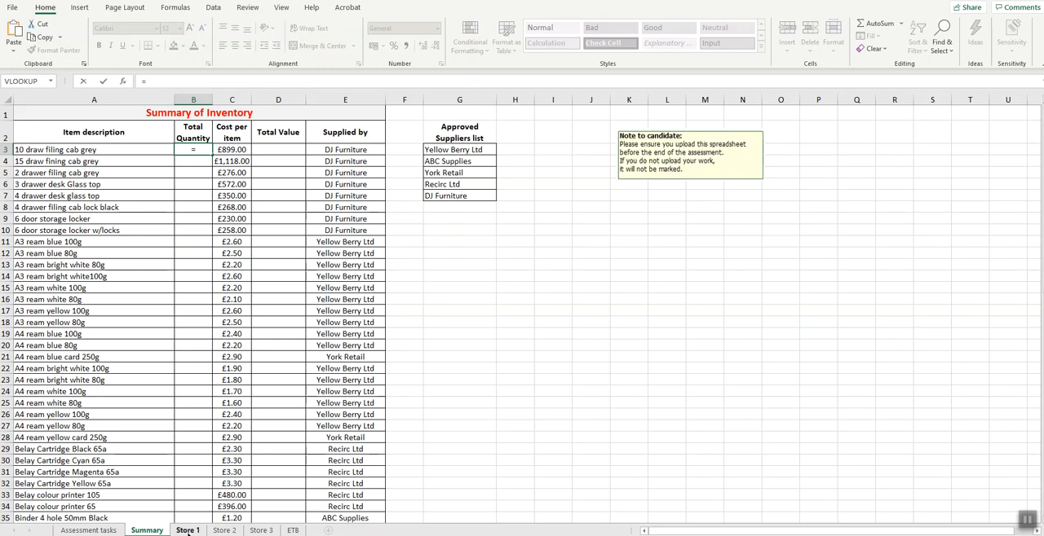
left_click(187, 531)
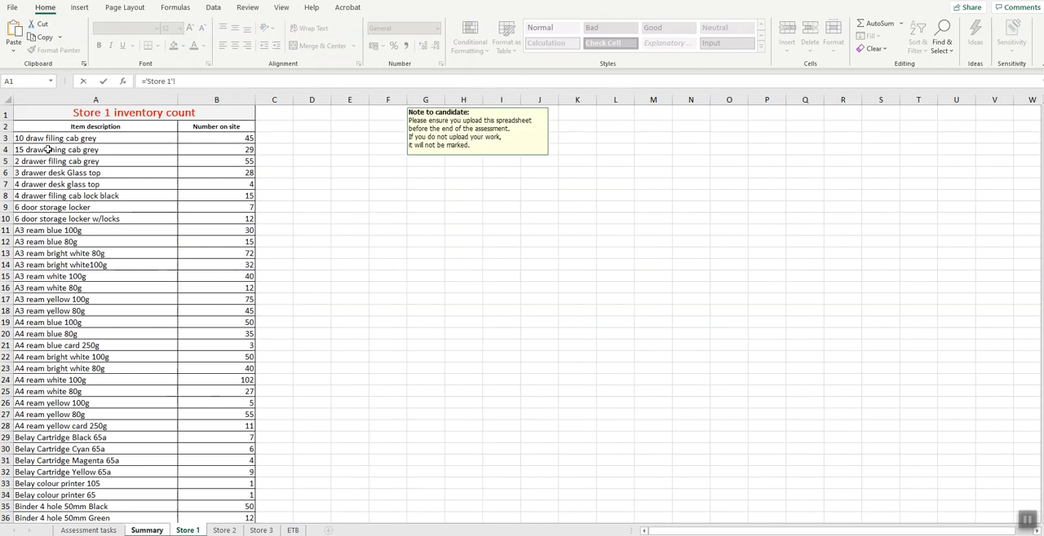
left_click(242, 140)
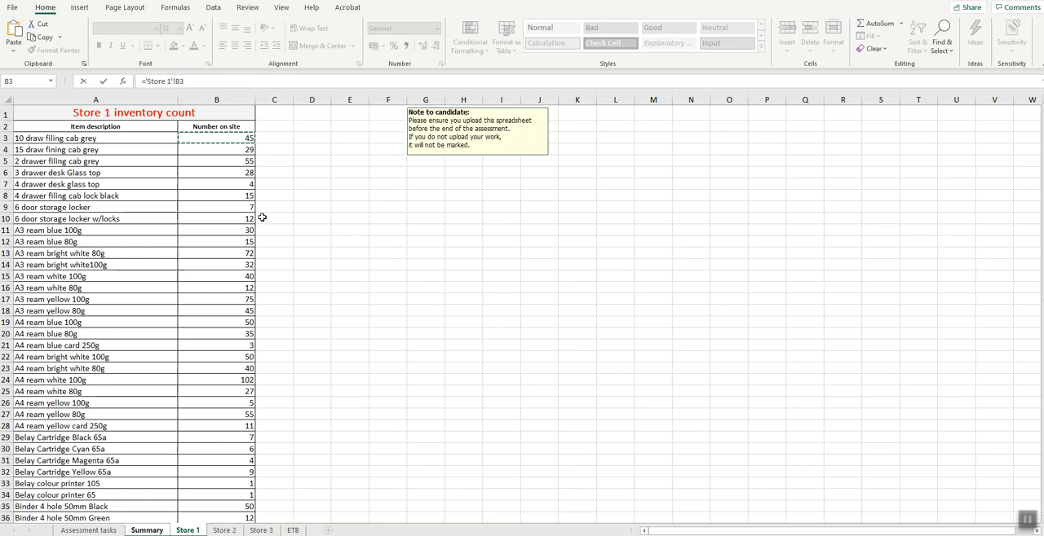
type("+'Store 2'!")
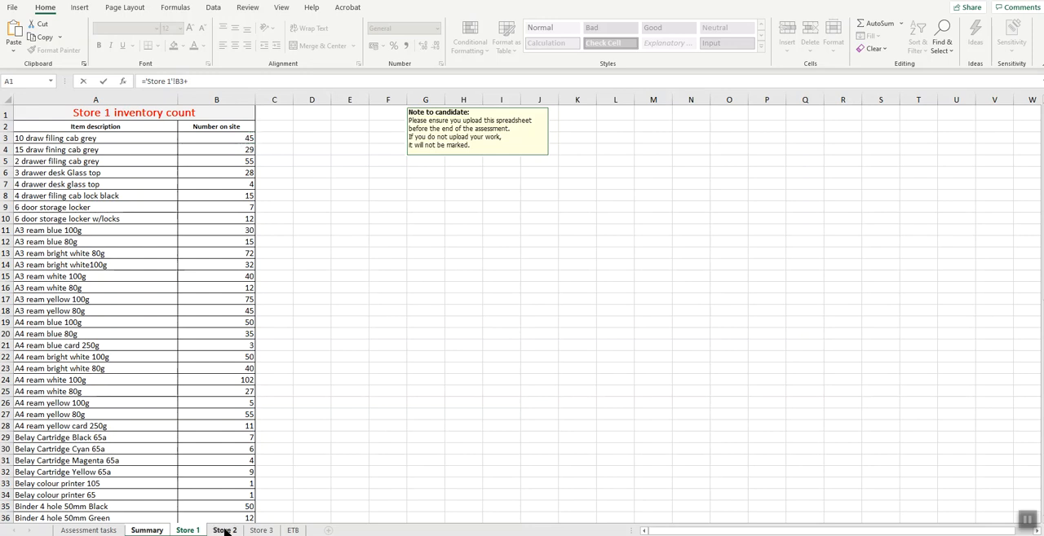
left_click(224, 531)
left_click(205, 140)
type("+")
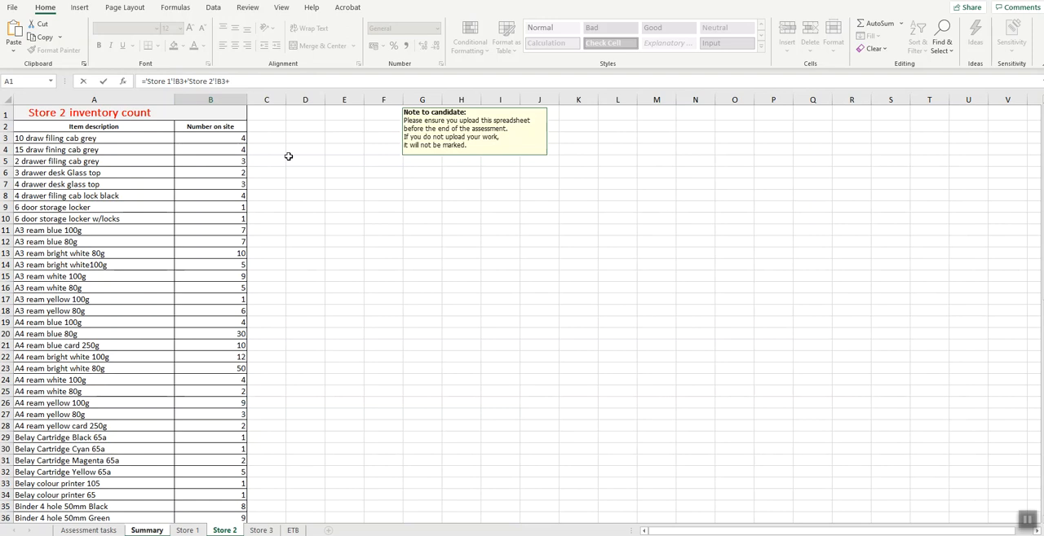
left_click(259, 531)
left_click(227, 138)
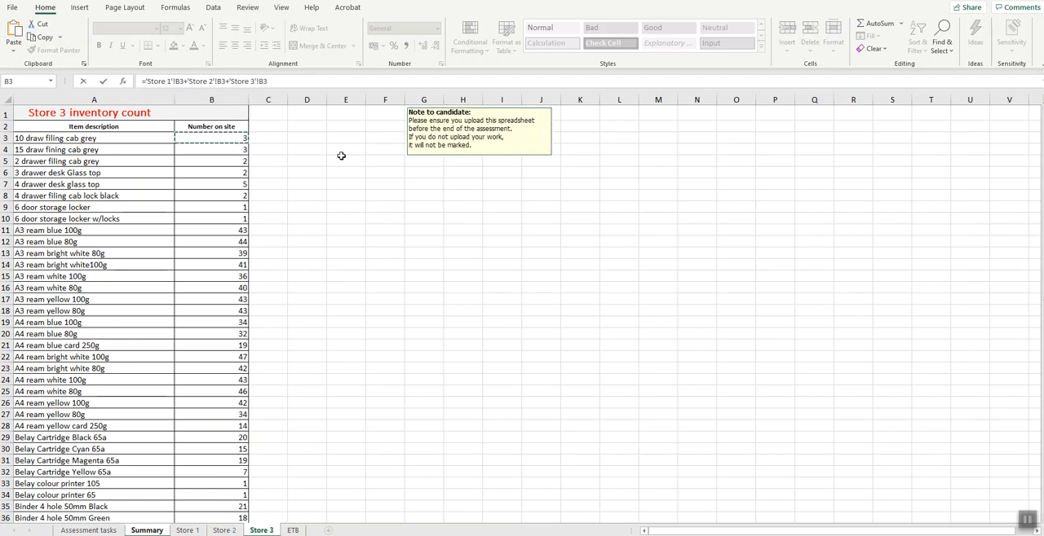
key("Return")
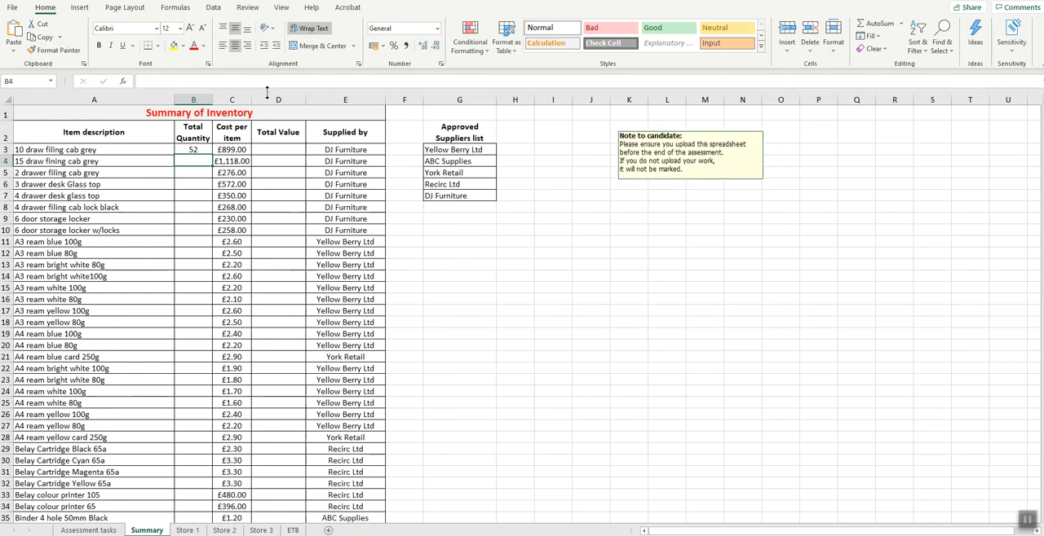
- Fill the Total Quantity formula from B3 down to B75 and check the copied formula in B10
left_click(192, 149)
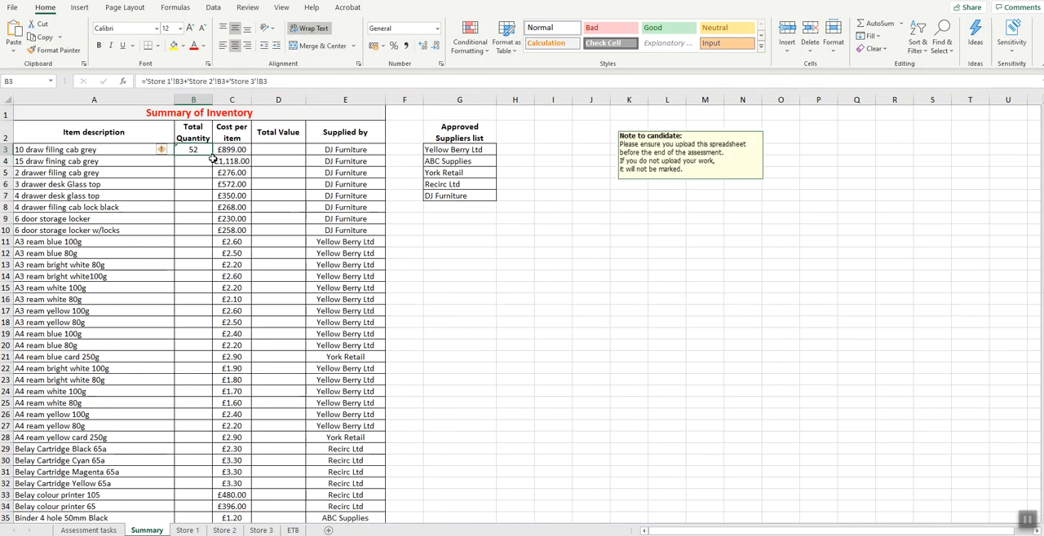
left_click_drag(210, 159, 194, 494)
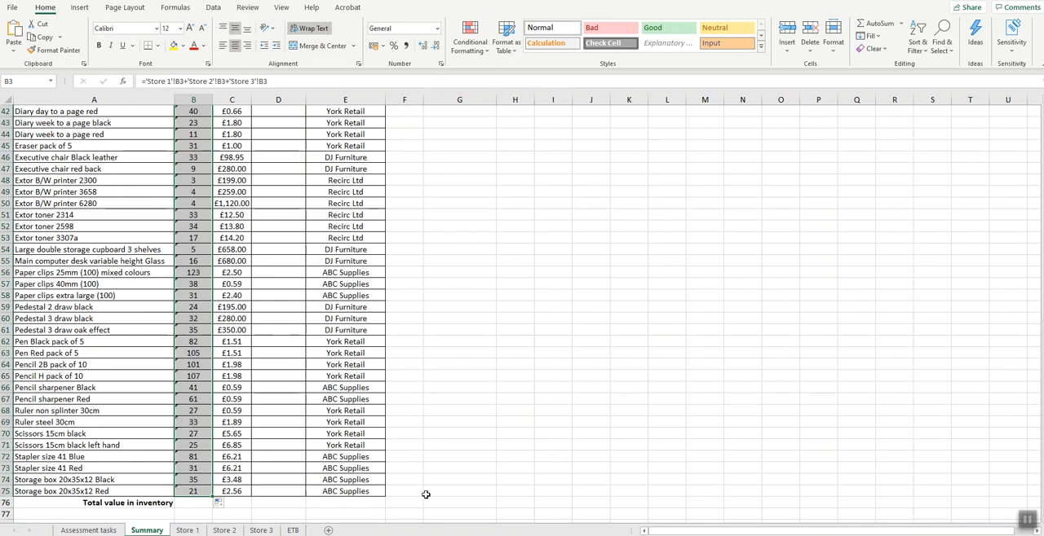
scroll(444, 377, "up", 14)
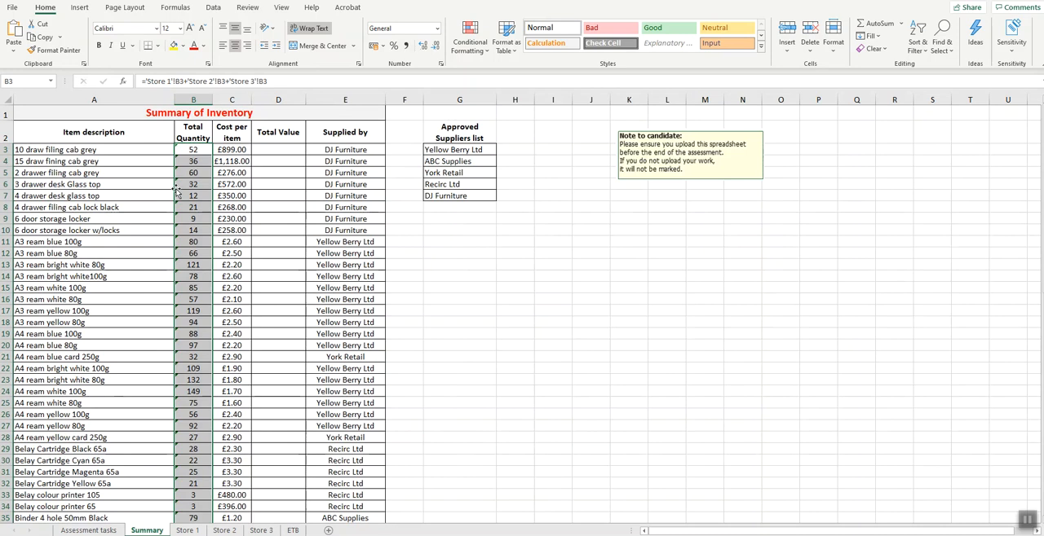
left_click(189, 232)
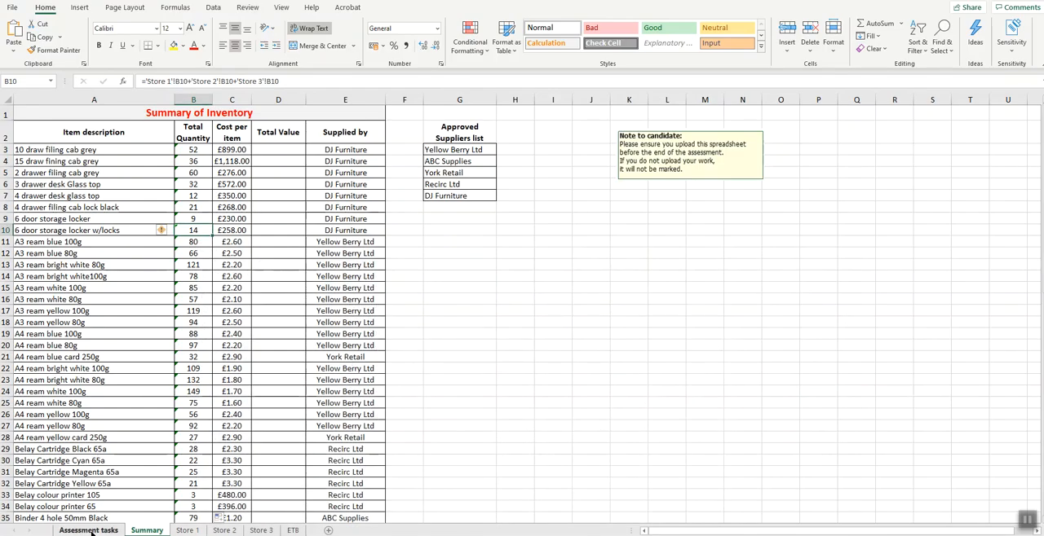
- Following the column D requirement, calculate Total Value in Summary cell D3 as =C3*B3 and fill it down to D75
left_click(88, 530)
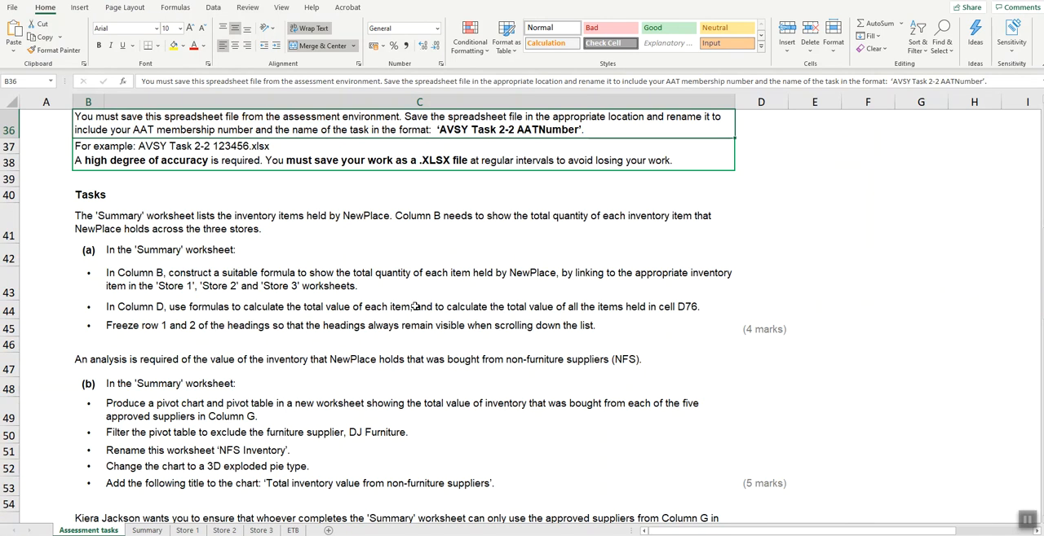
left_click(694, 307)
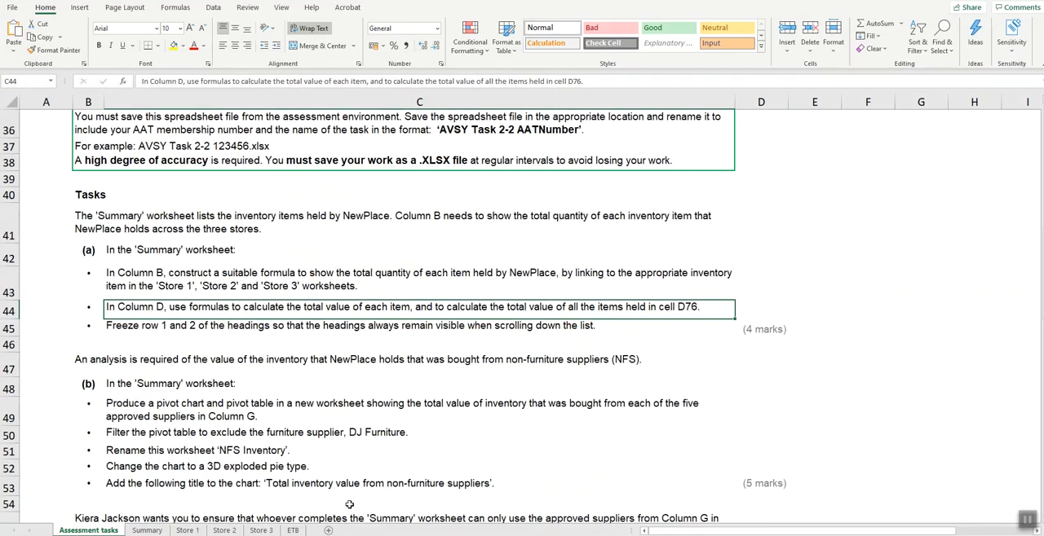
left_click(147, 531)
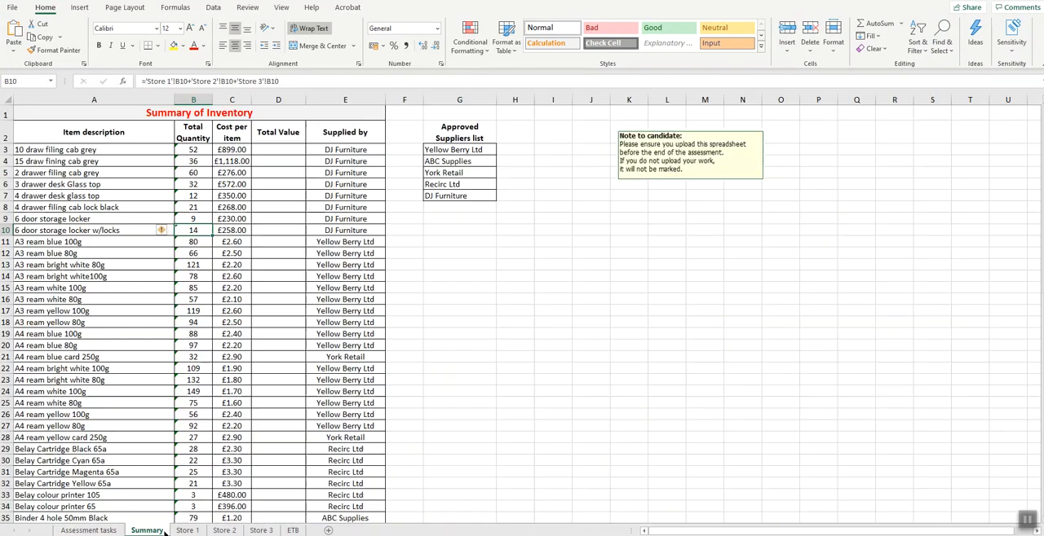
left_click(287, 149)
type("=")
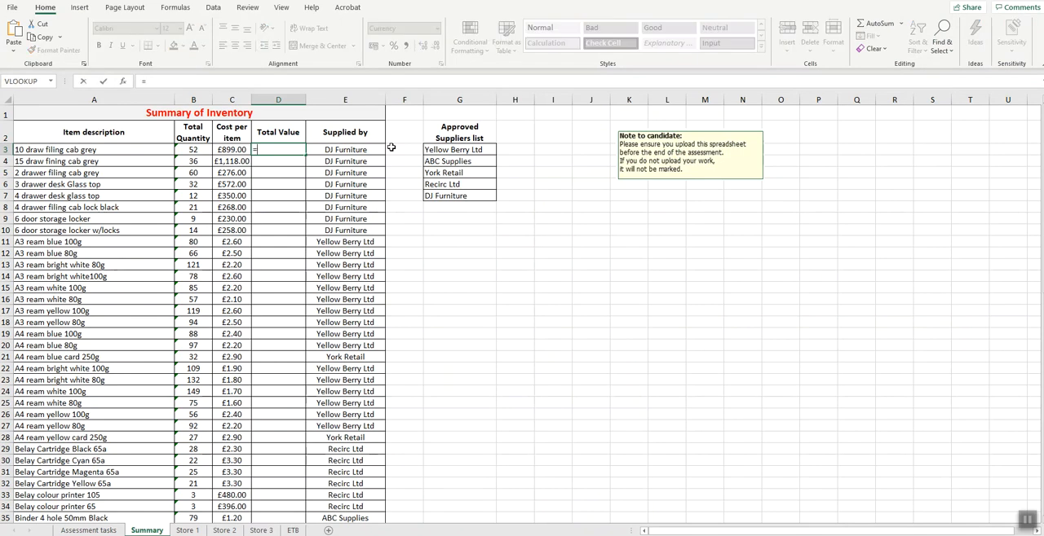
left_click(233, 150)
type("*")
left_click(194, 152)
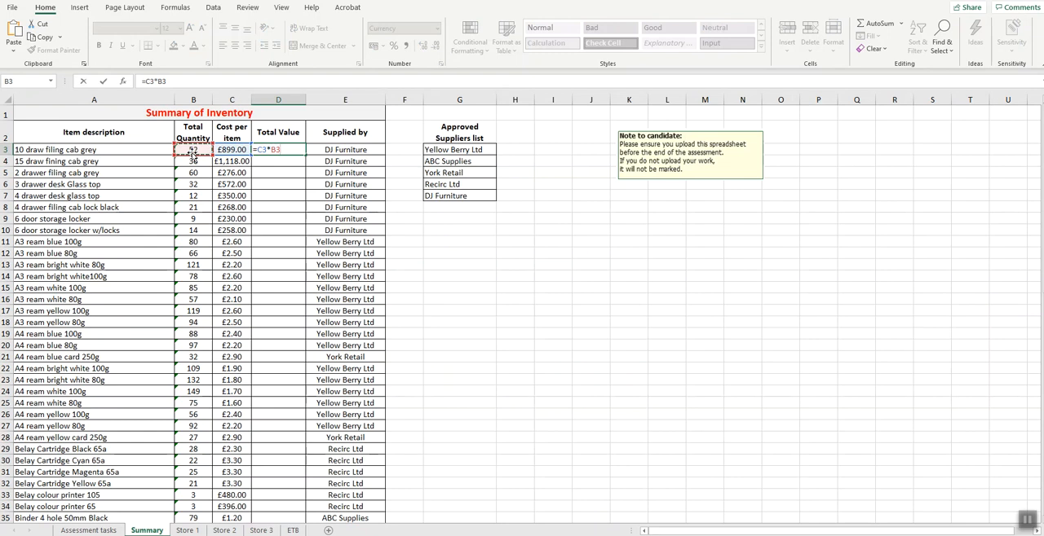
key("ctrl+Return")
left_click_drag(306, 155, 287, 501)
- Total the inventory value in cell D76 with =SUM(D3:D75)
left_click(277, 503)
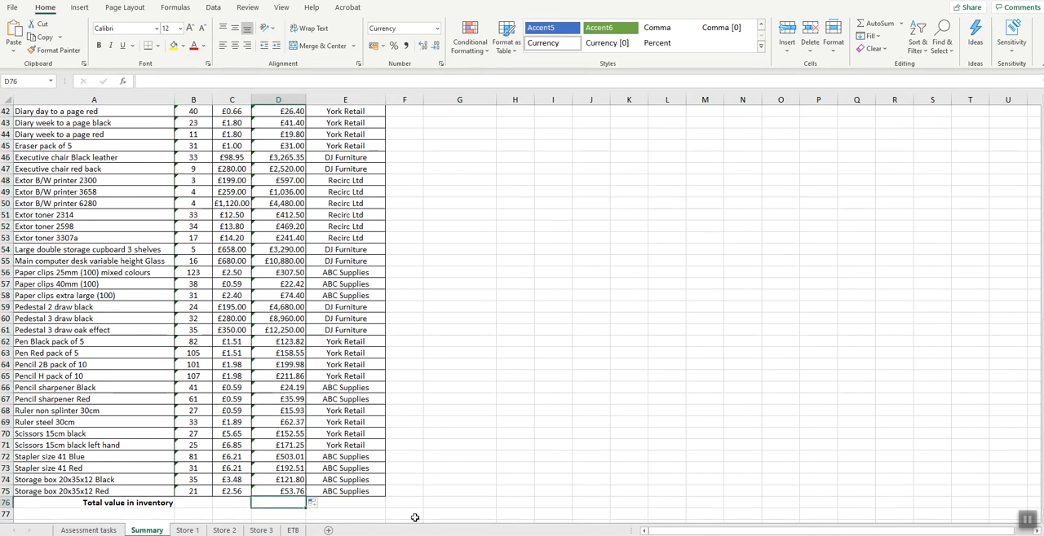
left_click(874, 22)
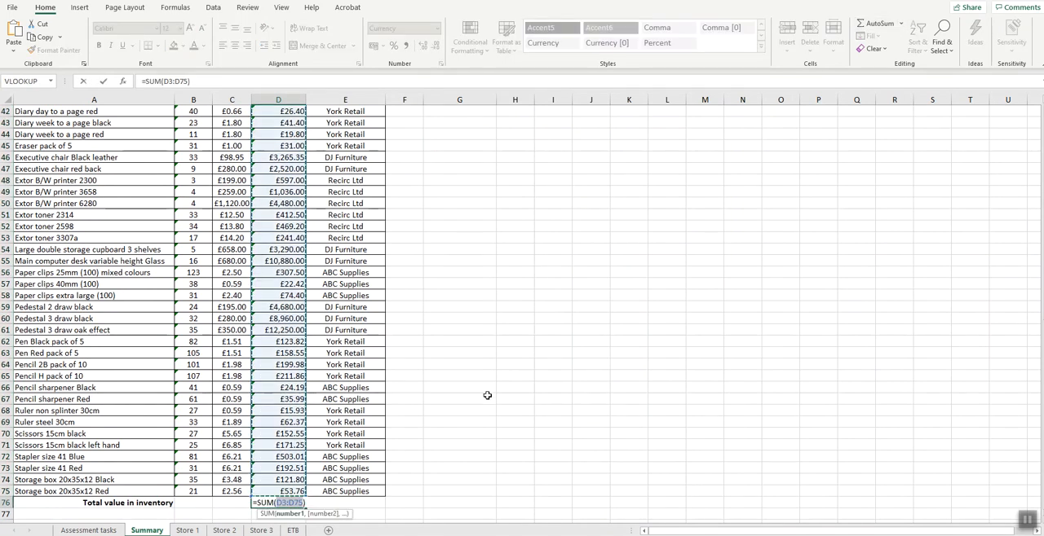
key("Return")
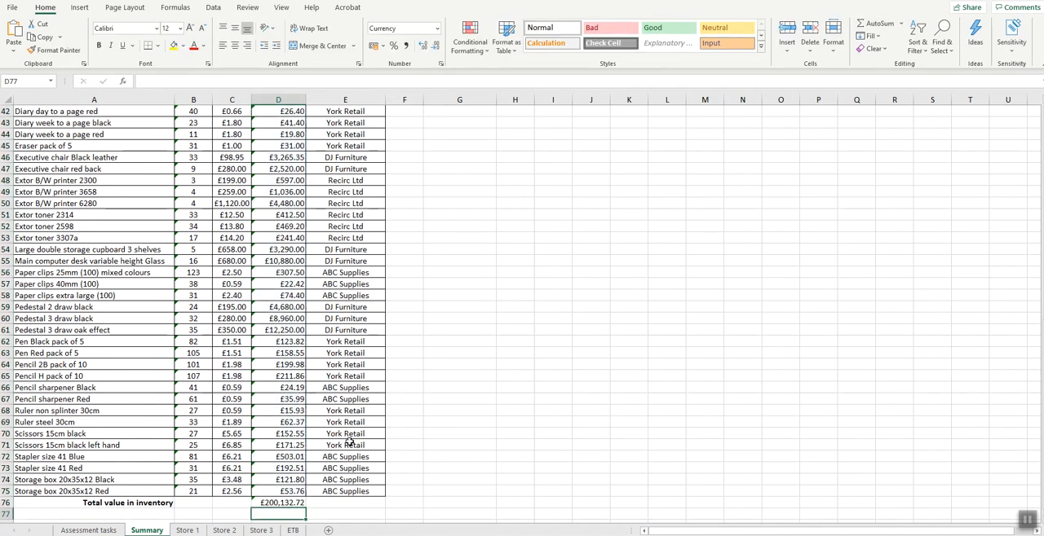
left_click(270, 503)
scroll(261, 404, "up", 14)
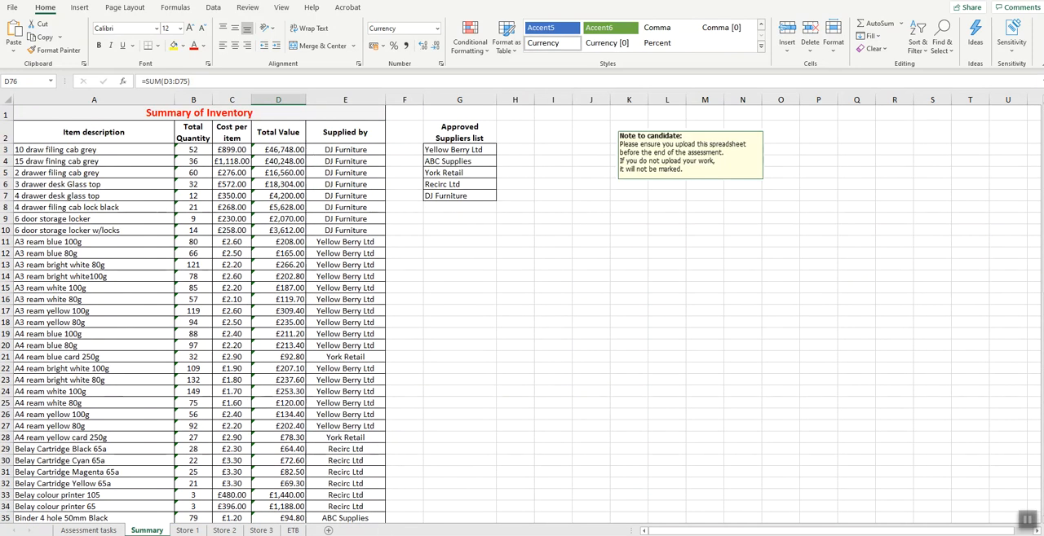
- Freeze heading rows 1 and 2 of the Summary worksheet and test the freeze on the list
left_click(88, 530)
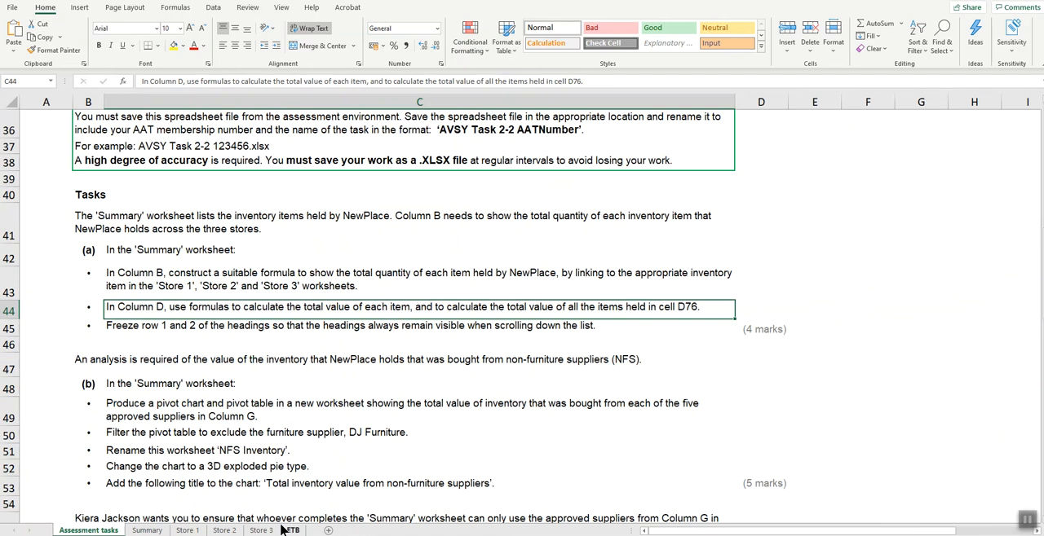
left_click(147, 531)
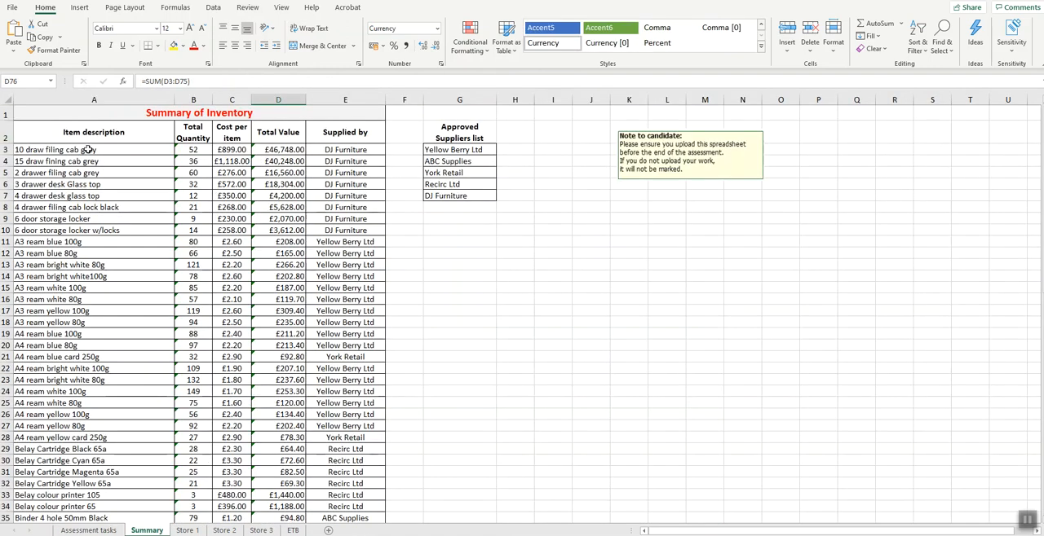
left_click(6, 150)
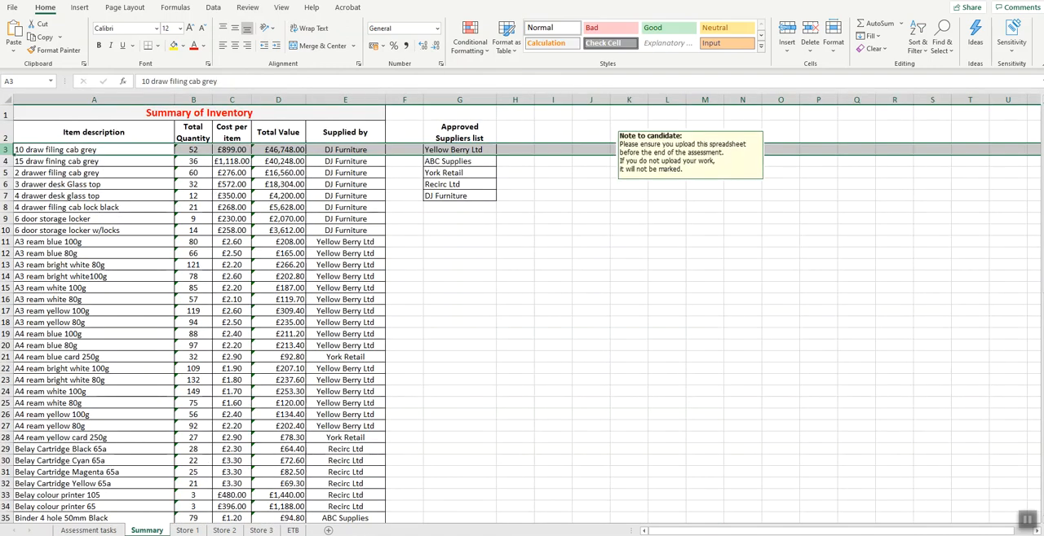
left_click(282, 8)
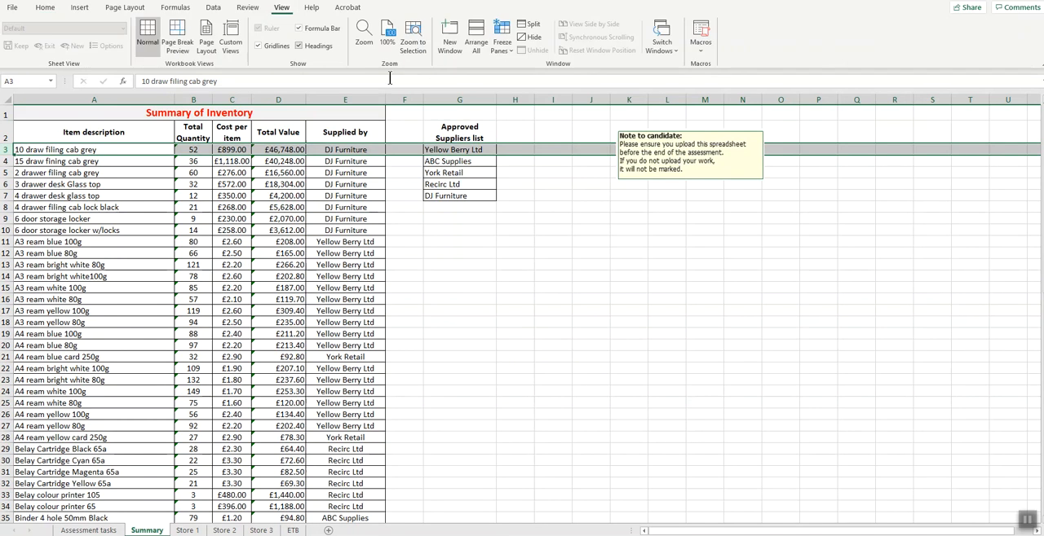
left_click(505, 50)
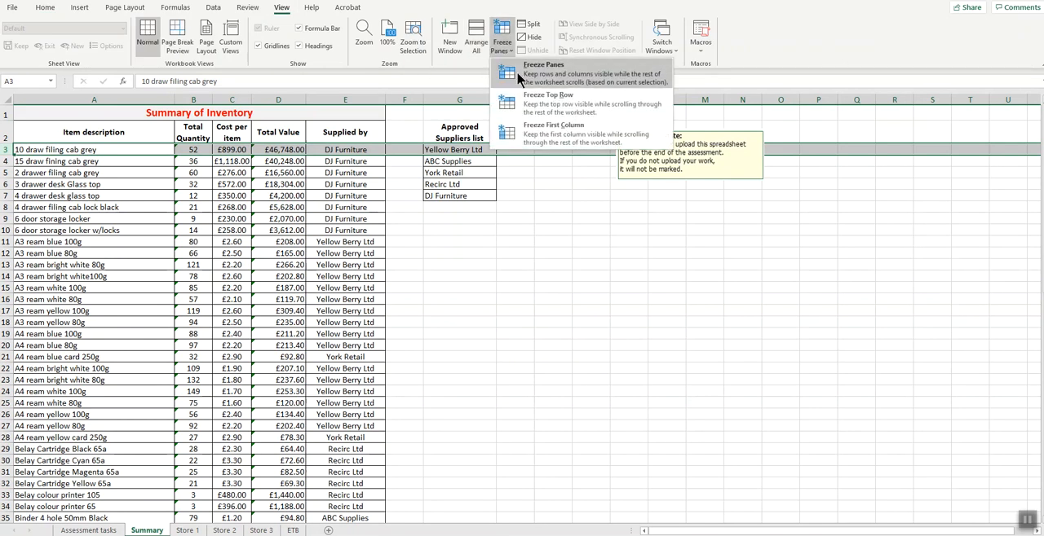
left_click(519, 77)
left_click(332, 240)
scroll(342, 229, "down", 5)
scroll(343, 230, "up", 5)
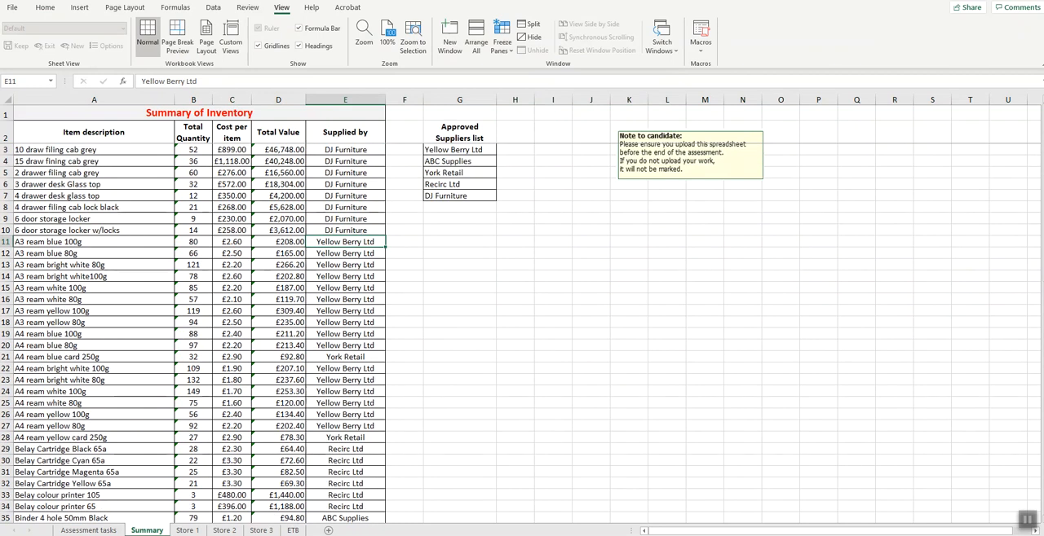
- Read the part (b) pivot table and pivot chart requirements on the Assessment tasks worksheet, highlighting rows 47 to 53
left_click(89, 531)
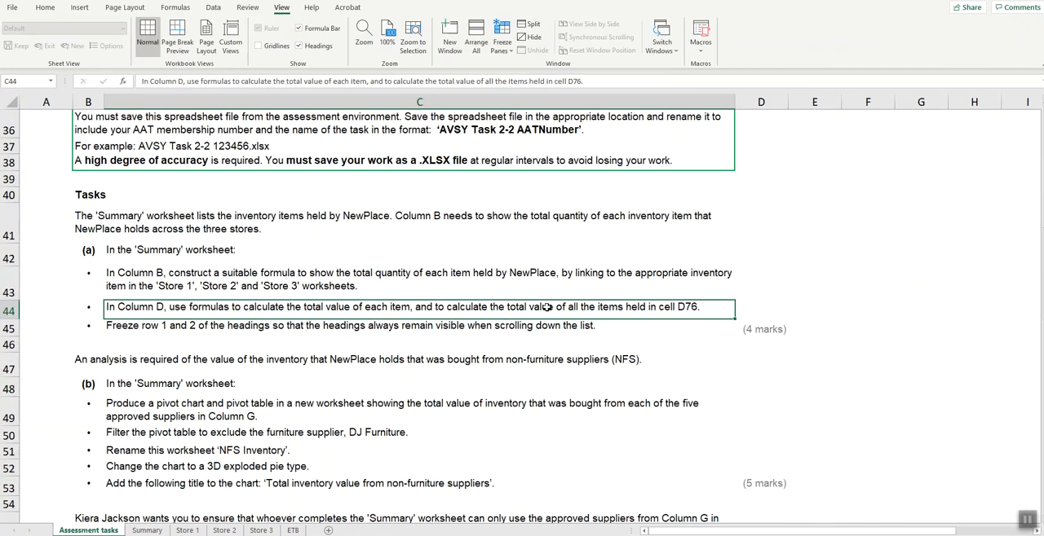
scroll(548, 307, "down", 3)
scroll(548, 306, "down", 2)
mouse_move(55, 154)
left_mouse_down()
mouse_move(571, 167)
mouse_move(624, 274)
left_mouse_up()
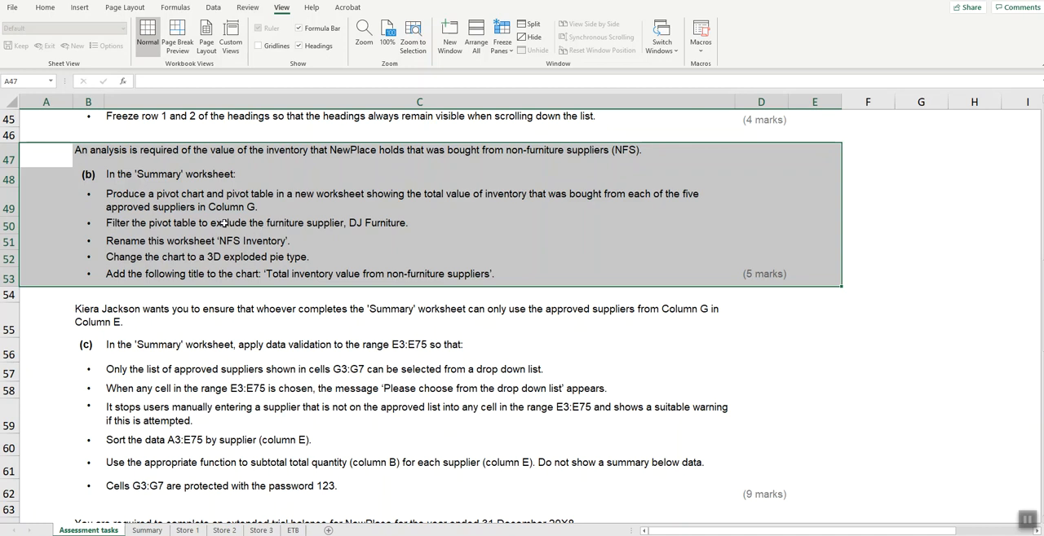
- Insert a pivot table on a new worksheet from the Summary inventory list, range A2:E76
left_click(387, 225)
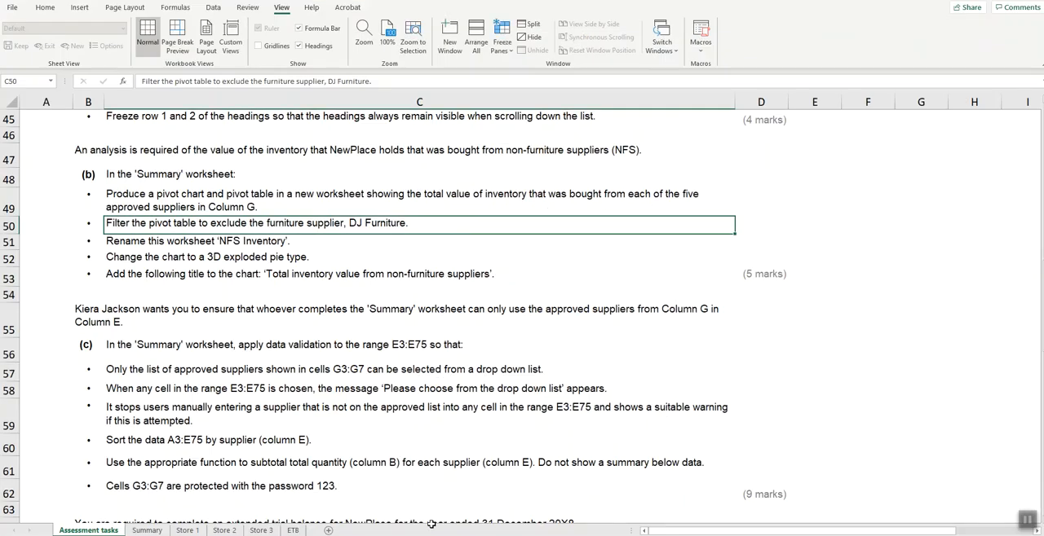
left_click(146, 530)
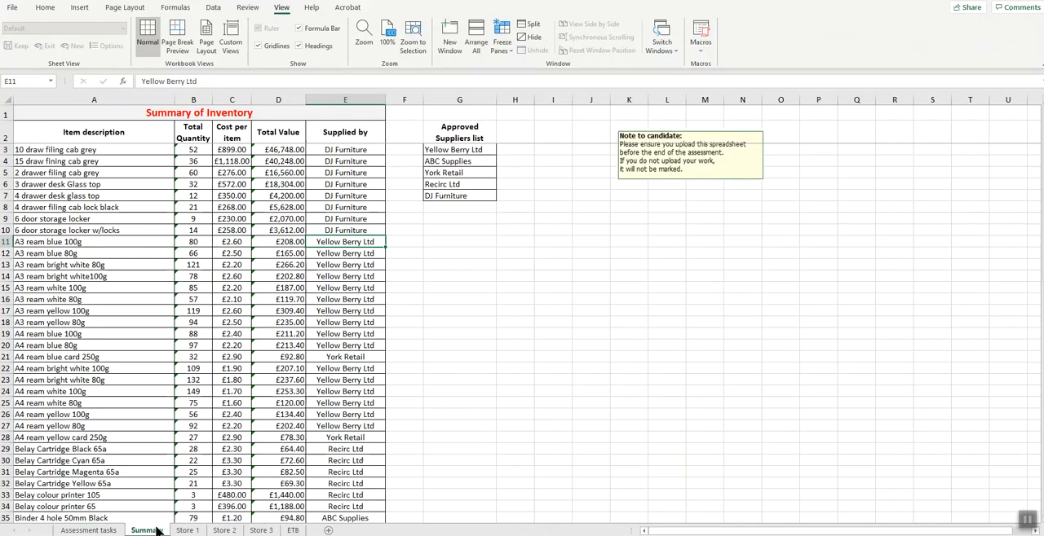
left_click(158, 268)
left_click(228, 268)
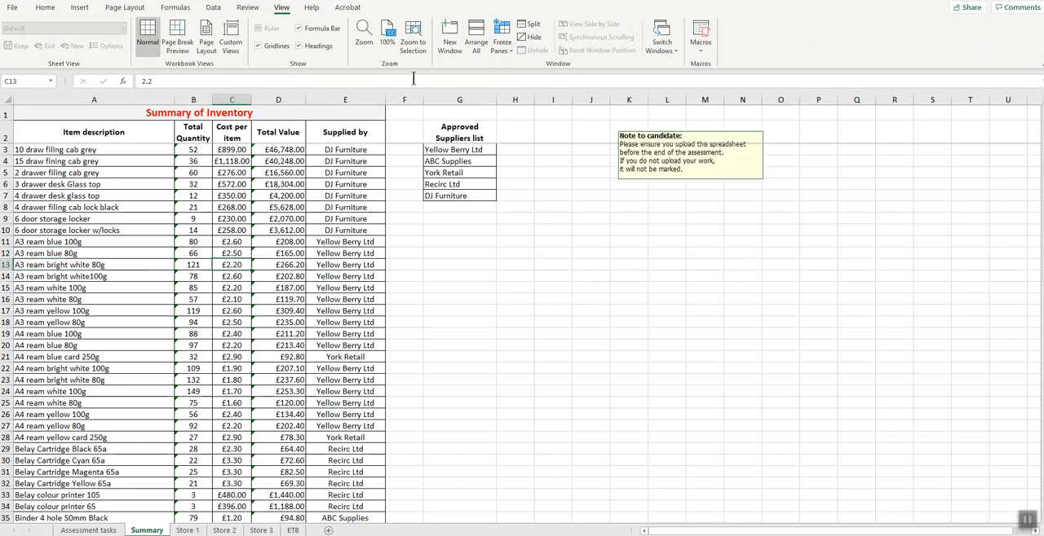
left_click(80, 8)
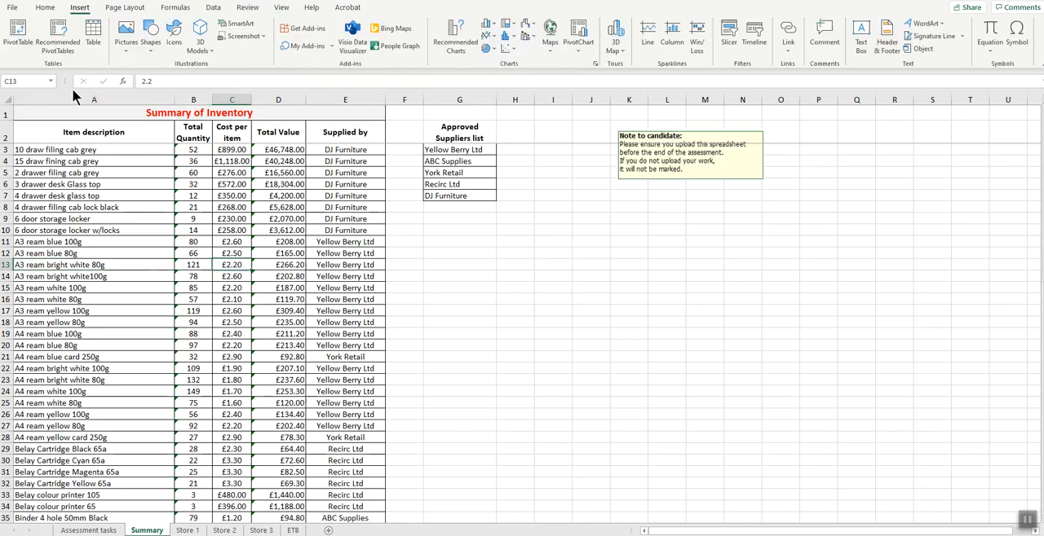
left_click(18, 33)
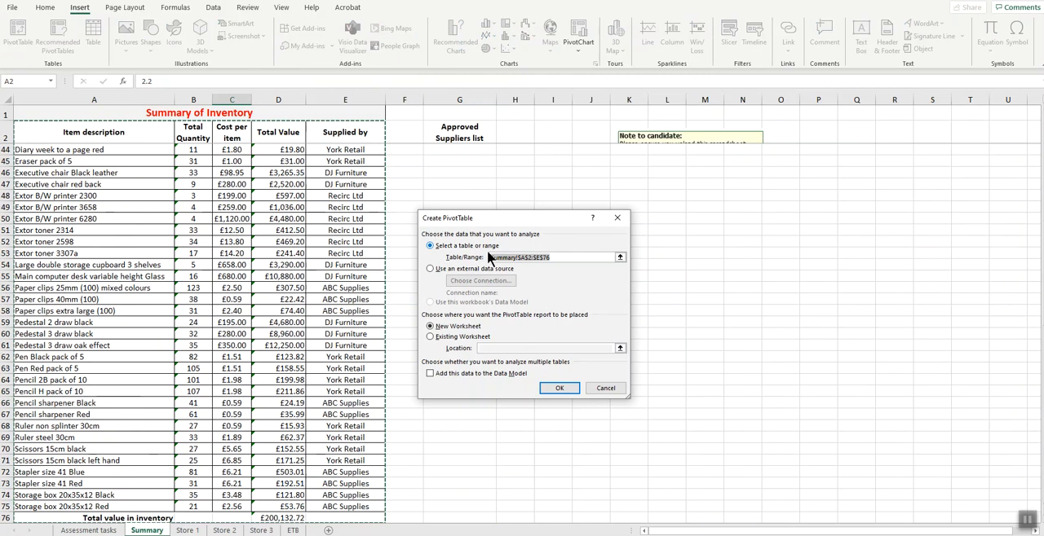
left_click(557, 388)
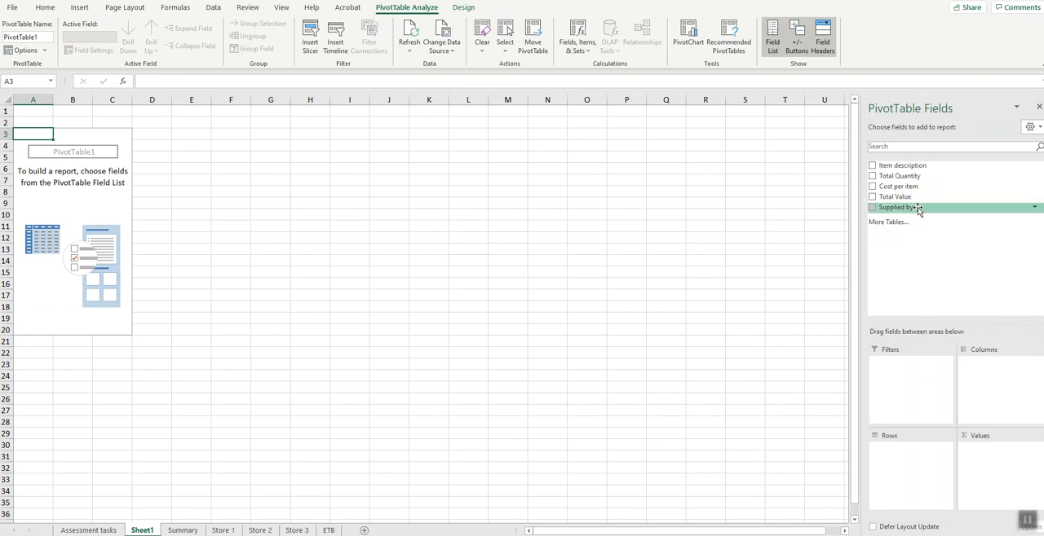
- Set Supplied by as the pivot table rows and Total Value as the summed values, and rename the row label heading Suppliers
left_click_drag(911, 209, 913, 481)
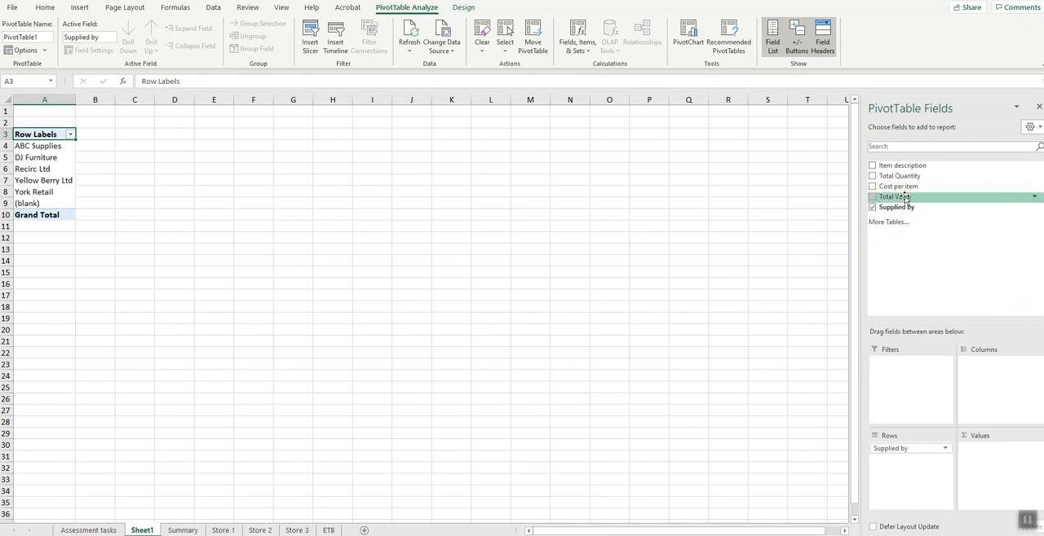
left_click_drag(903, 198, 1005, 479)
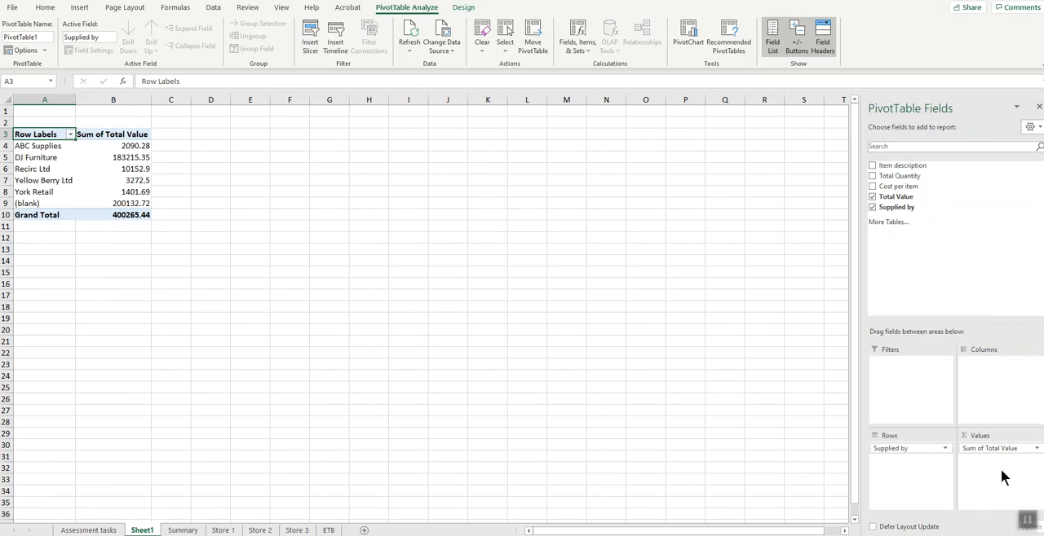
double_click(56, 134)
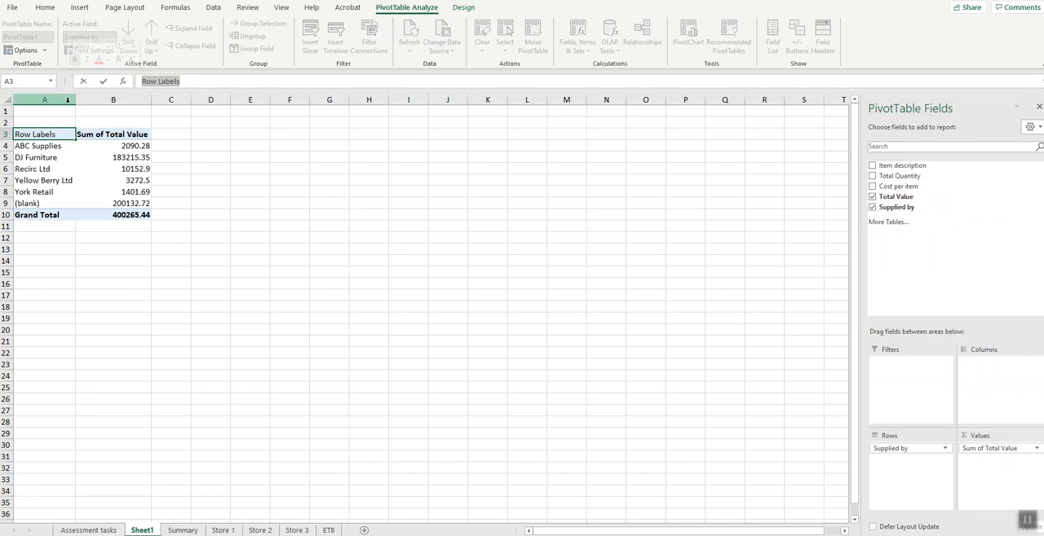
type("Supplier")
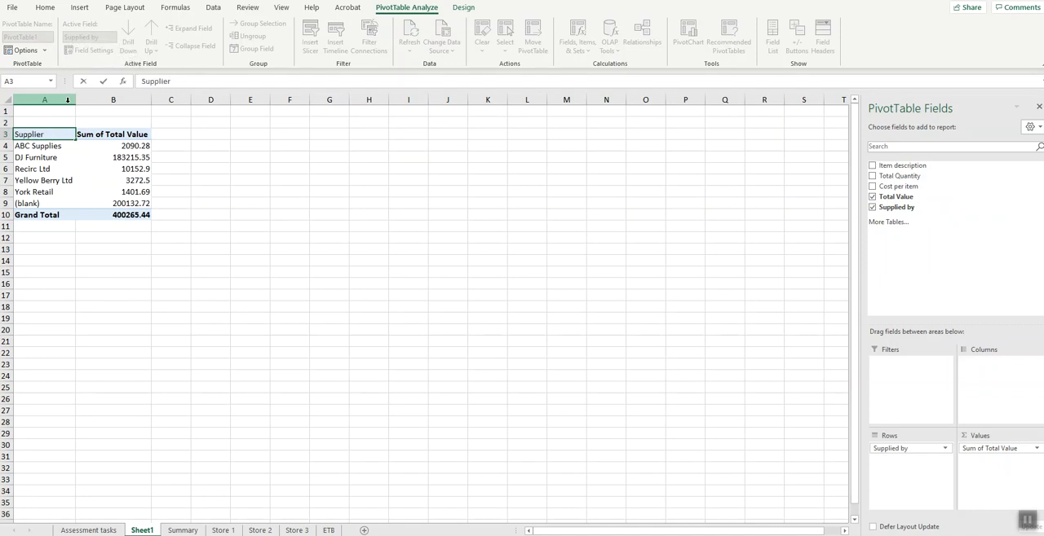
type("s")
key("Return")
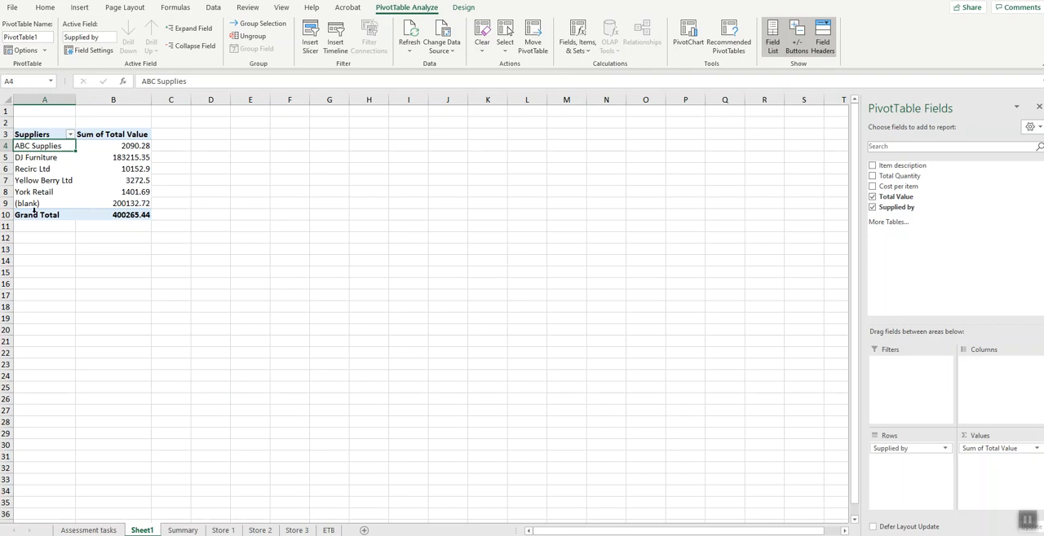
- Change the pivot table's data source to Summary!$A$2:$E$75 so that the total row is excluded
left_click(144, 203)
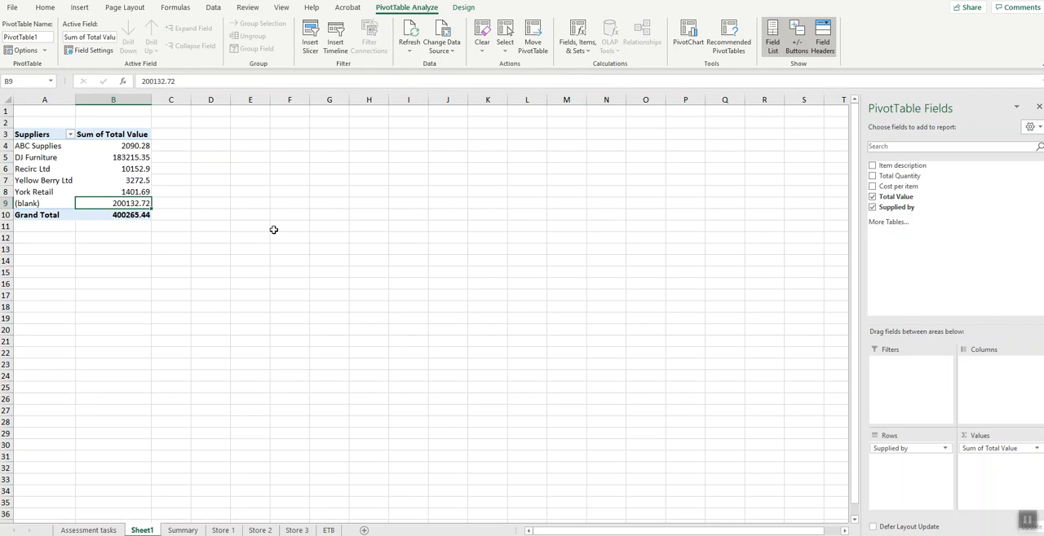
left_click(443, 52)
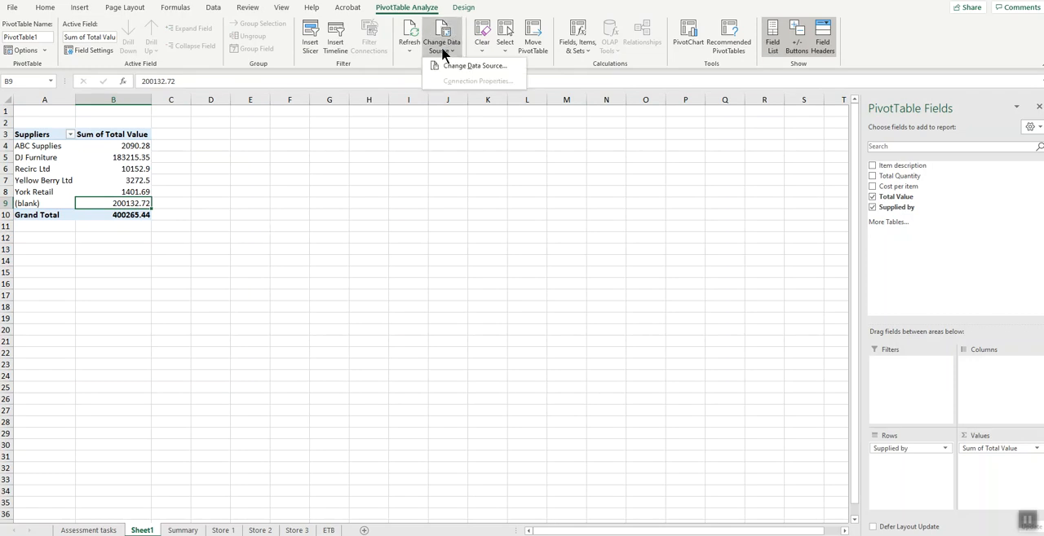
left_click(447, 65)
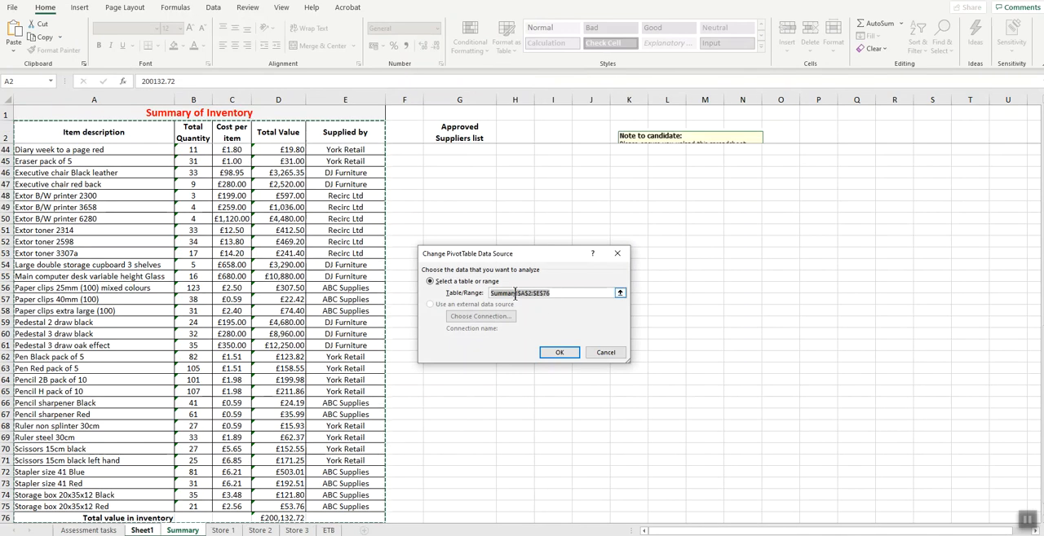
scroll(270, 313, "down", 4)
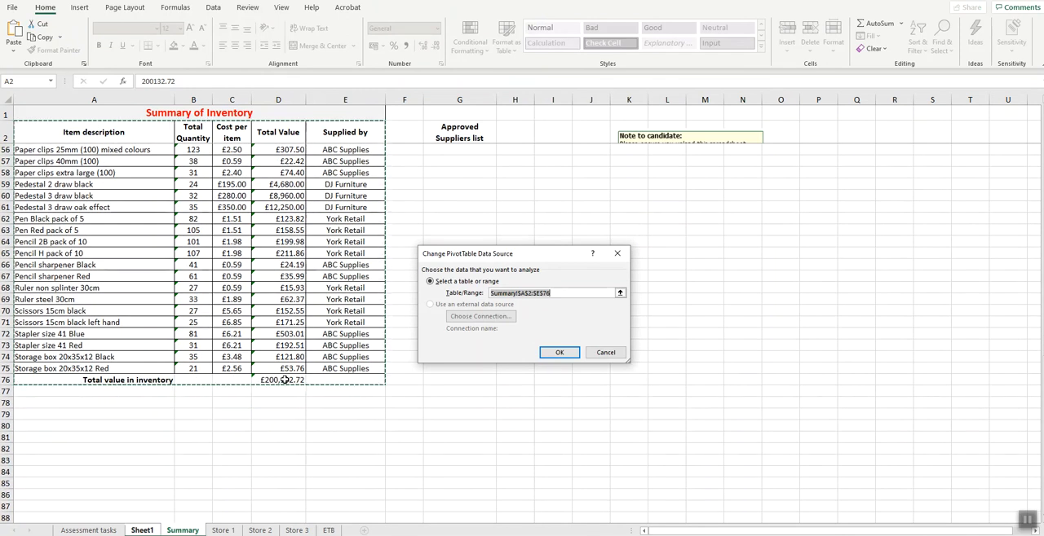
left_click(574, 294)
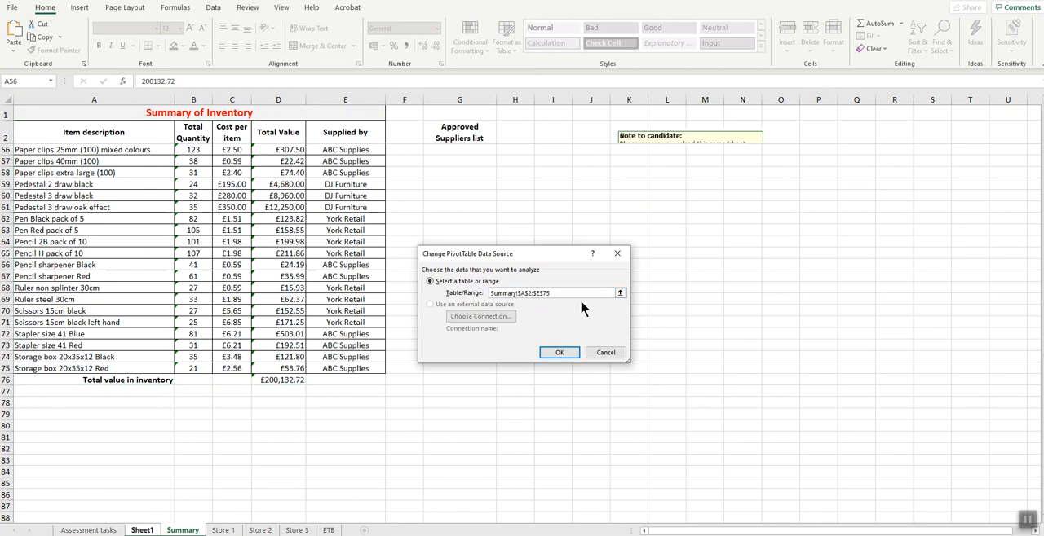
left_click(559, 351)
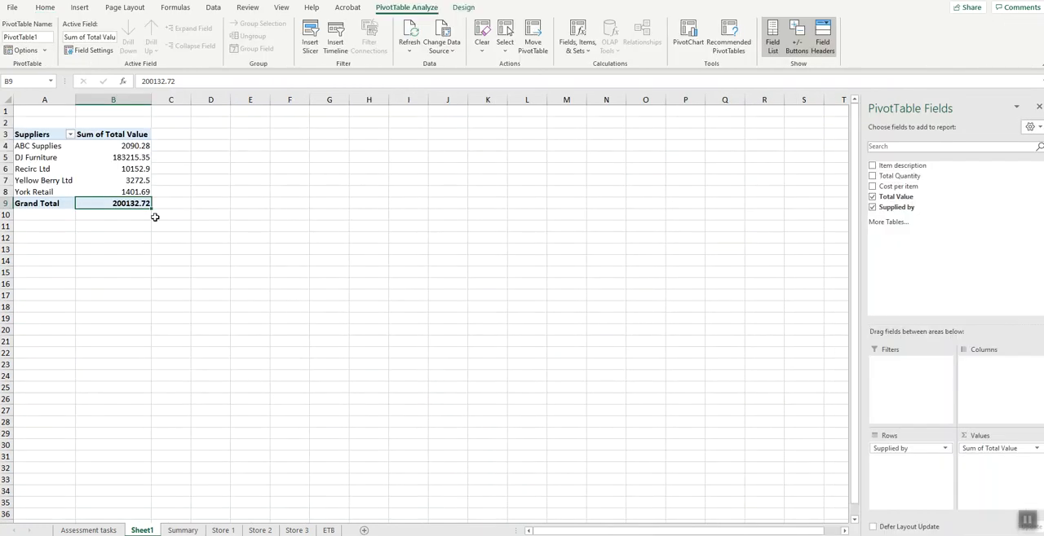
- Check the filter requirement on the Assessment tasks worksheet and filter the pivot table on Sheet1 to hide DJ Furniture
scroll(68, 210, "up", 3)
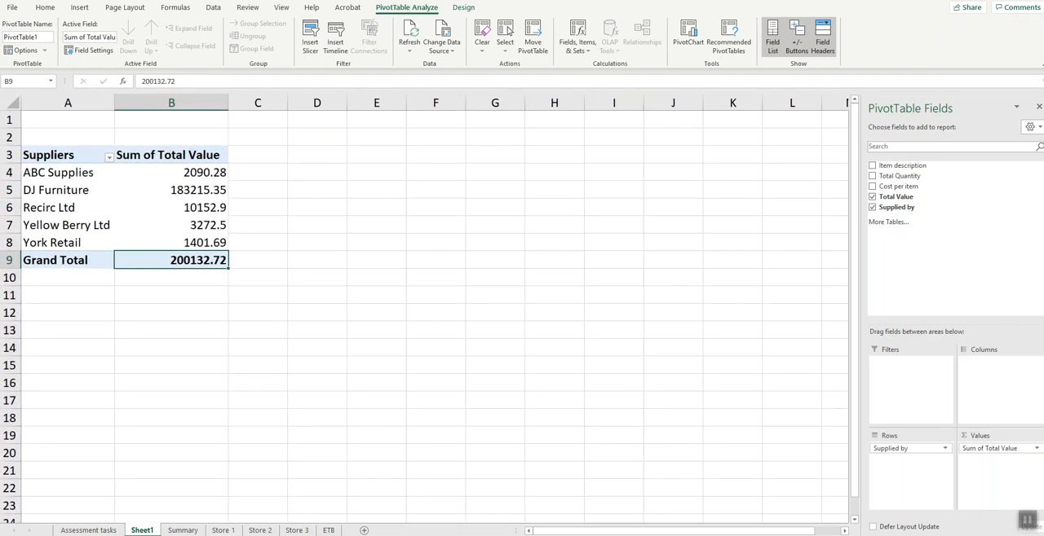
left_click(88, 530)
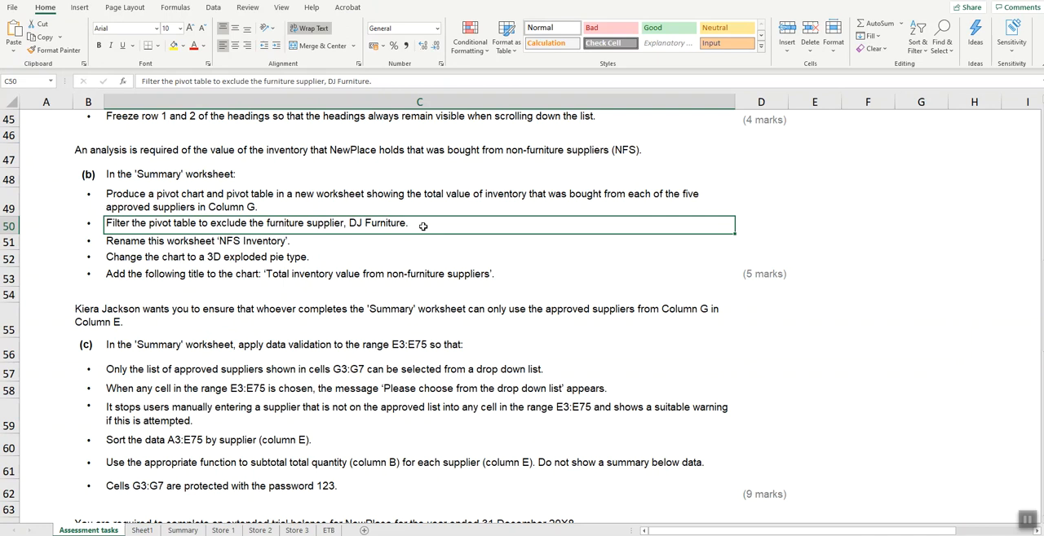
left_click(194, 531)
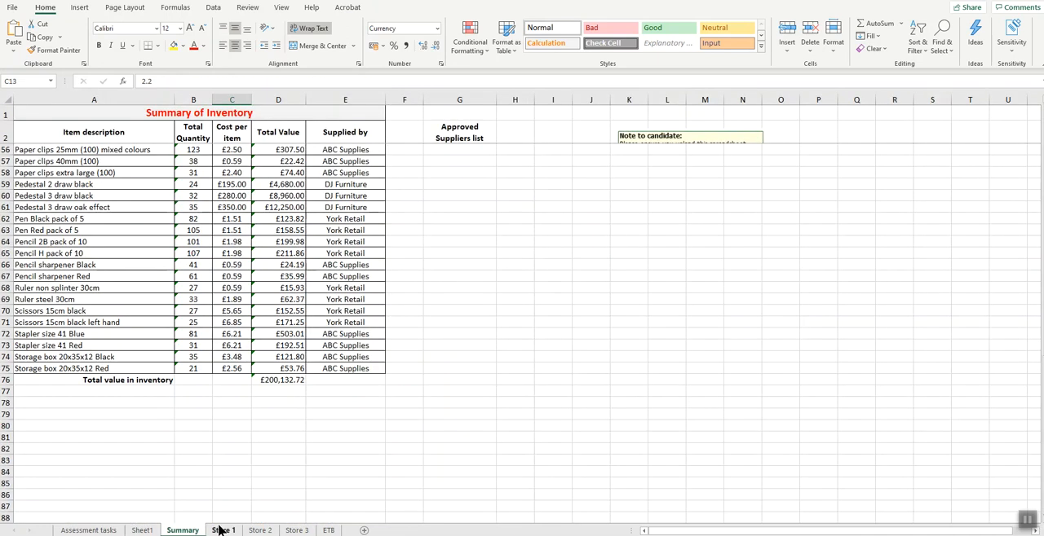
left_click(142, 530)
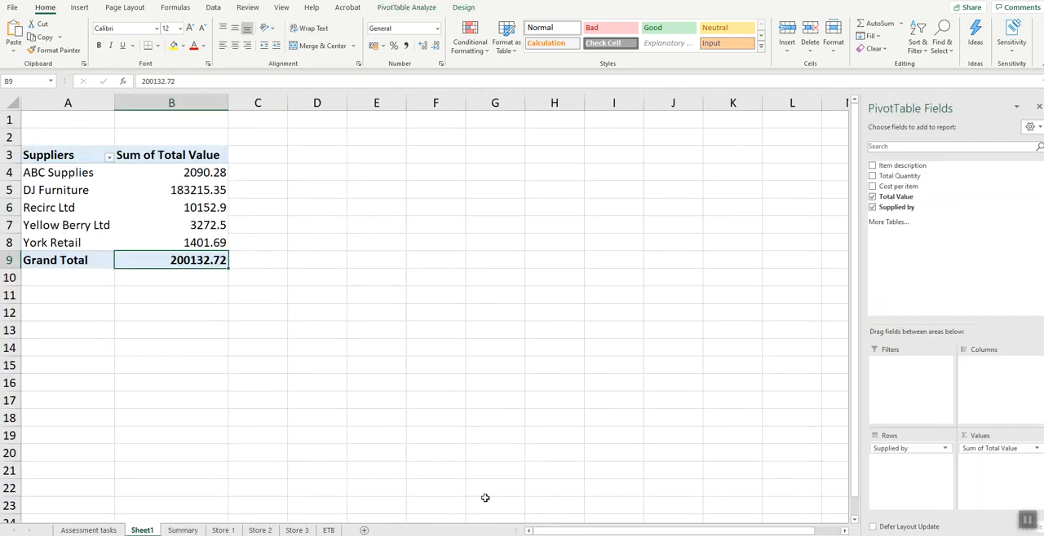
left_click(48, 194)
right_click(50, 202)
key("Escape")
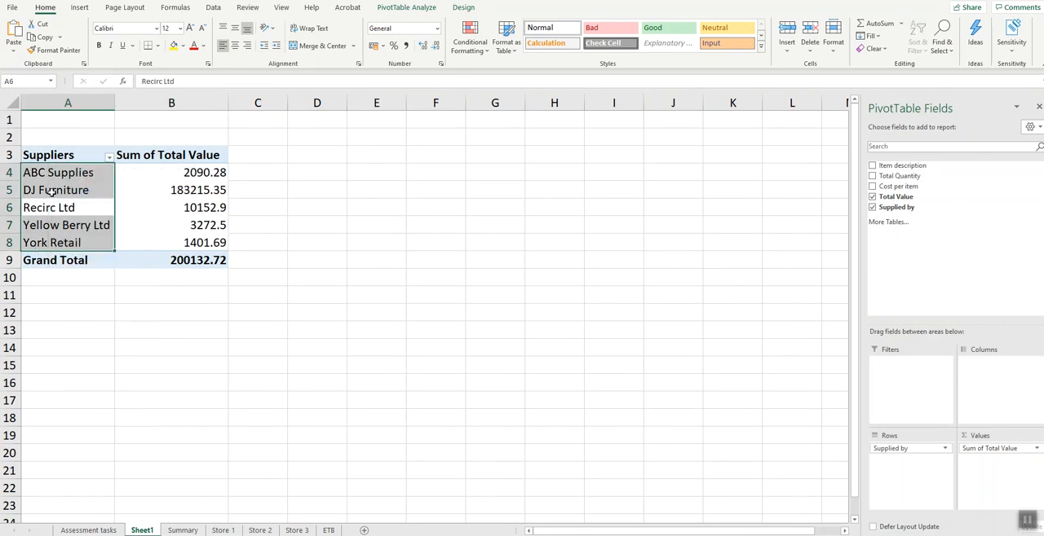
left_click(50, 192)
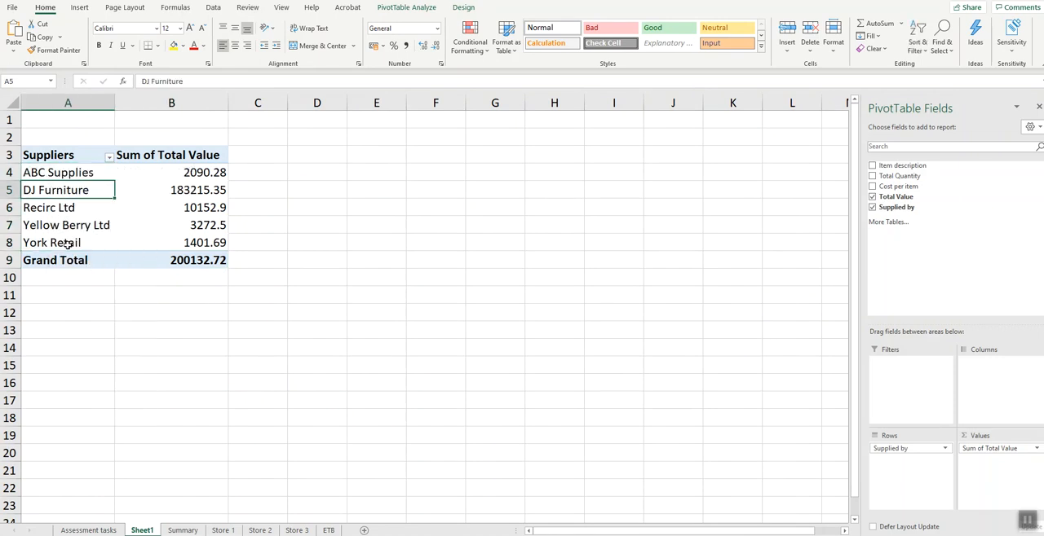
right_click(80, 191)
mouse_move(111, 261)
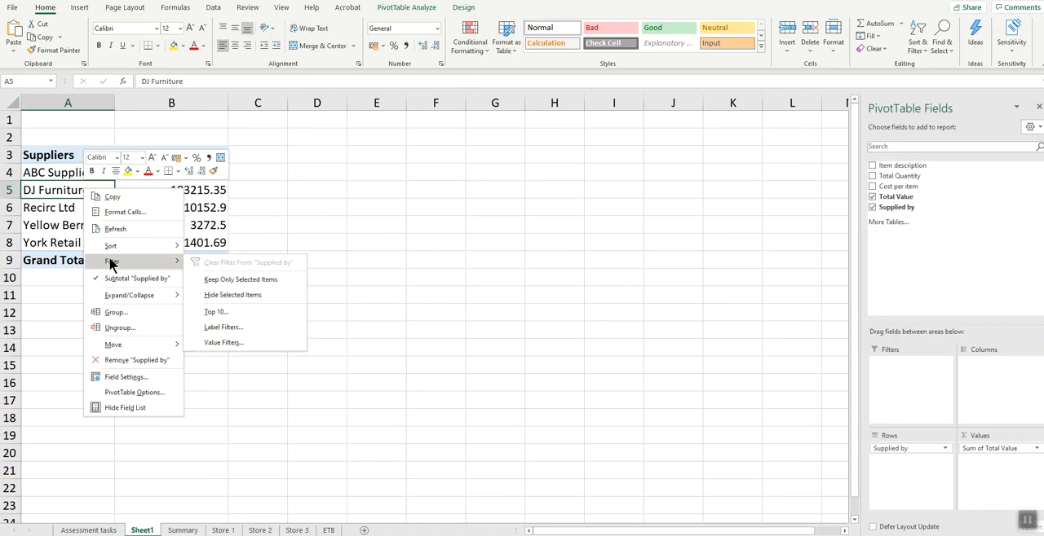
left_click(250, 295)
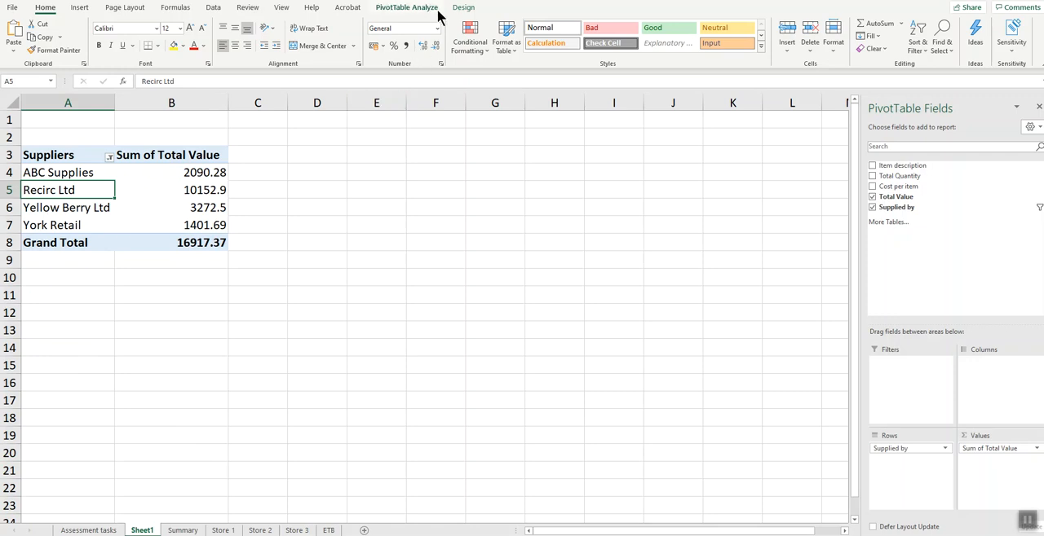
left_click(408, 8)
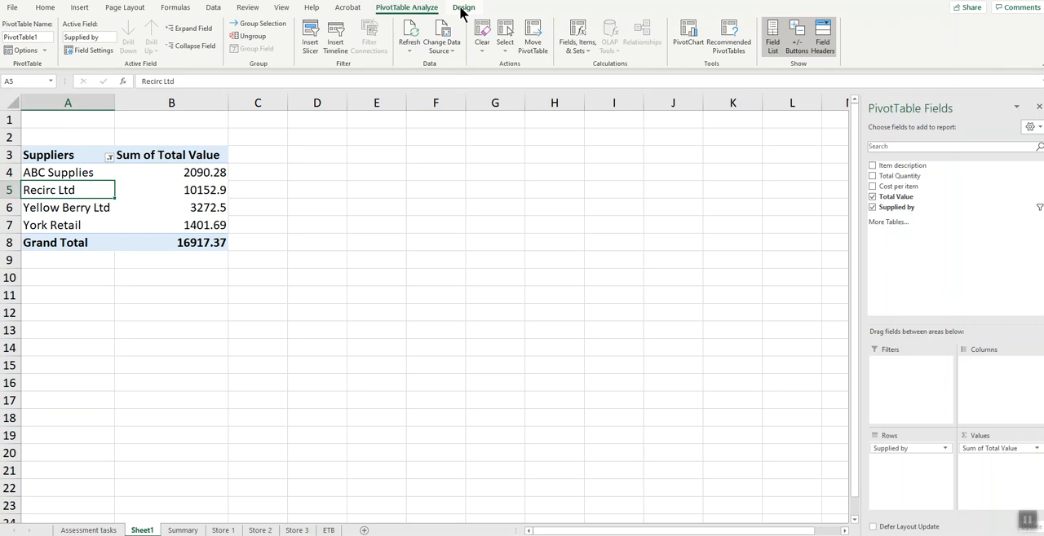
left_click(462, 10)
left_click(408, 9)
left_click(689, 33)
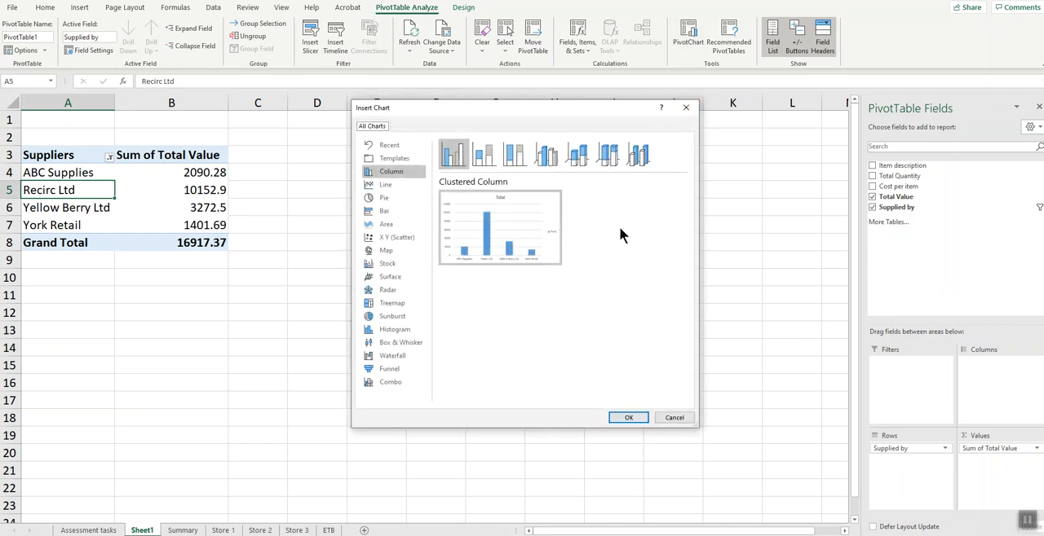
left_click_drag(515, 115, 410, 171)
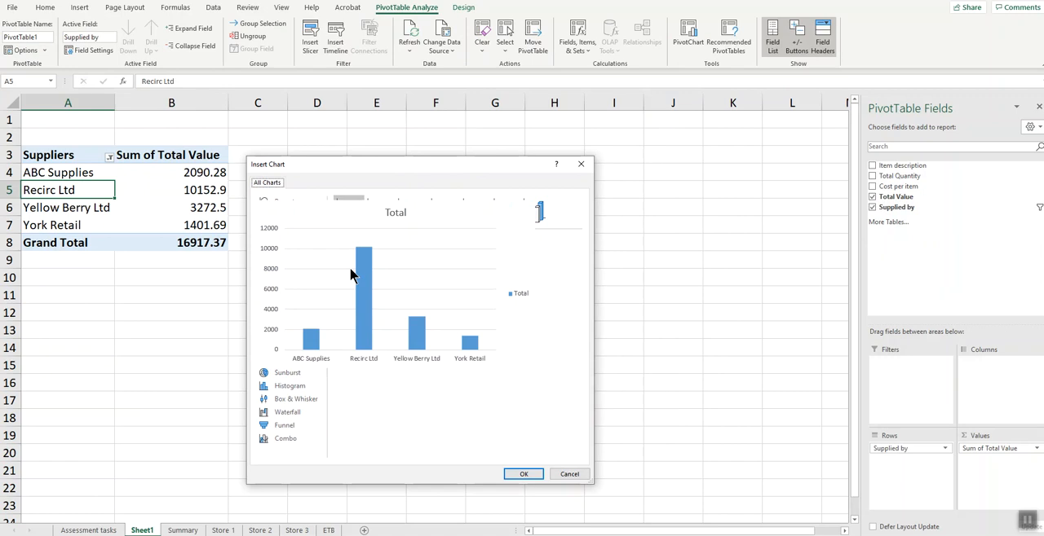
left_click(290, 256)
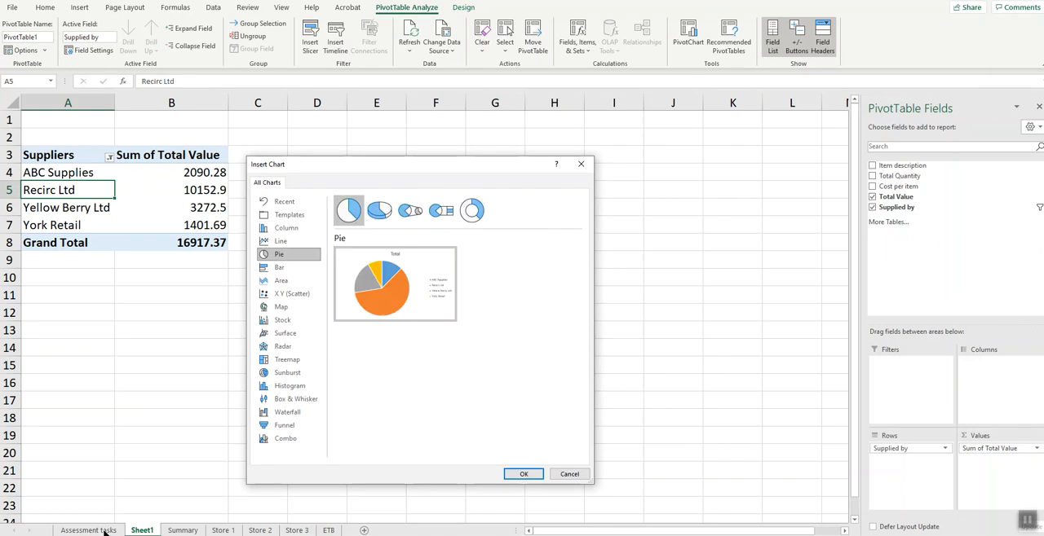
left_click(575, 477)
- Check the chart requirement on the Assessment tasks worksheet and insert a 3-D pie PivotChart from the supplier pivot table on Sheet1
left_click(82, 530)
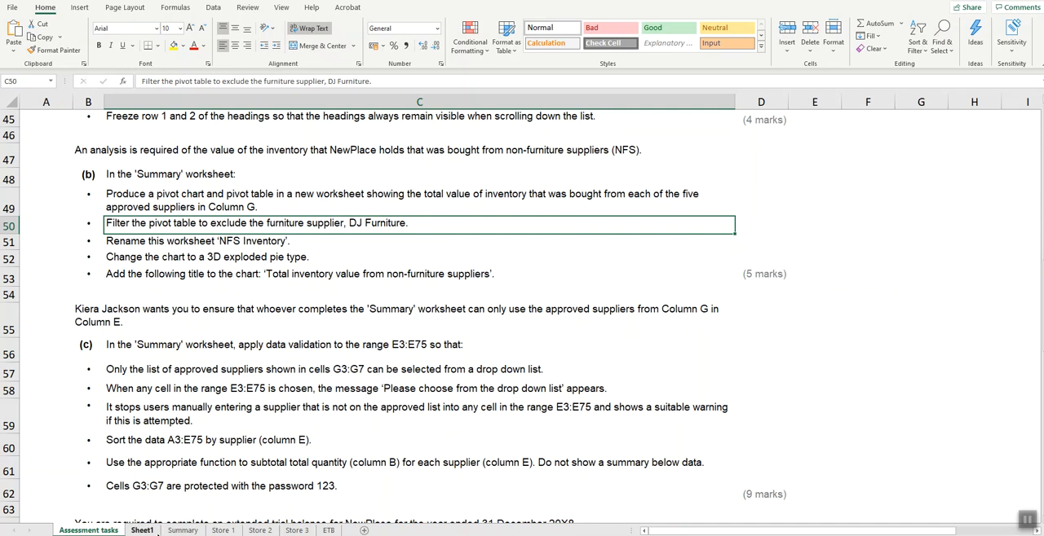
left_click(182, 531)
left_click(142, 531)
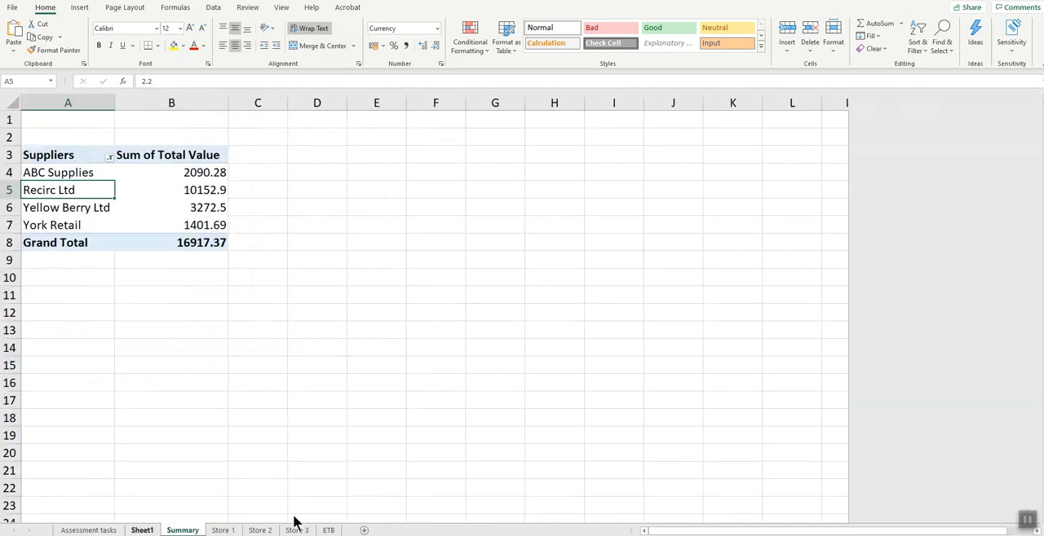
mouse_move(148, 198)
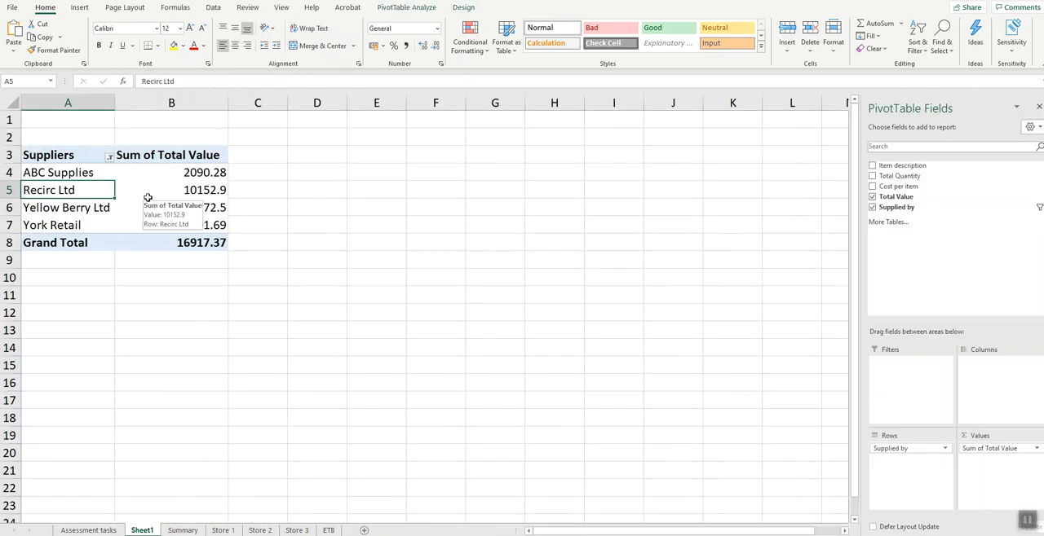
left_click(408, 8)
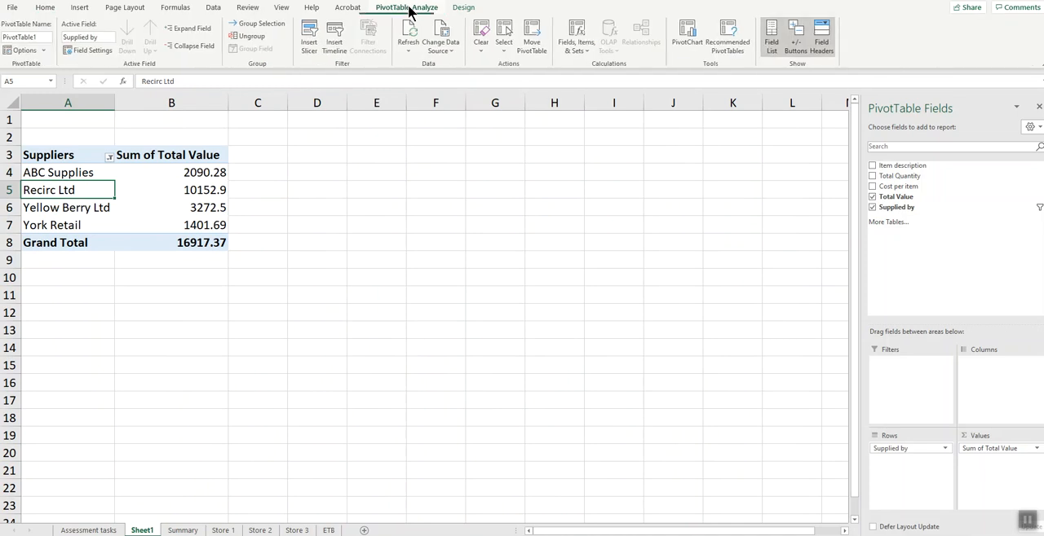
left_click(692, 40)
left_click(381, 200)
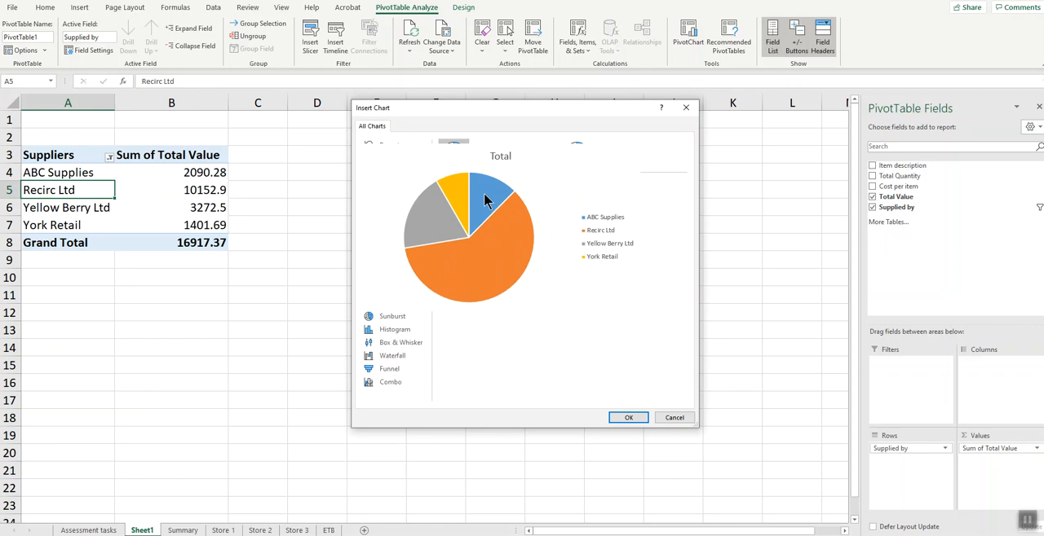
left_click(483, 155)
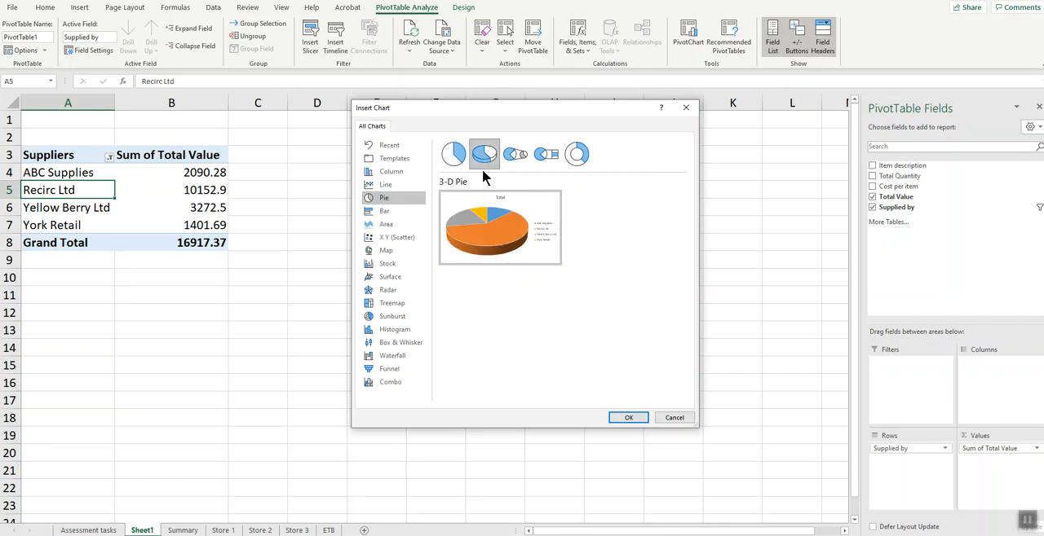
left_click(633, 417)
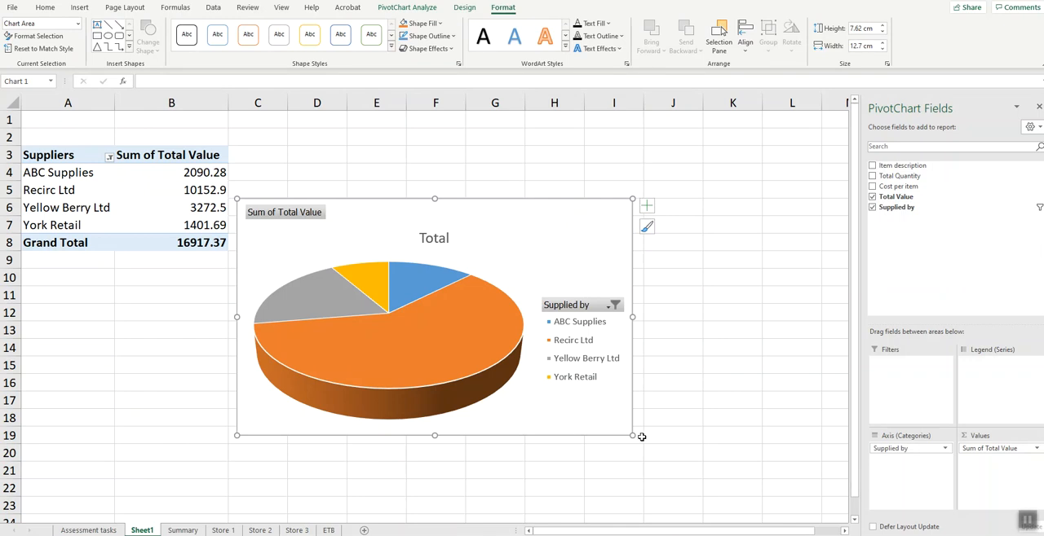
- Enlarge the pivot chart to about 14.33 cm wide by 8.98 cm high and pull all its slices slightly apart as an exploded pie
left_click_drag(633, 436, 681, 478)
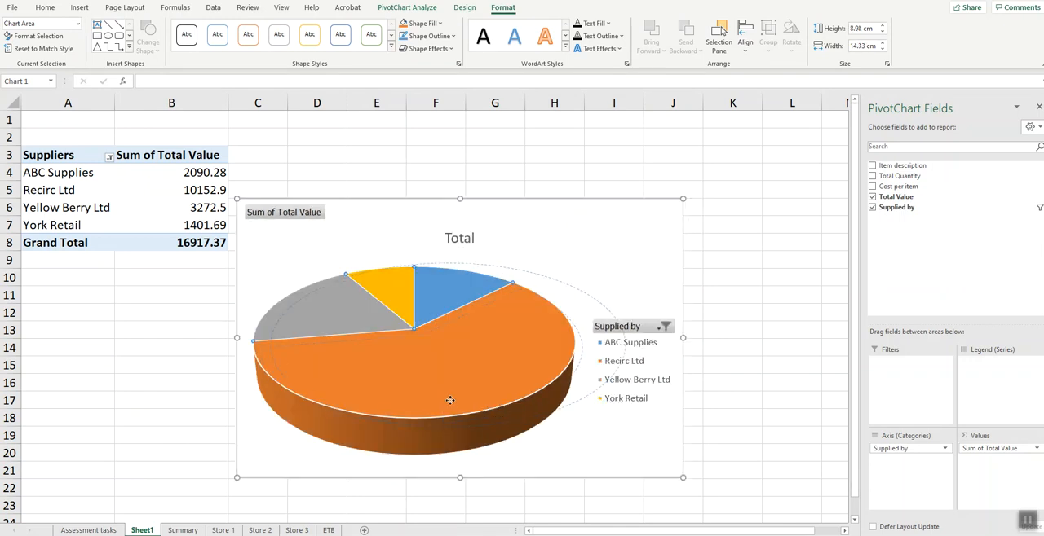
left_click_drag(447, 398, 450, 402)
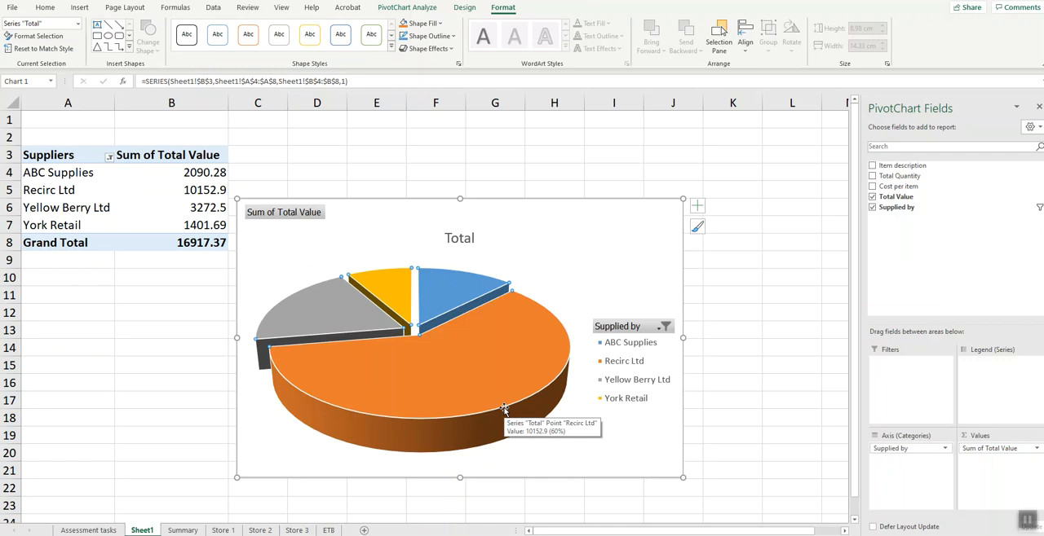
- Replace the pie chart's title with "Total sales from non furniture suppliers"
left_click(468, 243)
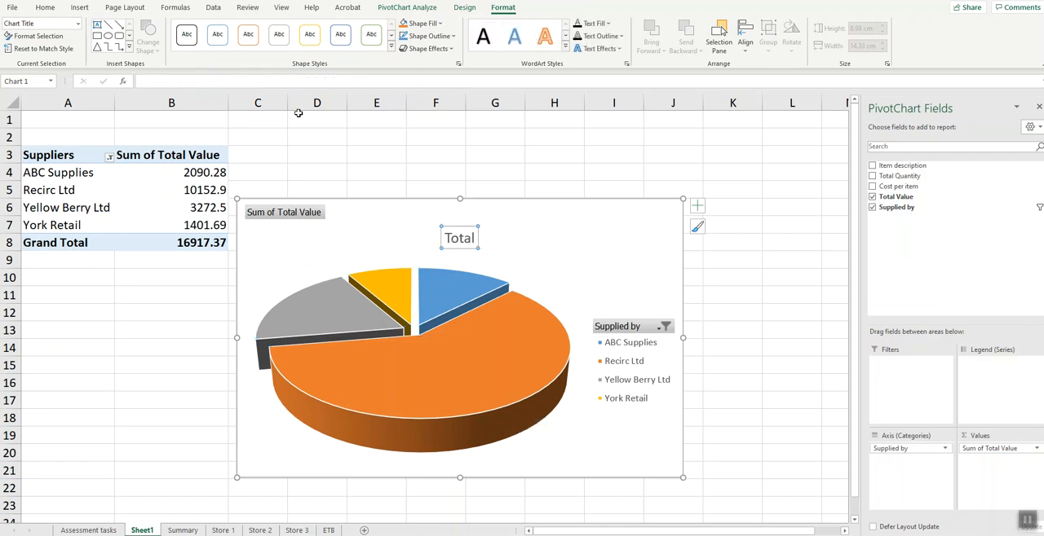
left_click(344, 95)
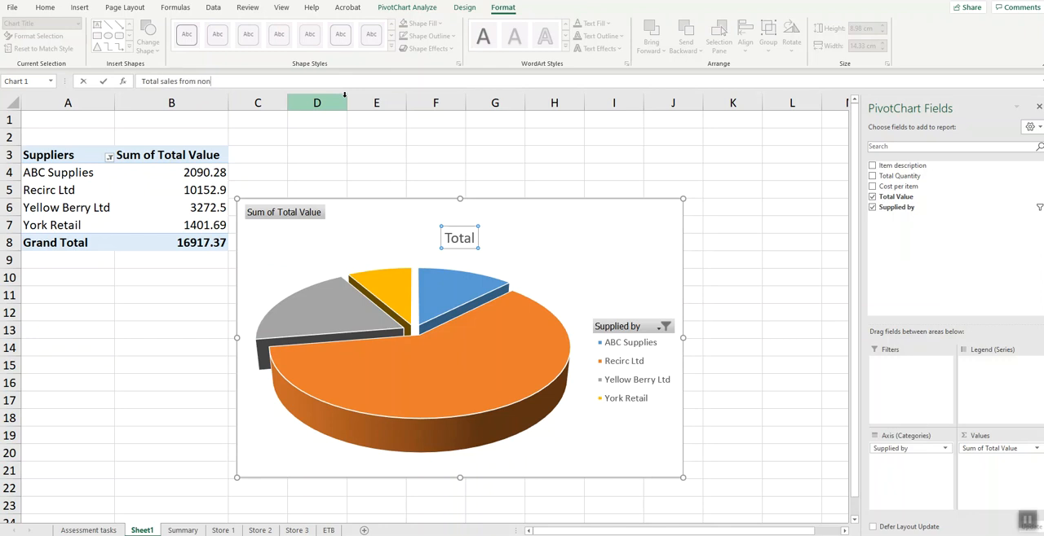
type("Total sales from non furniture suppliers")
key("Return")
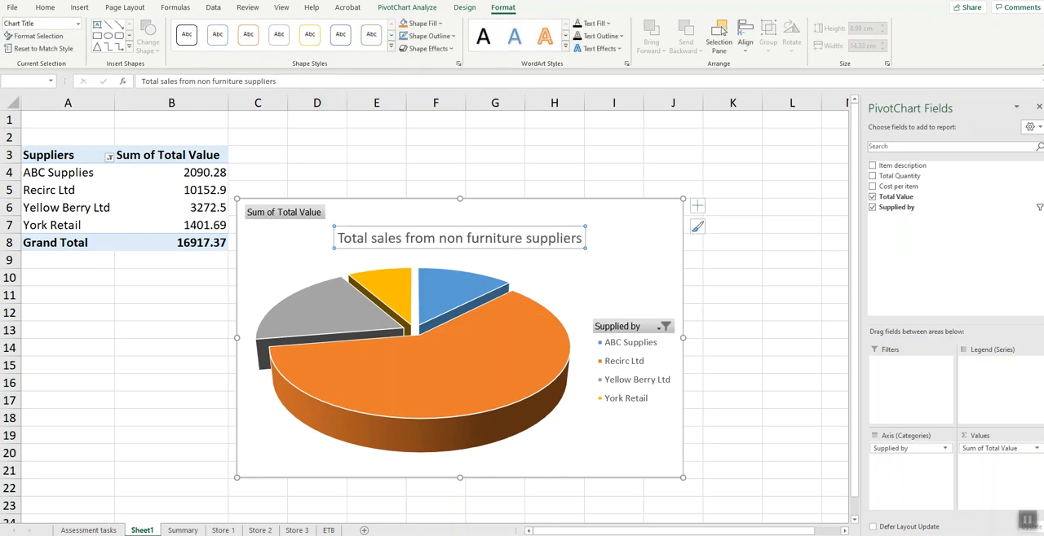
- Check the required title on the Assessment tasks worksheet and replace the word "sales" in the chart title with "inventory value"
left_click(88, 531)
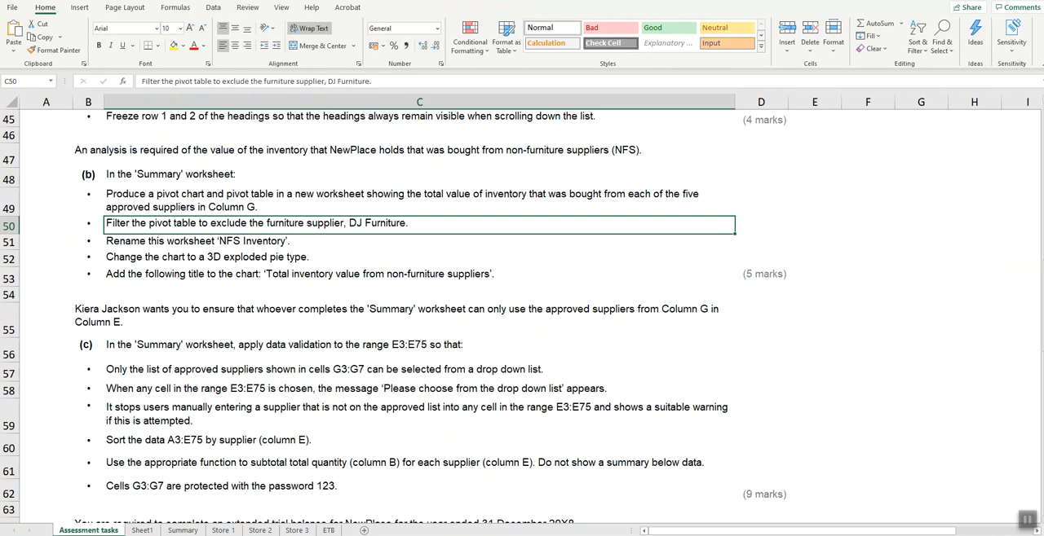
left_click(182, 531)
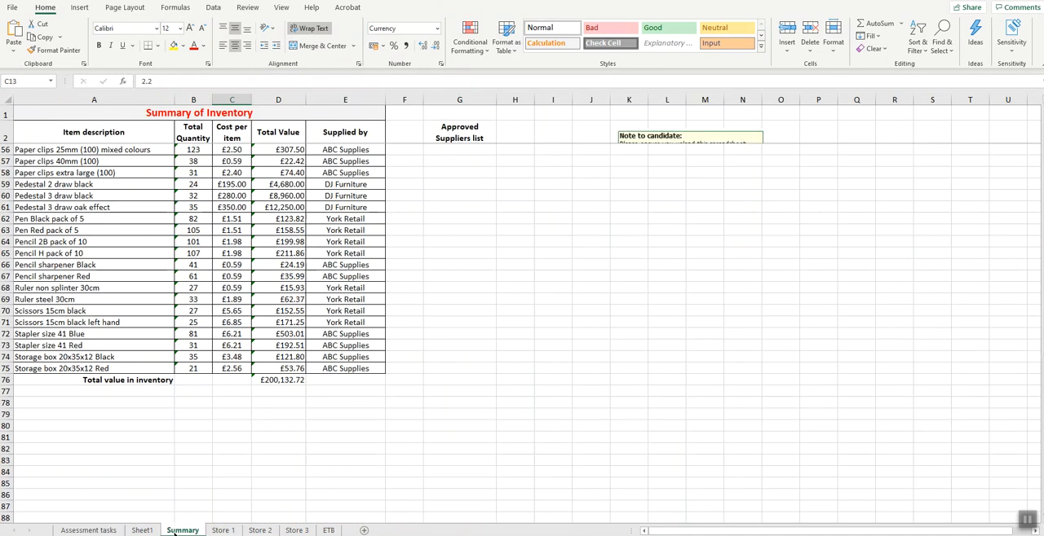
left_click(142, 531)
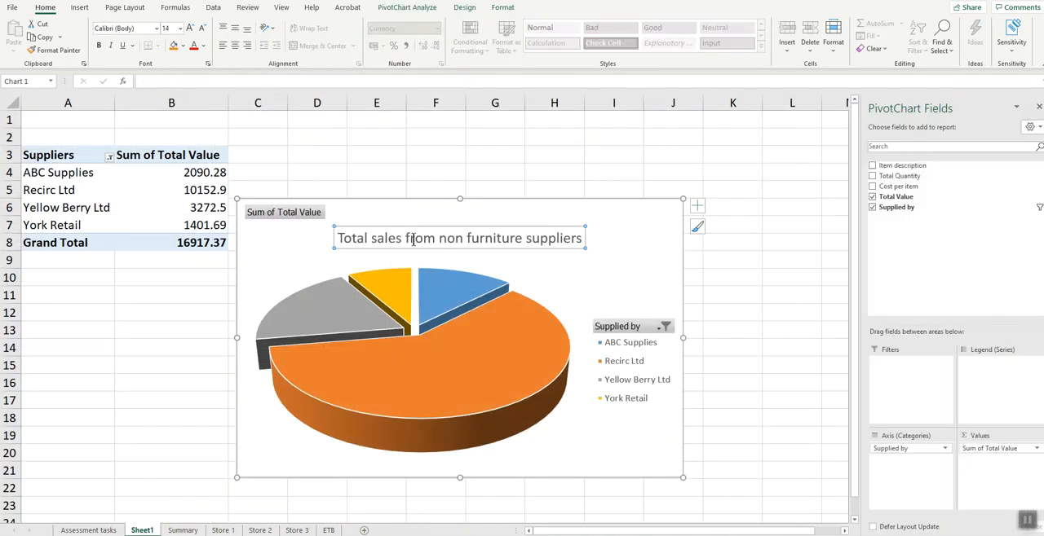
double_click(409, 237)
double_click(396, 238)
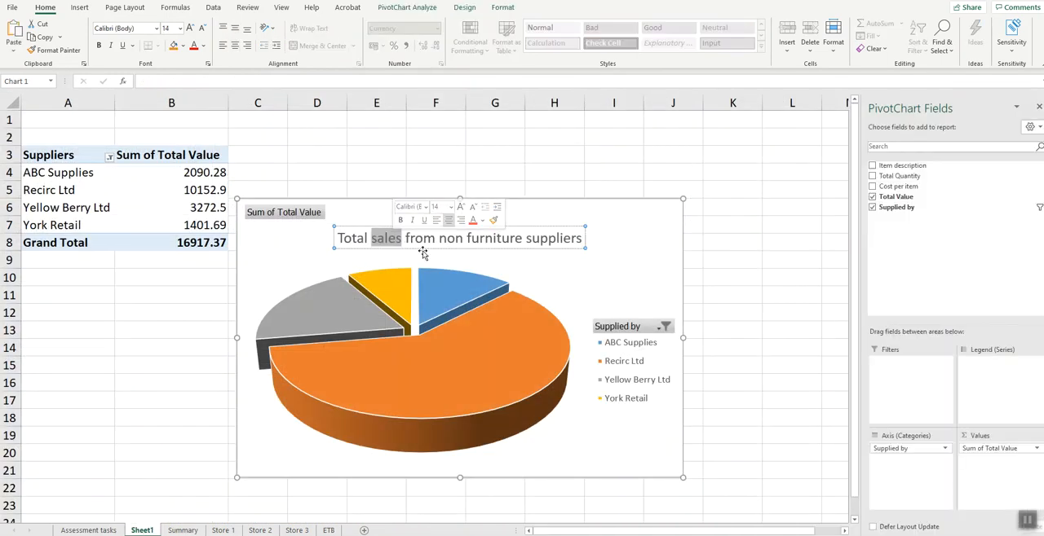
type("inventory vlu")
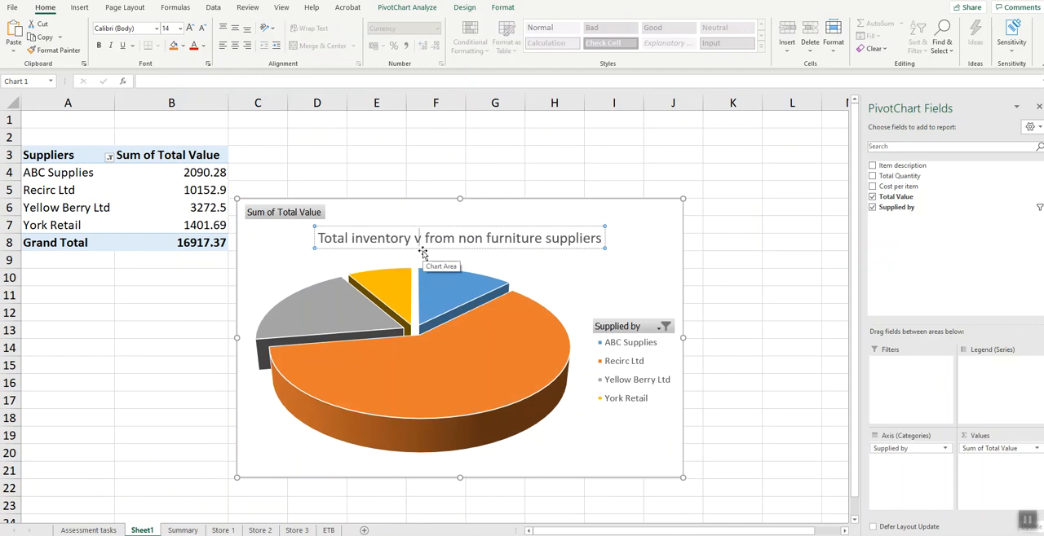
key("BackSpace")
key("BackSpace")
type("alu")
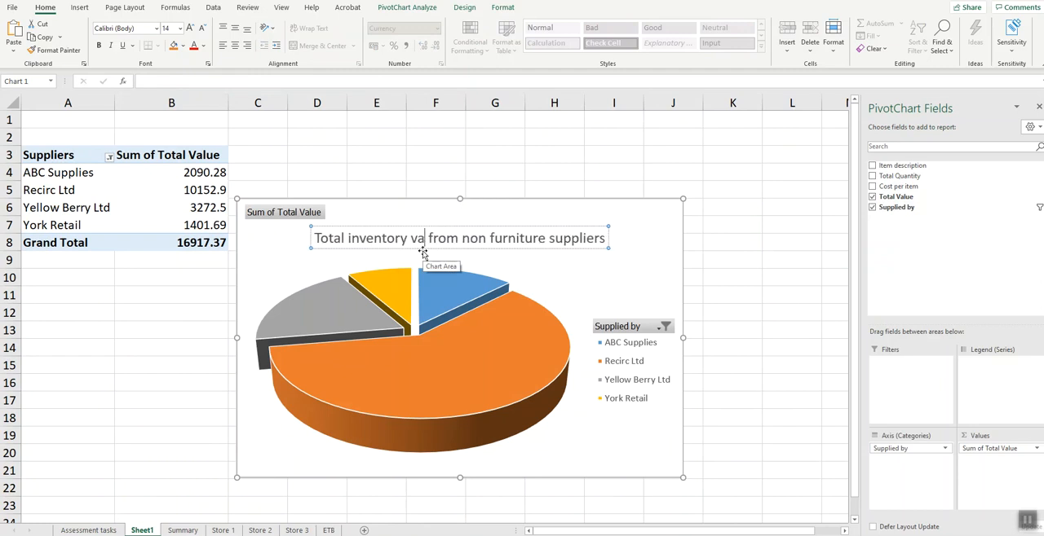
type("e")
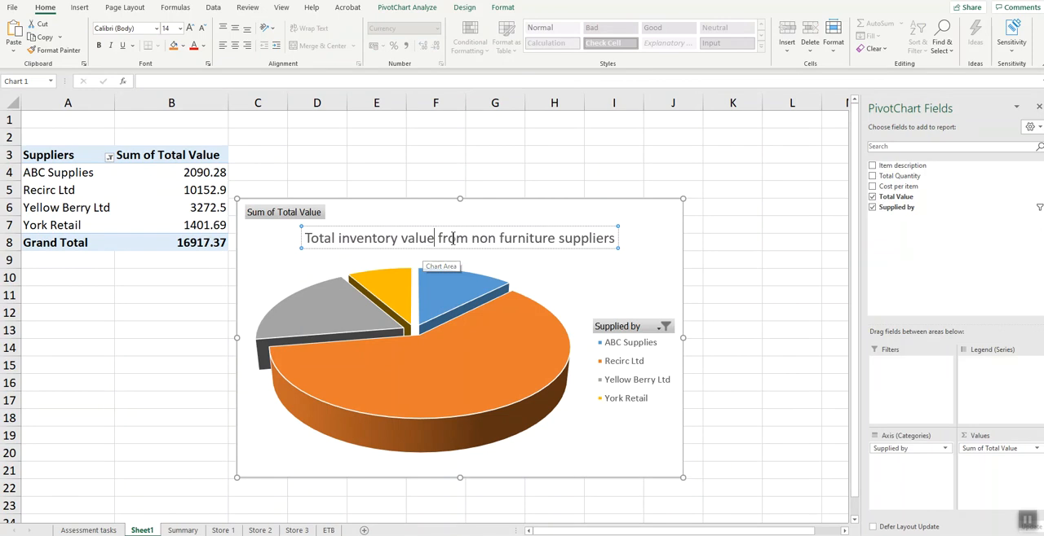
left_click(136, 318)
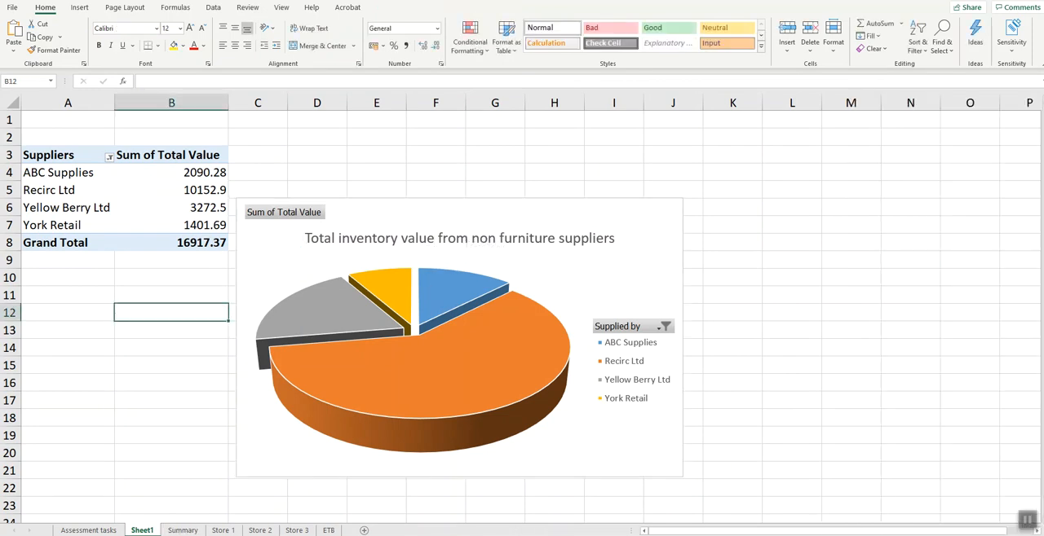
- Read the part (c) data validation requirements on the Assessment tasks worksheet and select the supplier cells E3:E75 on the Summary worksheet
left_click(89, 530)
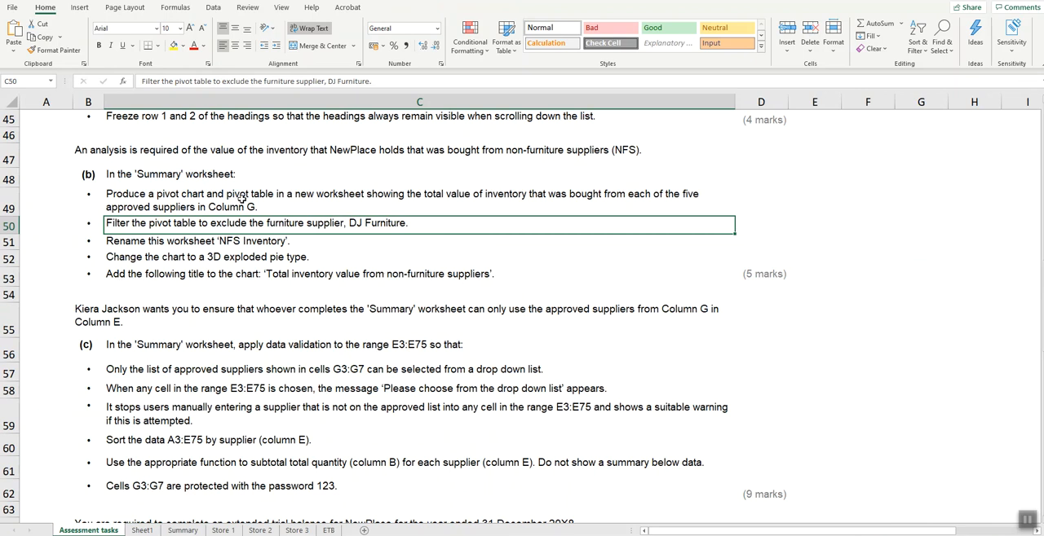
scroll(590, 285, "down", 1)
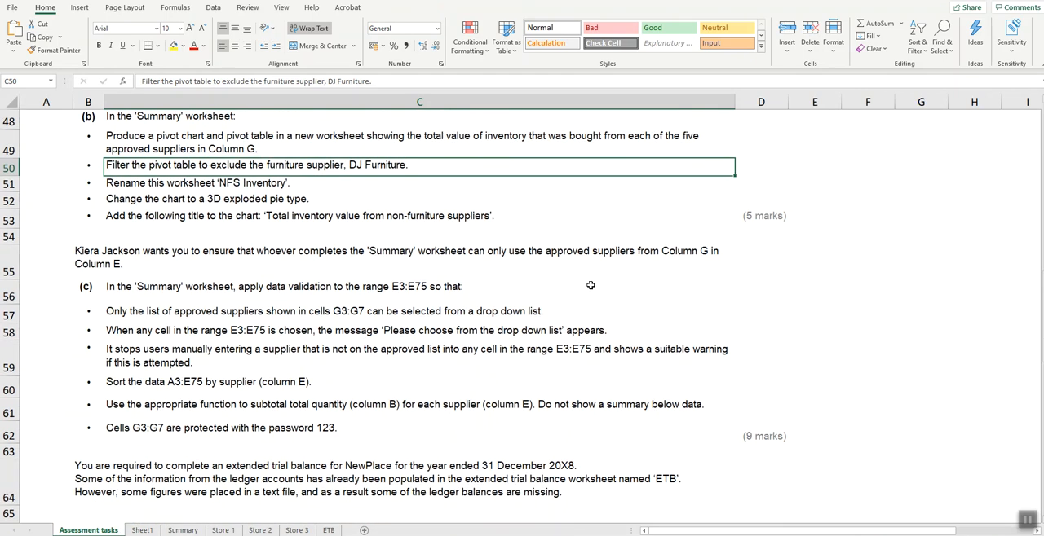
scroll(590, 286, "down", 1)
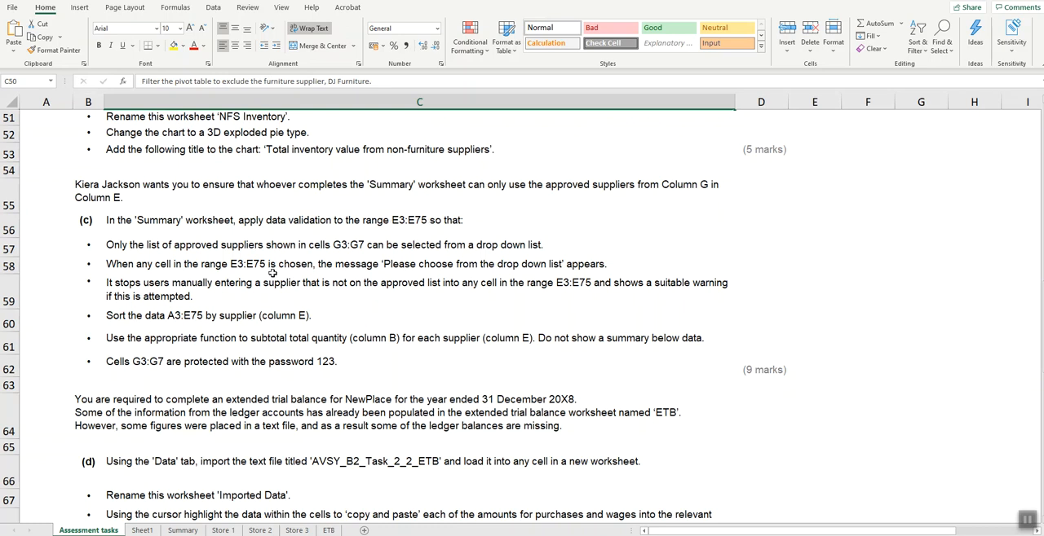
left_click(181, 531)
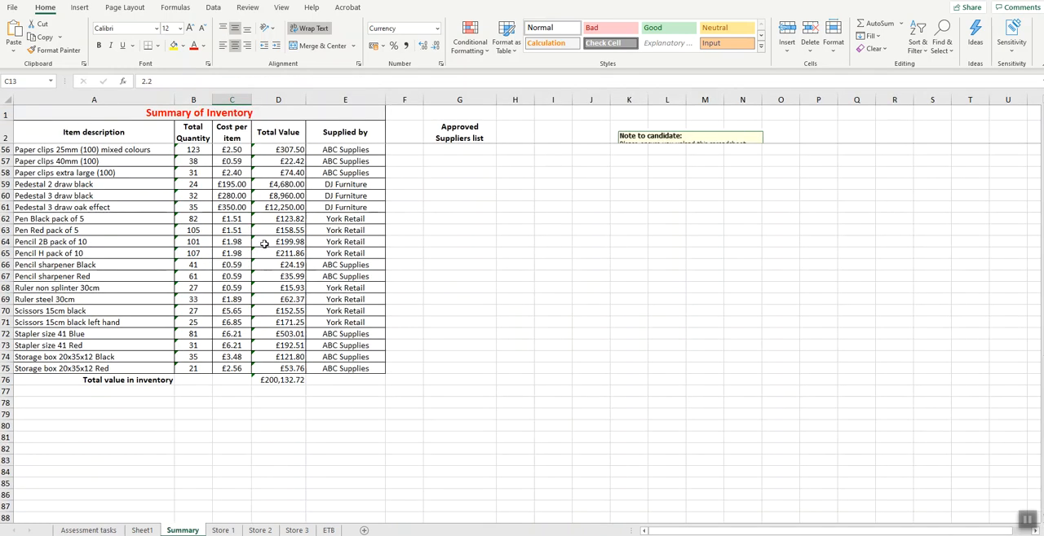
scroll(264, 244, "up", 18)
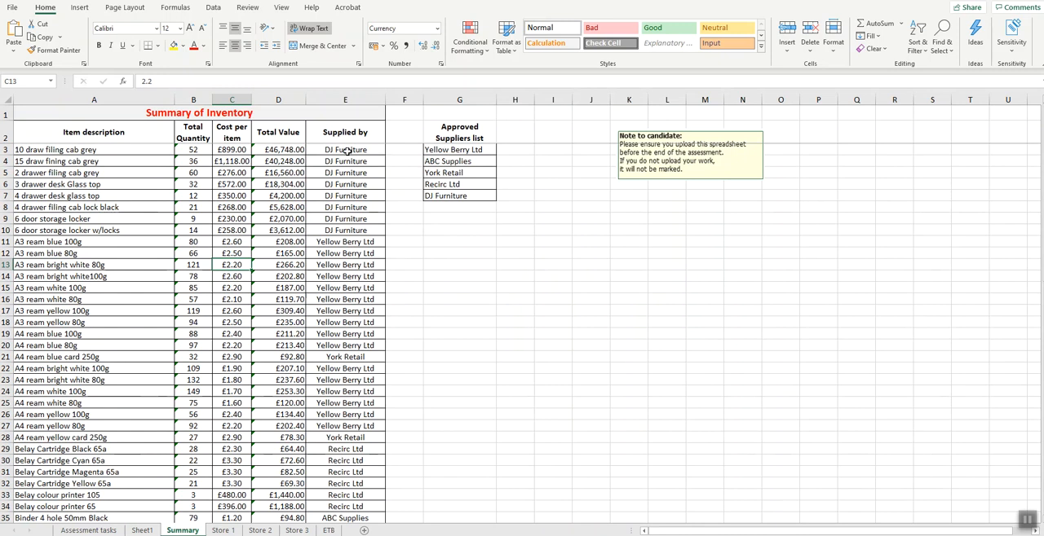
left_click_drag(346, 151, 359, 494)
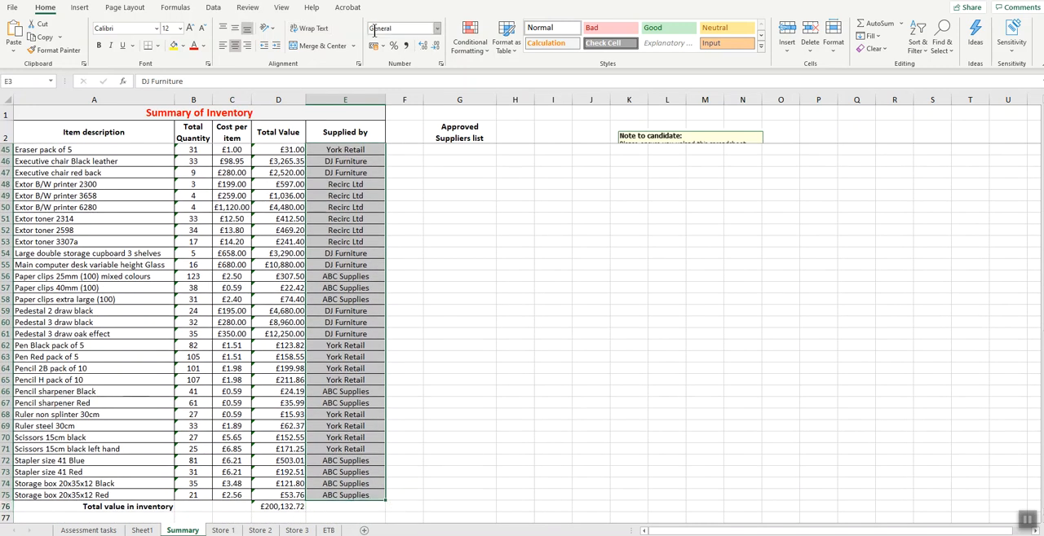
left_click(213, 8)
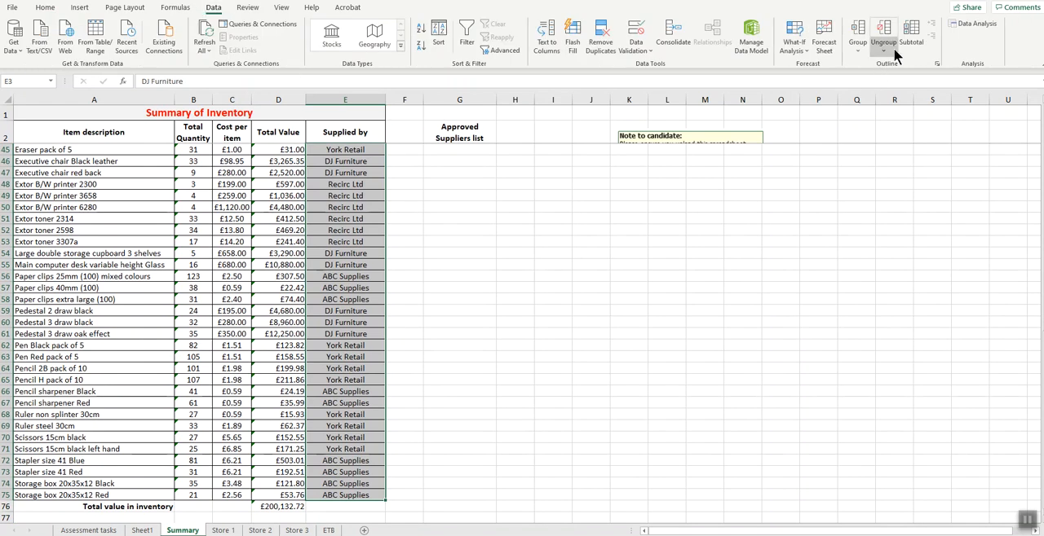
left_click(645, 51)
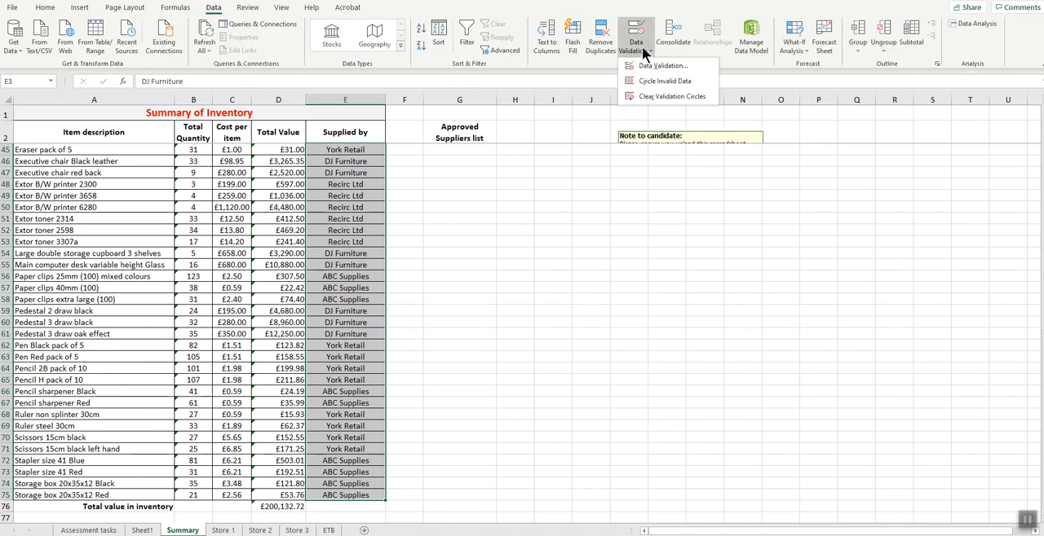
left_click(644, 65)
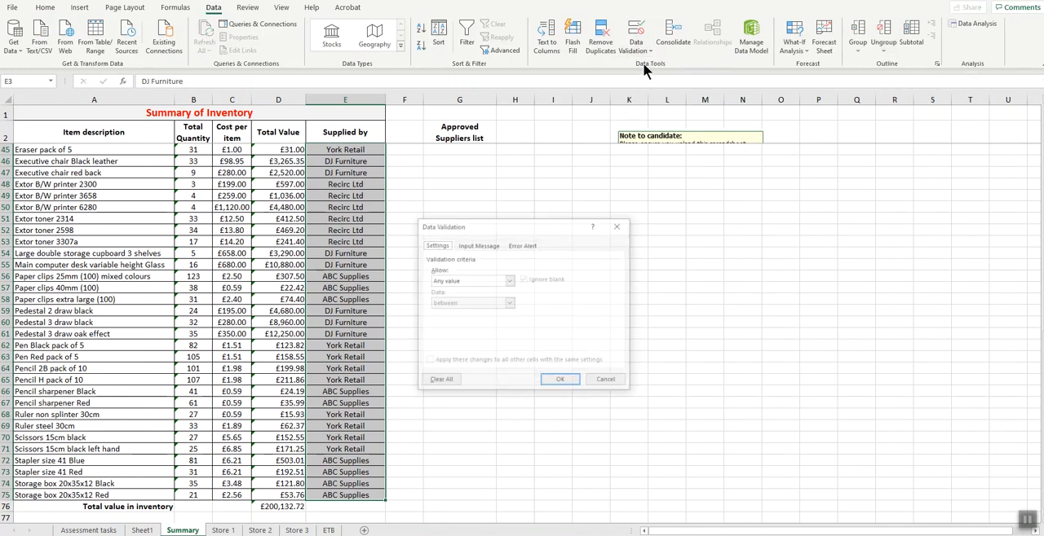
left_click(507, 282)
left_click(443, 313)
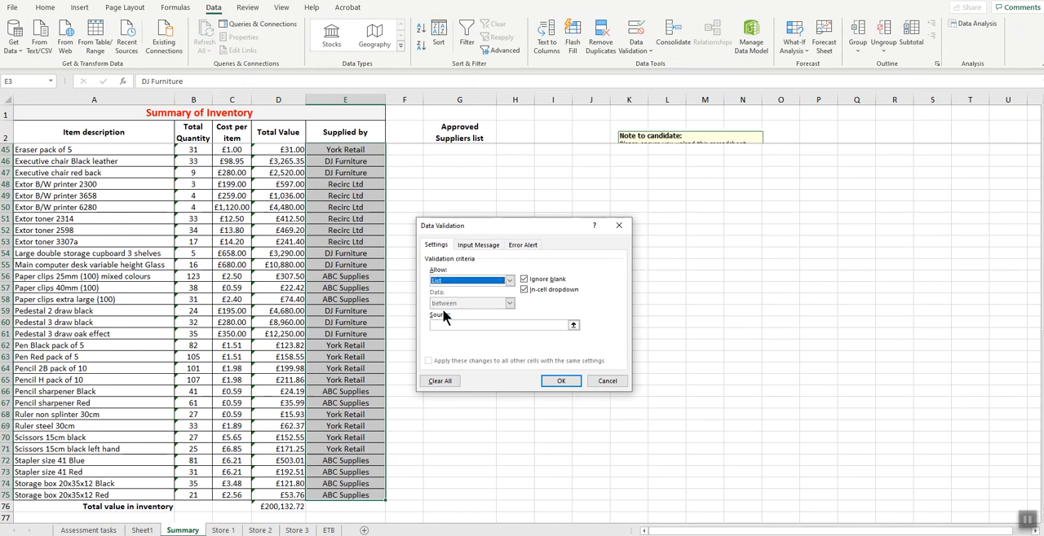
left_click(447, 325)
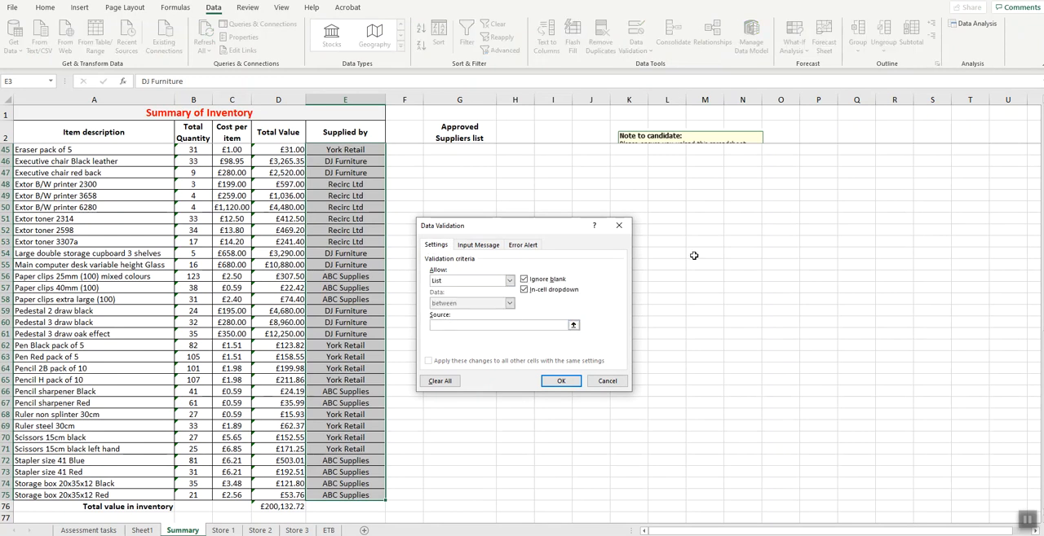
scroll(694, 255, "up", 14)
left_click_drag(474, 147, 475, 198)
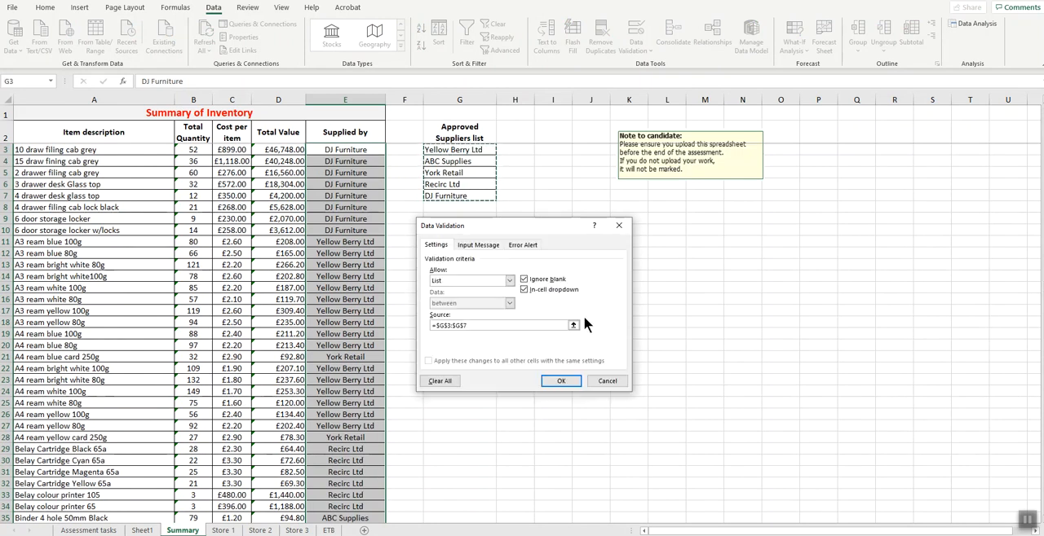
left_click(478, 245)
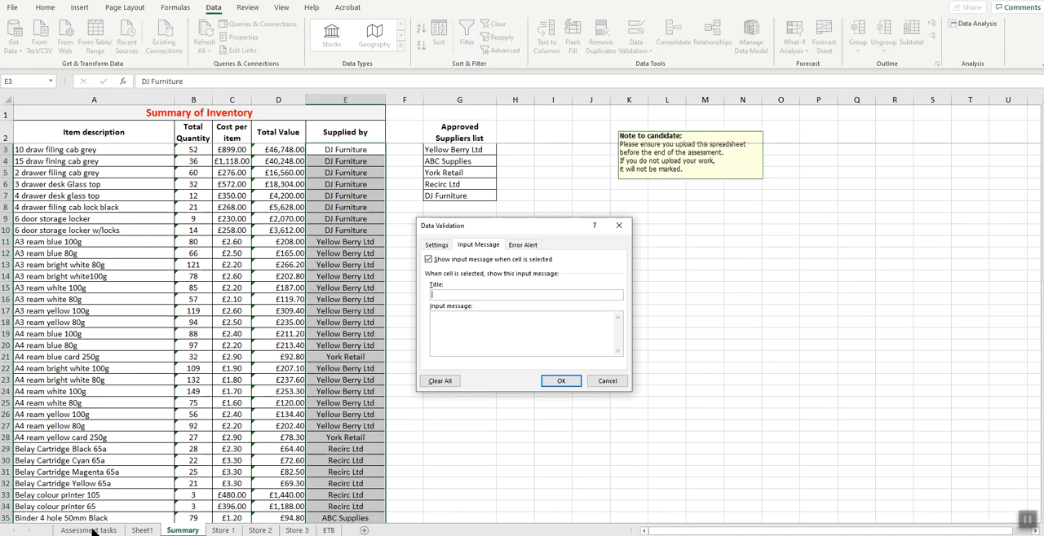
left_click(611, 382)
- Check the part (c) requirements and set the validation for E3:E75 on Summary to a list sourced from the approved suppliers in G3:G7
left_click(88, 531)
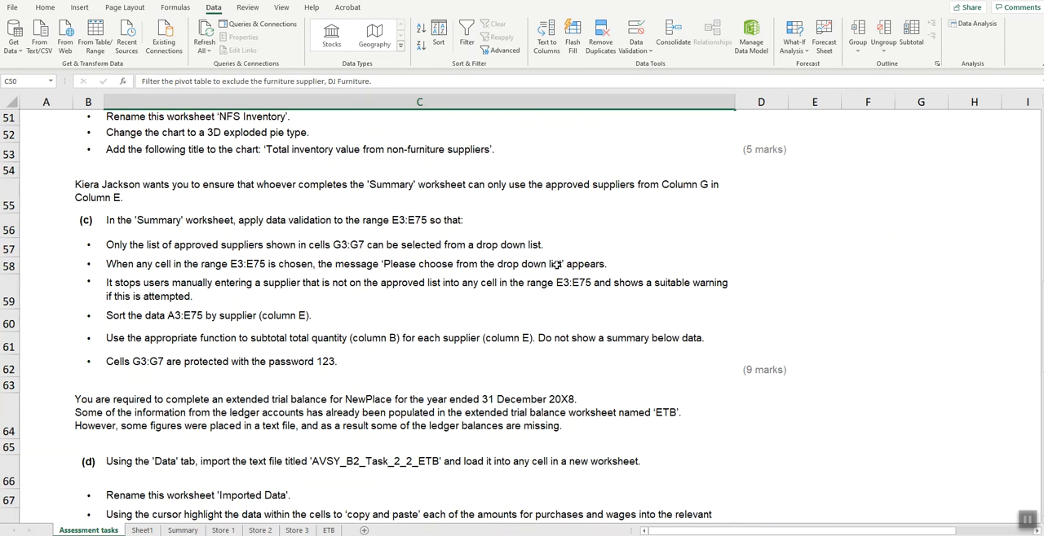
left_click(176, 530)
left_click(652, 52)
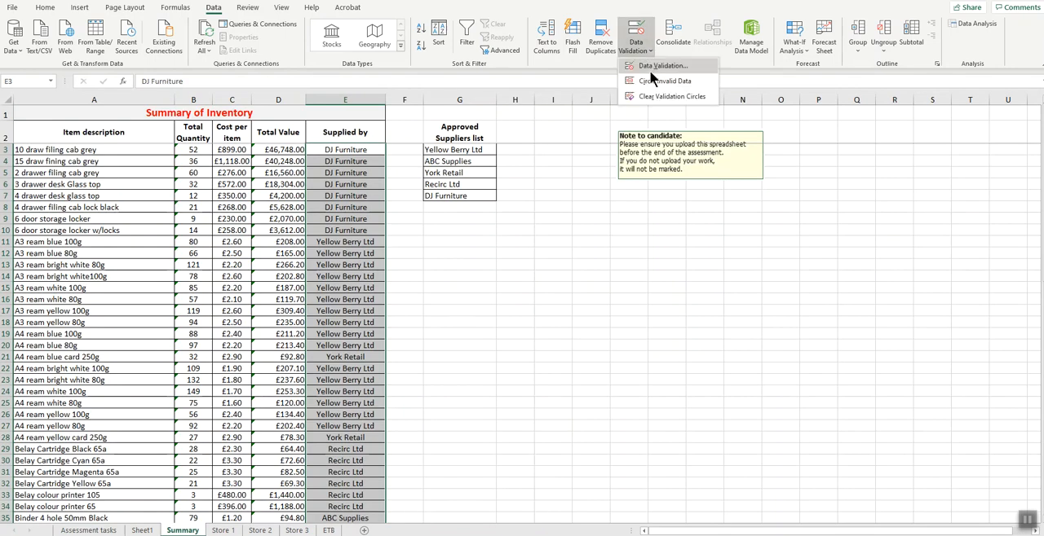
left_click(656, 75)
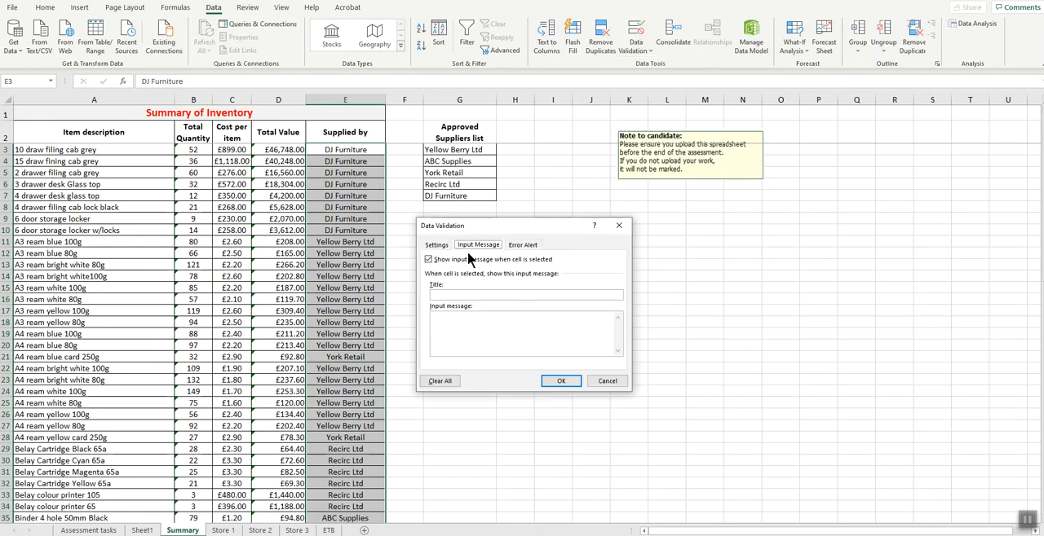
left_click(438, 245)
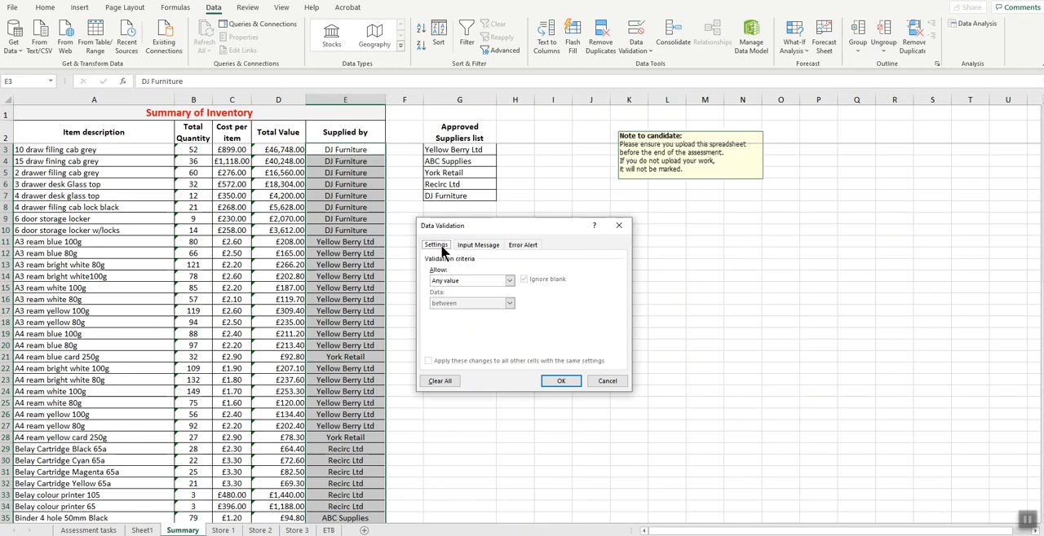
left_click(508, 280)
left_click(456, 313)
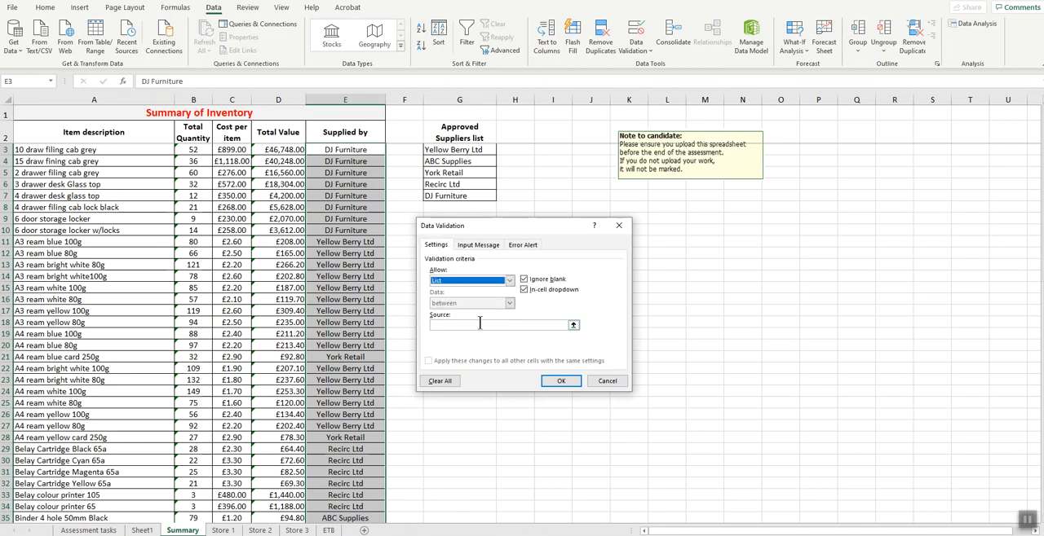
left_click(471, 326)
left_click_drag(455, 150, 461, 208)
- Set the validation's input message to "Please choose from the drop down list", leaving its title blank
left_click(478, 245)
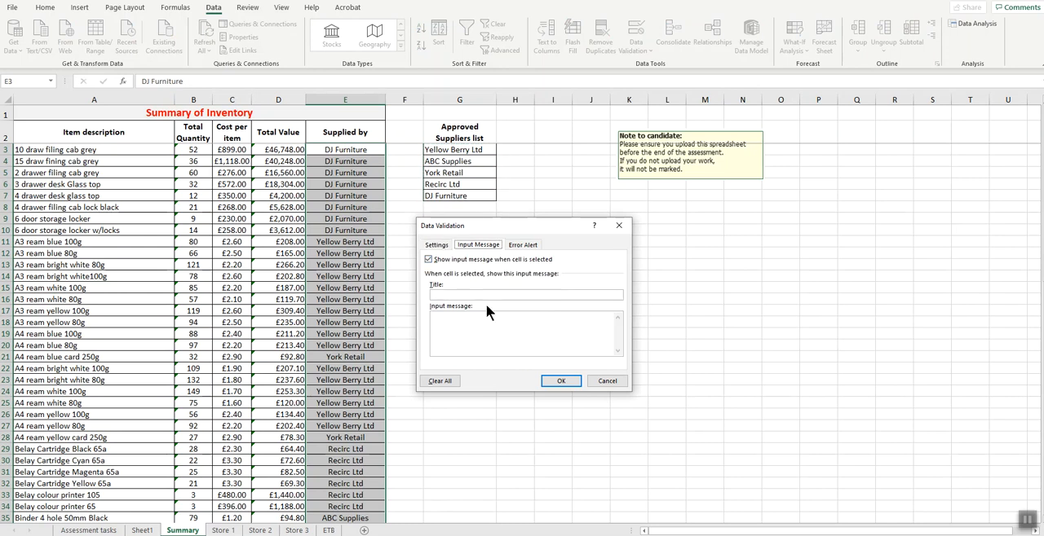
type("Please choose from the drop down")
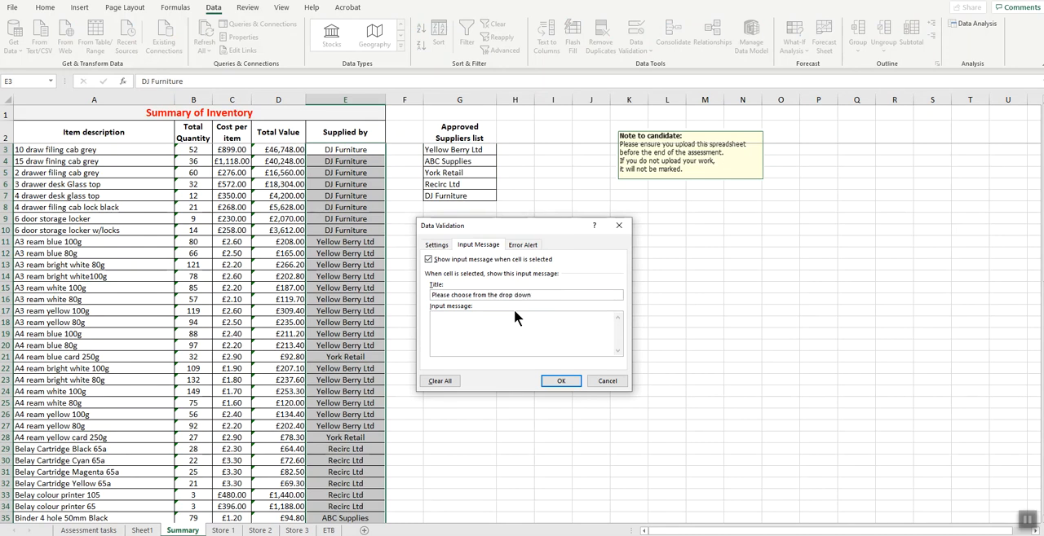
left_click_drag(531, 296, 430, 298)
key("ctrl+x")
left_click(441, 316)
key("ctrl+v")
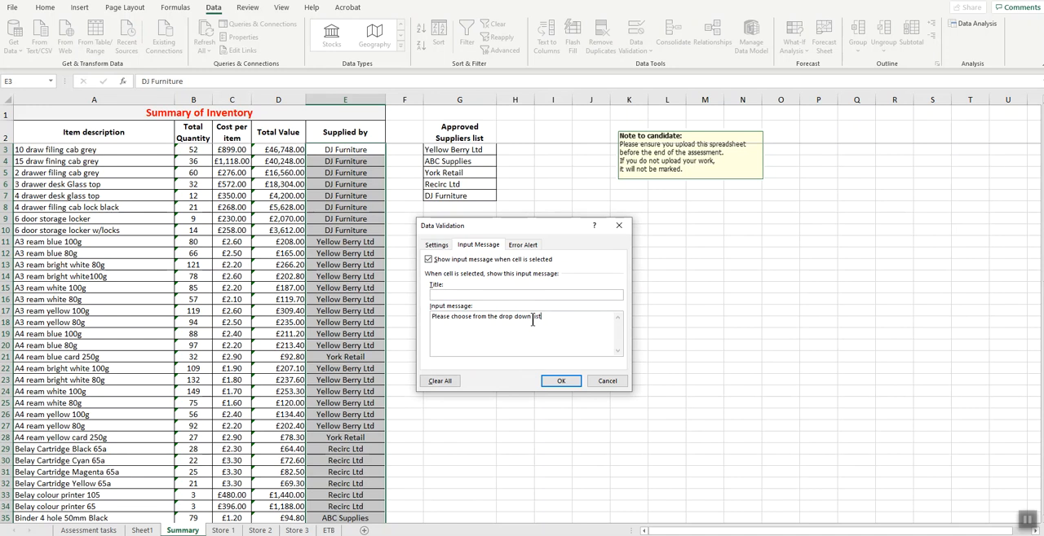
- Give the Stop error alert the title "Error", reuse the input message text as its error message, and apply the validation
left_click_drag(544, 317, 431, 314)
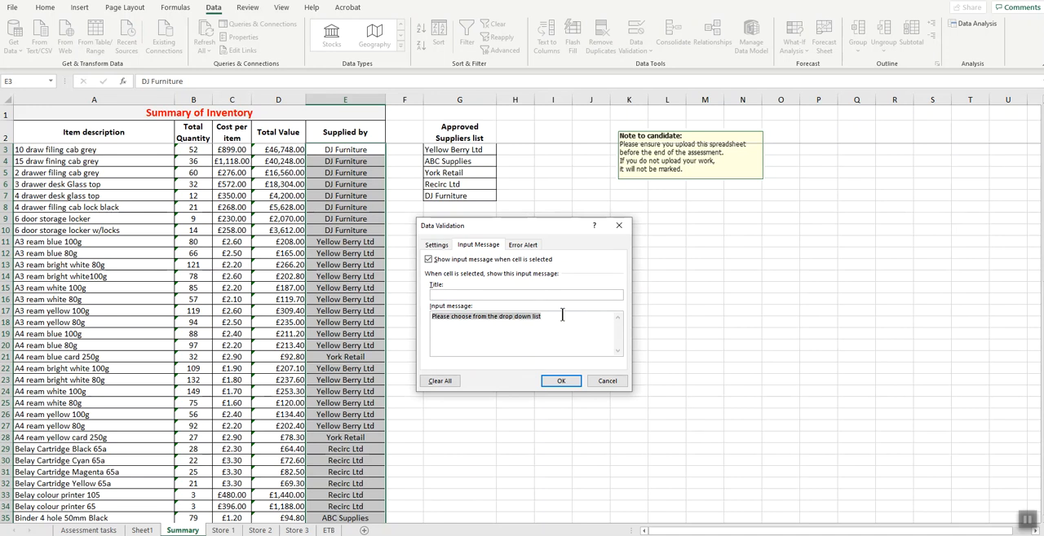
left_click(526, 245)
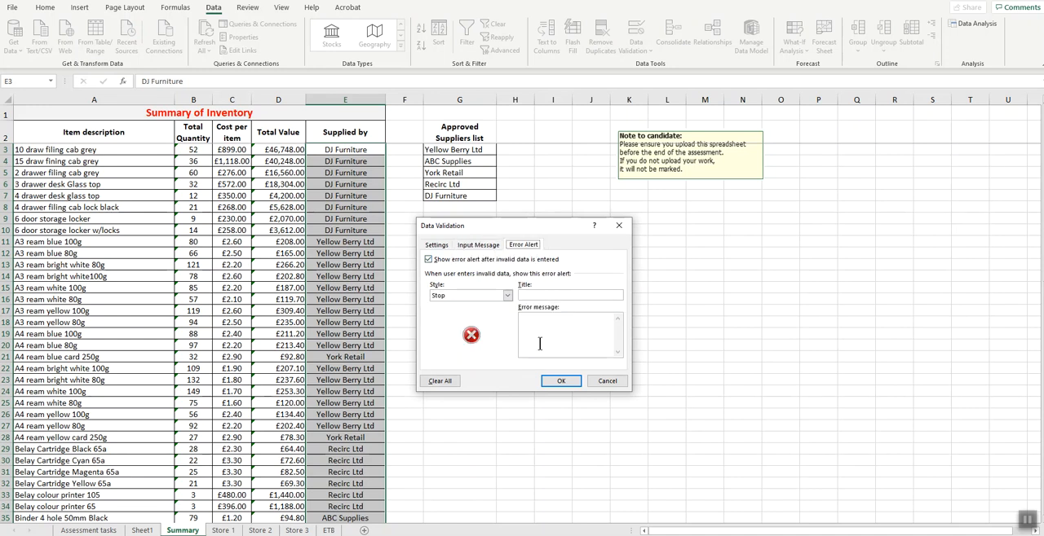
left_click(558, 294)
type("Error")
left_click(554, 326)
key("ctrl+v")
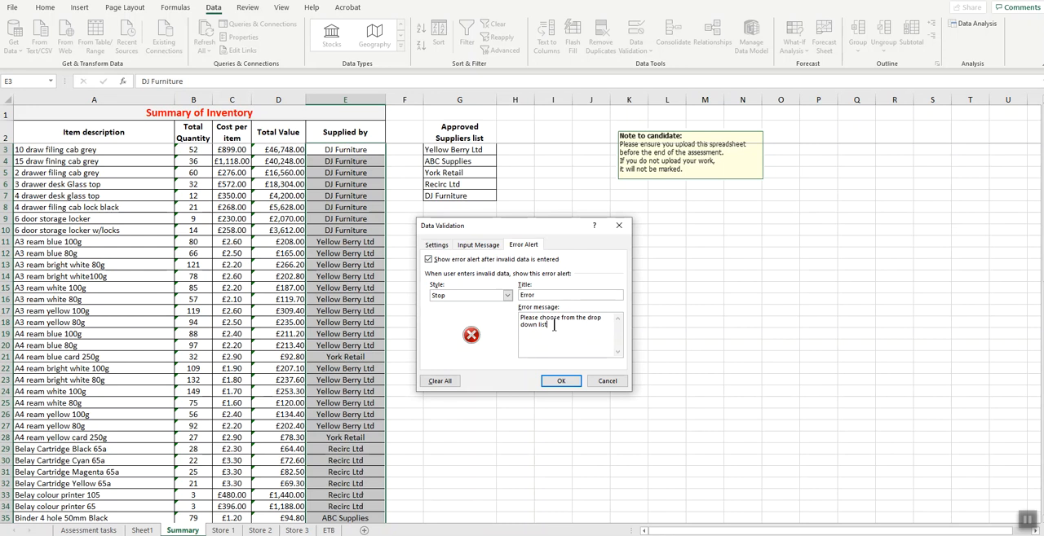
left_click(562, 382)
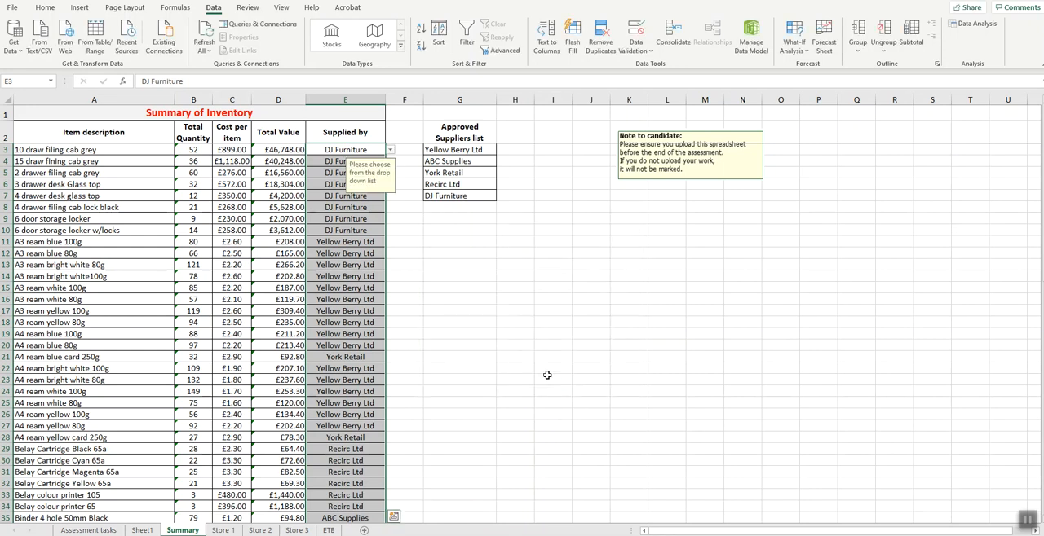
- Test the validation in E9 by viewing its supplier list and entering "sdfasf", and cancel the invalid entry
left_click(367, 218)
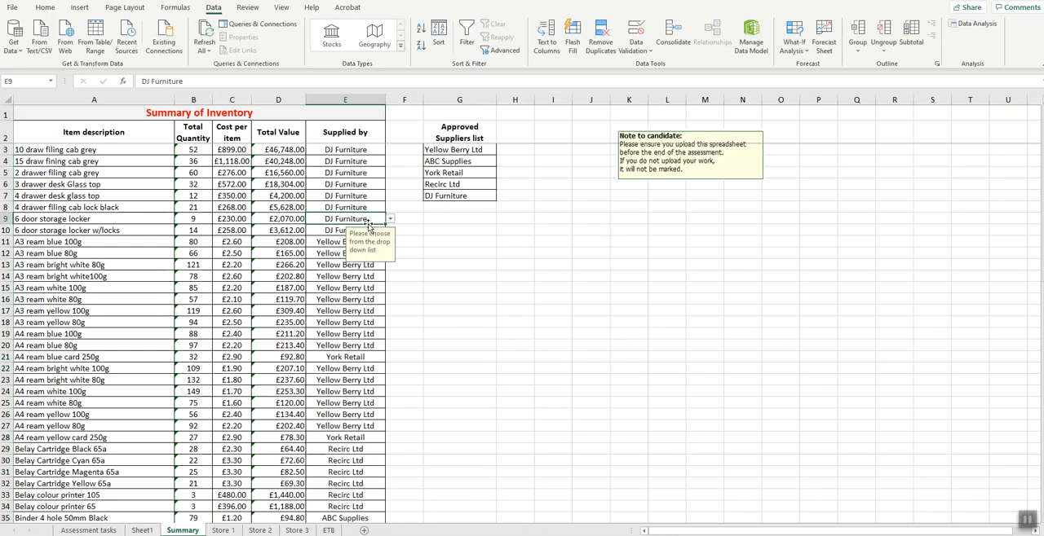
left_click(390, 221)
left_click(390, 221)
type("sdfasf")
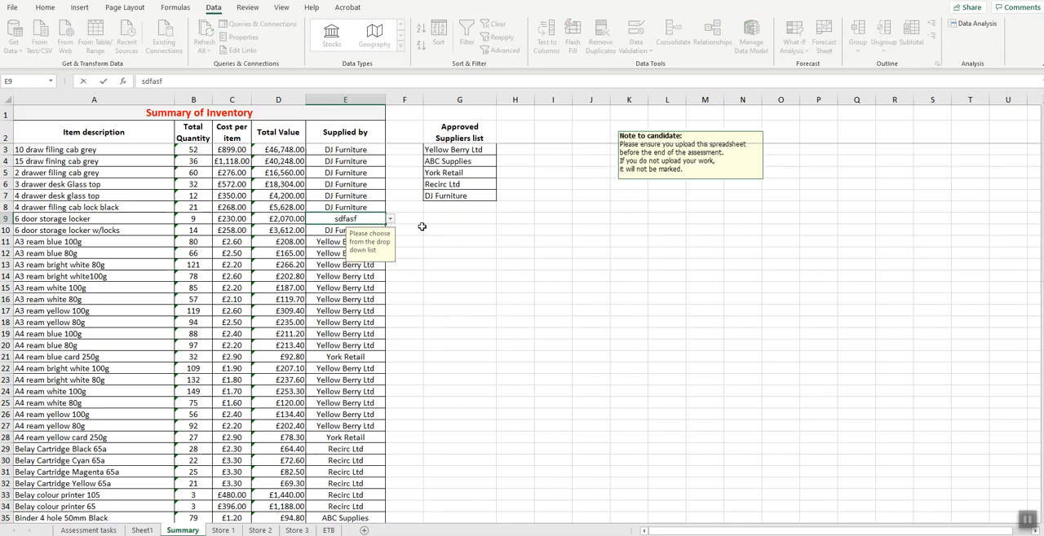
key("Return")
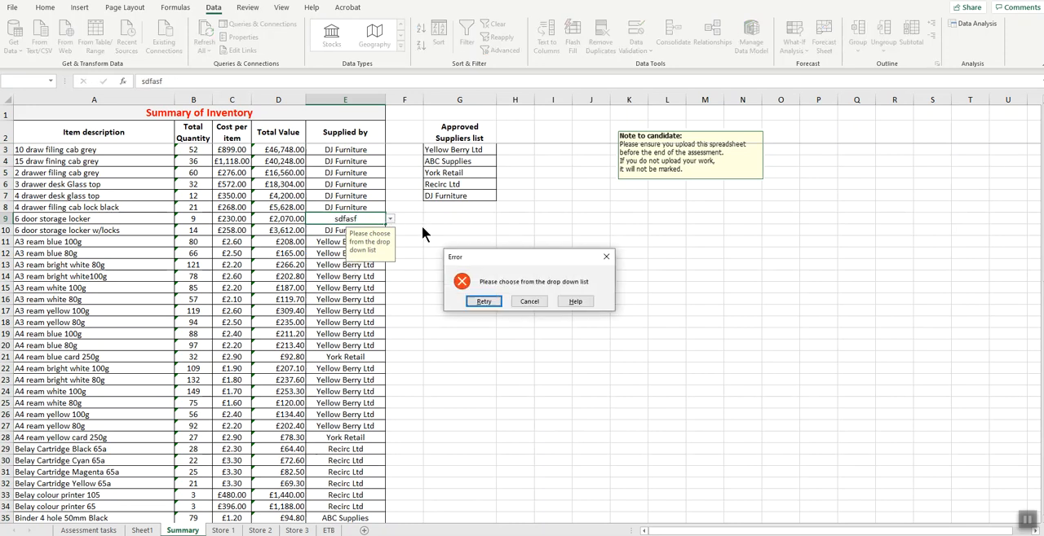
left_click(524, 301)
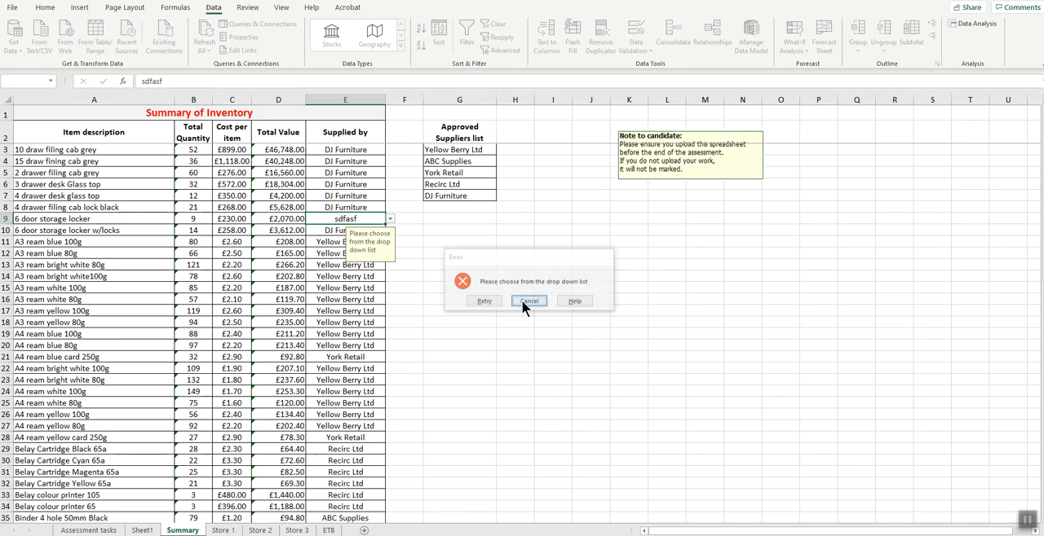
left_click(444, 254)
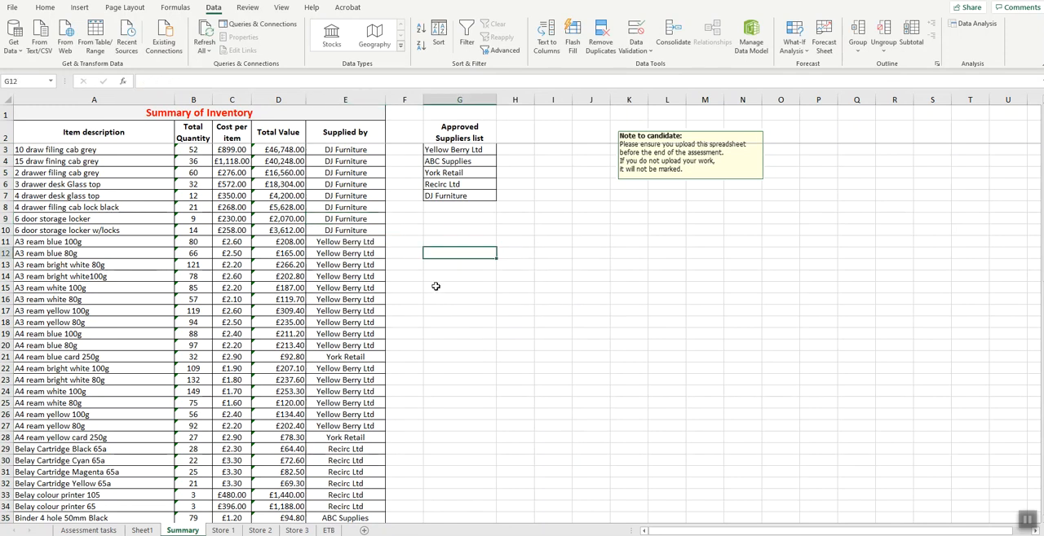
- Check the sort and subtotal requirements on the Assessment tasks worksheet and sort the Summary data by Supplied by, A to Z
key("ctrl+Page_Up")
key("ctrl+Page_Up")
left_click_drag(103, 315, 347, 314)
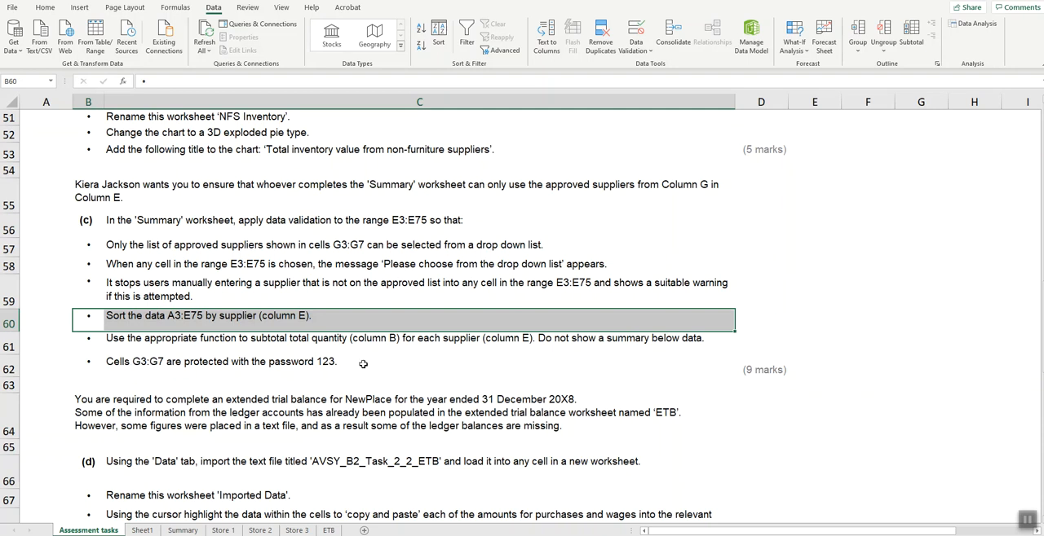
left_click_drag(269, 316, 269, 337)
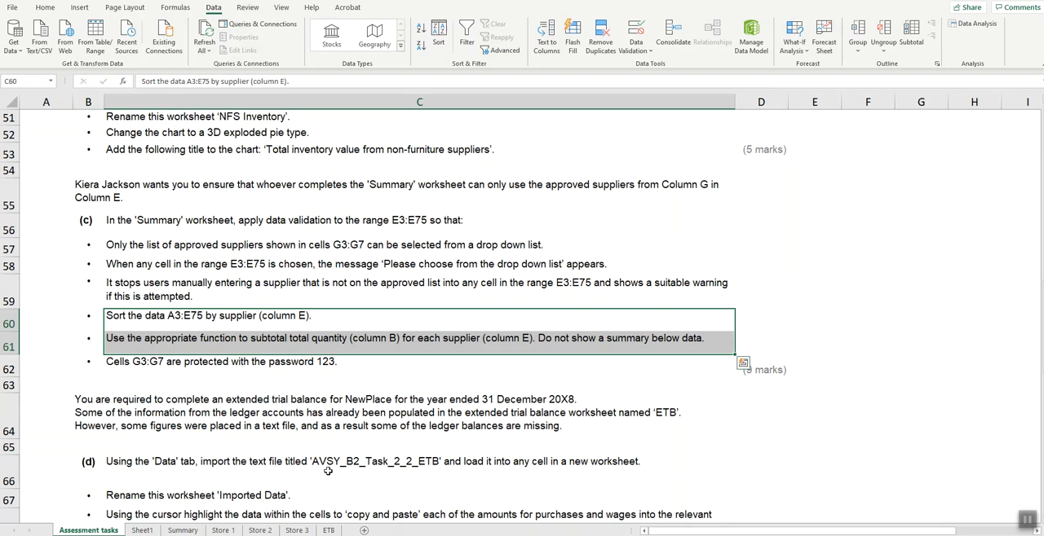
left_click(183, 531)
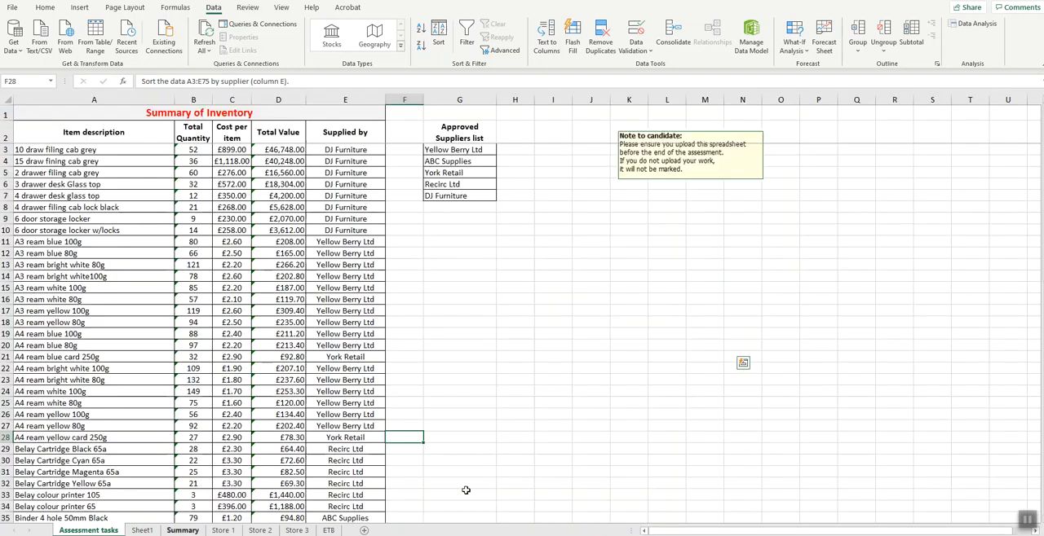
left_click(334, 173)
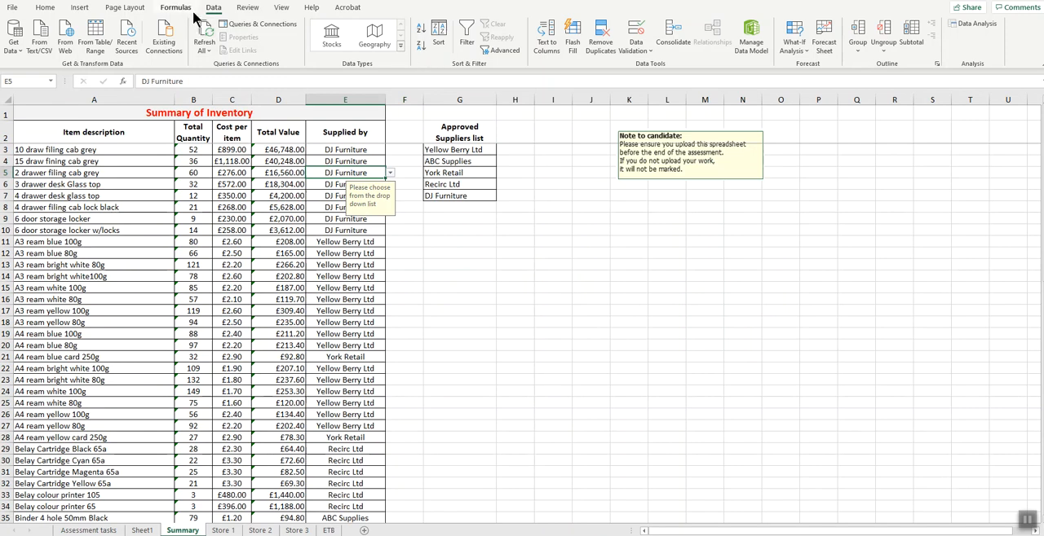
left_click(438, 43)
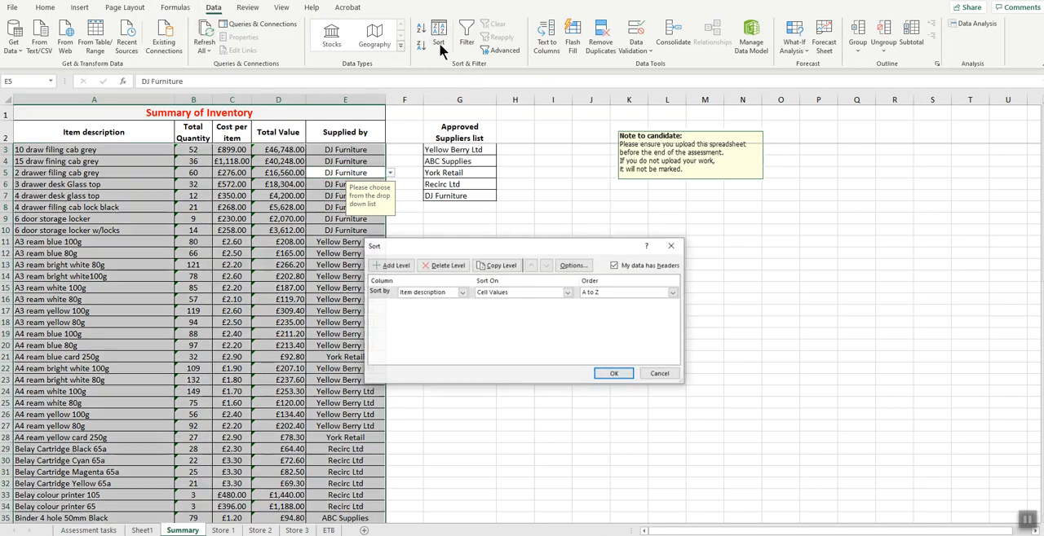
left_click(462, 292)
left_click(433, 331)
left_click(618, 375)
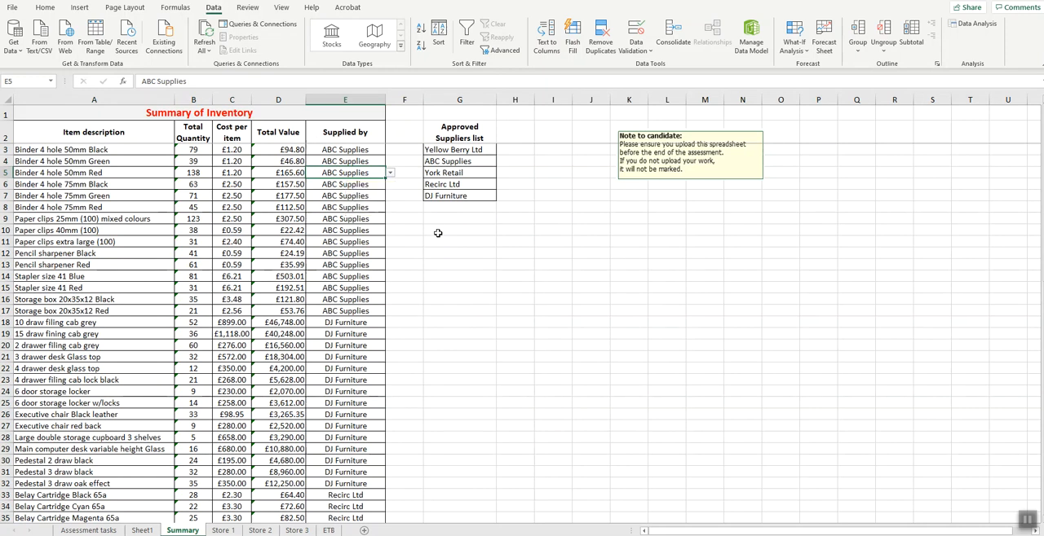
- Subtotal the Summary data at each change in Supplied by, using Sum on Total Value with Summary below data turned off
left_click(342, 300)
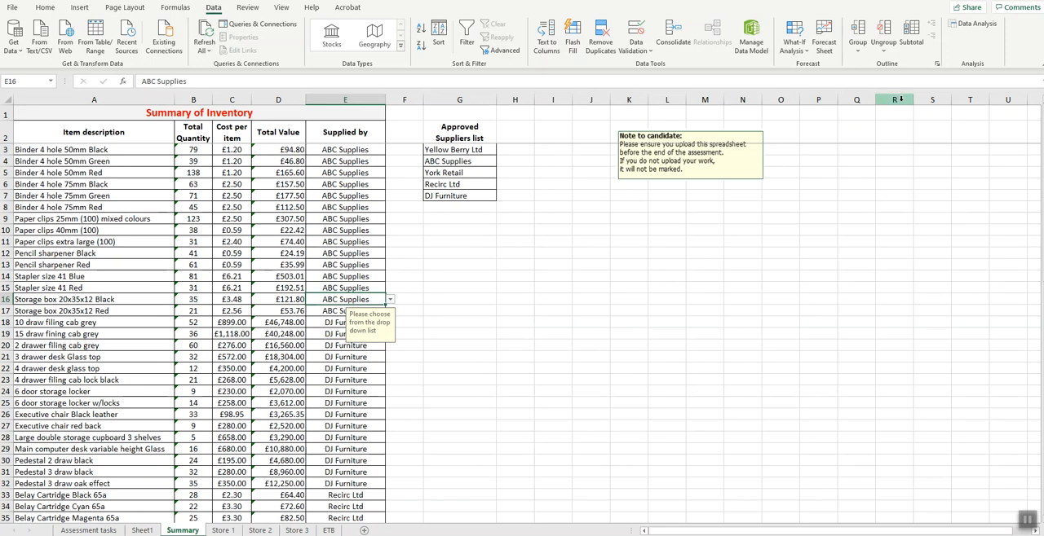
left_click(913, 45)
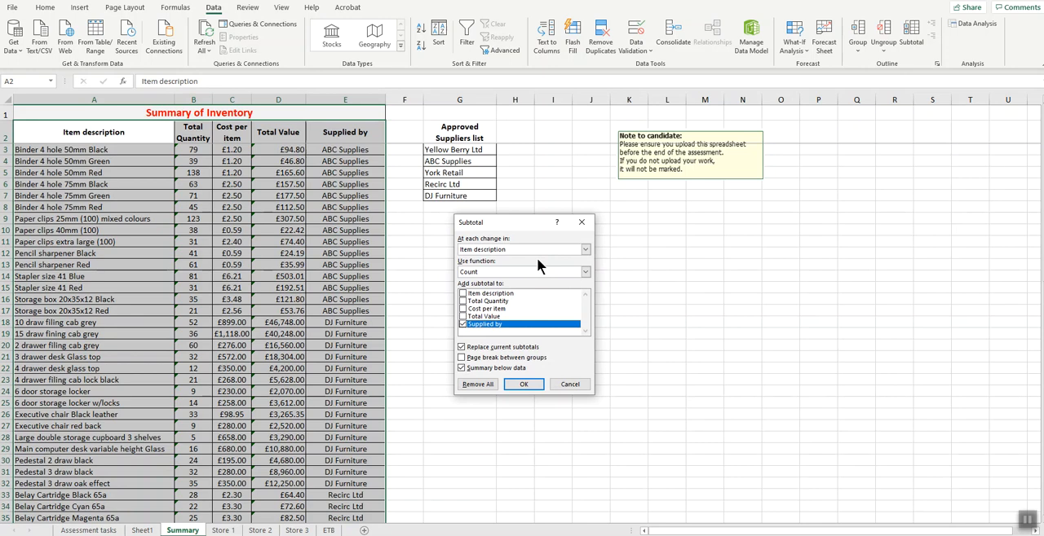
left_click(585, 249)
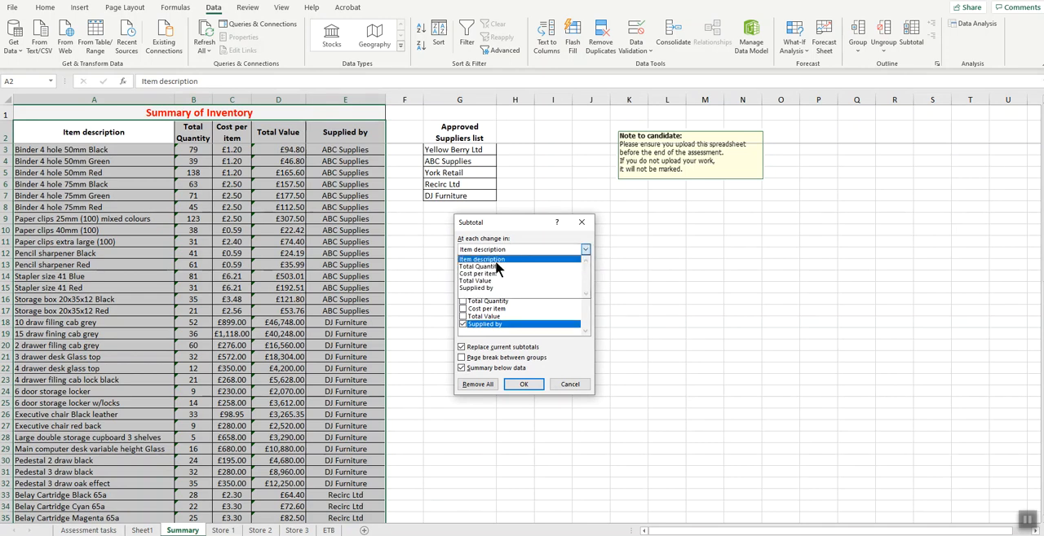
left_click(492, 289)
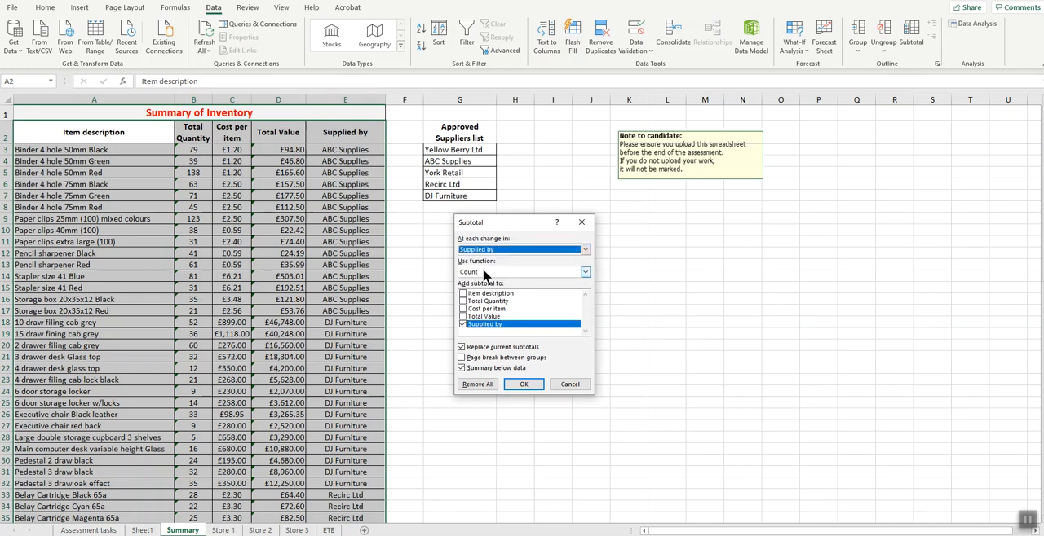
left_click(486, 272)
left_click(480, 284)
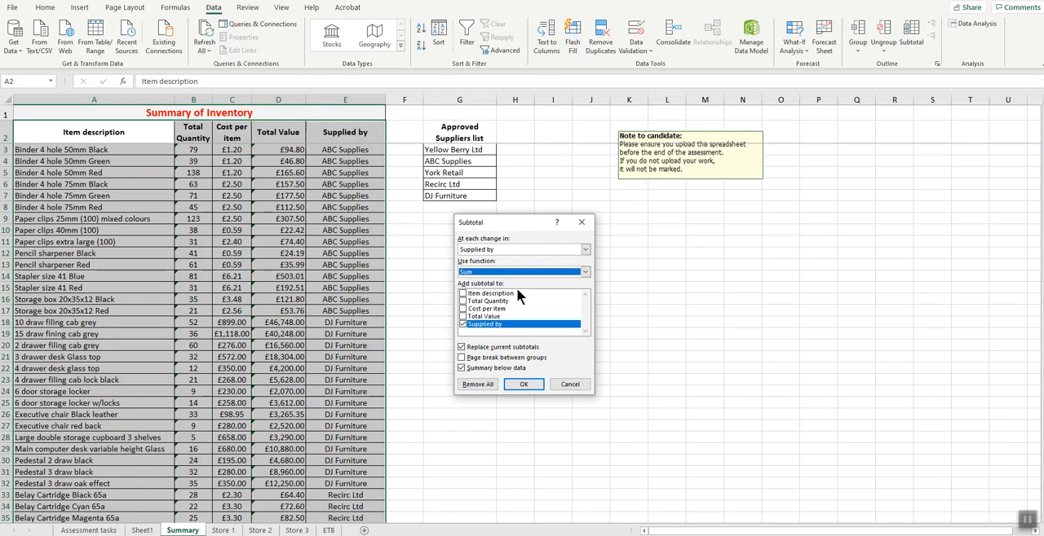
left_click(462, 324)
left_click(462, 316)
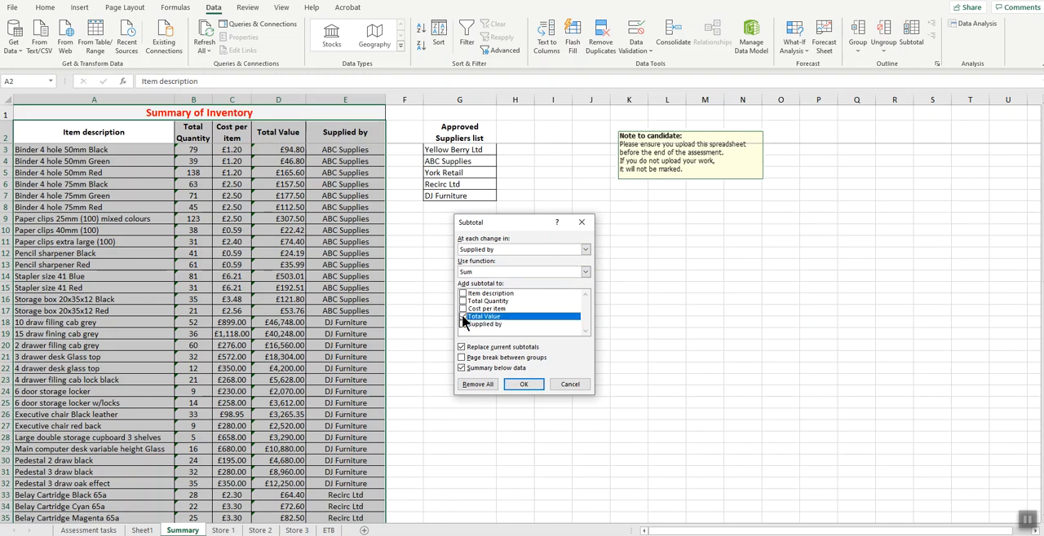
left_click(461, 368)
left_click(525, 384)
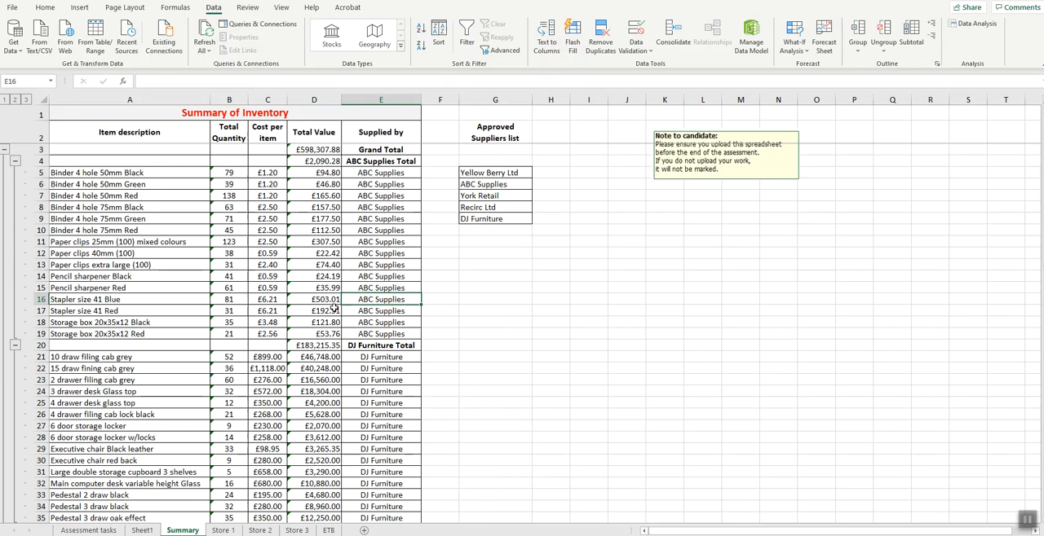
- Check the approved supplier cells' protection requirement on the Assessment tasks worksheet and undo the last subtotal change on the Summary worksheet
left_click(489, 299)
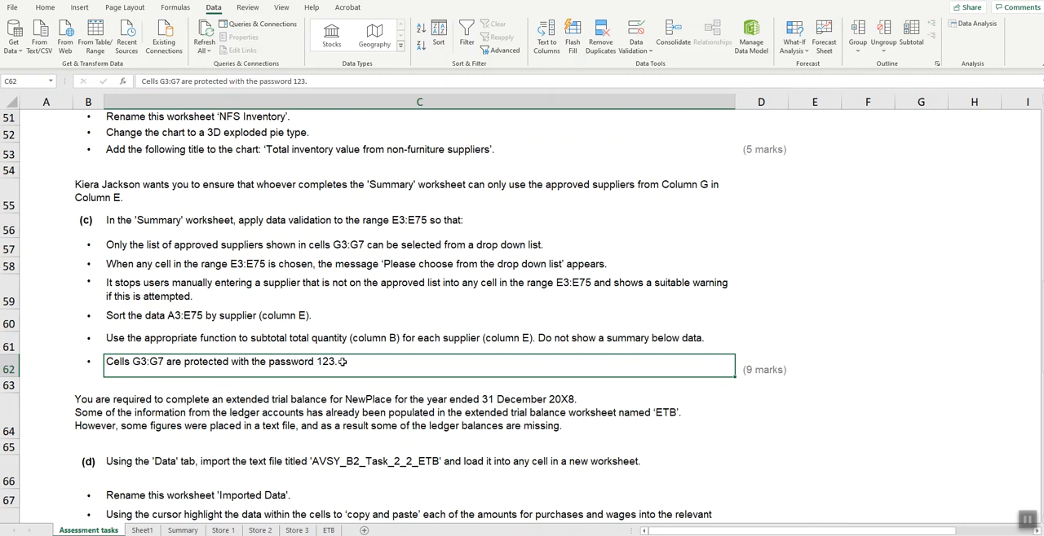
left_click(182, 531)
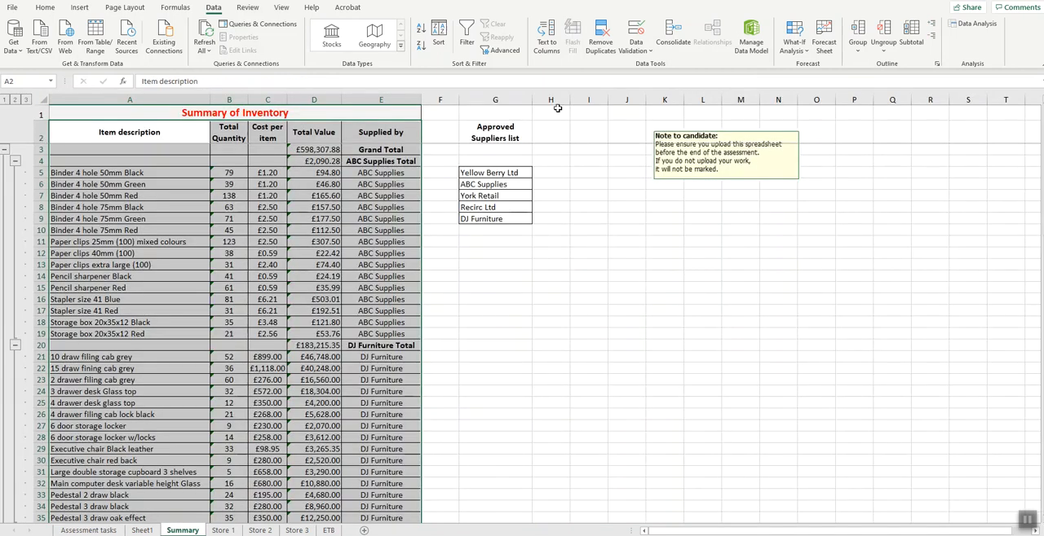
left_click(541, 251)
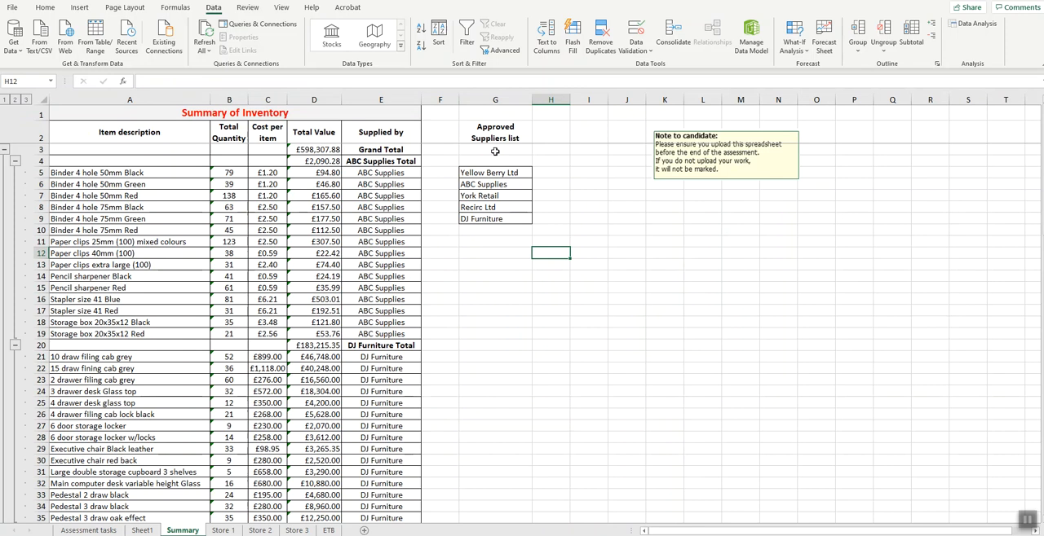
left_click_drag(495, 173, 487, 220)
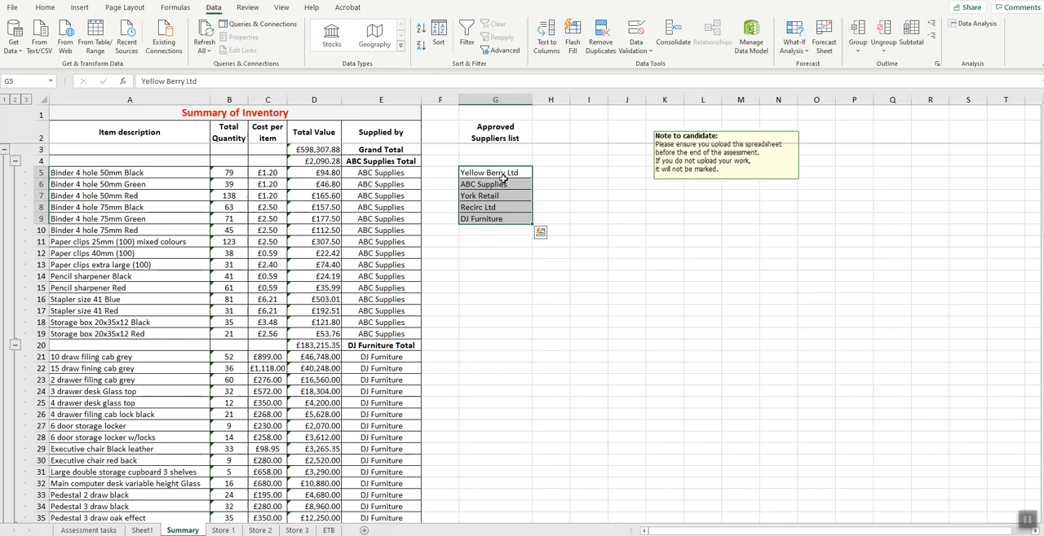
key("ctrl+z")
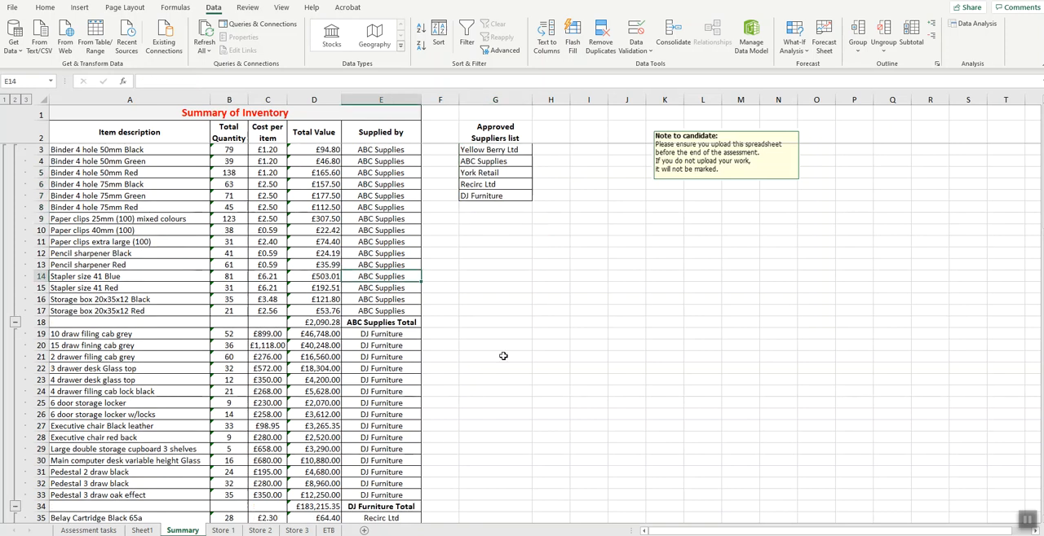
- Subtotal the Summary data at each change in Supplied by, using Sum on Total Value with Summary below data turned on
left_click(909, 43)
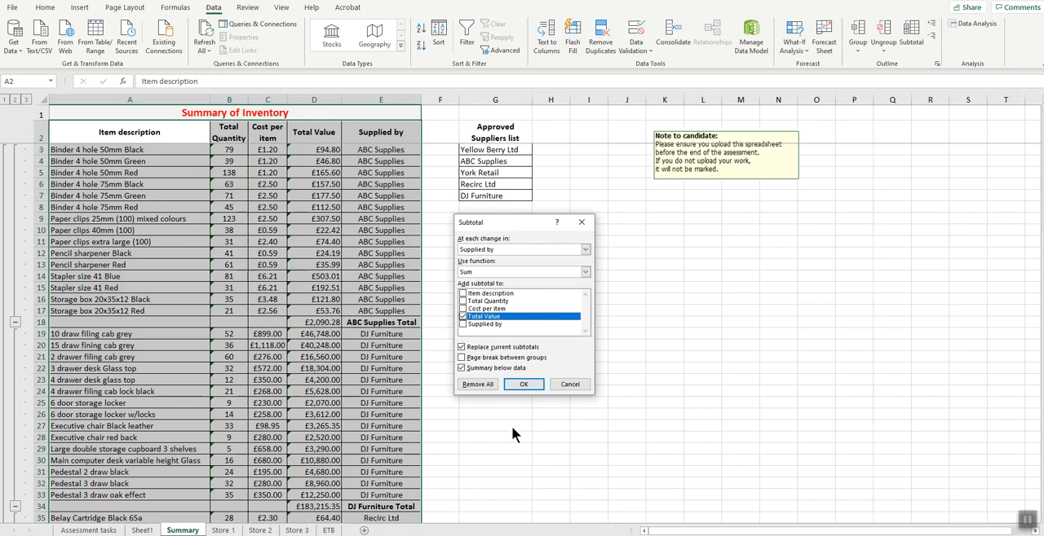
left_click(526, 384)
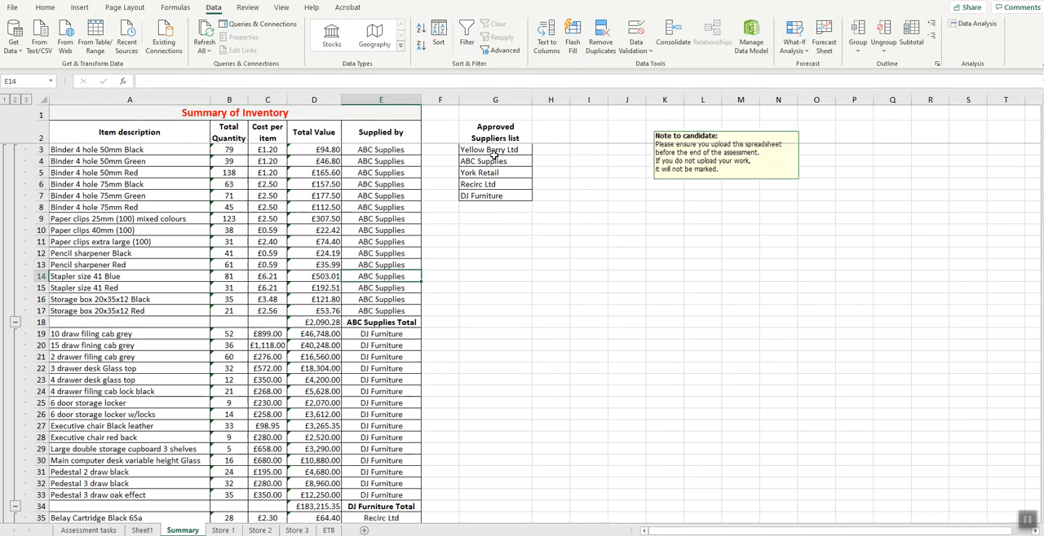
- Set the approved supplier cells G3:G7 on the Summary worksheet to Locked in their cell protection format
left_click_drag(489, 152, 488, 191)
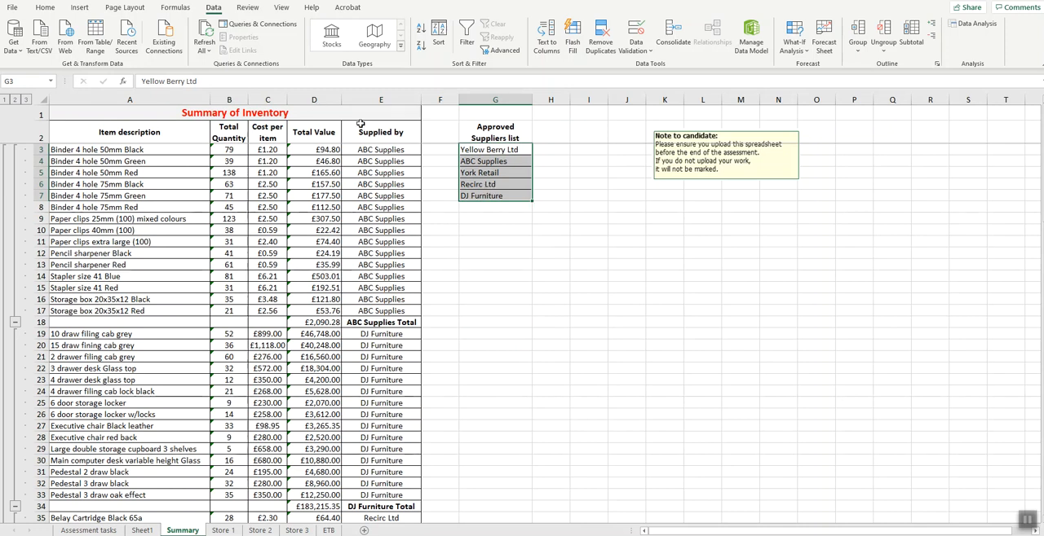
left_click(44, 7)
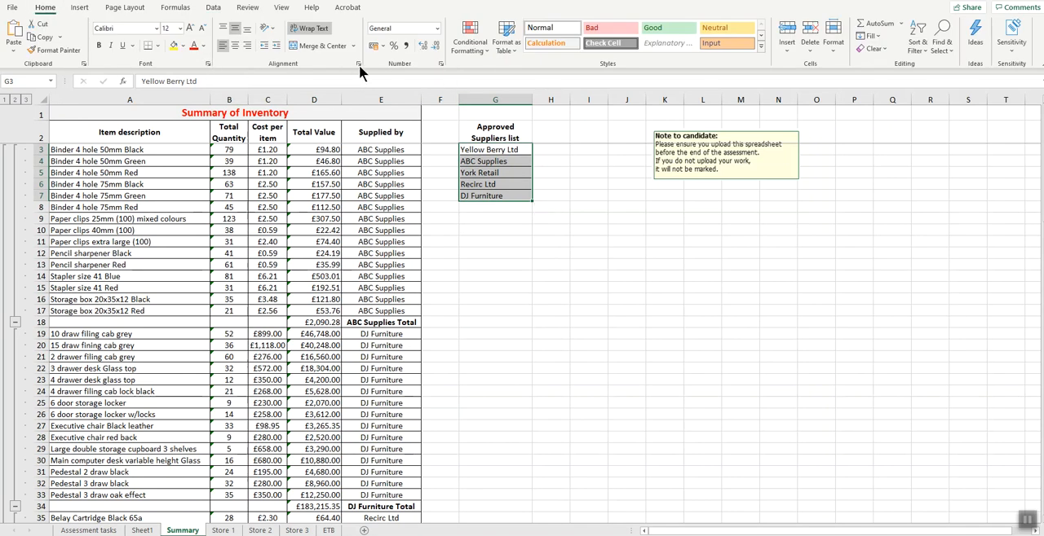
left_click(440, 62)
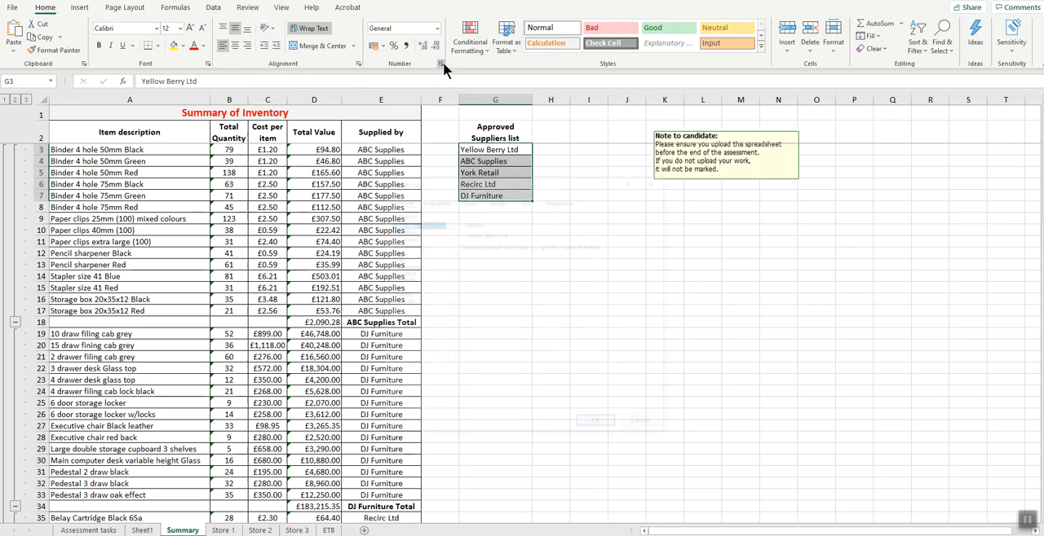
left_click(565, 200)
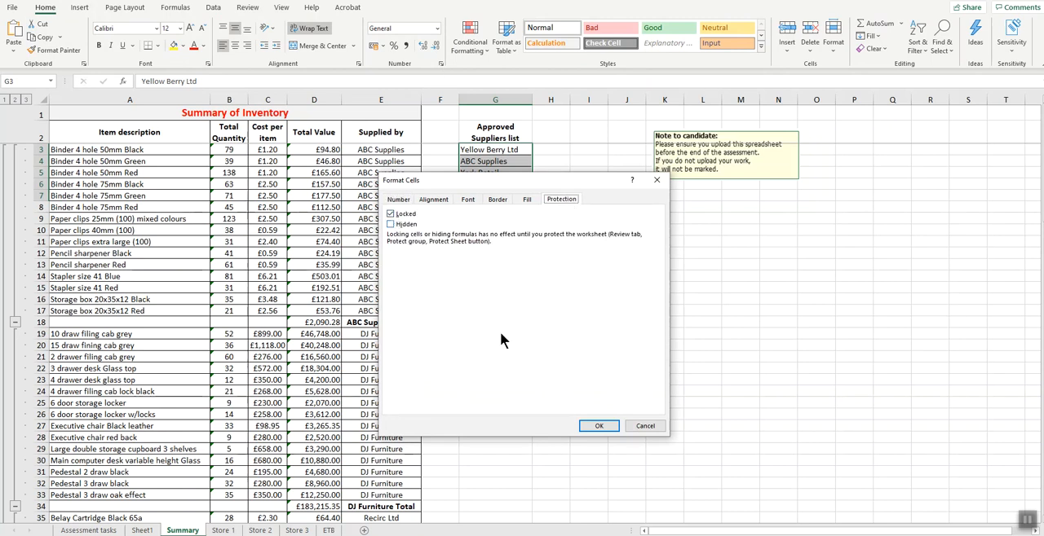
left_click_drag(522, 184, 498, 259)
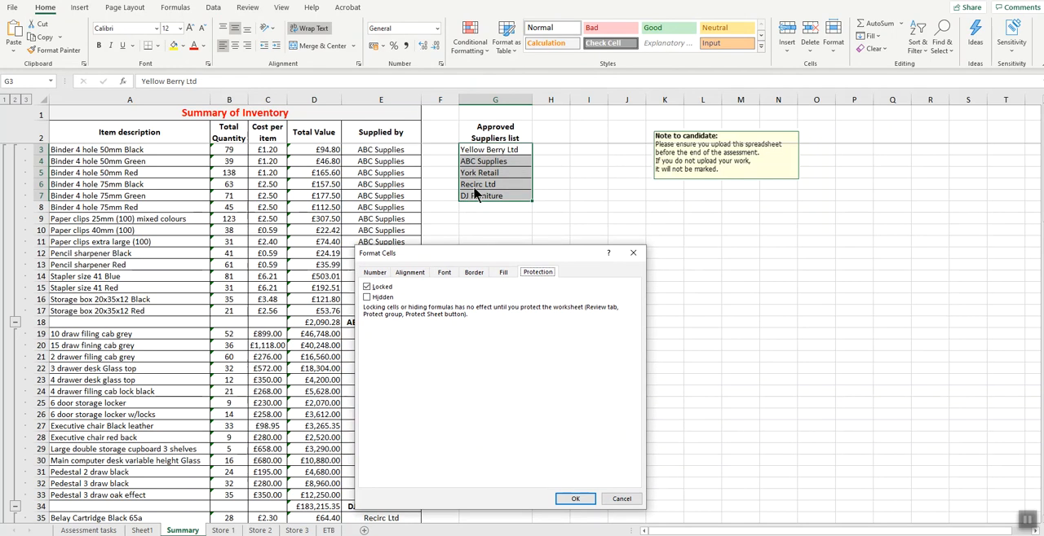
left_click(575, 499)
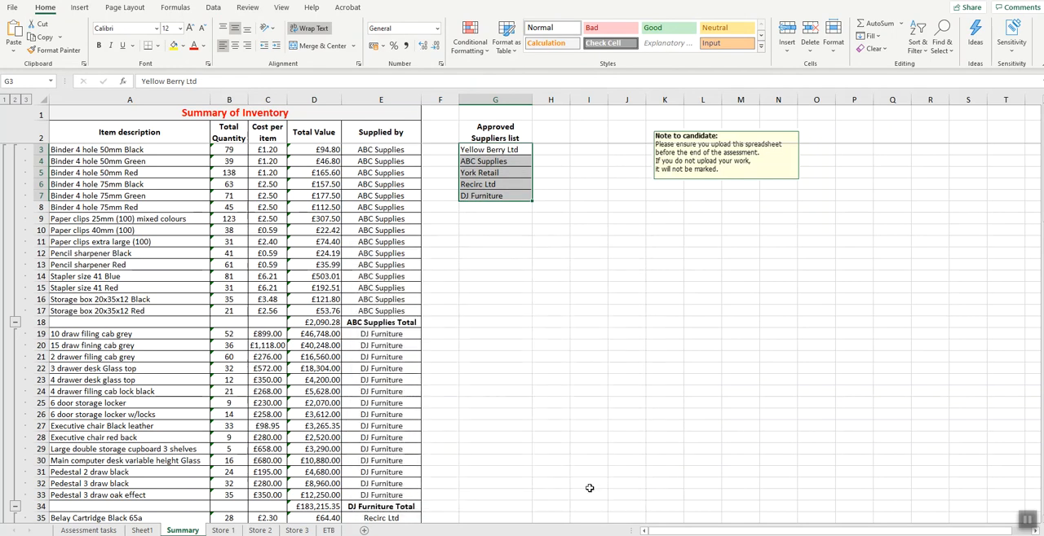
- Protect the Summary worksheet and contents of locked cells, entering and confirming the sheet password, with selection of unlocked cells allowed
left_click(247, 8)
left_click(432, 37)
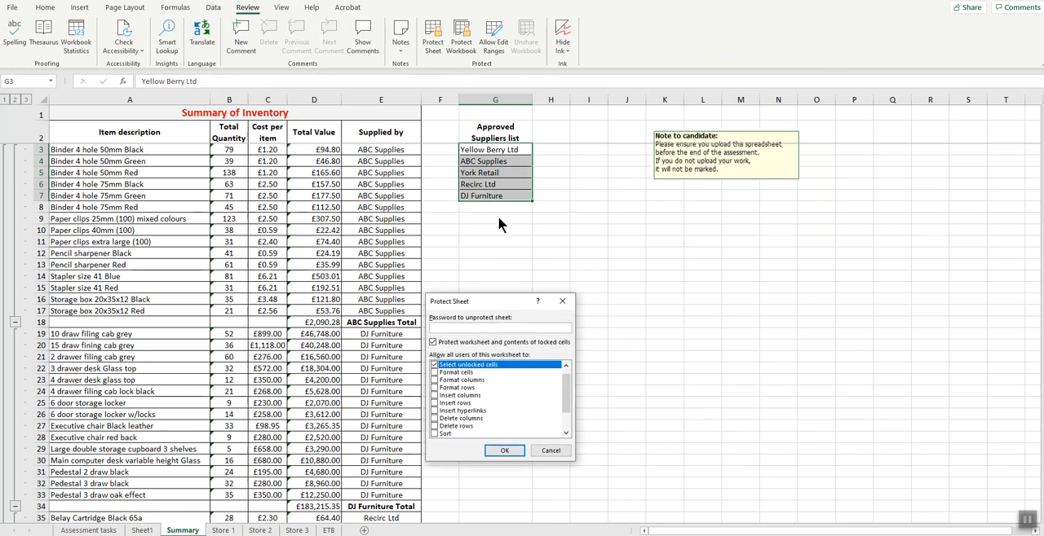
type("•••")
left_click(503, 450)
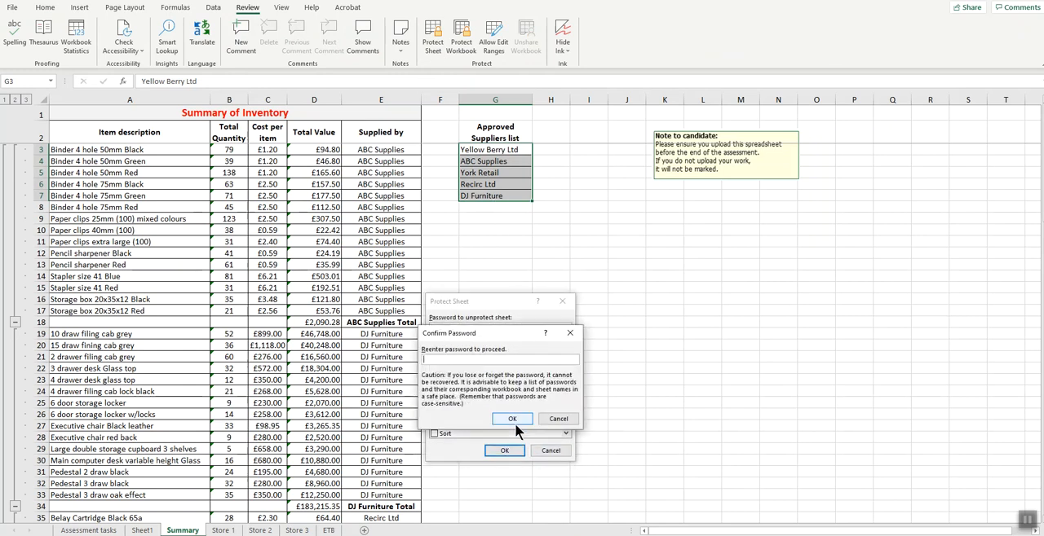
type("•••")
left_click(509, 418)
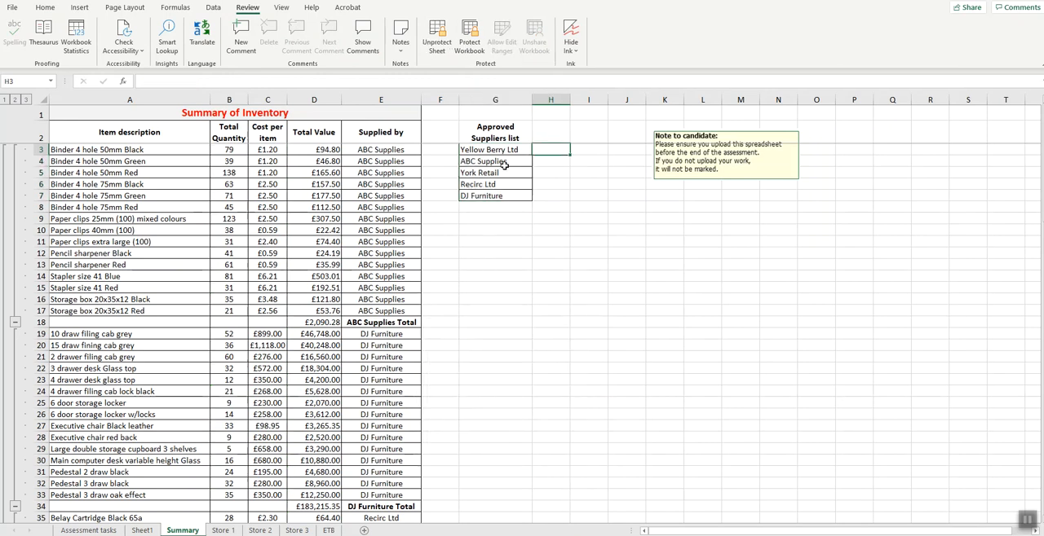
- Test the sheet protection by trying to select the approved supplier cells and selecting empty cells around them
left_click(582, 195)
left_click(494, 256)
left_click_drag(584, 263, 581, 256)
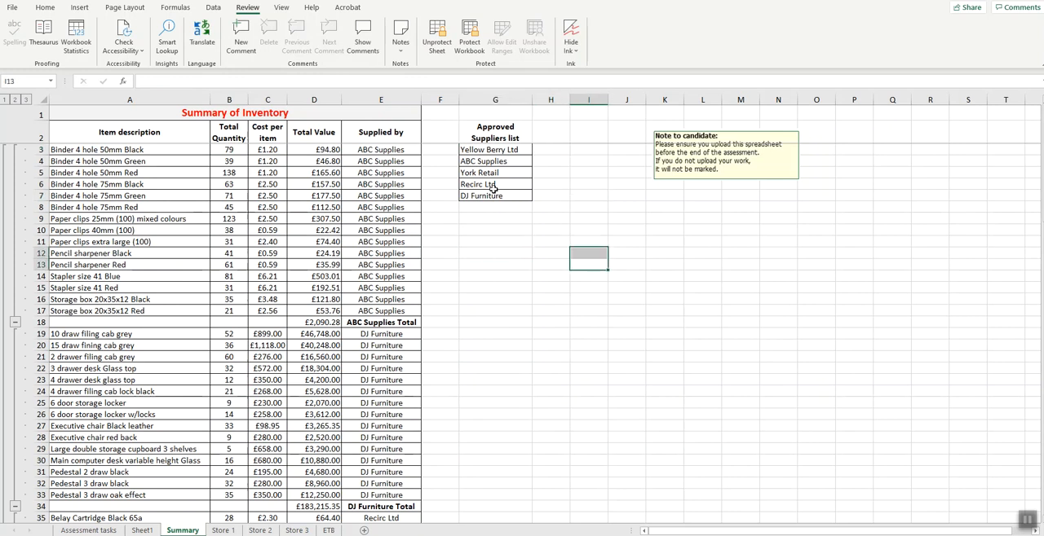
left_click(514, 366)
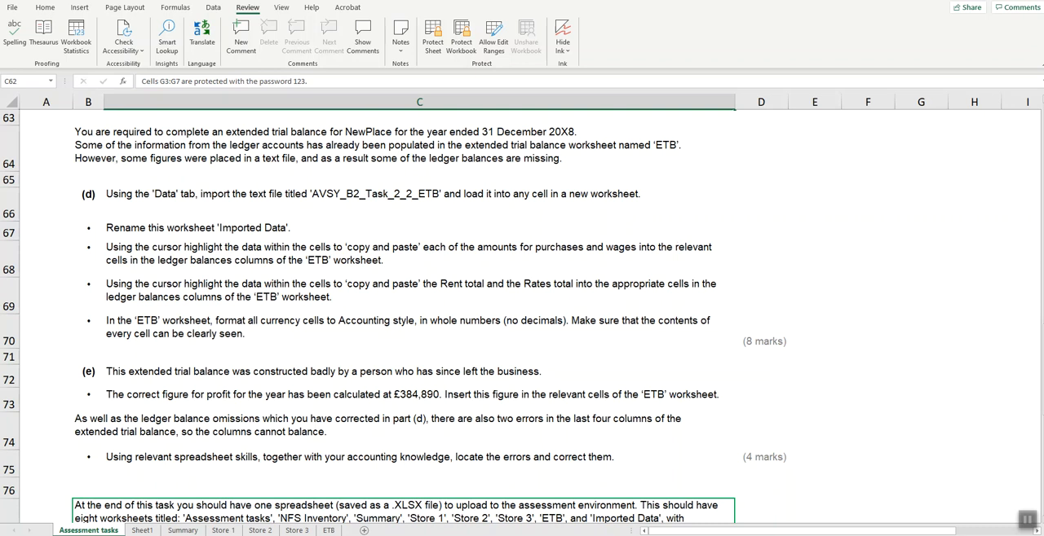
- Import the text file AVSY_B2_Task_2_2_ETB from the AVSY Practice assessment 2 folder, comma-delimited, and load it into a new worksheet
mouse_move(522, 535)
left_click(182, 531)
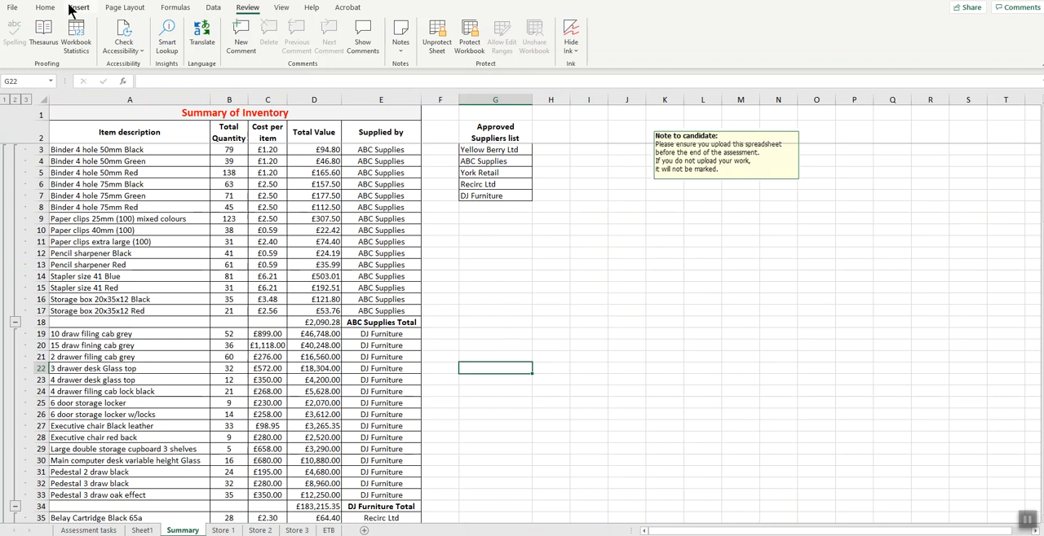
left_click(79, 8)
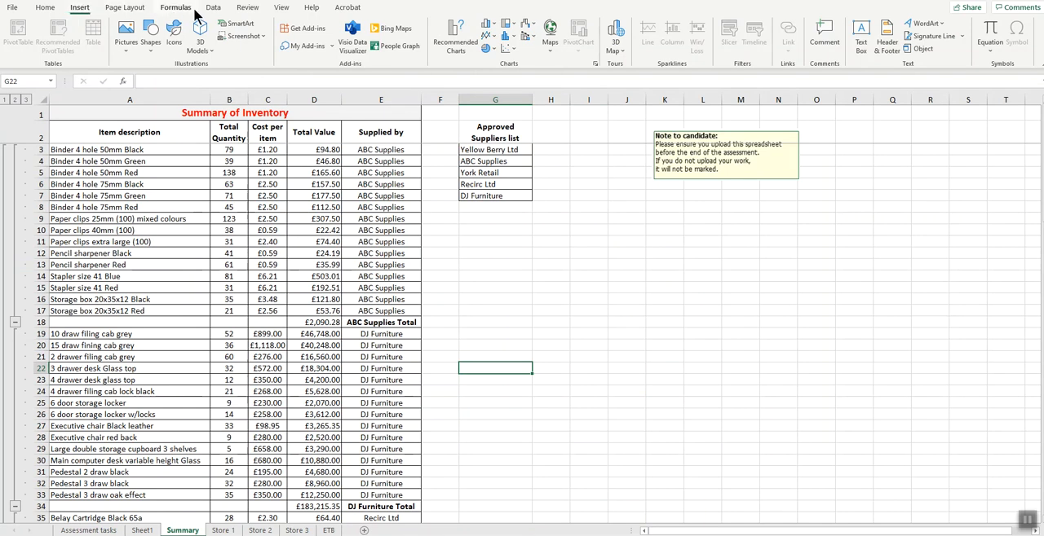
left_click(214, 8)
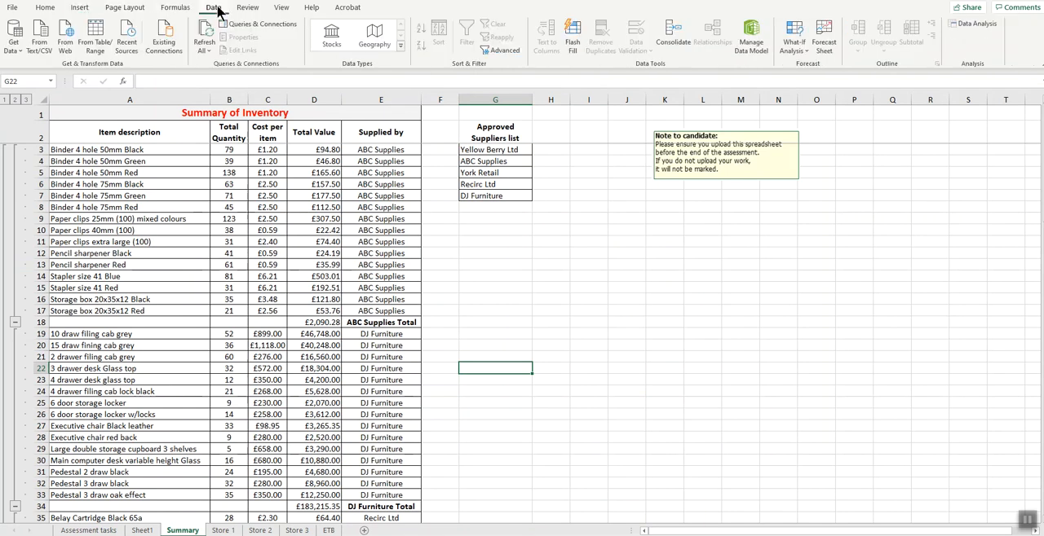
left_click(39, 48)
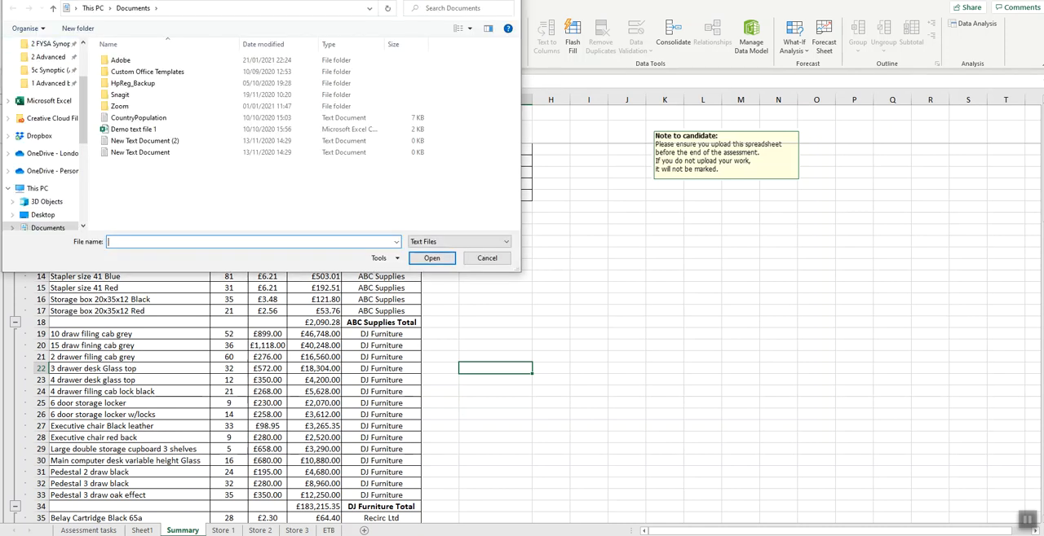
left_click_drag(193, 62, 341, 99)
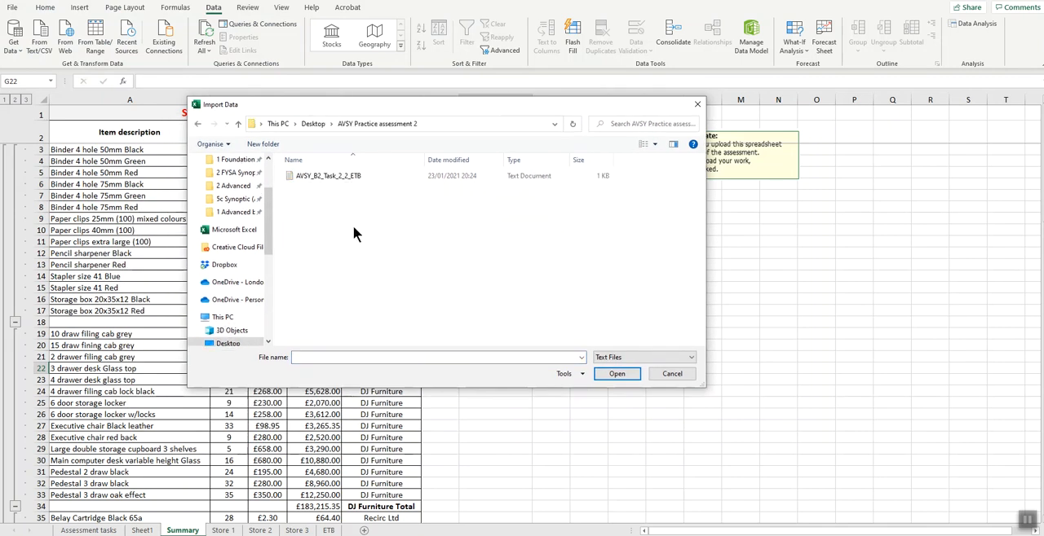
left_click(326, 174)
left_click(619, 375)
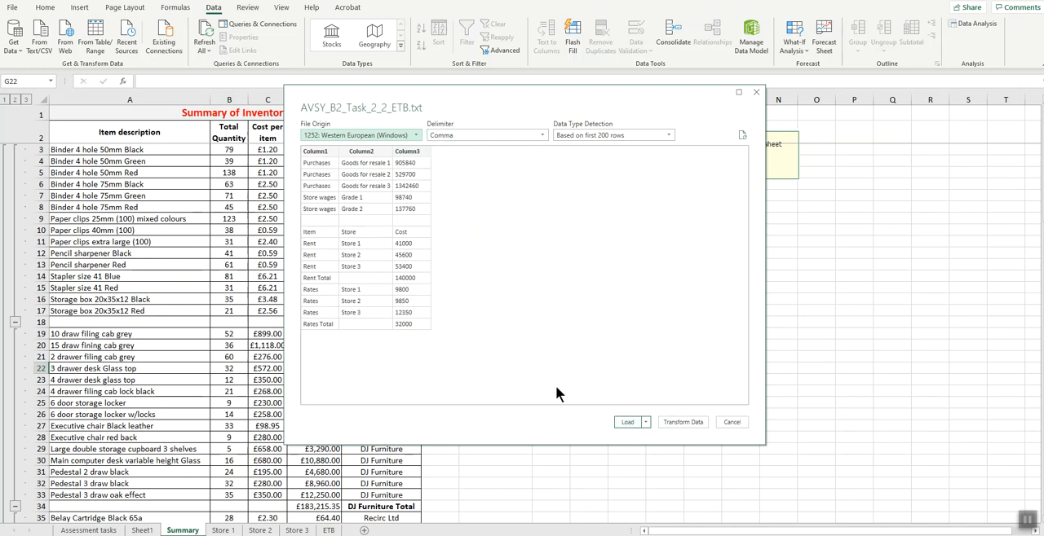
left_click(626, 422)
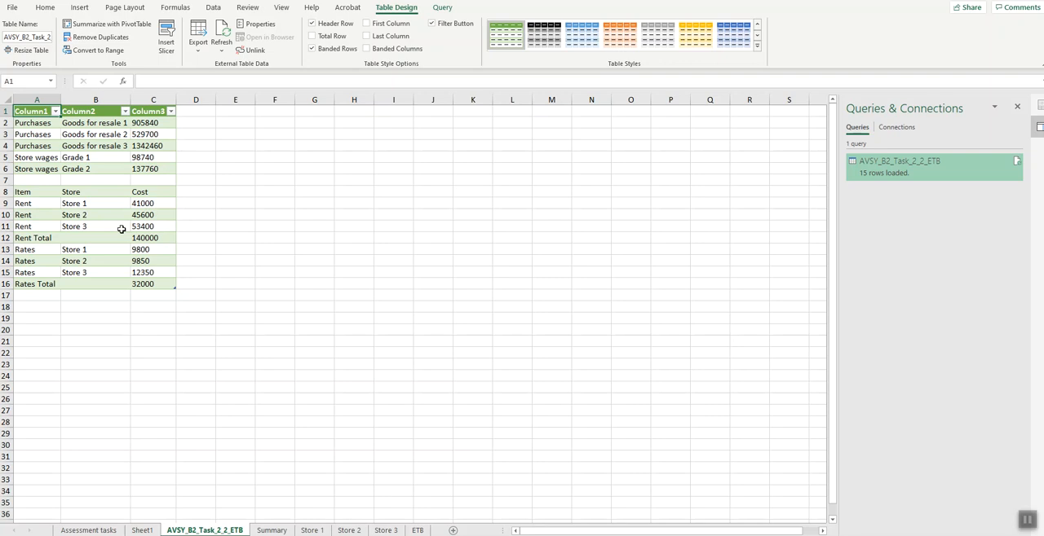
- Check the naming requirement on the Assessment tasks worksheet and rename the imported worksheet as "Imported data v1"
key("ctrl+Page_Up")
key("ctrl+Page_Up")
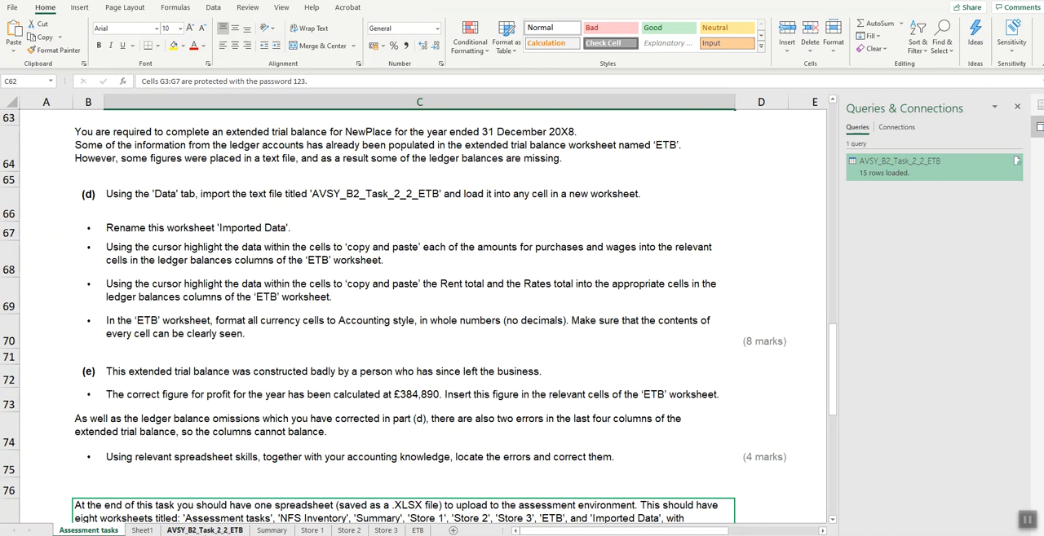
left_click(204, 532)
right_click(208, 531)
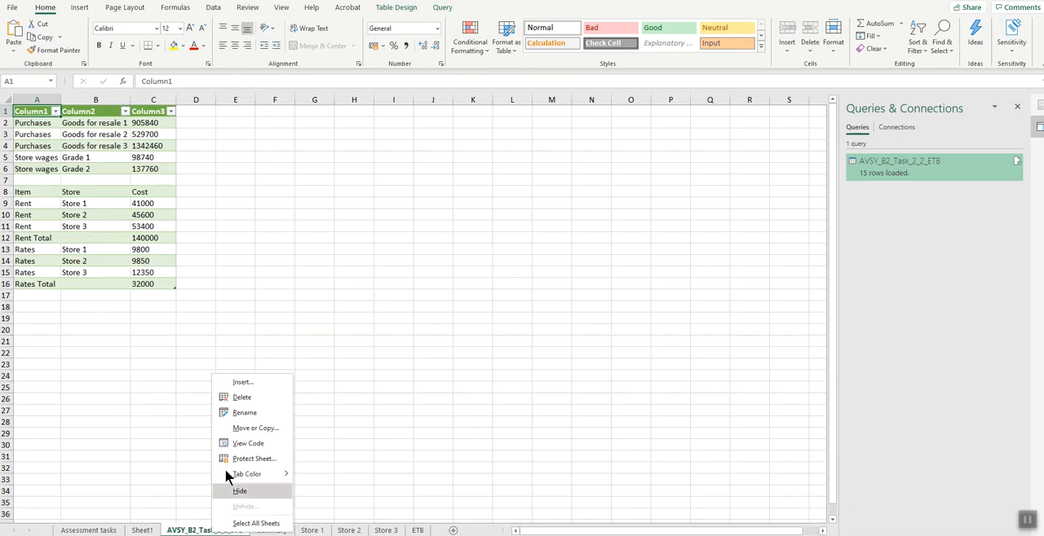
left_click(225, 414)
type("Importd")
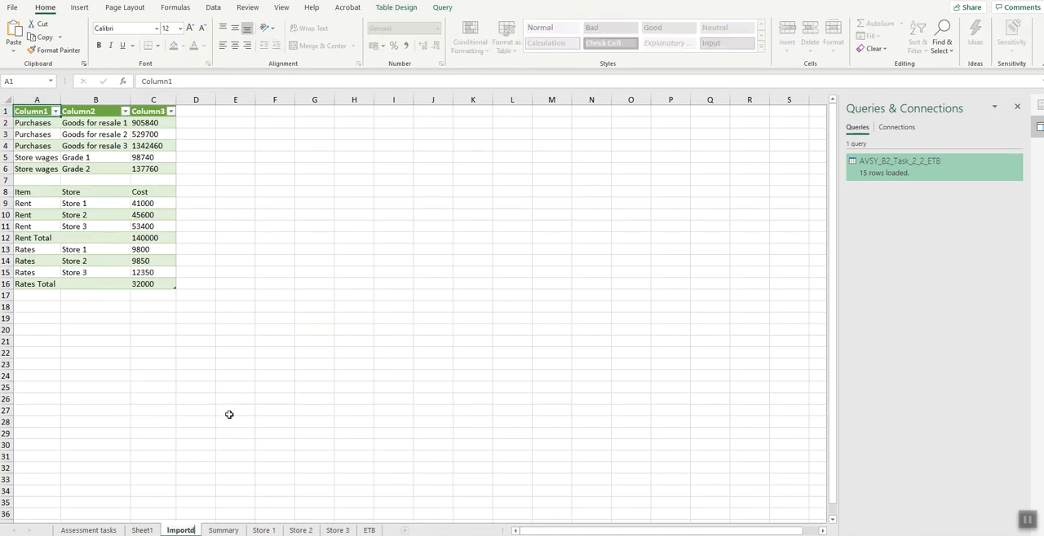
key("BackSpace")
type("ed d")
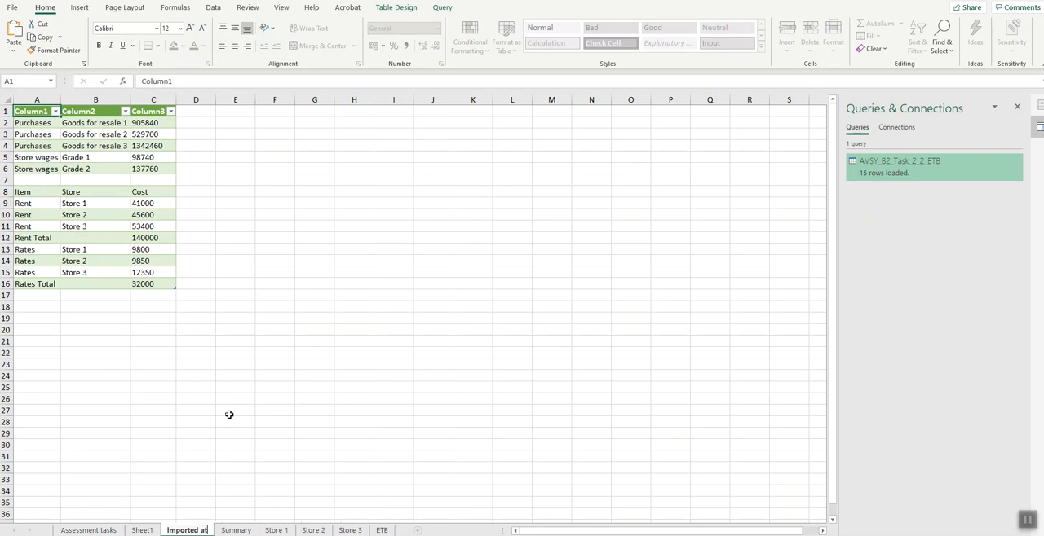
type("ata")
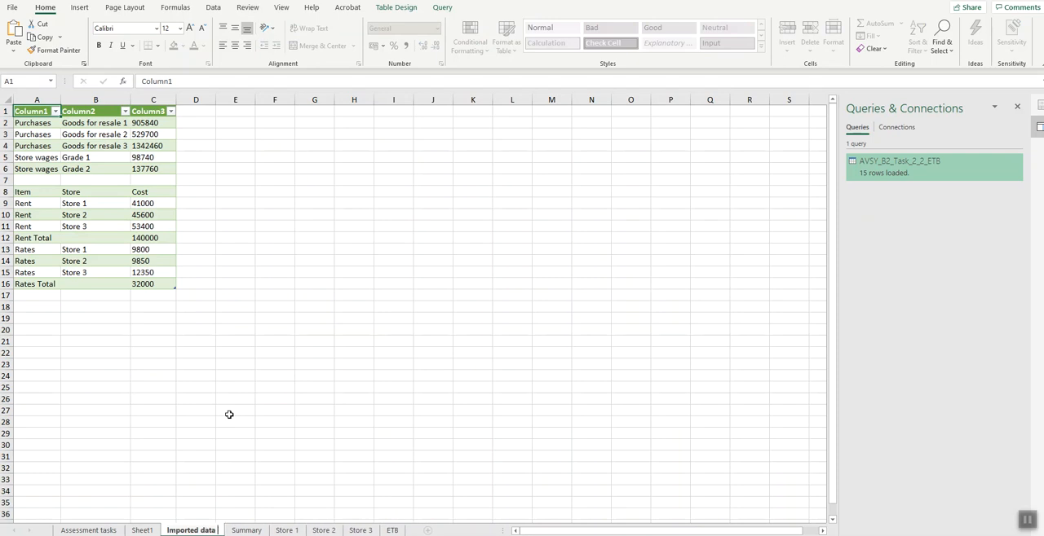
type(" v1")
key("Return")
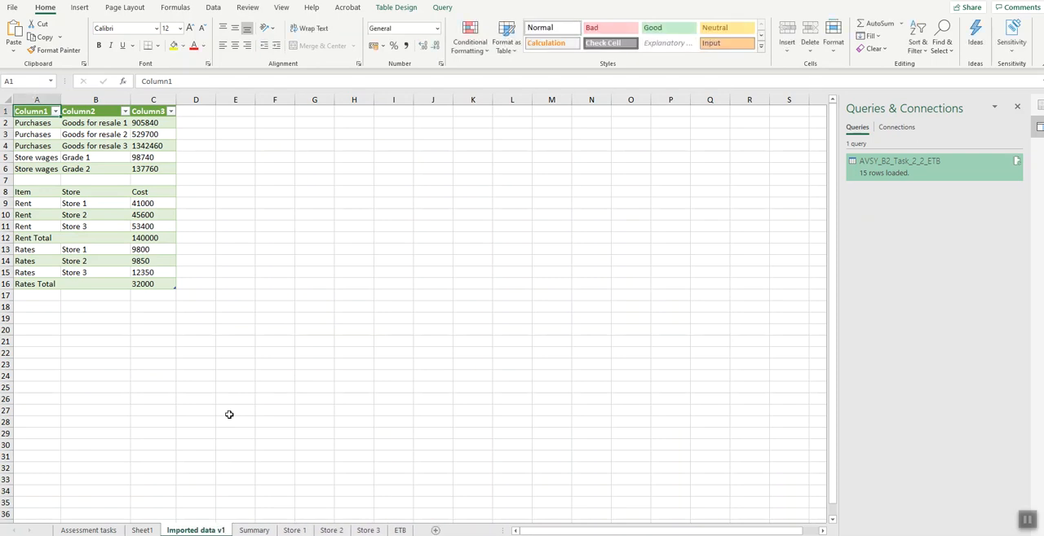
- Review the part (d) copying requirements, the blank ledger balance cells B11:C17 on the ETB worksheet, and the imported data
left_click(90, 531)
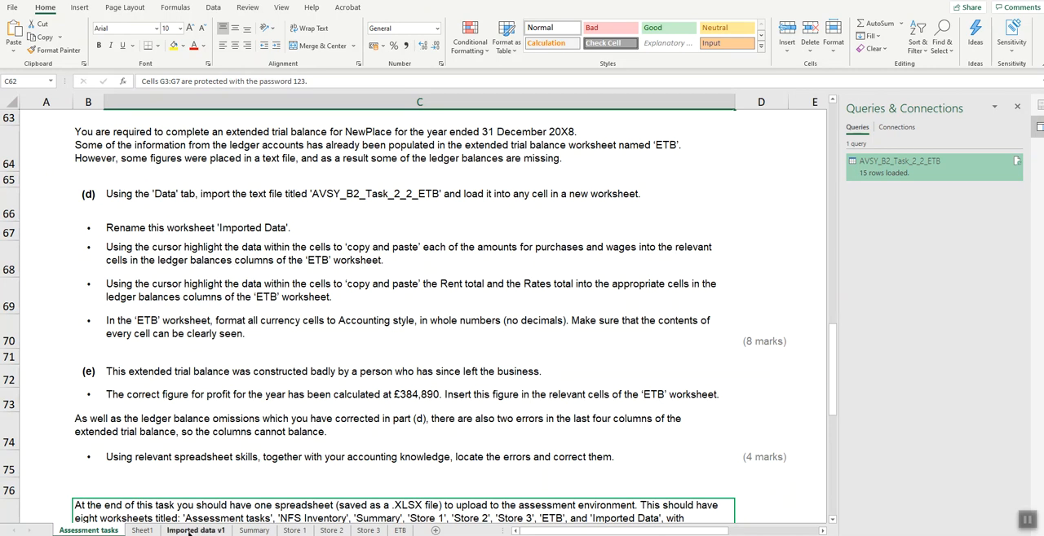
left_click(400, 531)
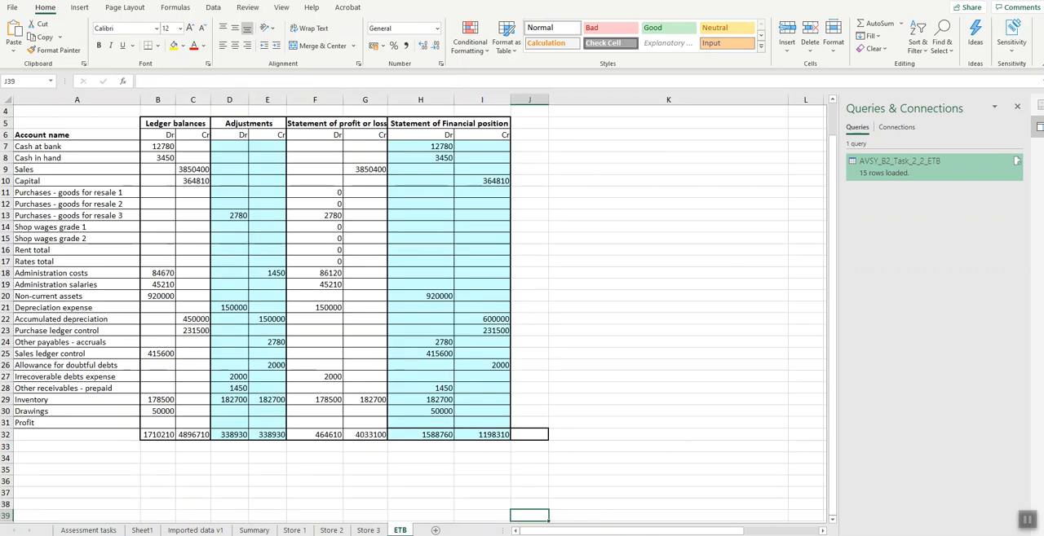
left_click(1023, 535)
left_click(1024, 535)
left_click(1023, 535)
left_click(1023, 535)
left_click_drag(664, 531, 629, 531)
scroll(439, 412, "up", 2)
scroll(439, 412, "up", 1)
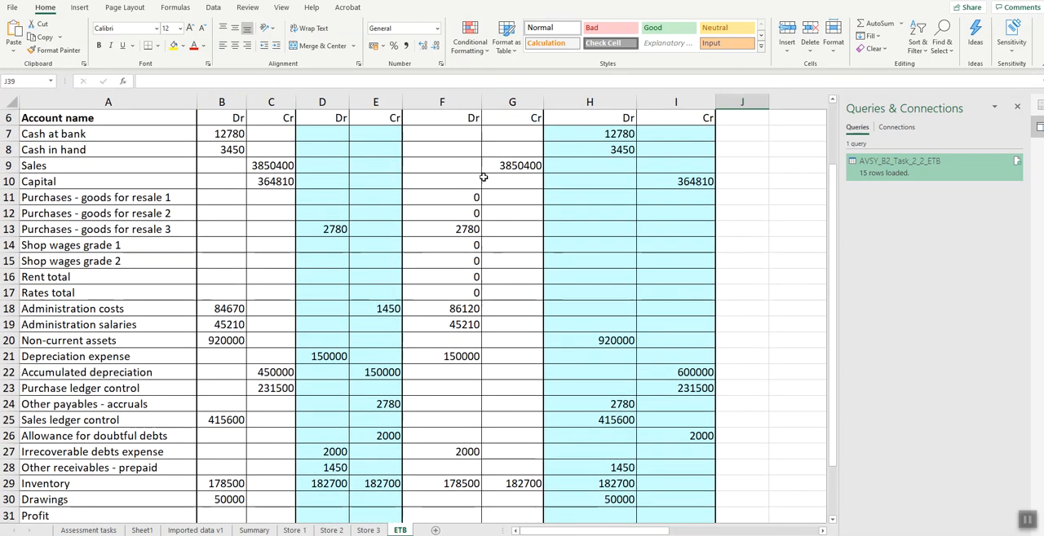
left_click_drag(216, 195, 265, 296)
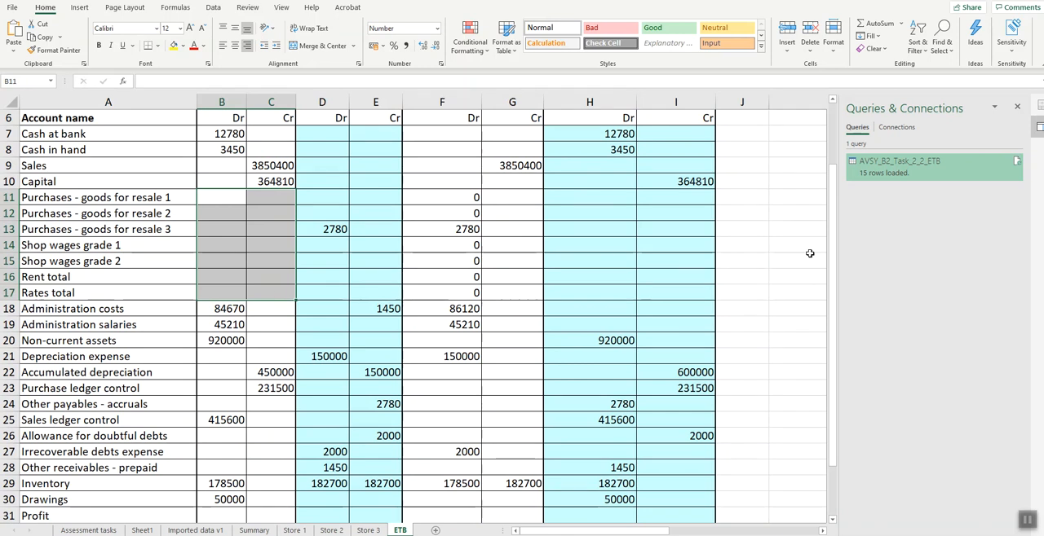
scroll(210, 191, "up", 1)
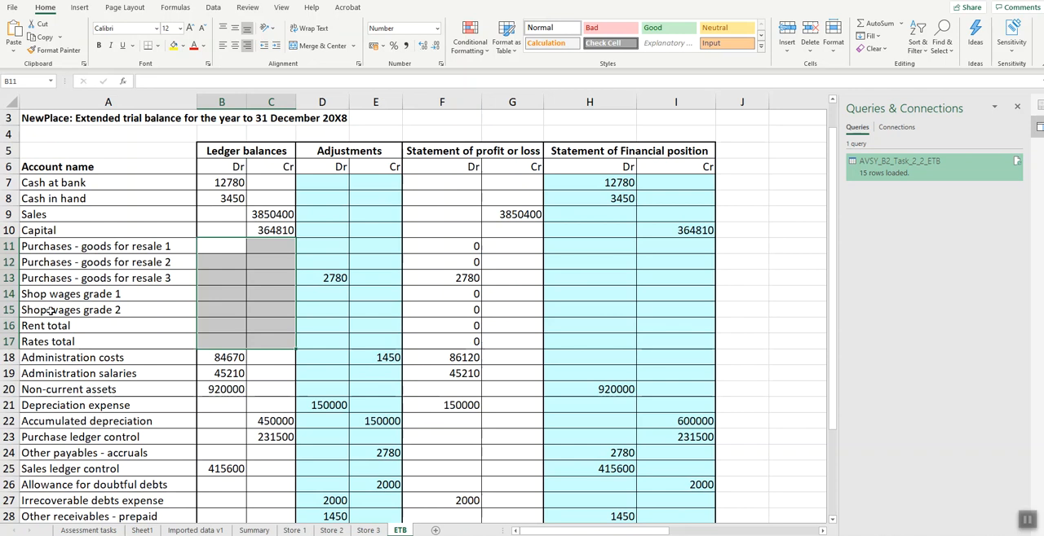
left_click(196, 531)
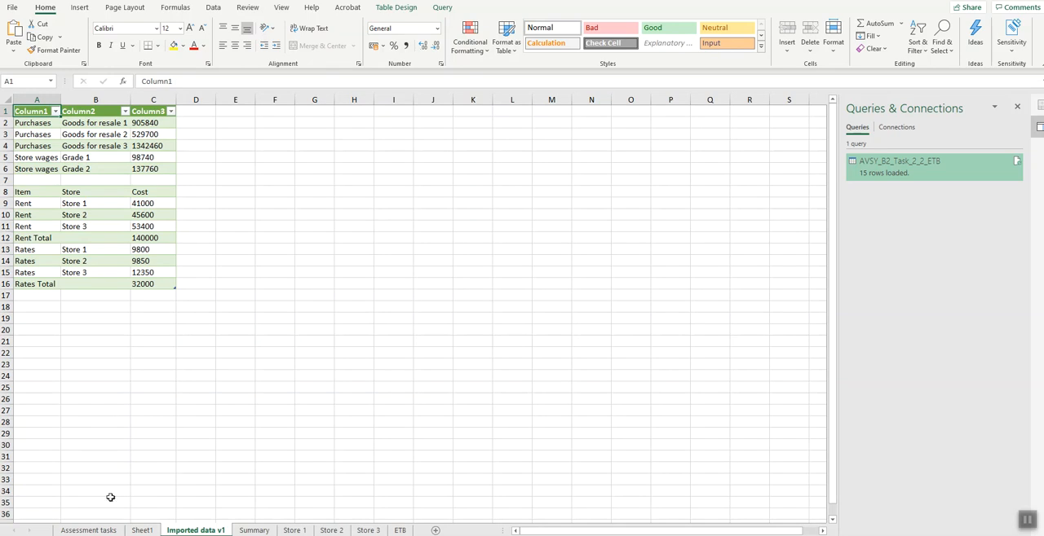
left_click(88, 530)
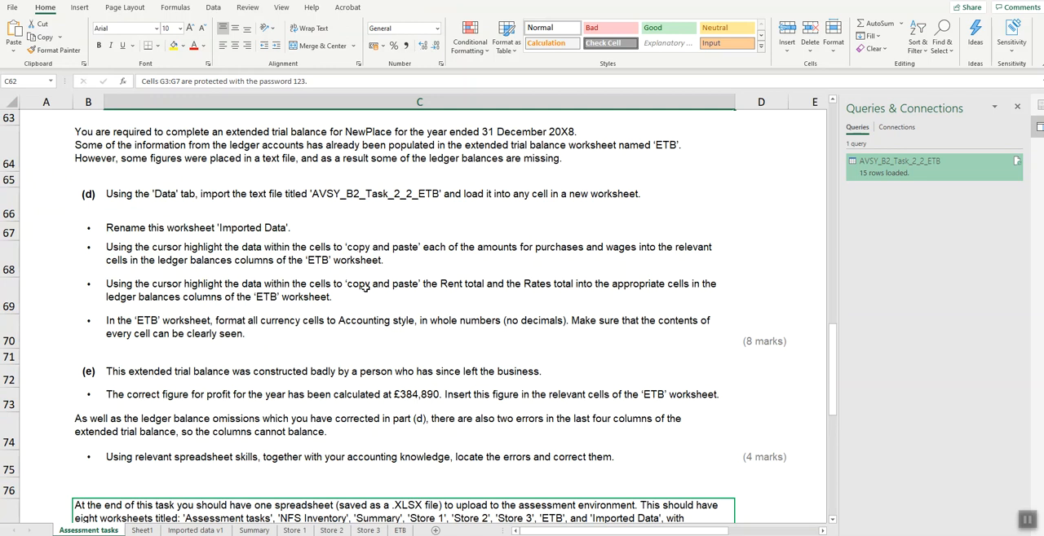
- Copy the purchases and store wages amounts C2:C6 from Imported data v1 and paste them as values into ETB cells B11:B15
left_click(196, 530)
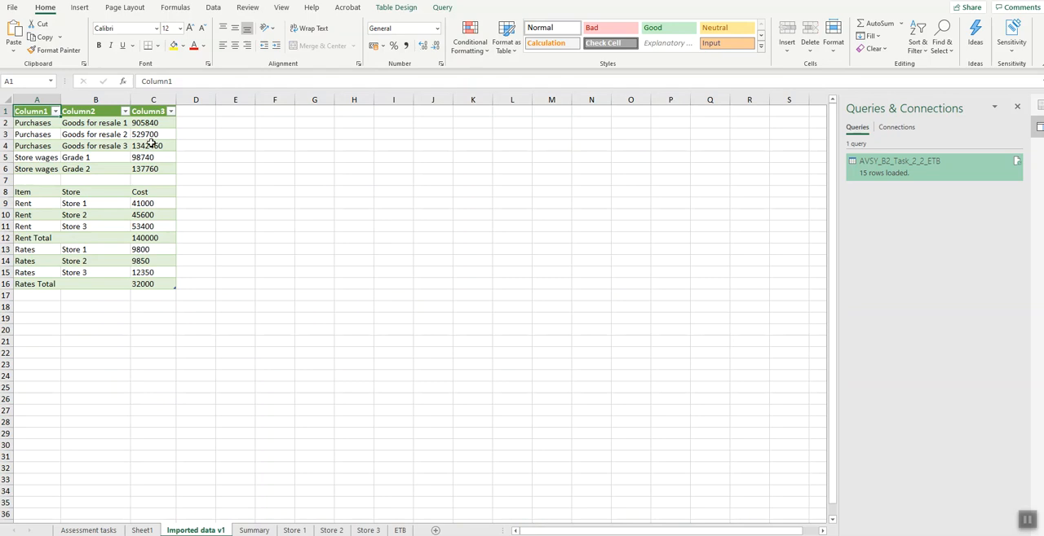
left_click_drag(151, 123, 152, 168)
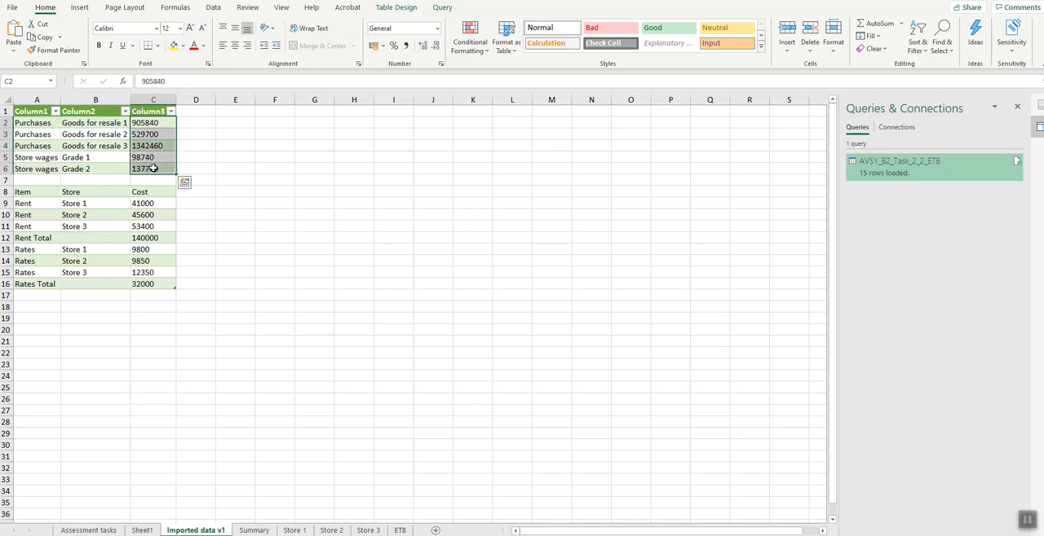
key("ctrl+c")
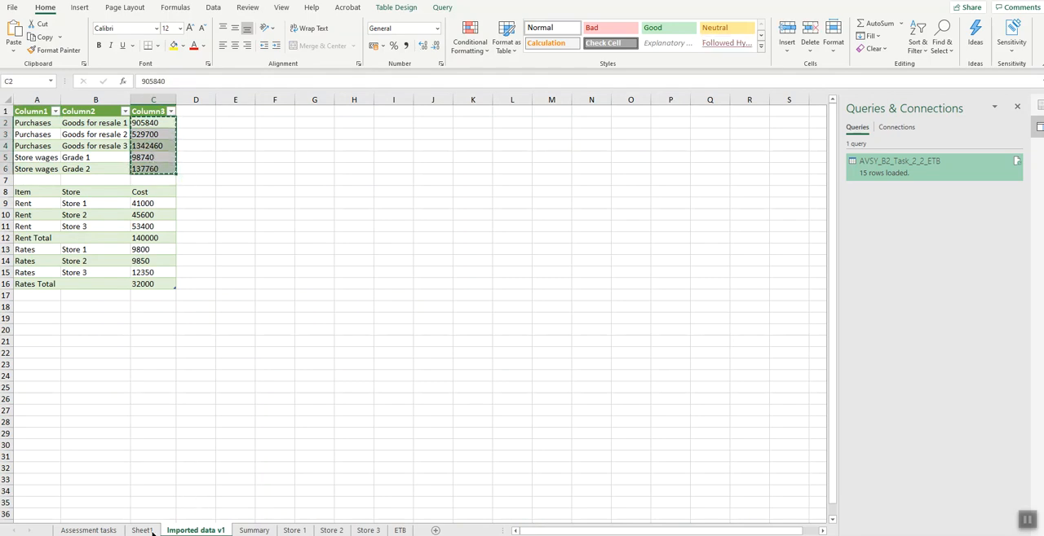
left_click(399, 531)
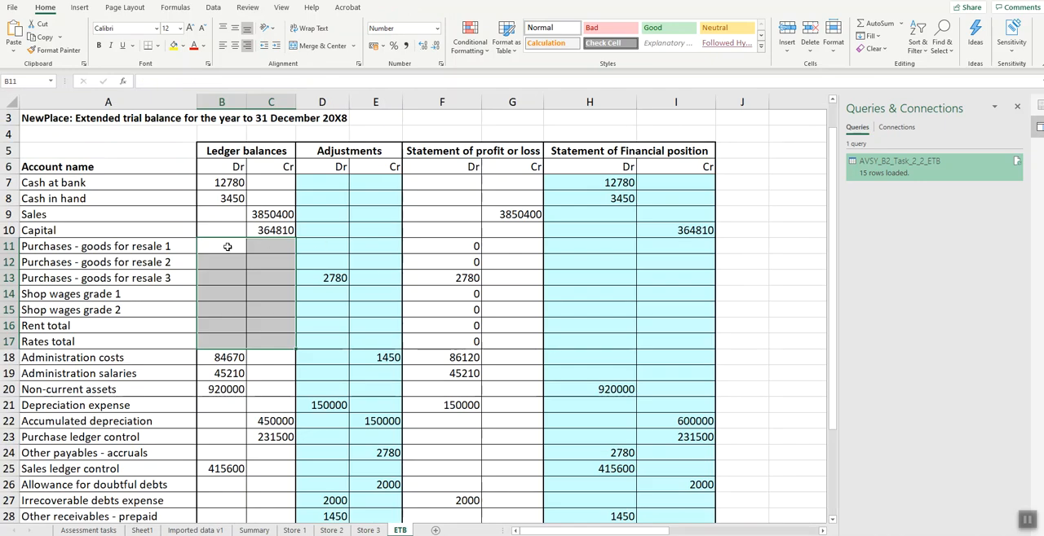
left_click(227, 246)
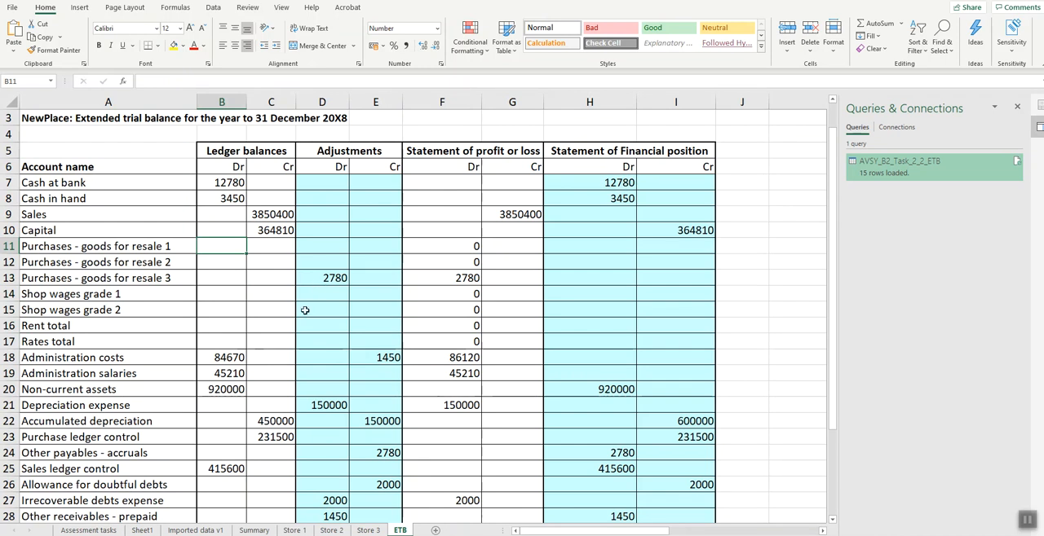
left_click(14, 50)
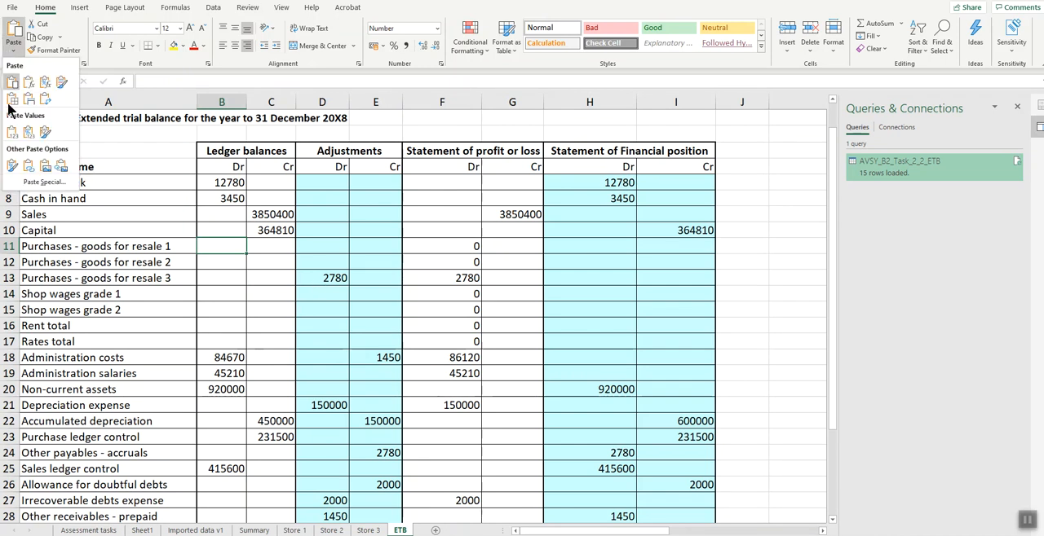
left_click(11, 133)
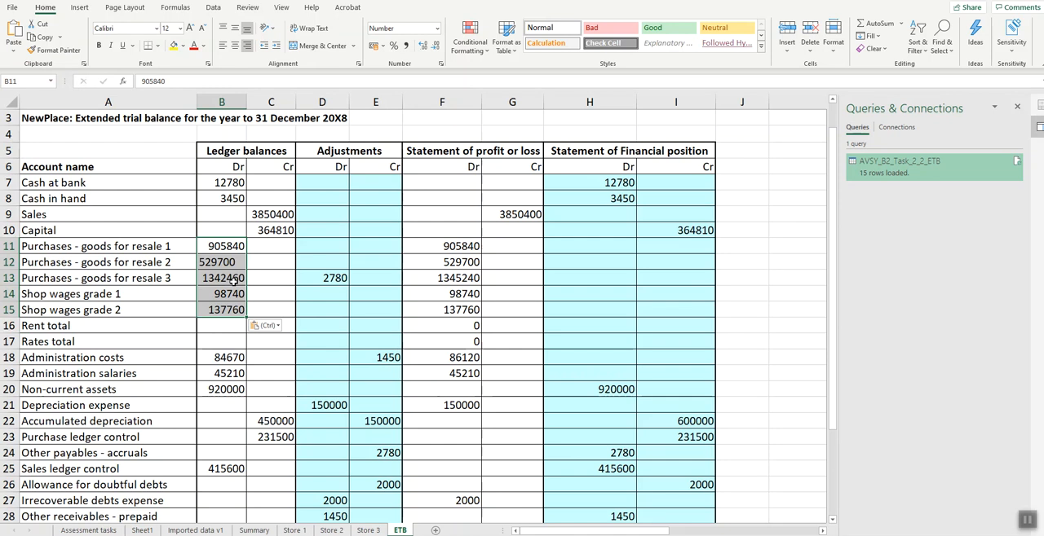
- Try to apply the Currency number format to the pasted purchases and wages balances in B11:B15
left_click(265, 285)
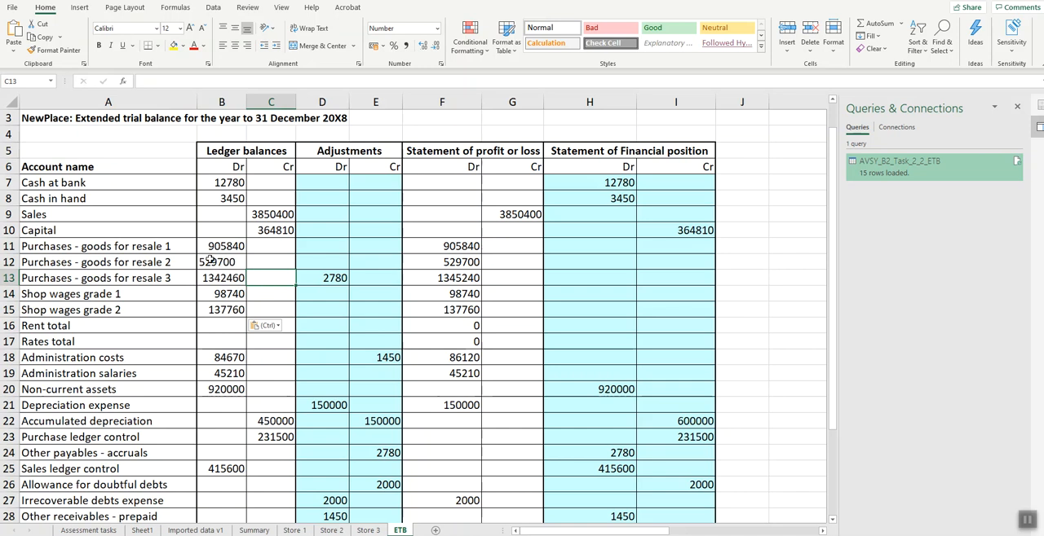
left_click(221, 293)
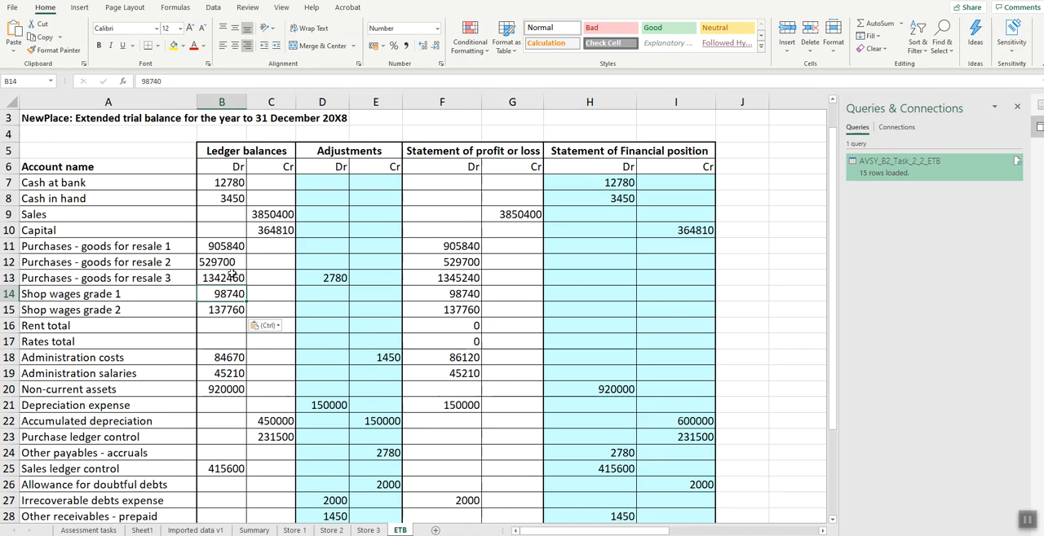
left_click_drag(235, 249, 232, 310)
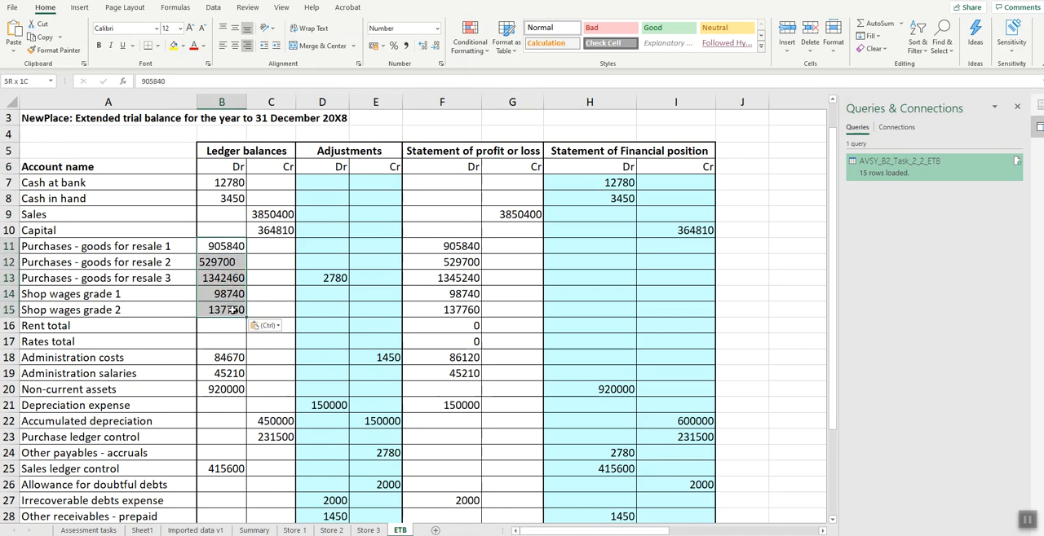
left_click(437, 27)
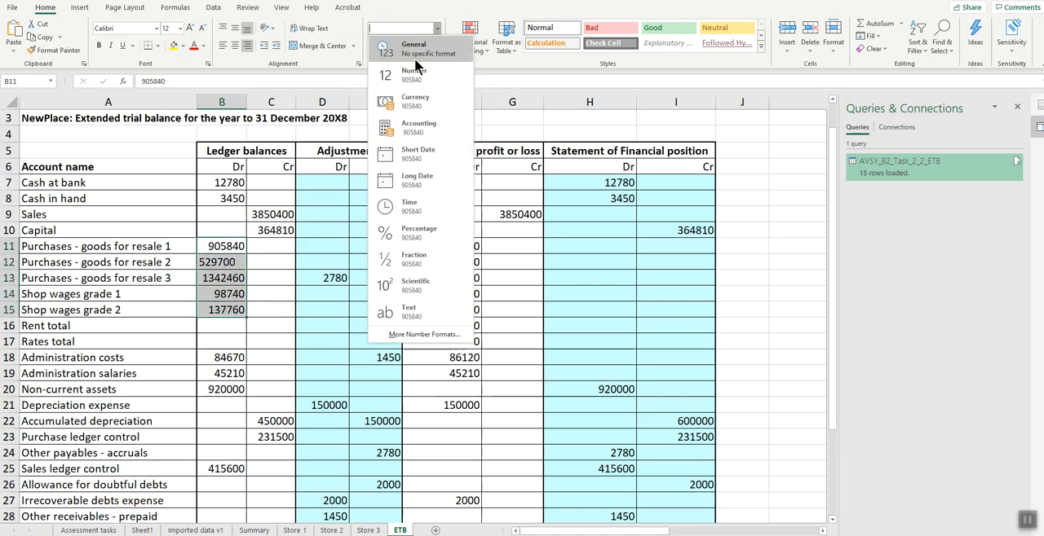
left_click(415, 101)
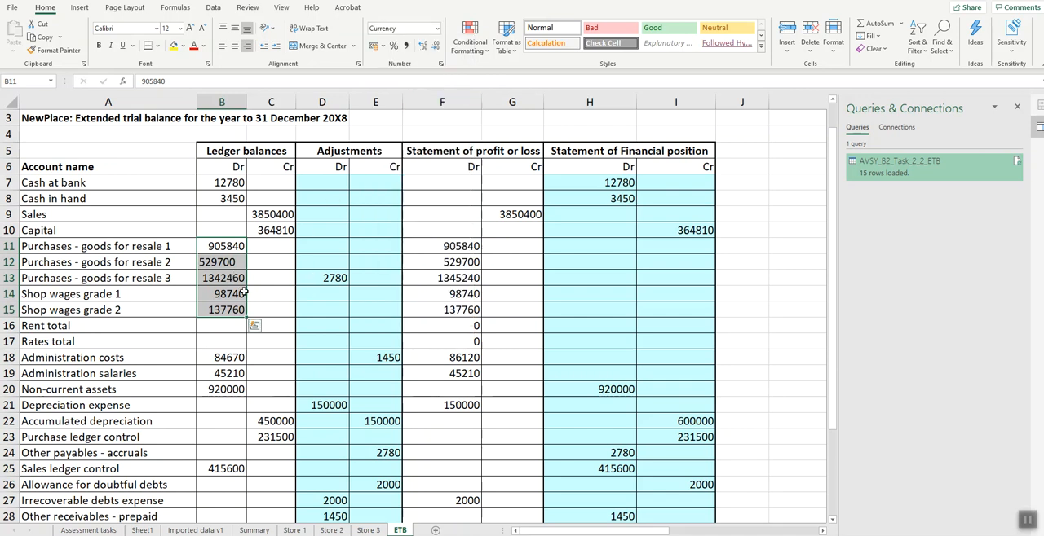
left_click(437, 28)
left_click(408, 103)
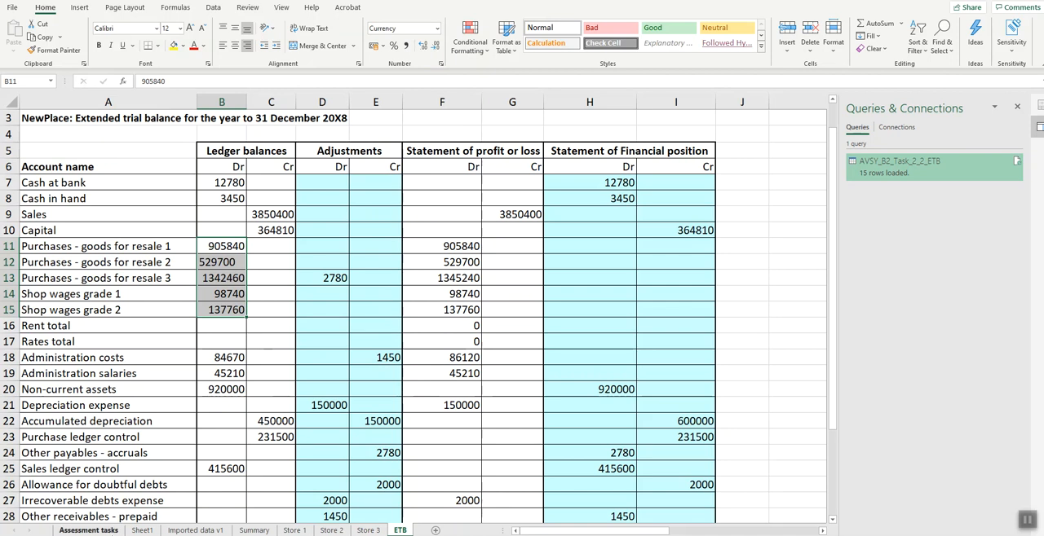
- Check the copying instructions and copy the Rent Total from Imported data v1 into the debit ledger balance cell B16 on the ETB worksheet
left_click(114, 531)
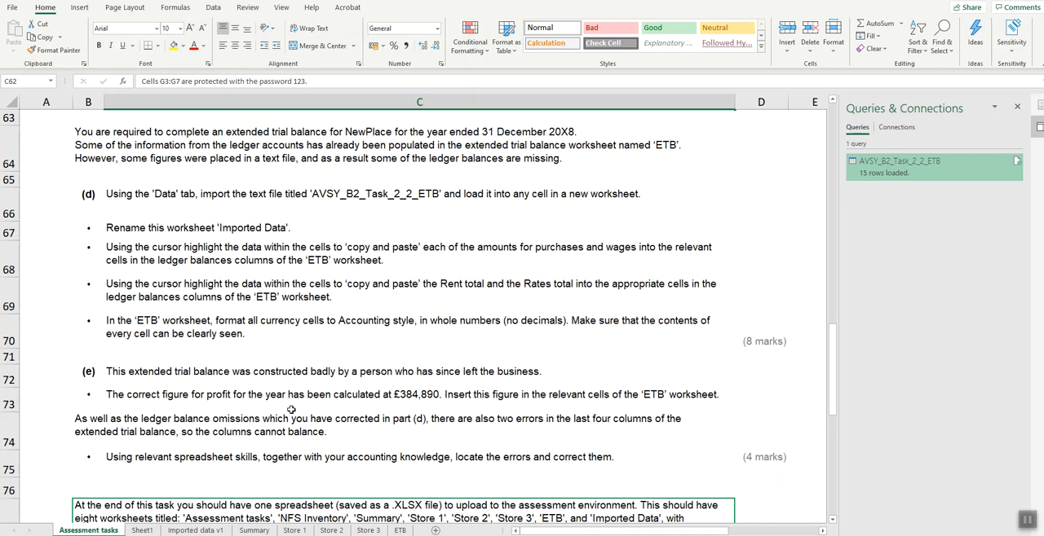
left_click(181, 531)
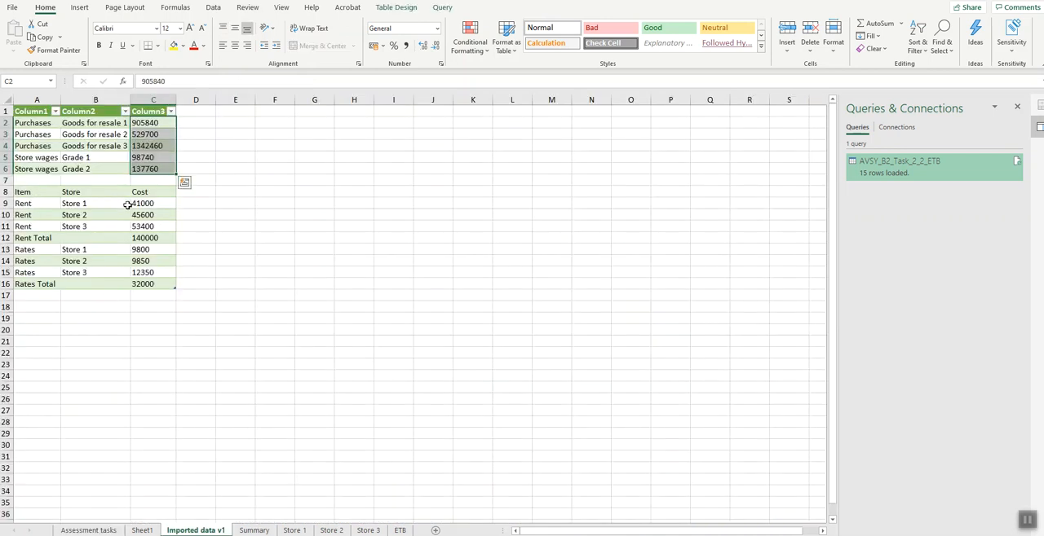
left_click(142, 238)
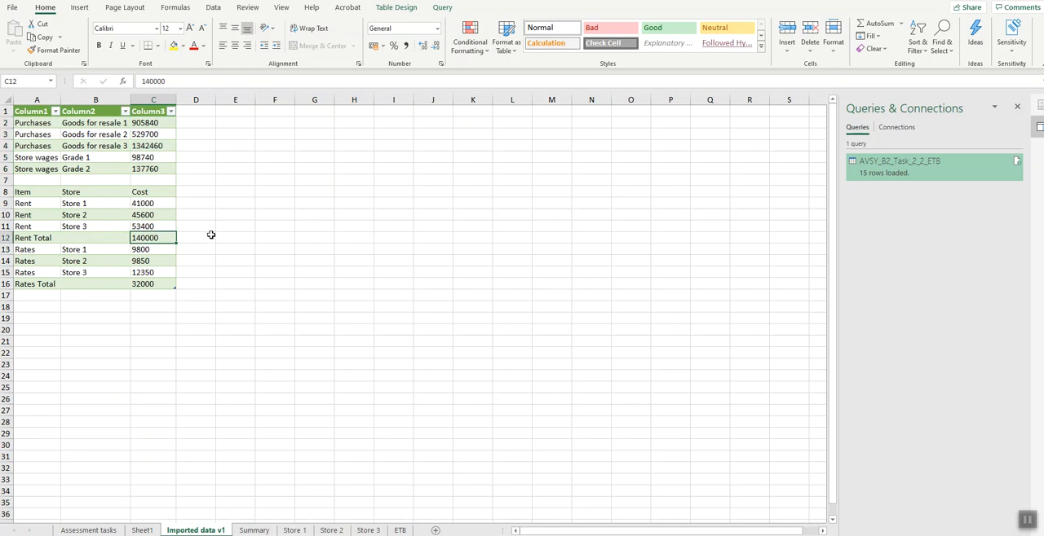
key("ctrl+c")
left_click(399, 531)
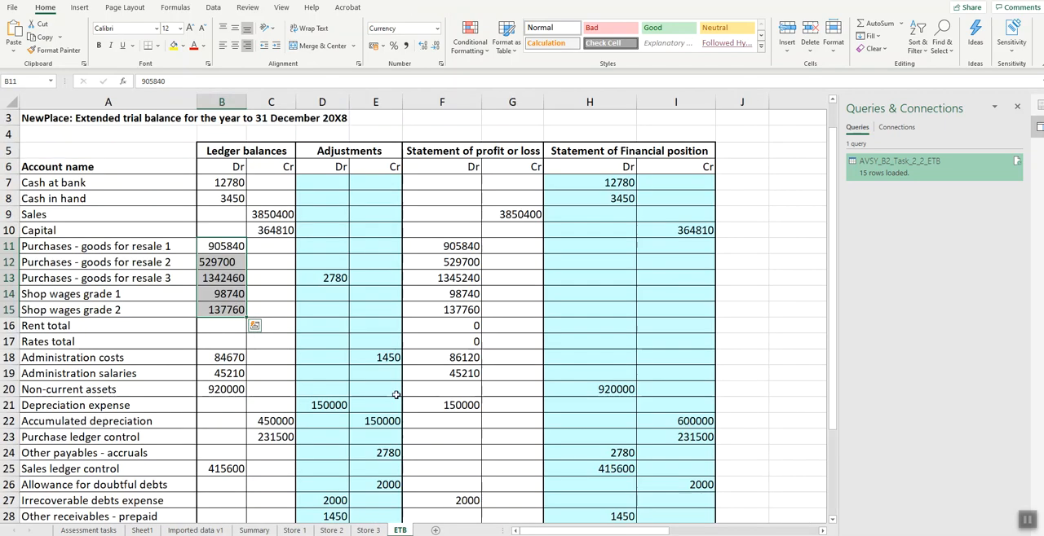
left_click(218, 325)
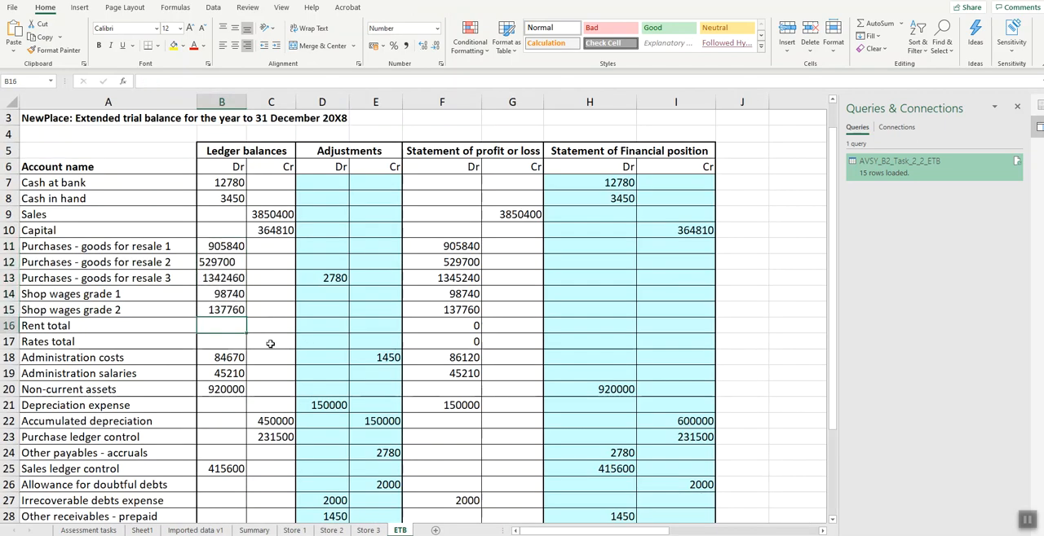
key("ctrl+v")
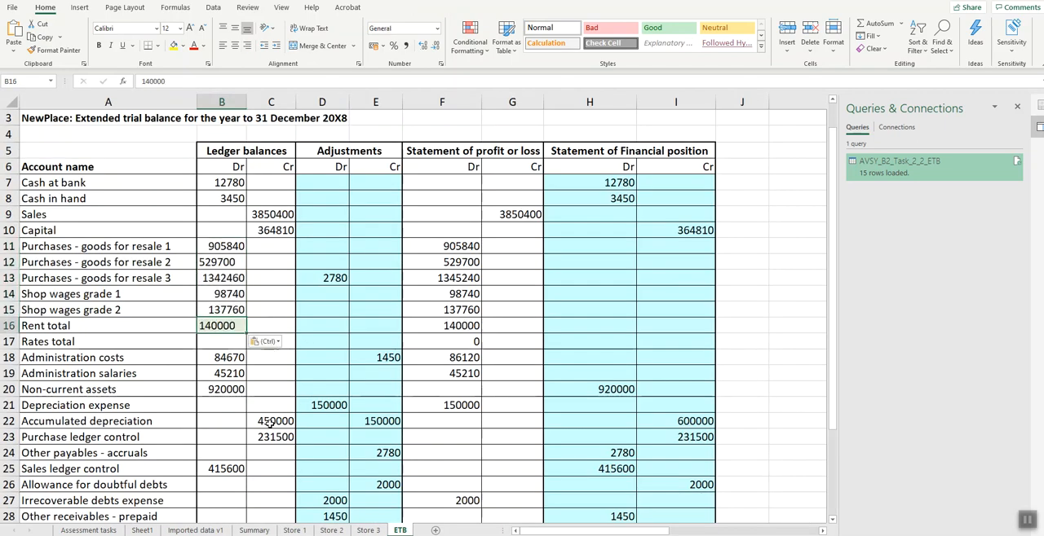
- Copy the Rates Total from Imported data v1 and paste it as a value into the debit ledger balance cell B17 on ETB
left_click(188, 531)
left_click(146, 284)
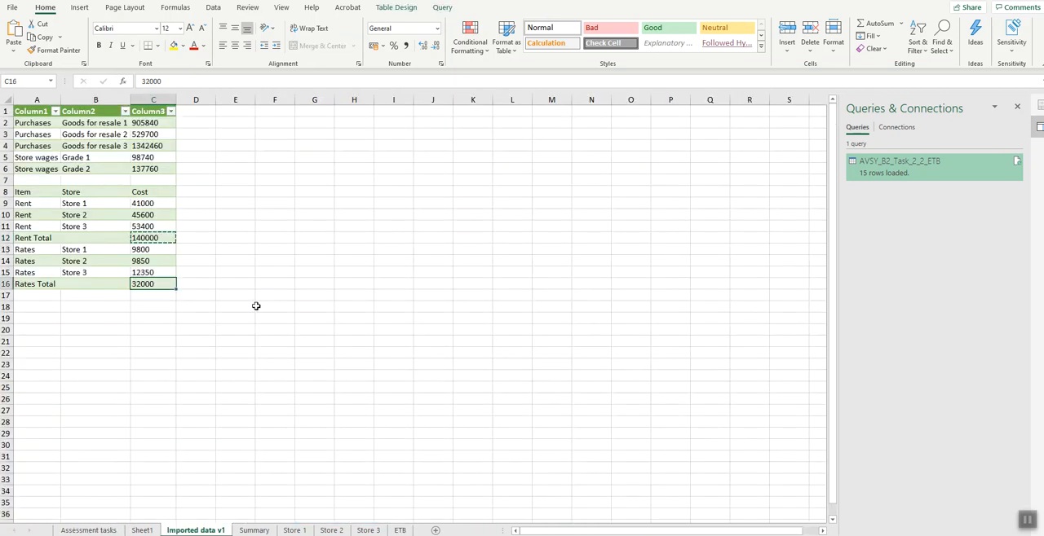
key("ctrl+c")
left_click(398, 530)
left_click(242, 343)
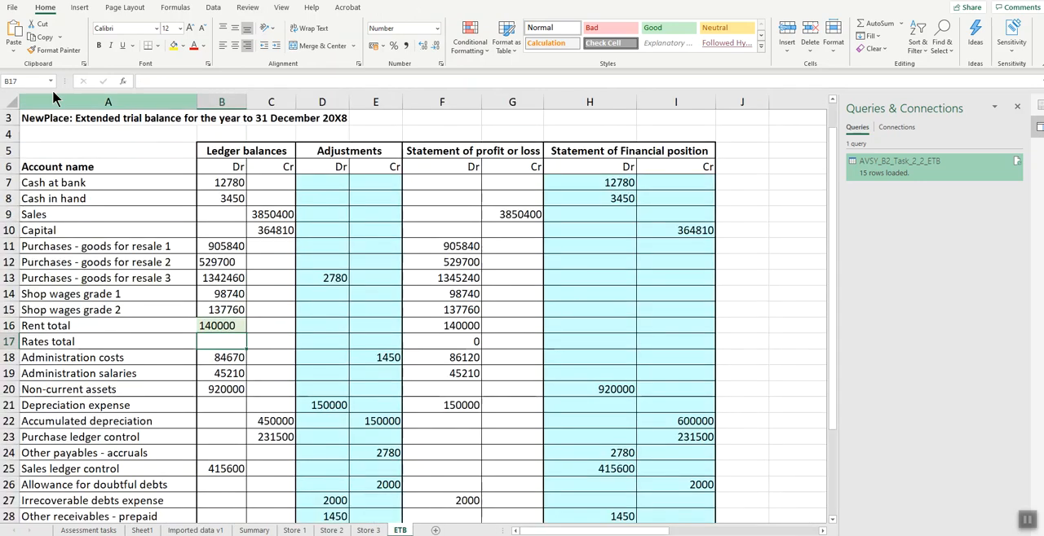
left_click(14, 50)
left_click(13, 137)
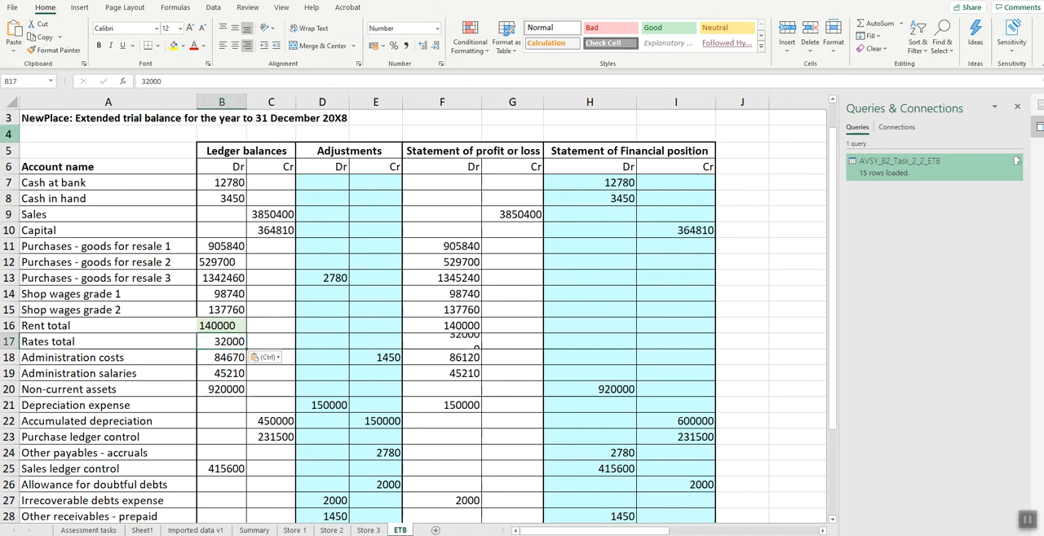
- Copy the formatting of the Rates total balance in B17 onto the Rent total balance in B16
left_click(234, 329)
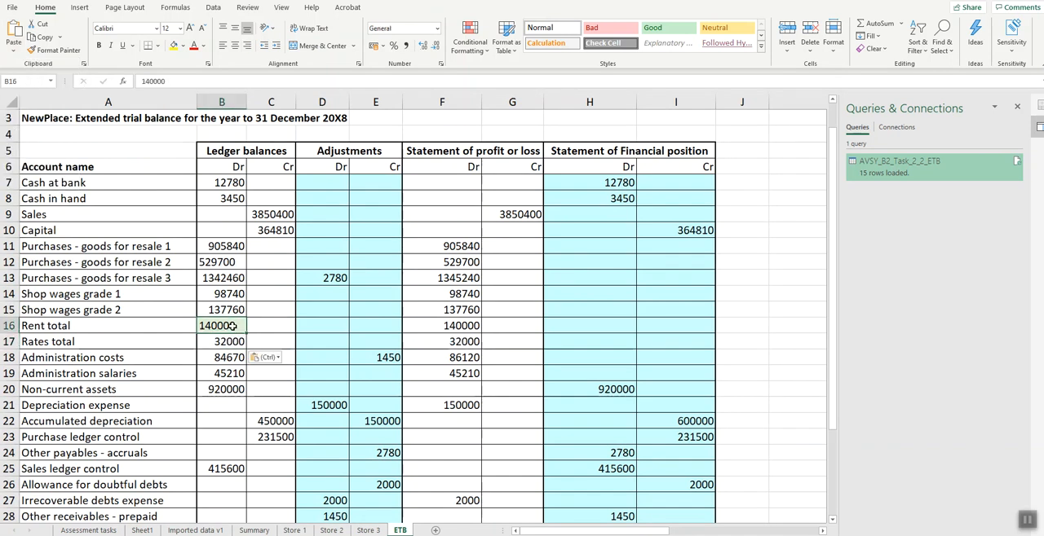
left_click(231, 342)
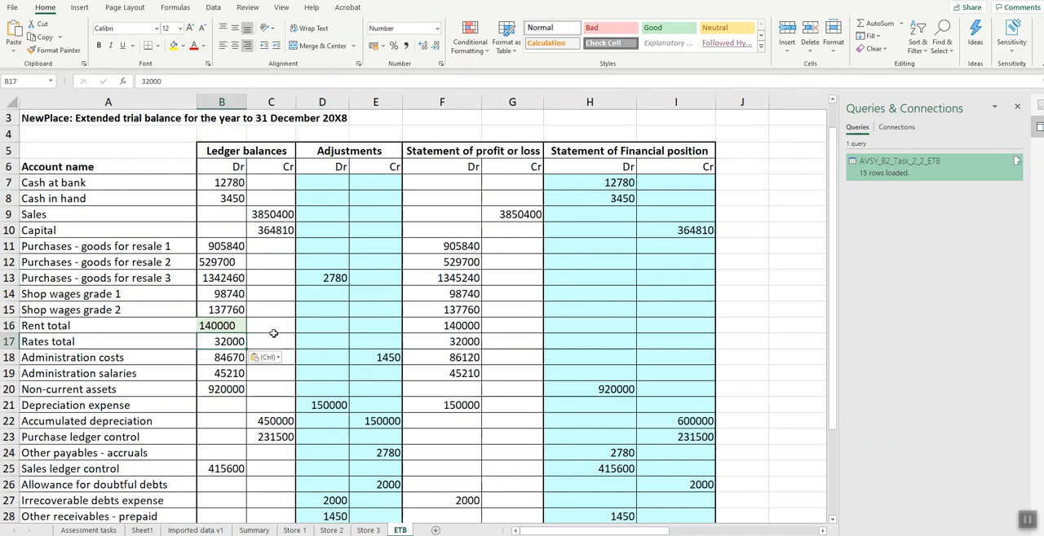
left_click(58, 50)
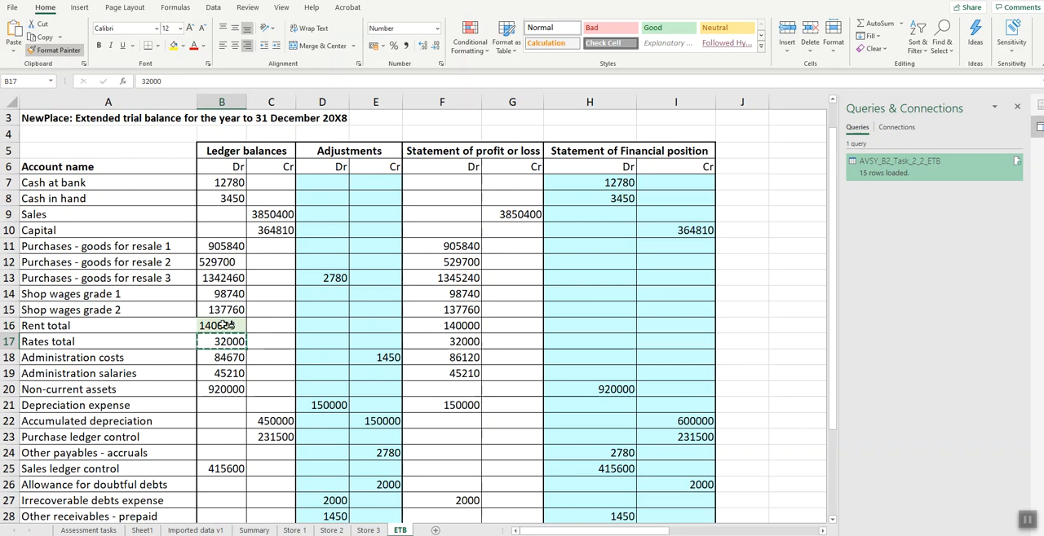
left_click(222, 324)
left_click(271, 369)
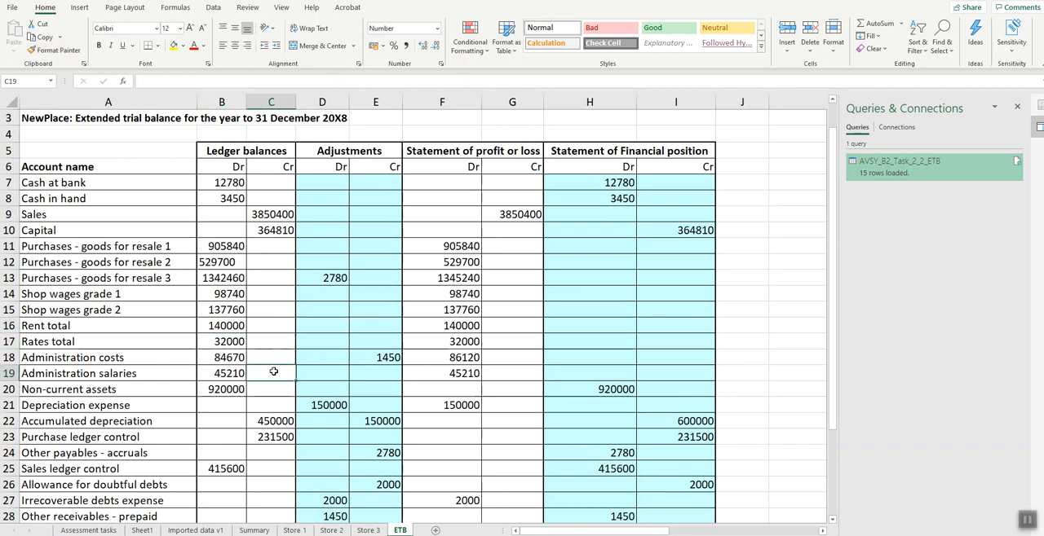
left_click(227, 342)
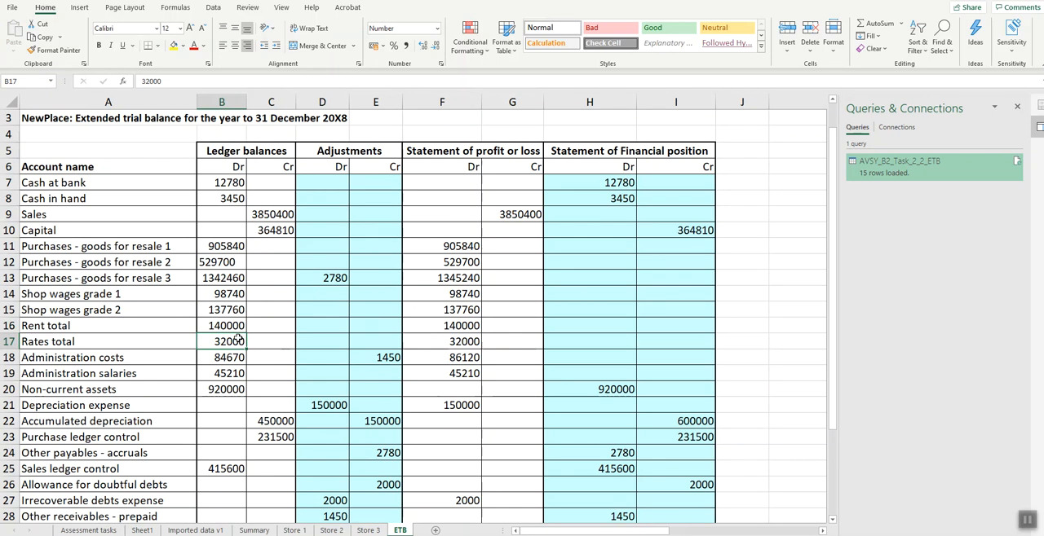
- Check the currency formatting requirement and apply the Accounting number format to the ETB figures in B7:I32
left_click(72, 531)
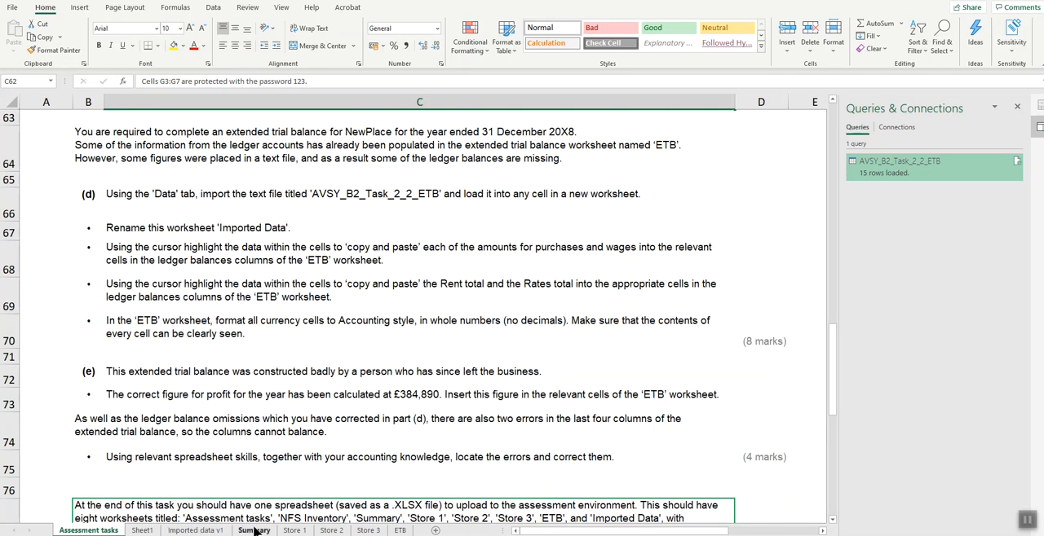
left_click(400, 530)
scroll(410, 277, "down", 2)
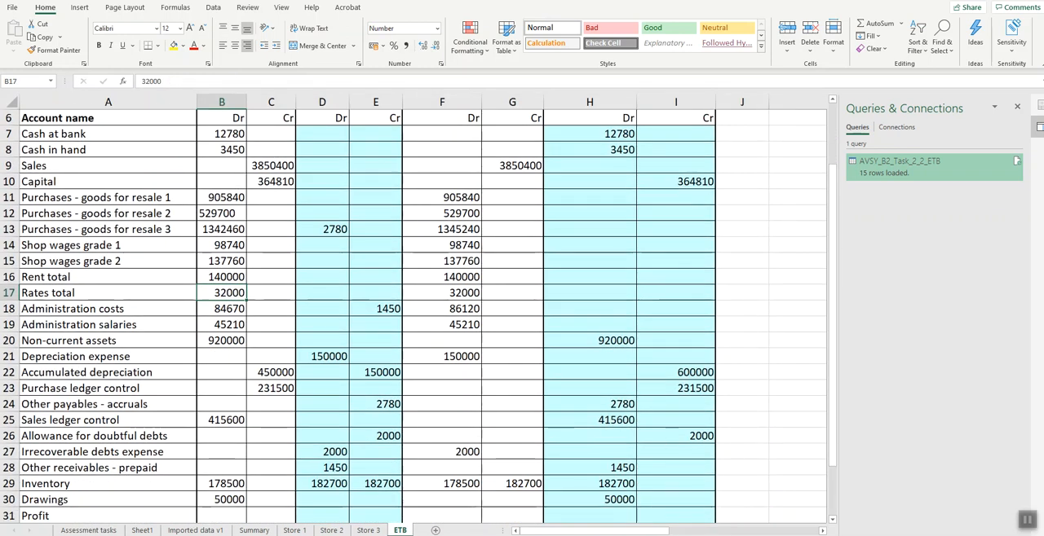
scroll(520, 315, "down", 1)
scroll(175, 166, "down", 1)
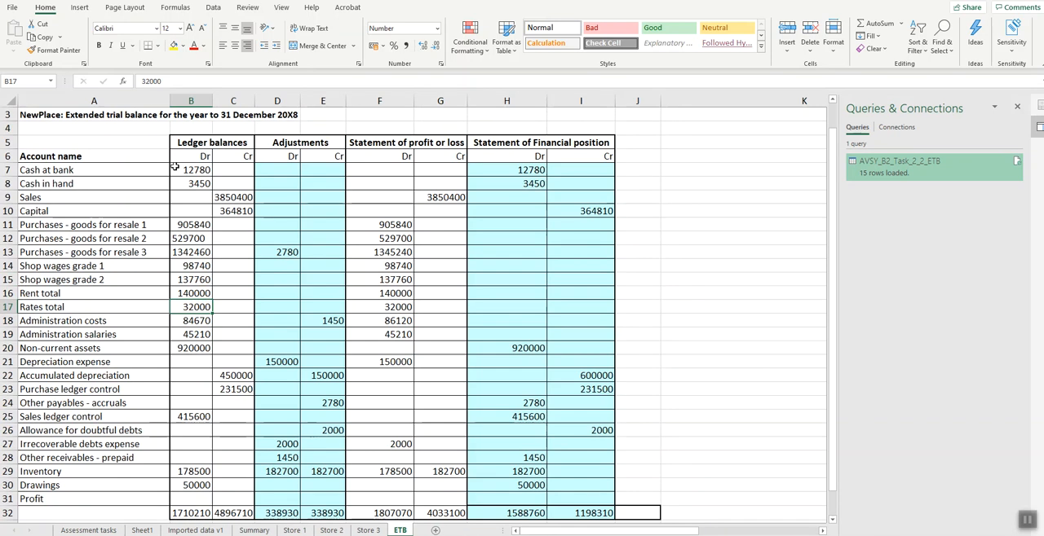
left_click_drag(173, 170, 597, 512)
left_click(437, 27)
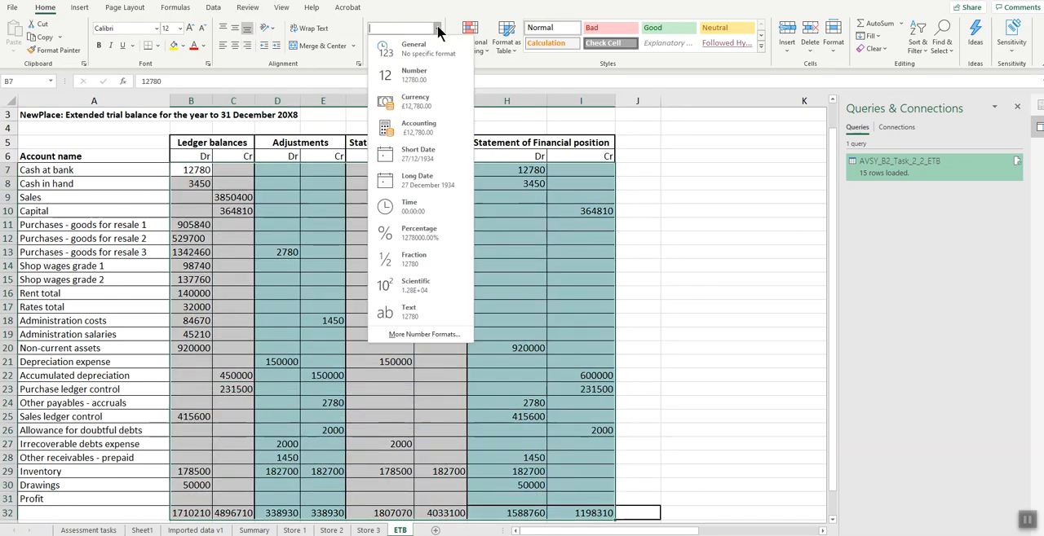
left_click(409, 131)
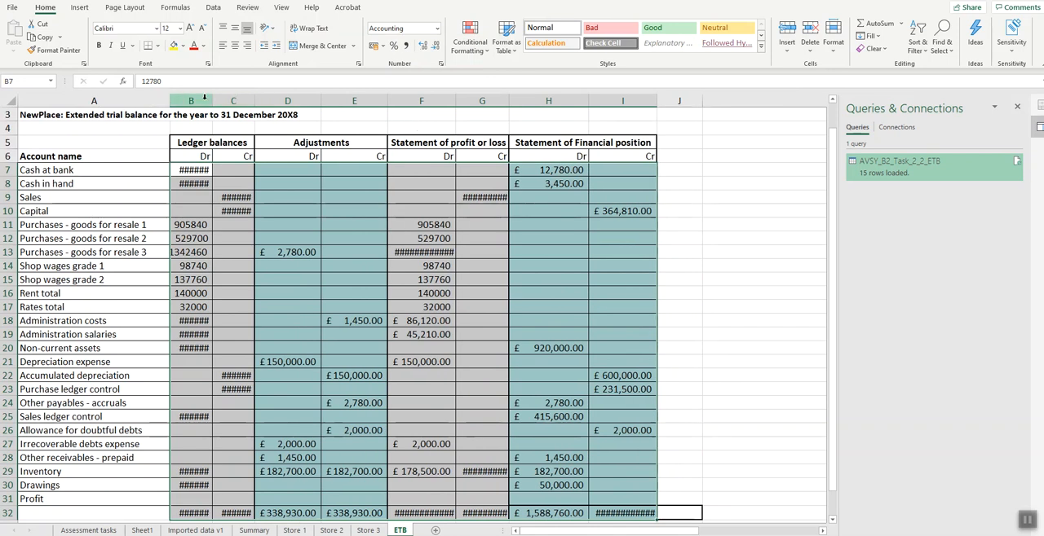
- Auto-fit the widths of columns B to I on the ETB worksheet to their contents
left_click_drag(205, 96, 619, 97)
left_click_drag(322, 101, 322, 101)
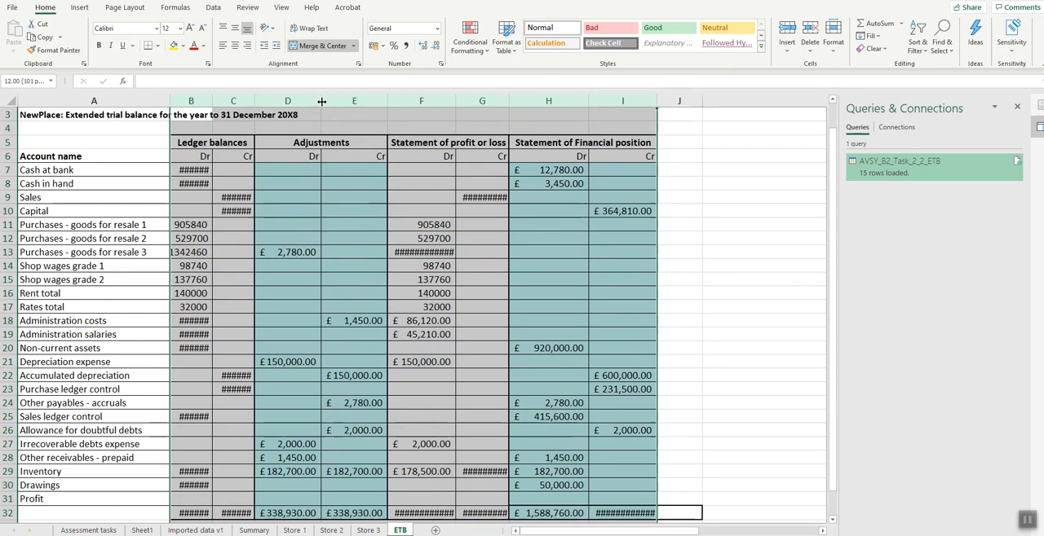
double_click(321, 102)
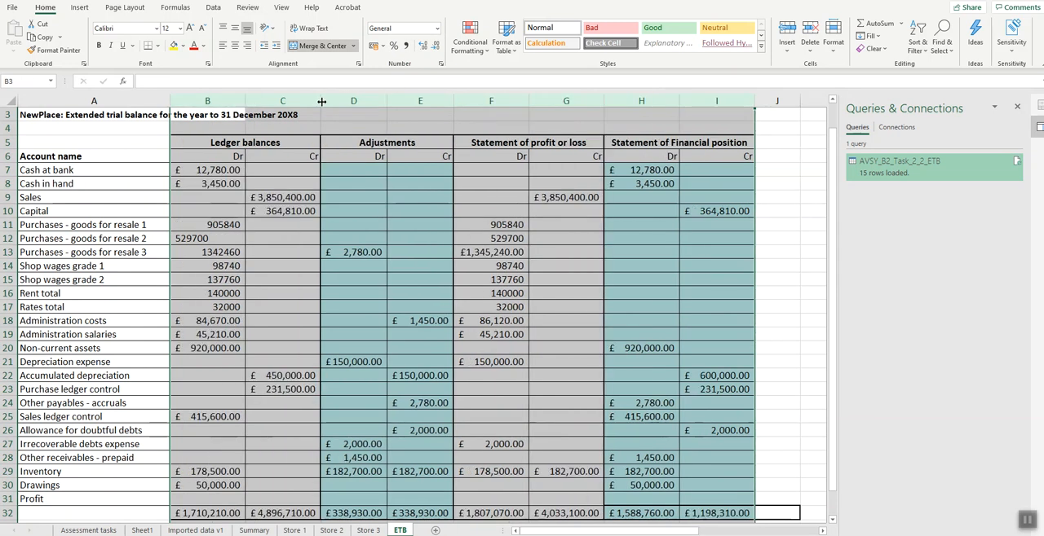
- Try the Accounting number format with two decimal places and no currency symbol on the ETB figures in columns B to I
left_click(441, 64)
left_click(381, 318)
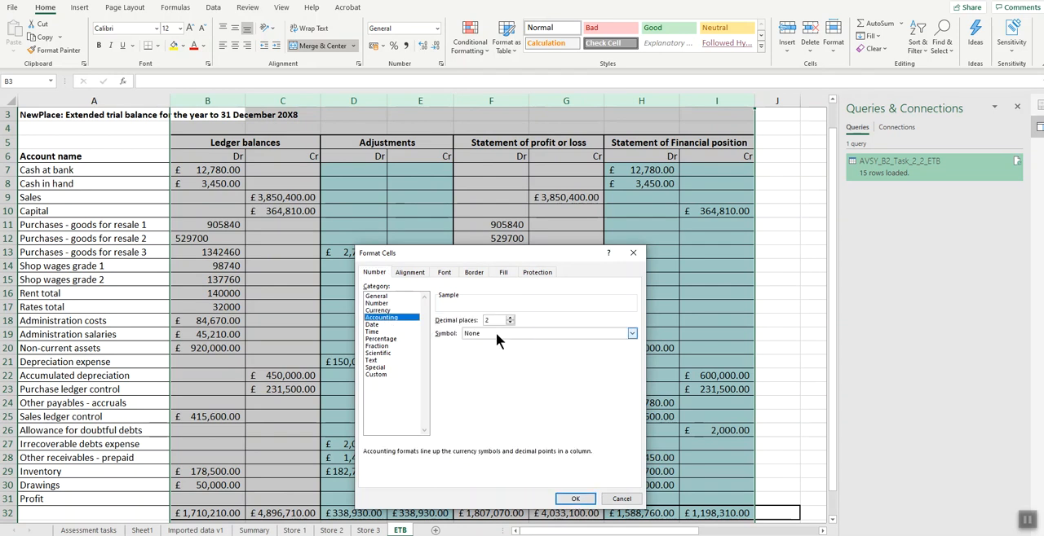
left_click(493, 333)
left_click(486, 344)
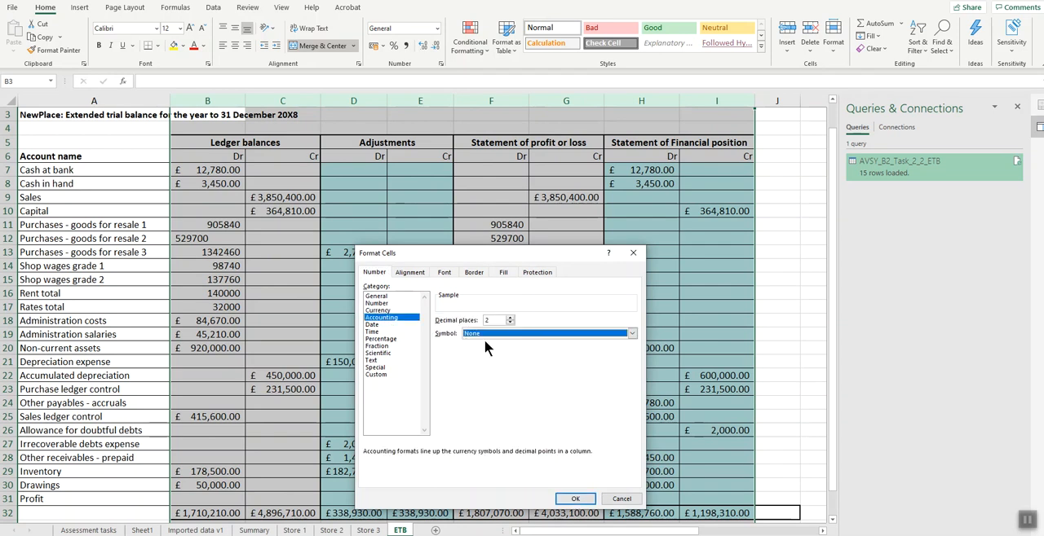
left_click(575, 498)
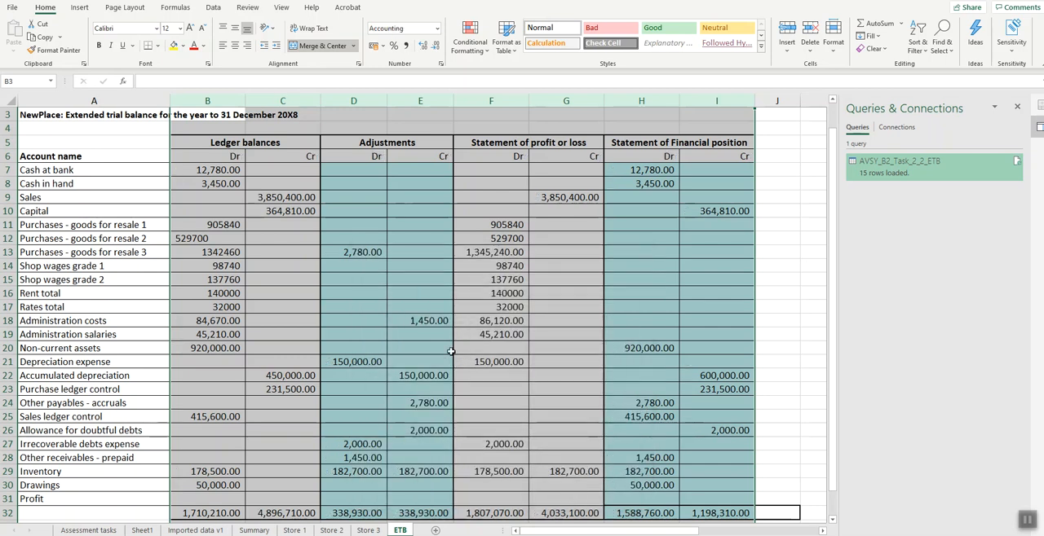
- Apply the Accounting number format with the pound symbol to the ETB figures in columns B to I
left_click(437, 29)
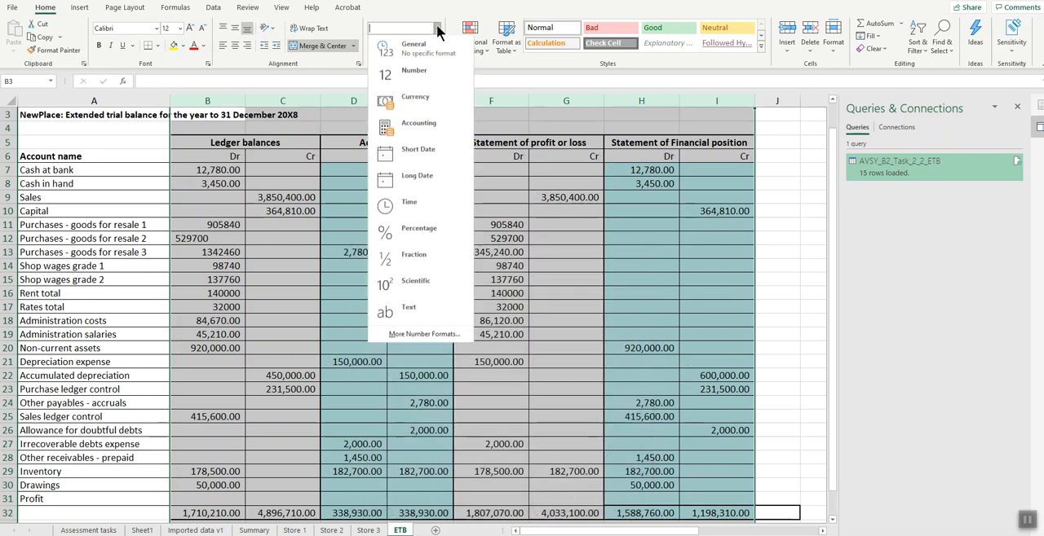
left_click(400, 122)
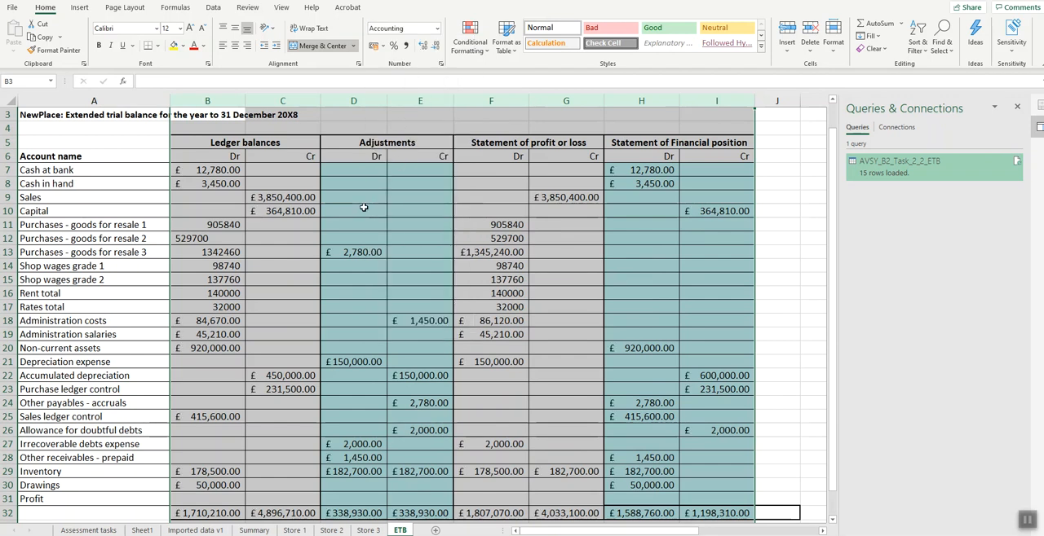
left_click(300, 279)
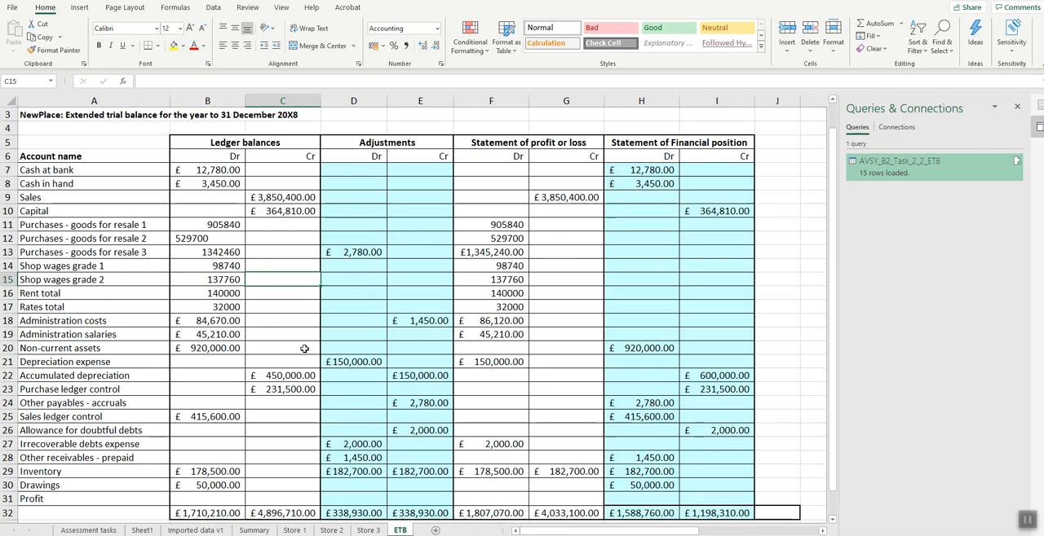
- Re-enter the three purchases balances in B11:B13 so that they are stored as numbers
double_click(212, 226)
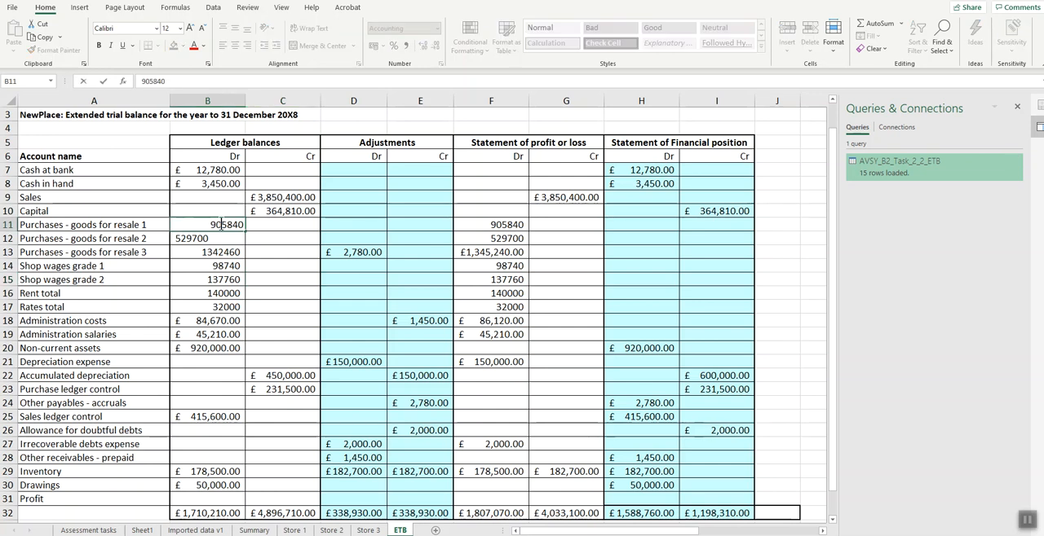
key("Return")
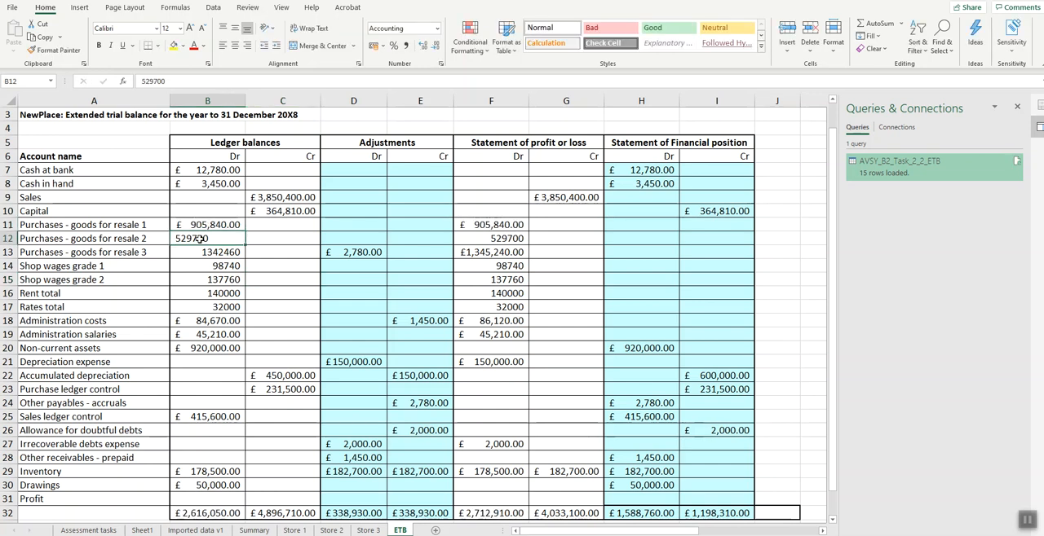
double_click(203, 236)
key("Return")
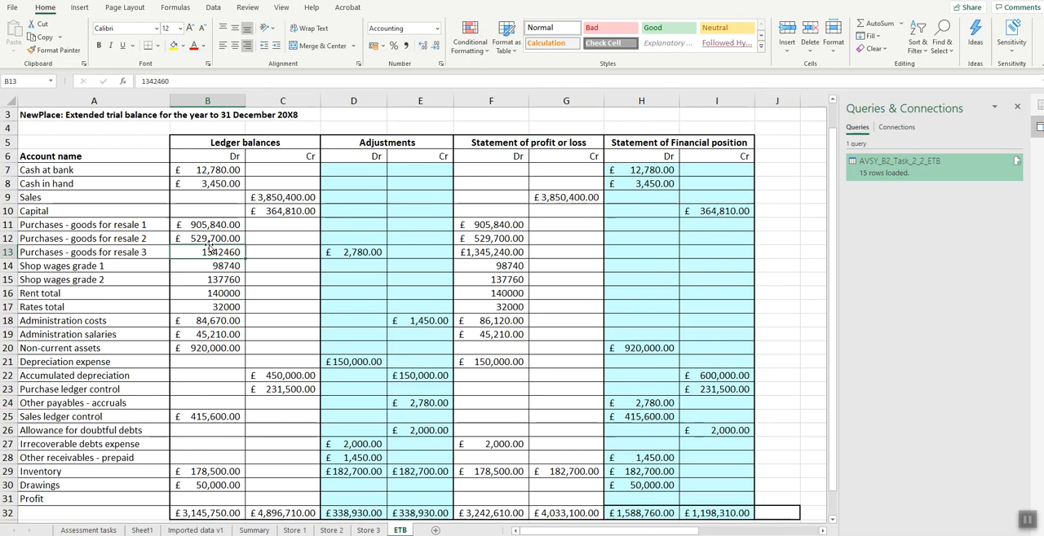
double_click(209, 252)
key("Return")
- Re-enter the shop wages, rent and rates balances in B14:B17 so that they are stored as numbers
double_click(214, 266)
key("Return")
double_click(213, 279)
key("Return")
double_click(213, 293)
key("Return")
double_click(217, 306)
key("Return")
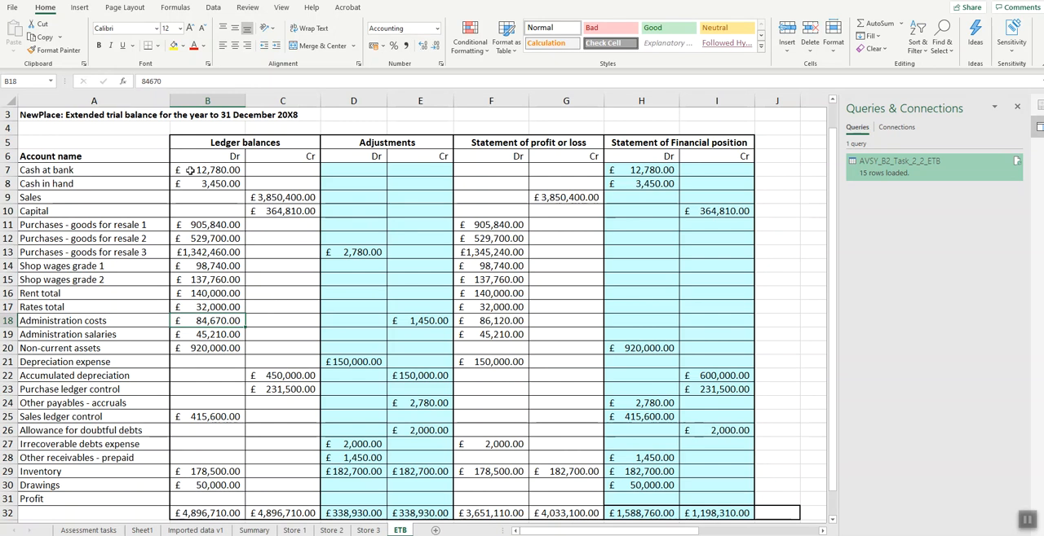
- Remove both decimal places from the ETB figures in B7:I32
left_click_drag(189, 170, 732, 509)
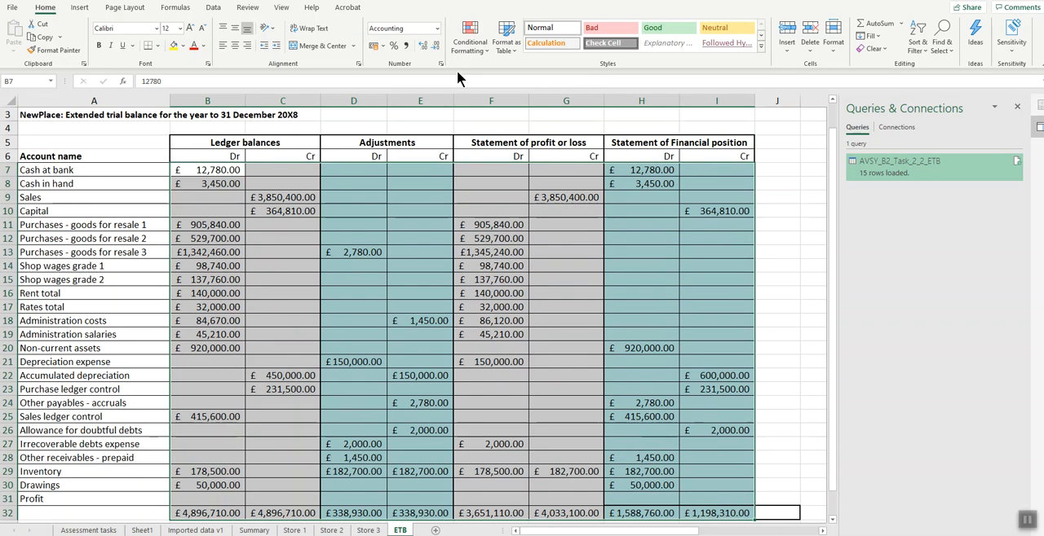
left_click(435, 45)
left_click(434, 46)
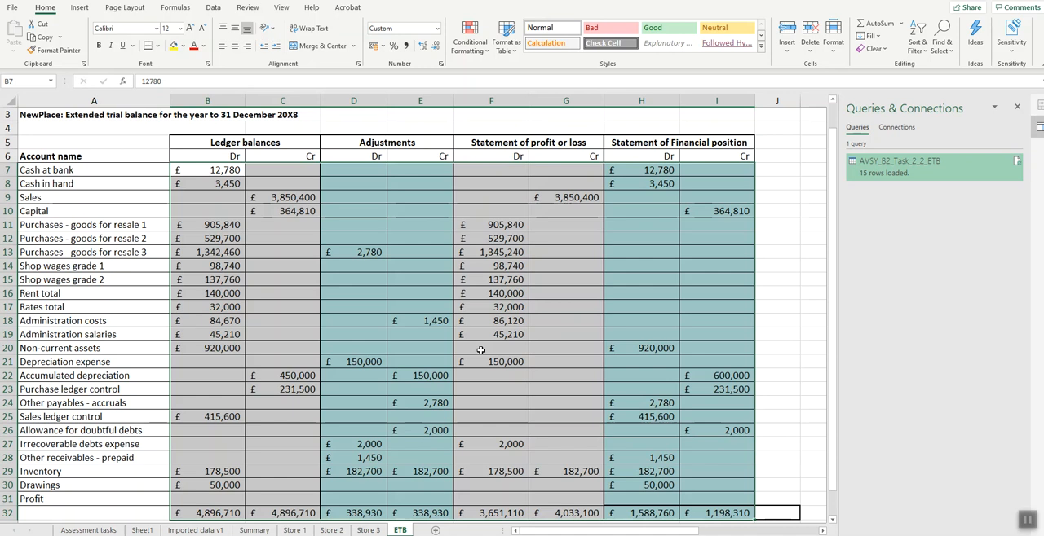
- Try opening the text file AVSY_B2_Task_2_2_ETB with the Text Import Wizard's default settings, and close the resulting workbook
left_click(12, 9)
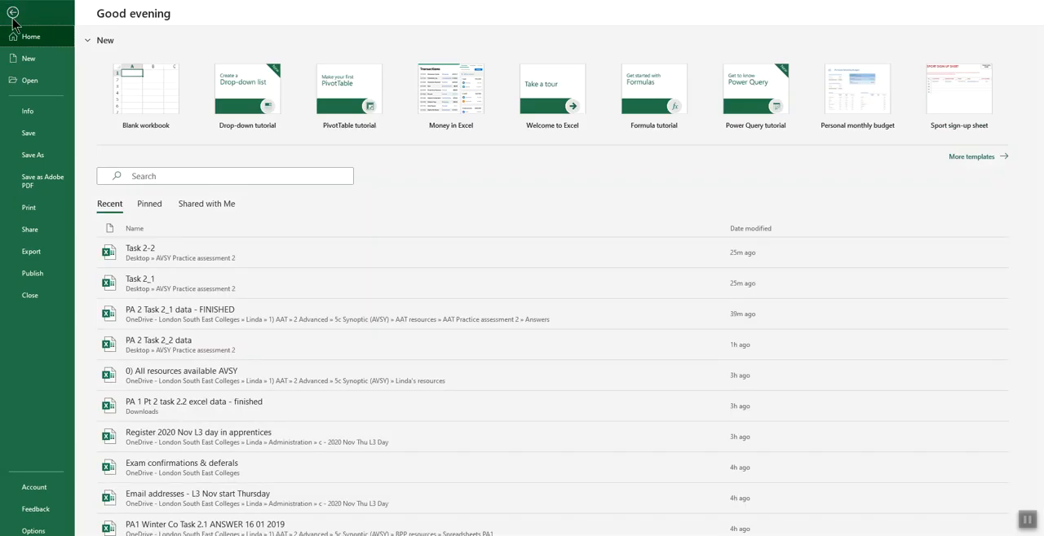
left_click(35, 82)
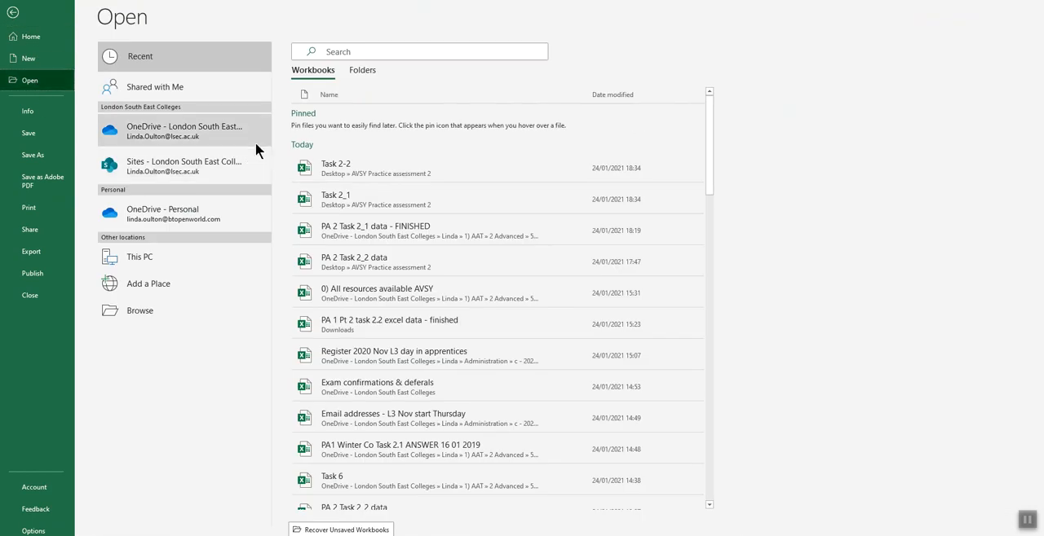
left_click(148, 302)
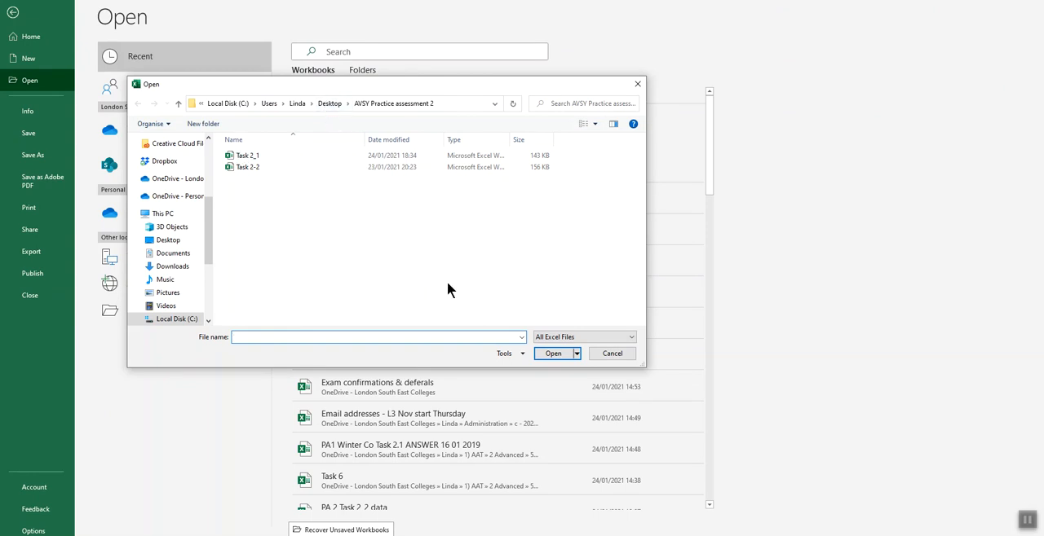
left_click(565, 338)
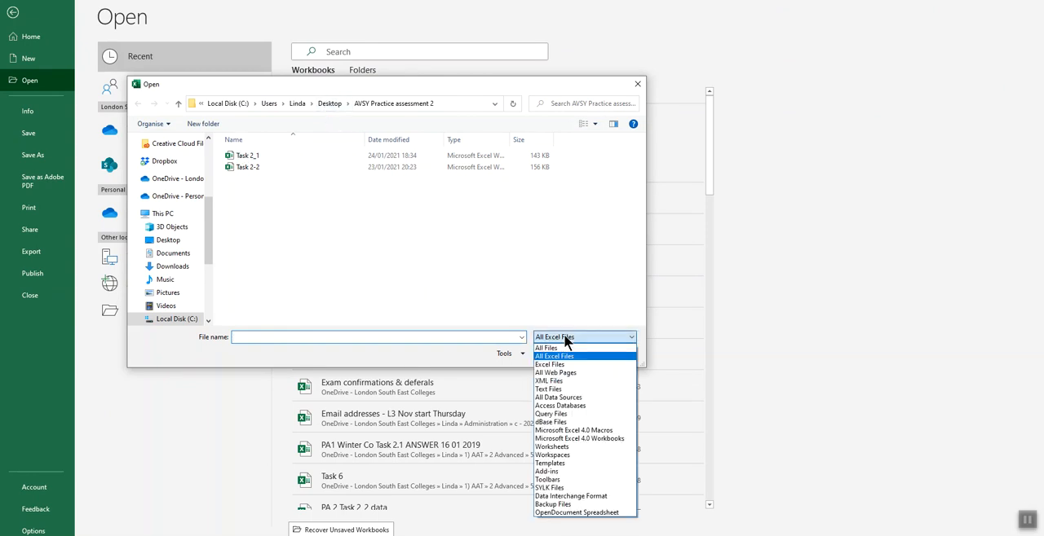
left_click(564, 348)
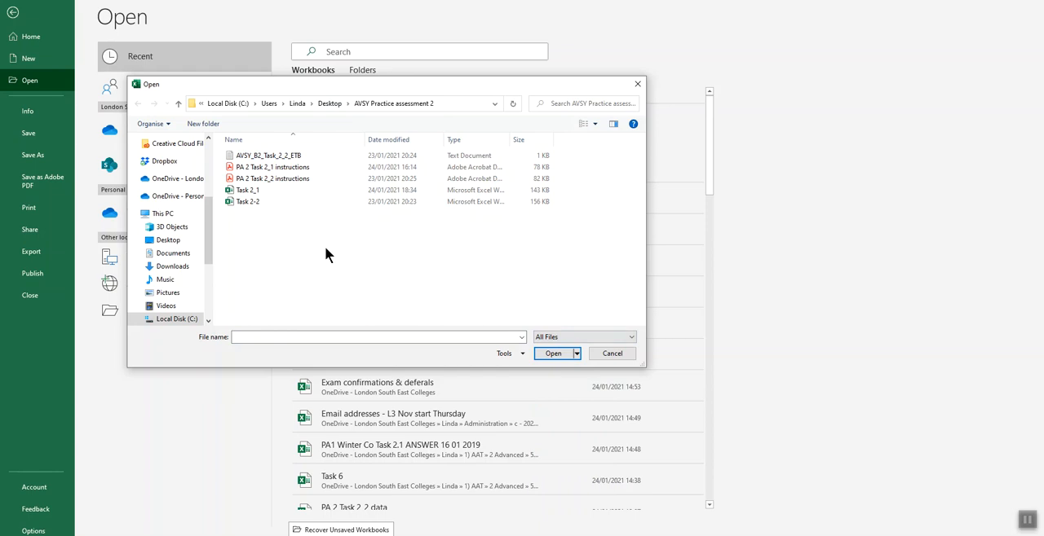
left_click(285, 157)
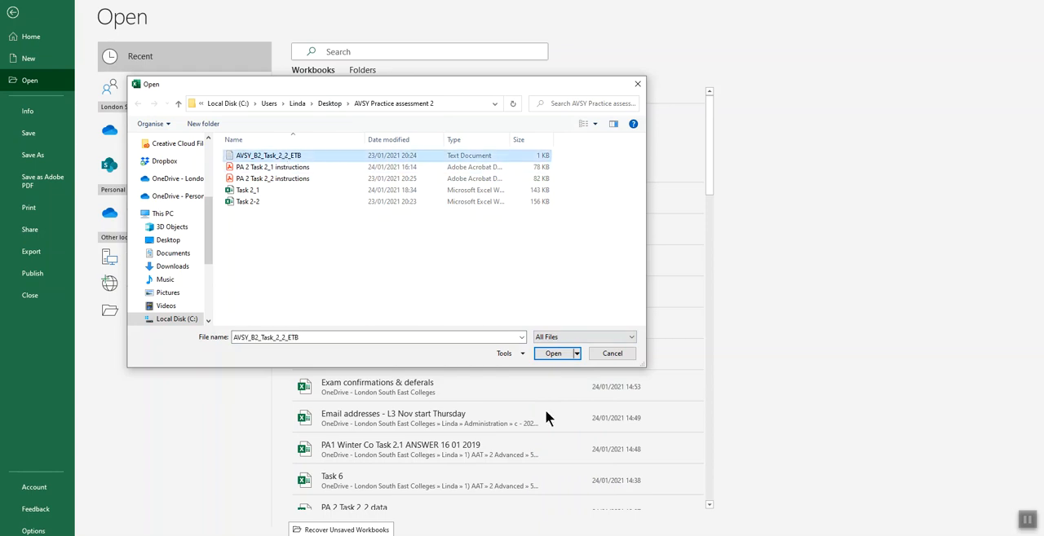
left_click(548, 354)
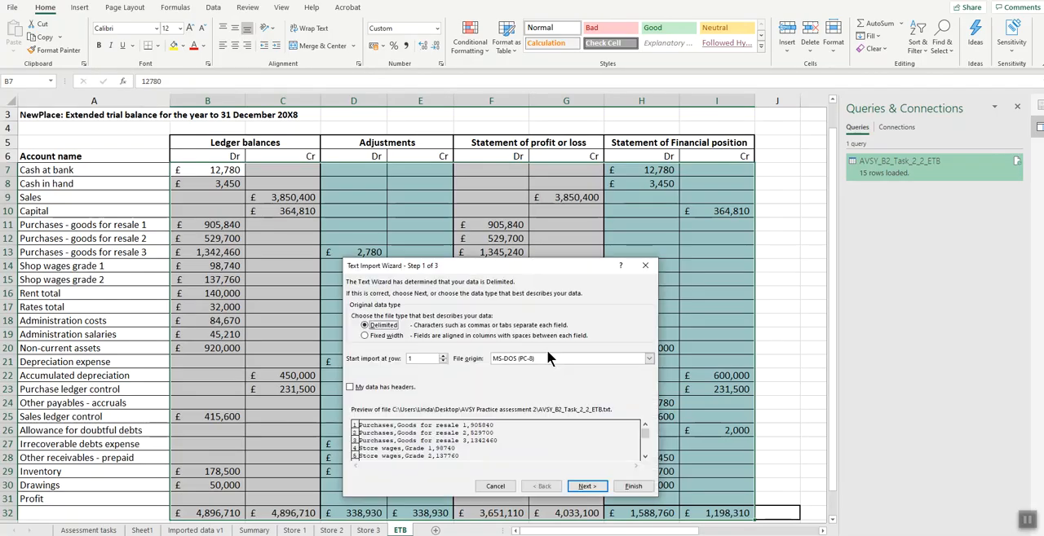
left_click_drag(477, 264, 439, 133)
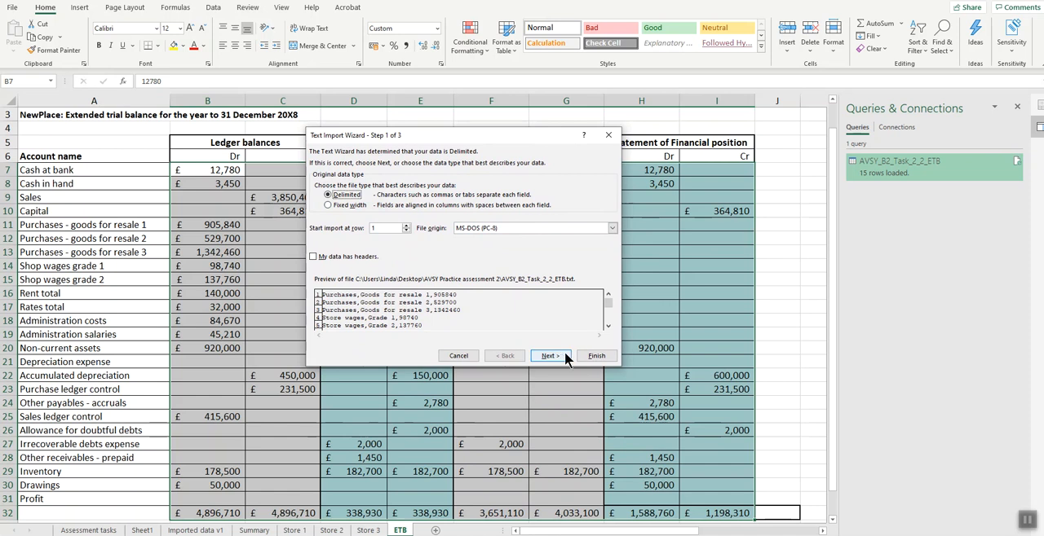
left_click(594, 358)
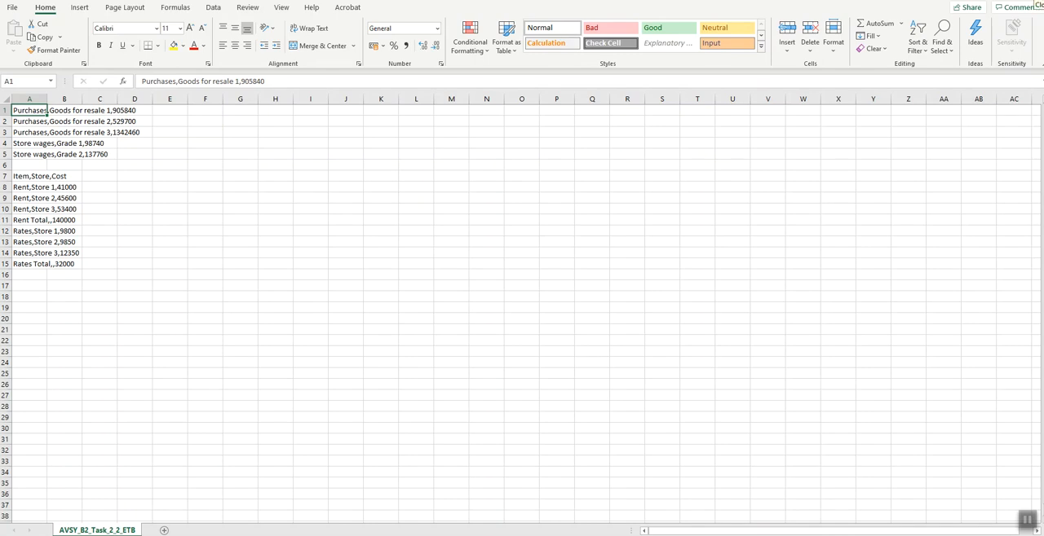
left_click(1038, 1)
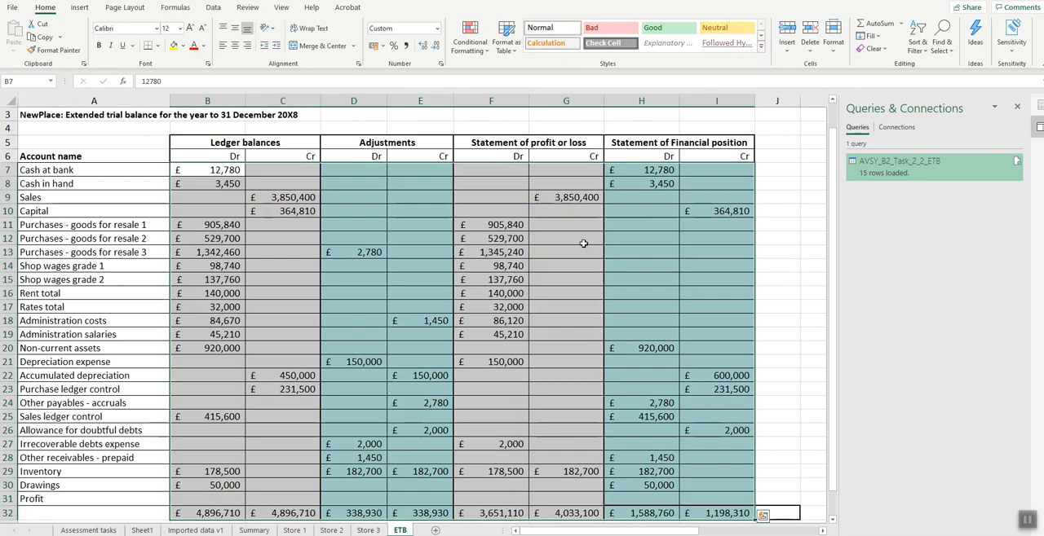
- Open the text file AVSY_B2_Task_2_2_ETB as delimited data, using Comma instead of Tab as the delimiter
left_click(11, 10)
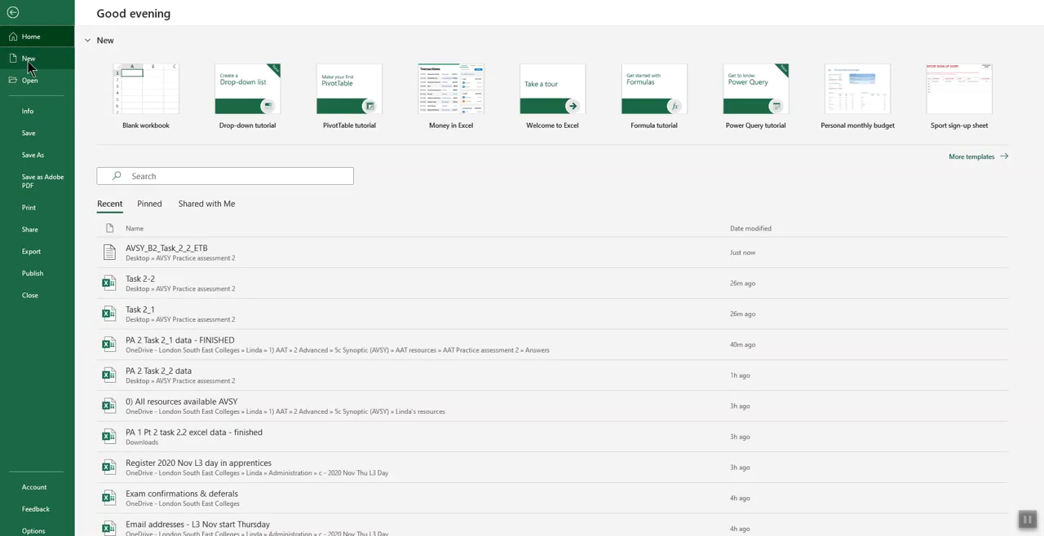
left_click(33, 80)
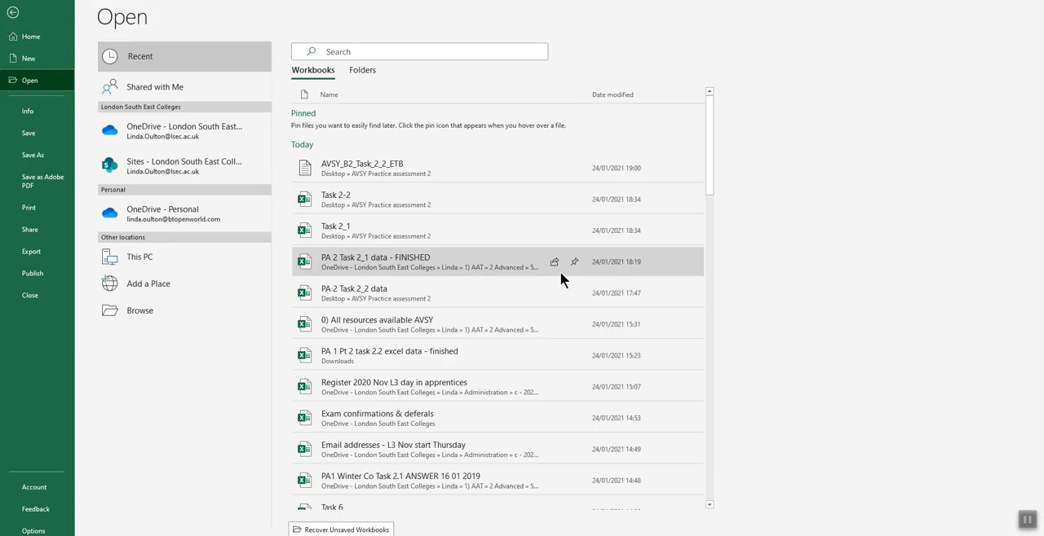
left_click(362, 170)
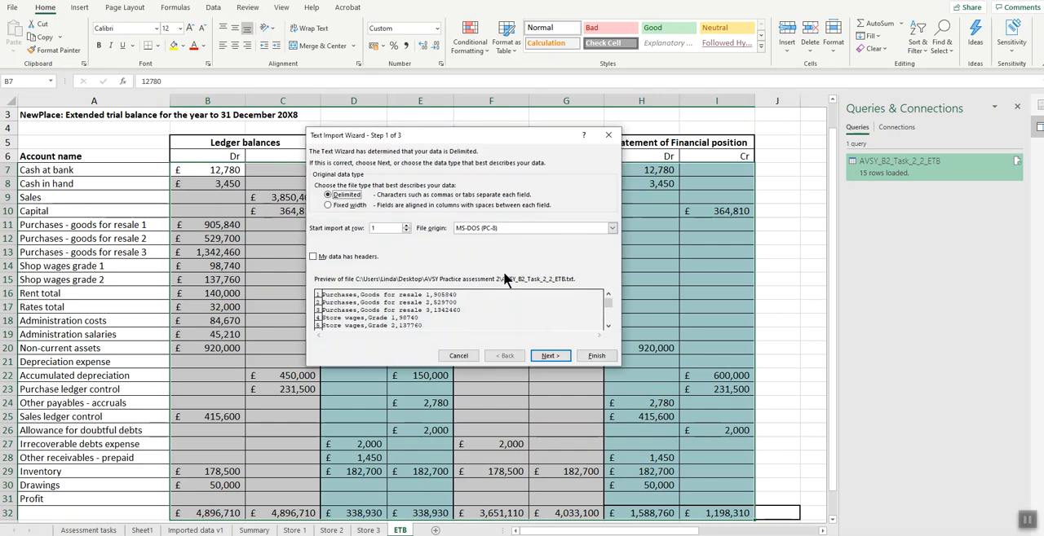
left_click(540, 355)
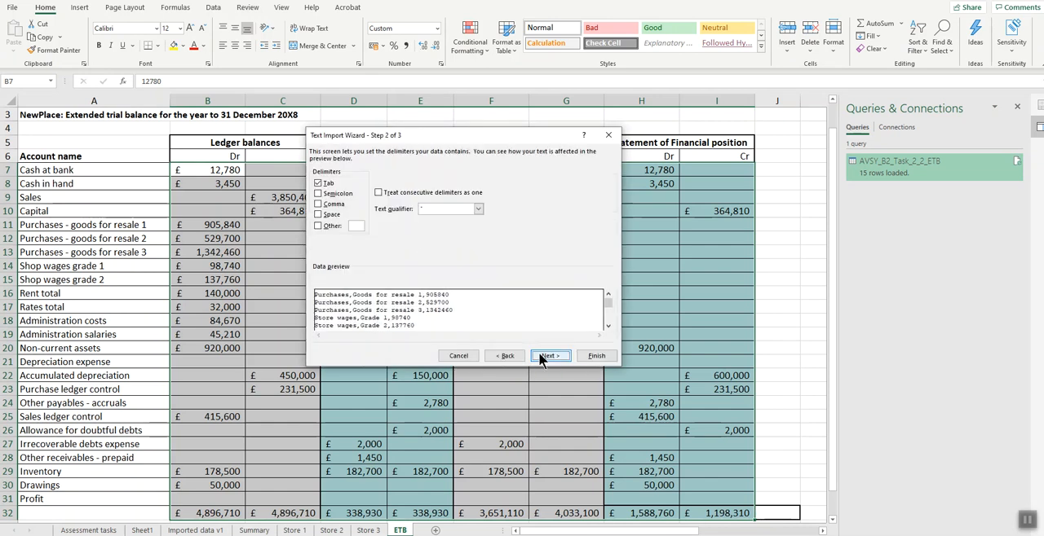
left_click(318, 203)
left_click(318, 183)
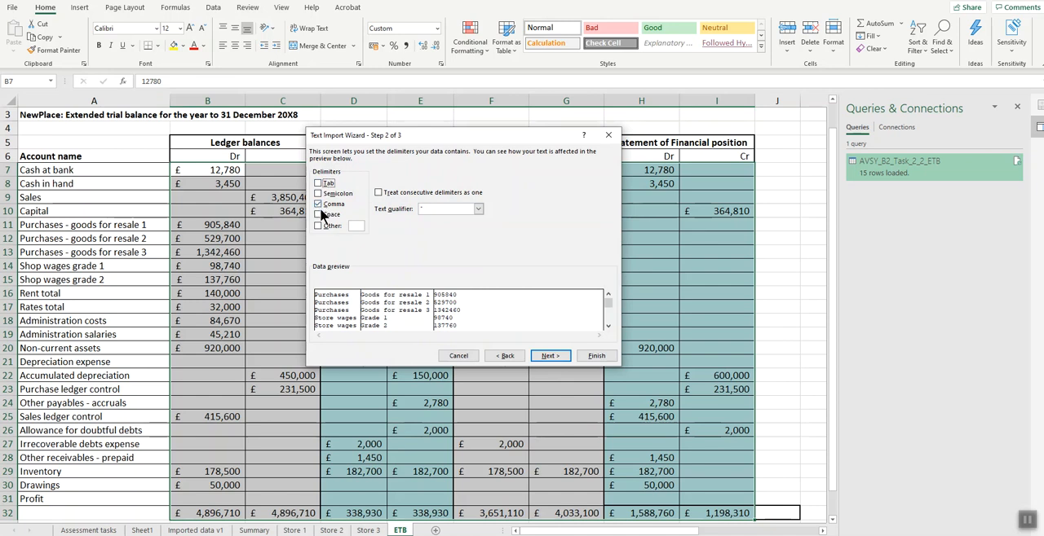
left_click(584, 355)
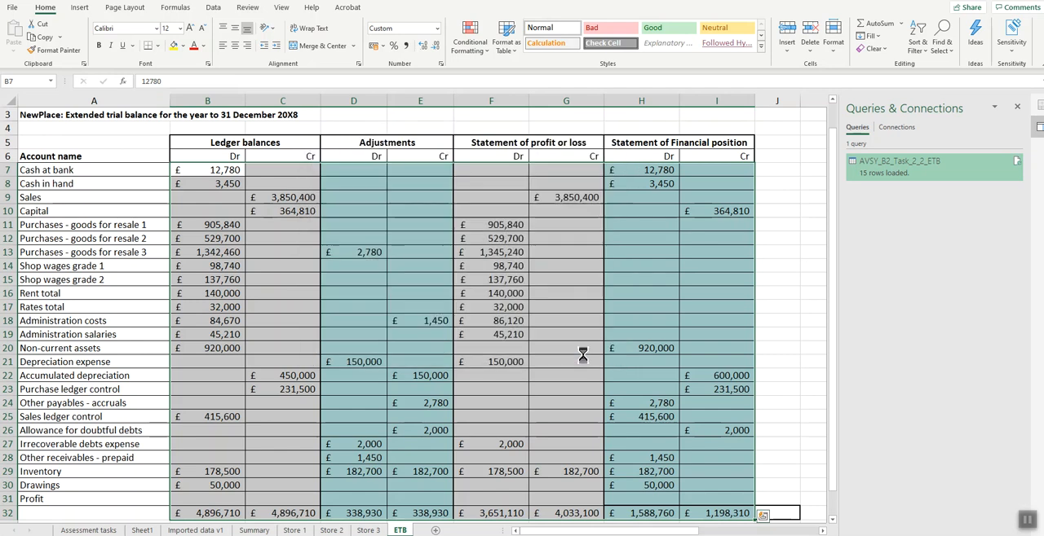
- Auto-fit the widths of the imported data columns in the text file's worksheet to their contents
left_click_drag(30, 98, 118, 99)
double_click(118, 98)
left_click(365, 219)
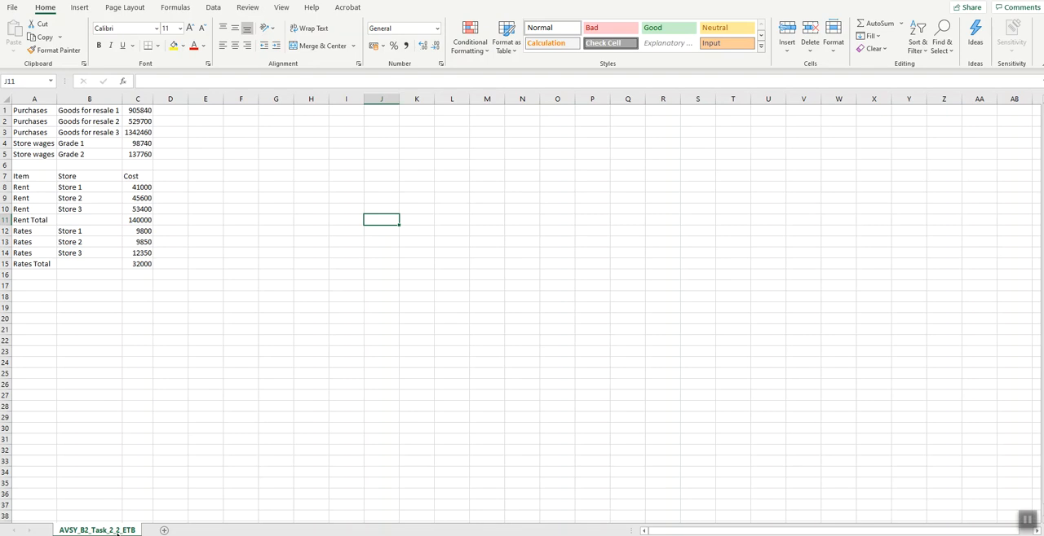
right_click(118, 531)
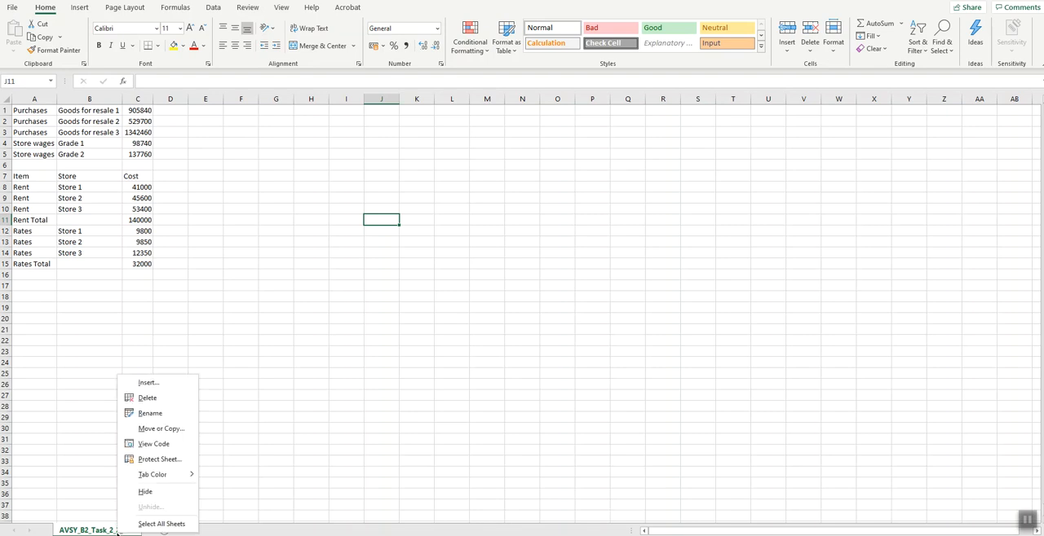
left_click(166, 432)
left_click(170, 390)
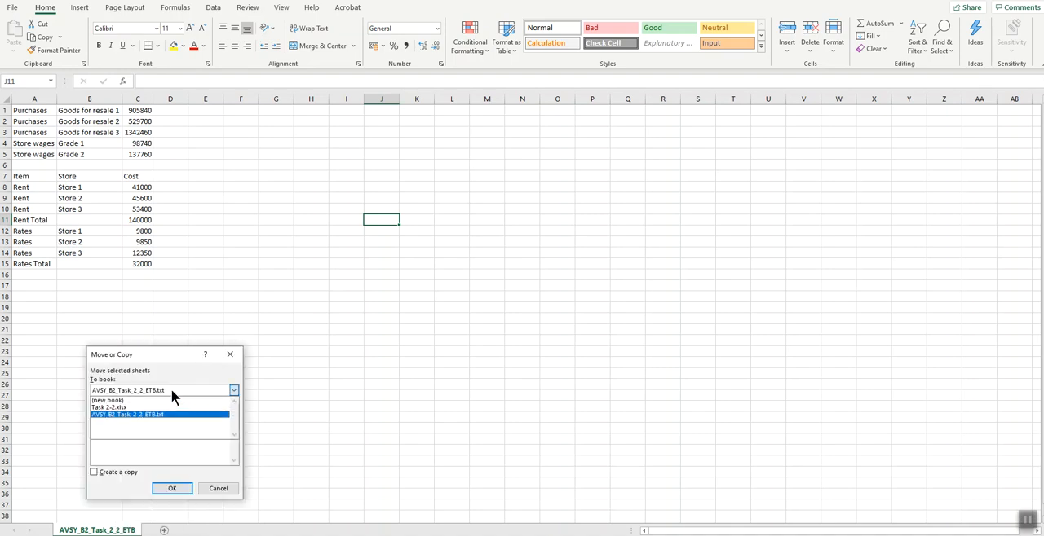
left_click(170, 389)
left_click(153, 391)
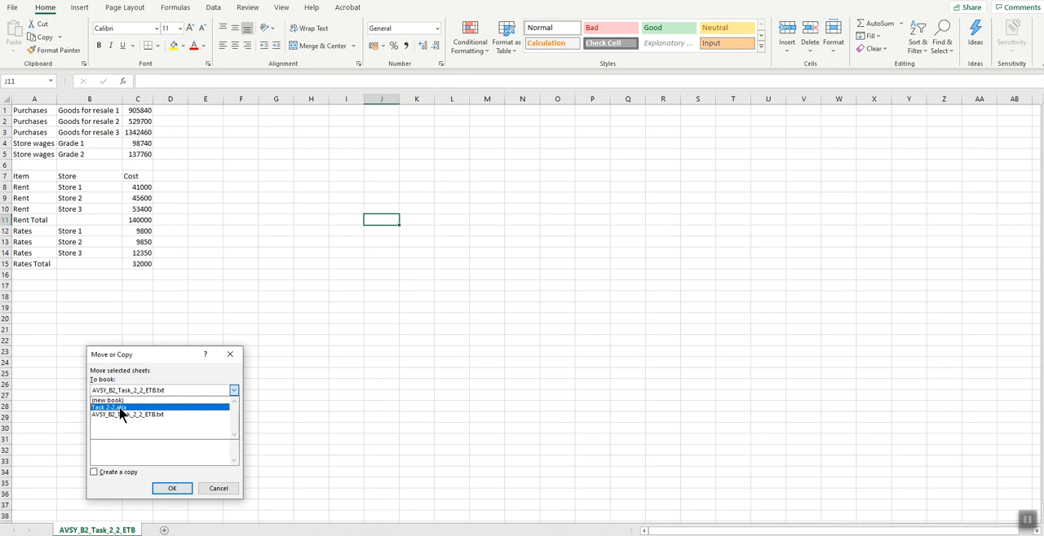
left_click(120, 409)
left_click(205, 487)
- Copy the imported data in A1:D17 into a new worksheet of Task 2-2.xlsx and auto-fit columns A to D
left_click_drag(36, 113, 171, 281)
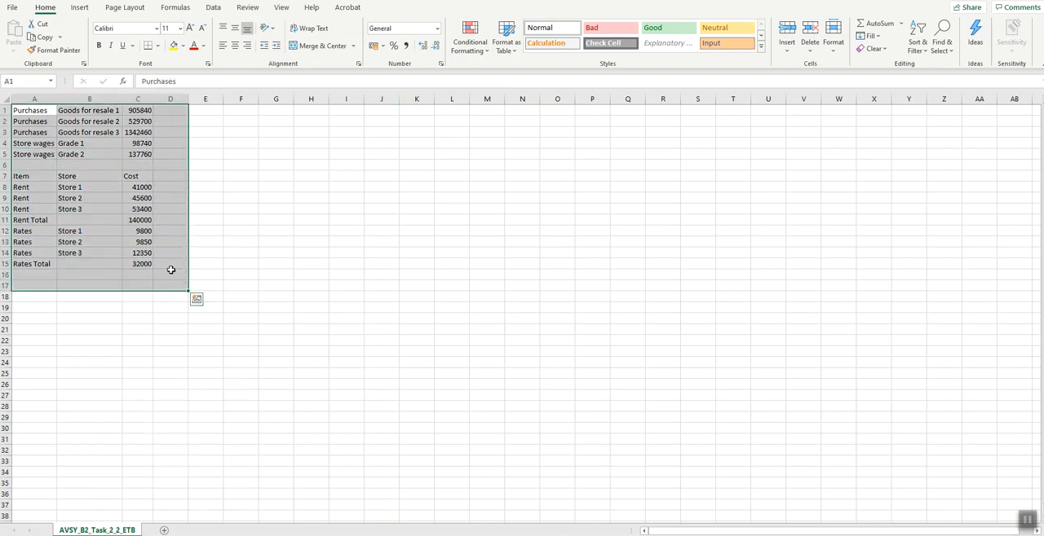
key("ctrl+c")
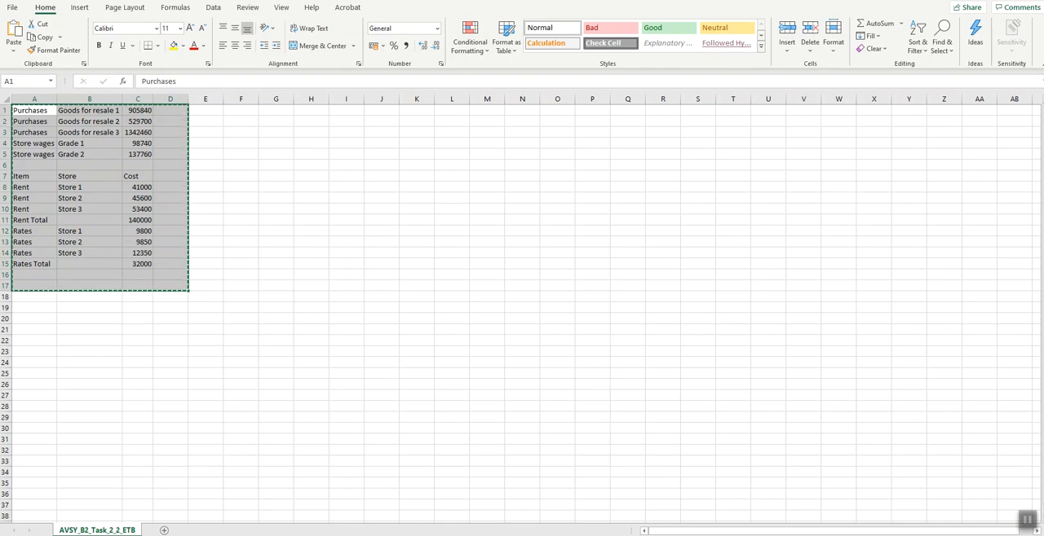
mouse_move(478, 535)
left_click(480, 518)
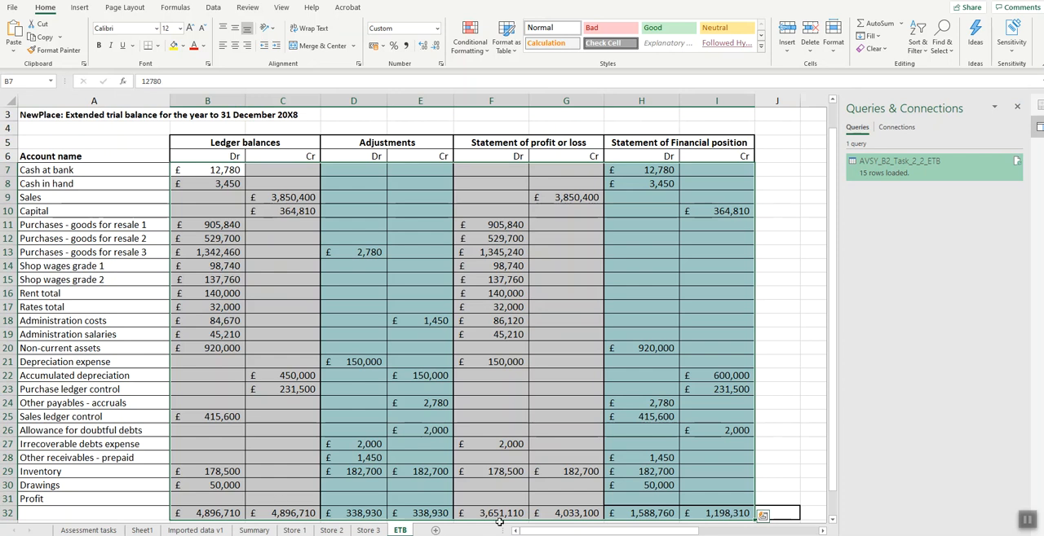
left_click(439, 531)
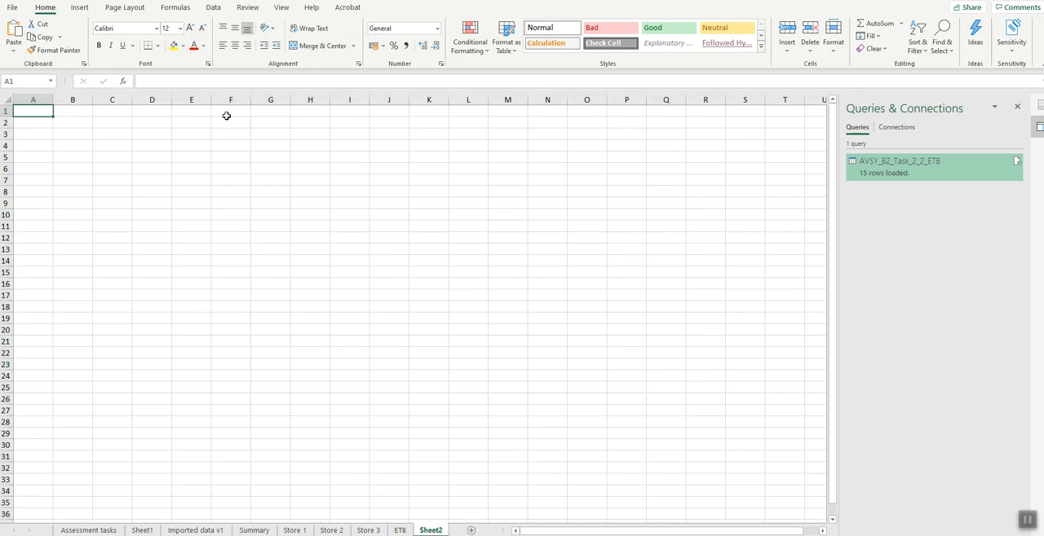
key("ctrl+v")
left_click_drag(32, 100, 149, 98)
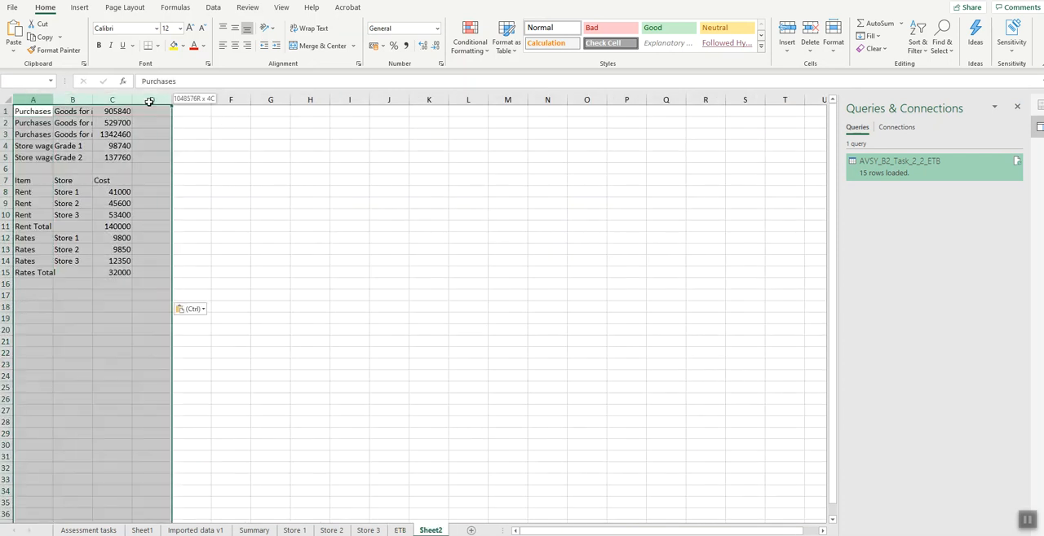
double_click(130, 99)
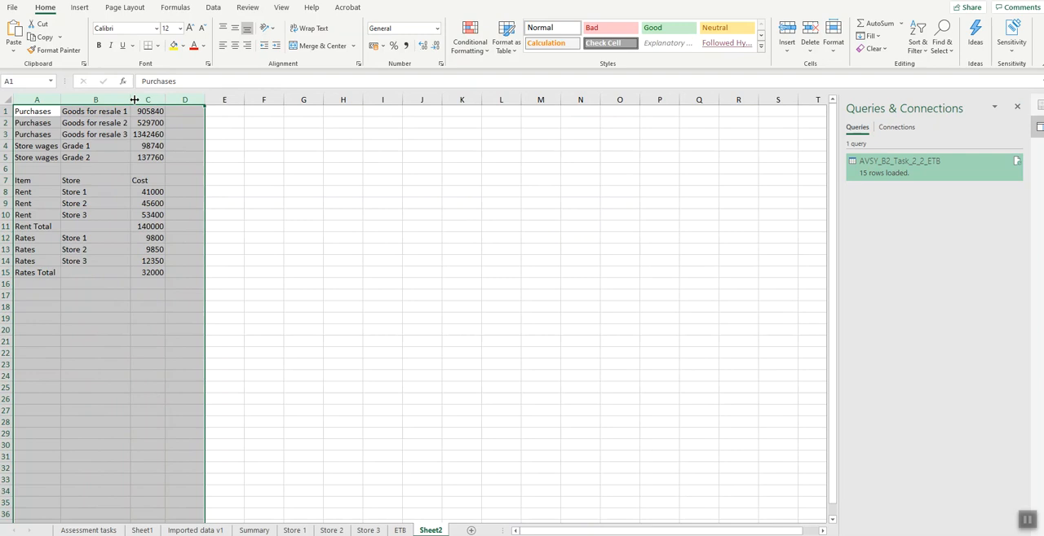
- Rename the new worksheet as Imported data v2 and move it directly after Imported data v1
right_click(432, 531)
left_click(469, 405)
type("Imported data")
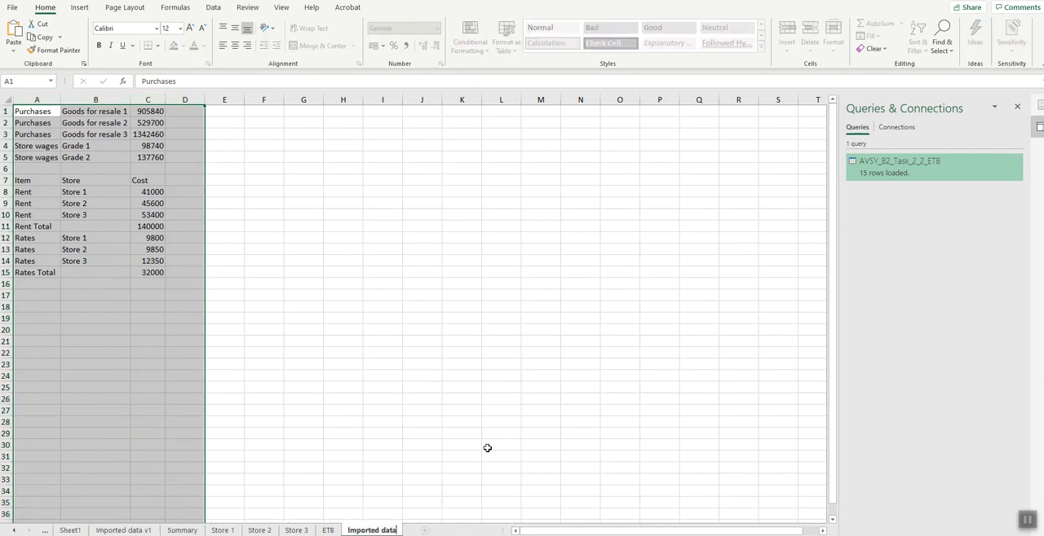
type(" v2")
key("Return")
left_click_drag(376, 531, 164, 531)
- Compare the Imported data v1 and v2 worksheets, and read the part (e) profit instruction in the Assessment tasks worksheet
left_click(131, 531)
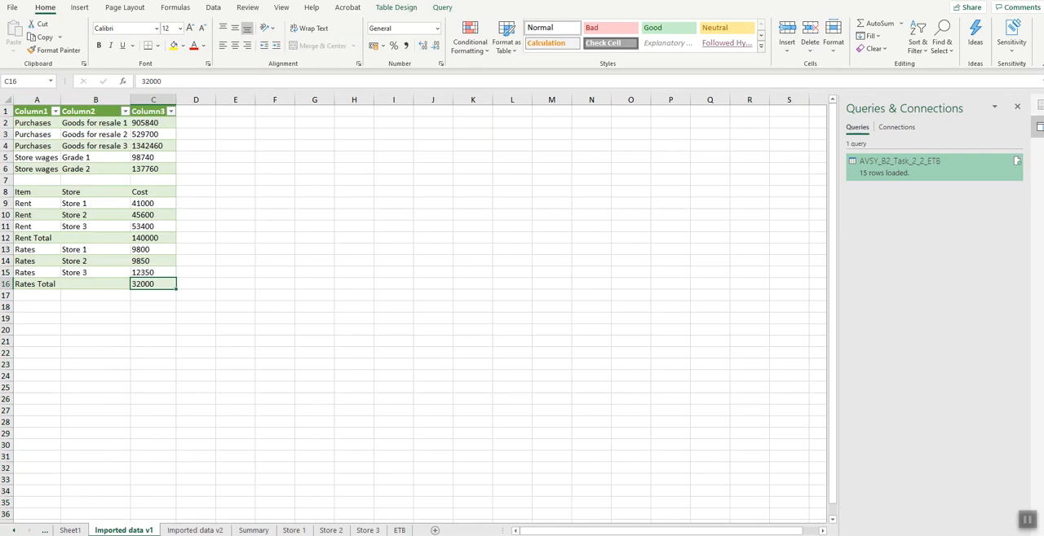
left_click(194, 530)
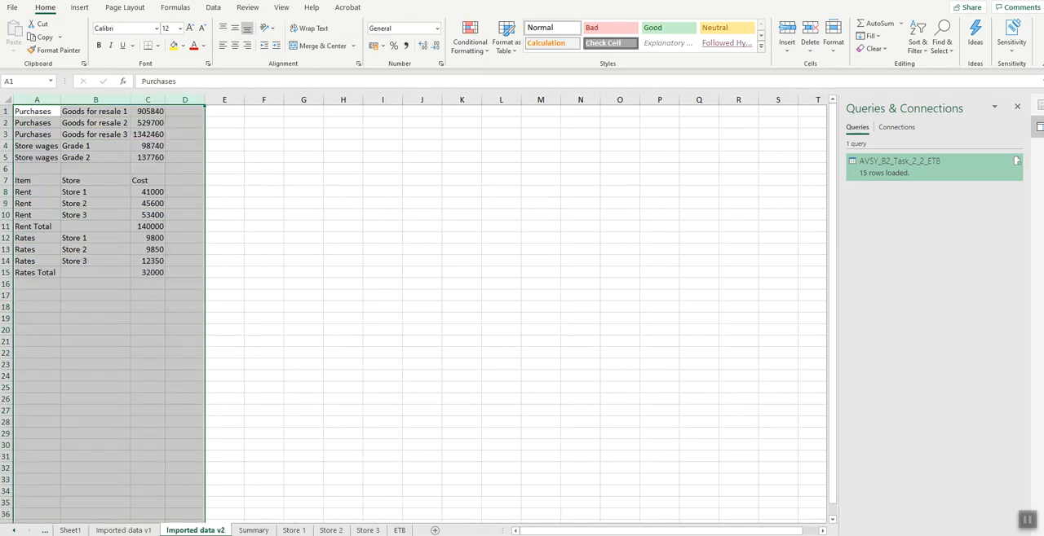
left_click(253, 531)
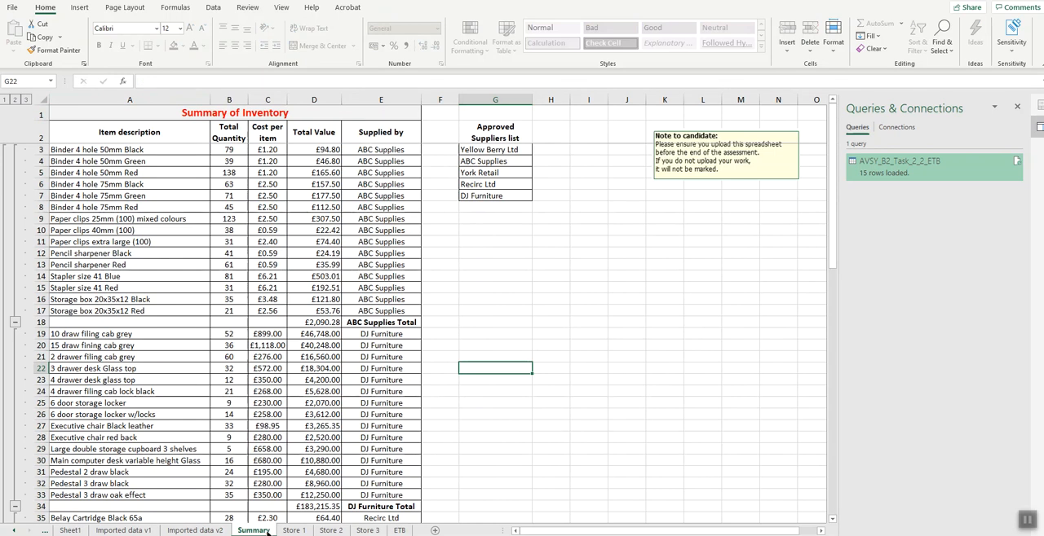
left_click(399, 531)
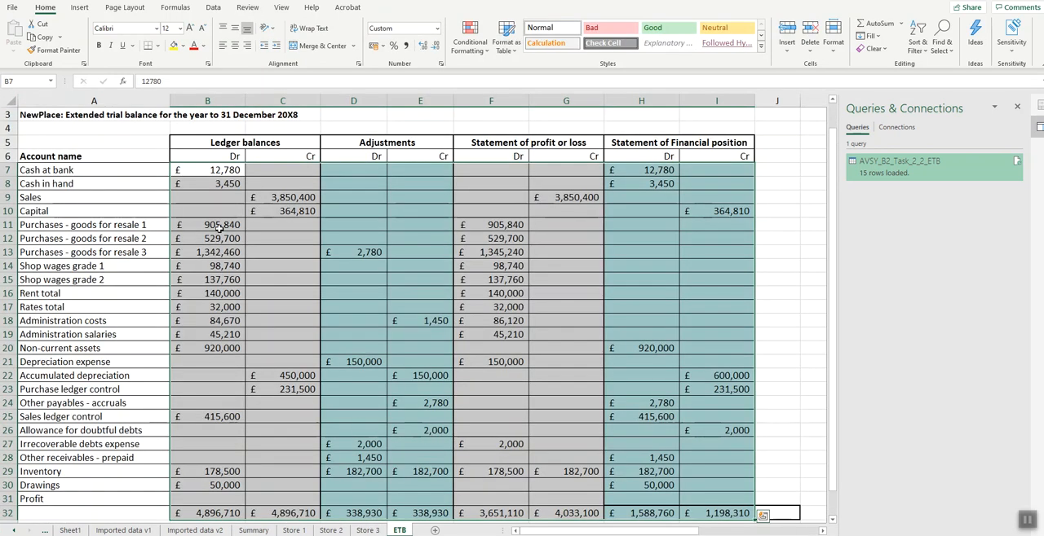
left_click(14, 530)
left_click(88, 530)
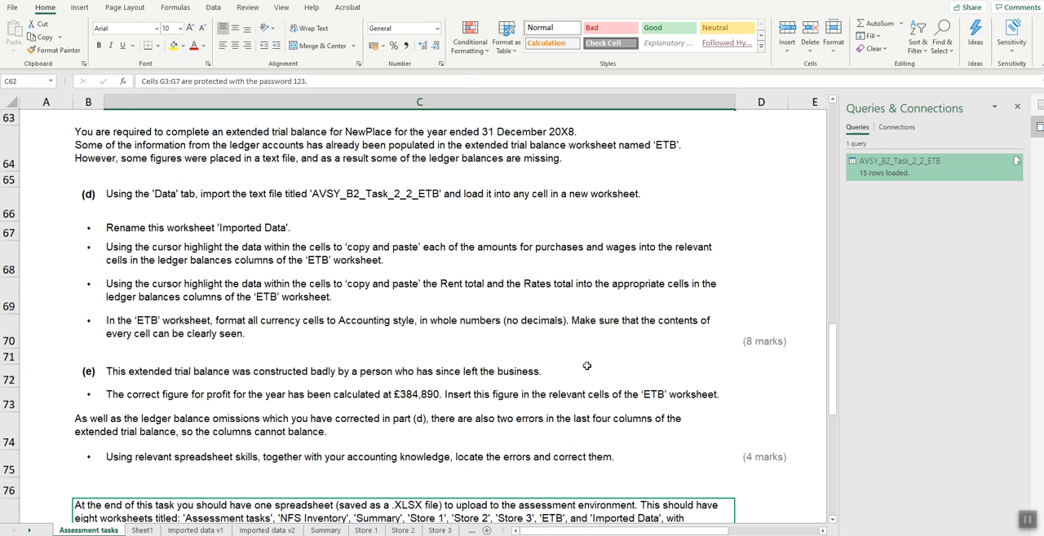
left_click(401, 393)
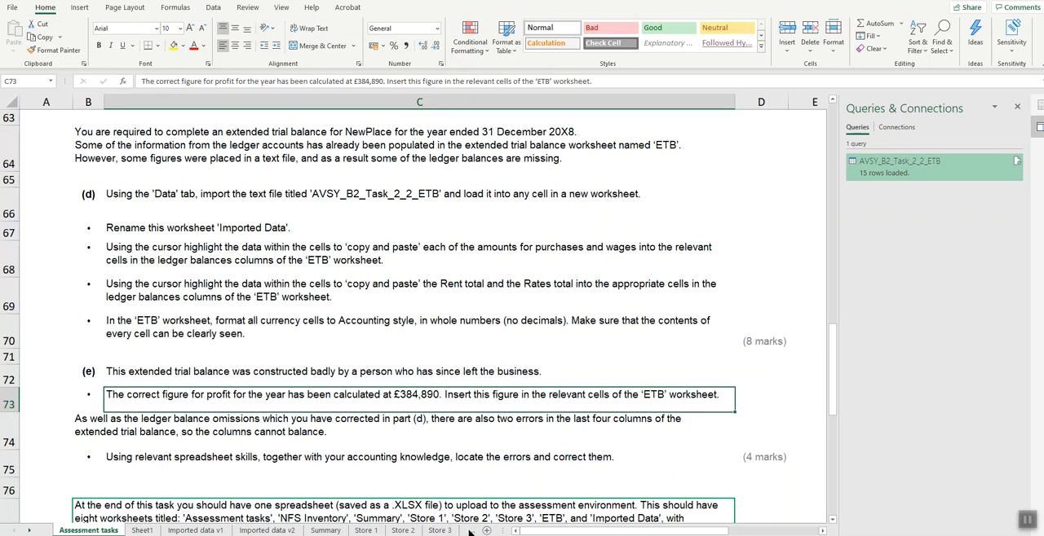
- Enter the profit figure 384890 in the ETB's Profit row, in F31 and I31
left_click(29, 530)
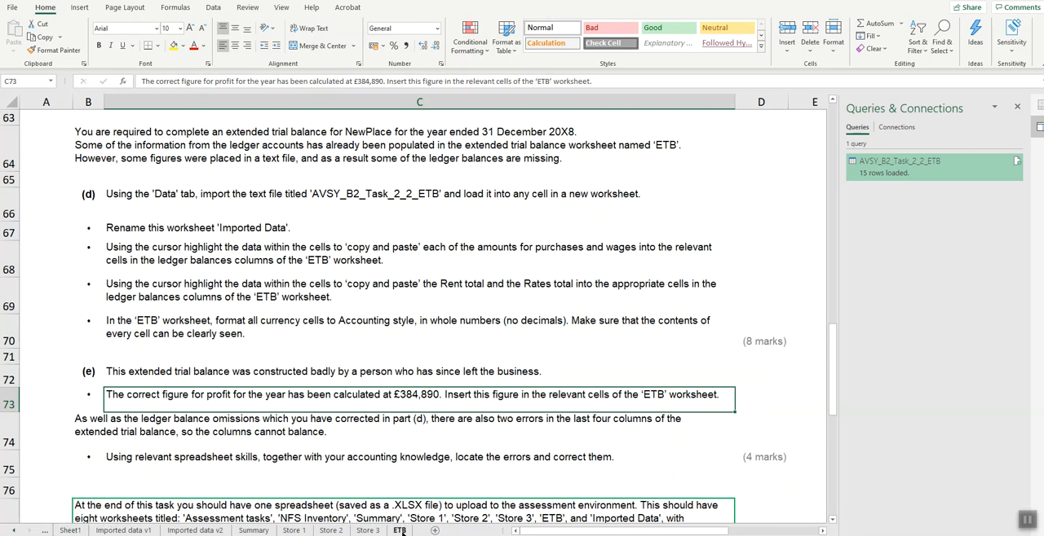
left_click(400, 531)
scroll(451, 453, "down", 2)
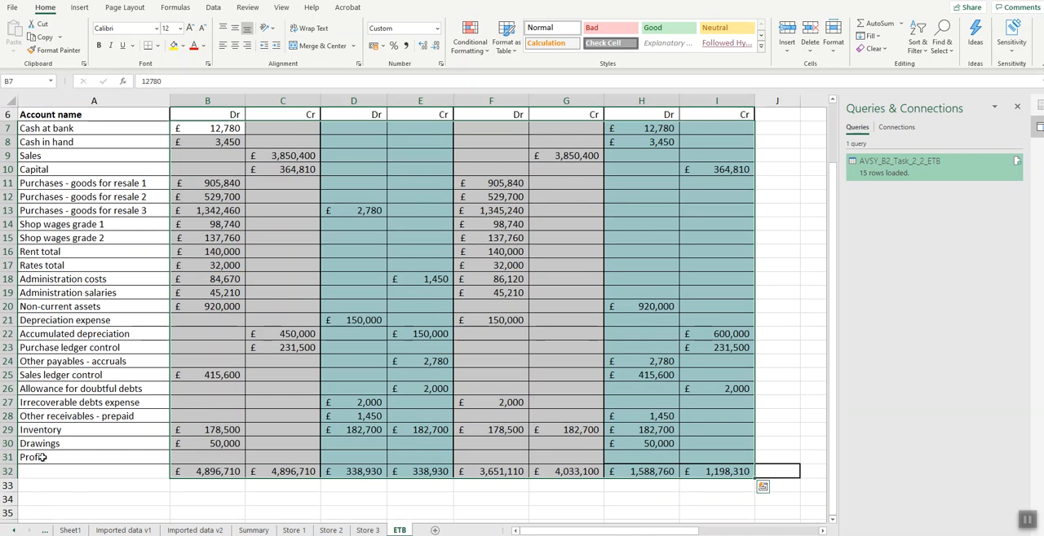
left_click(343, 457)
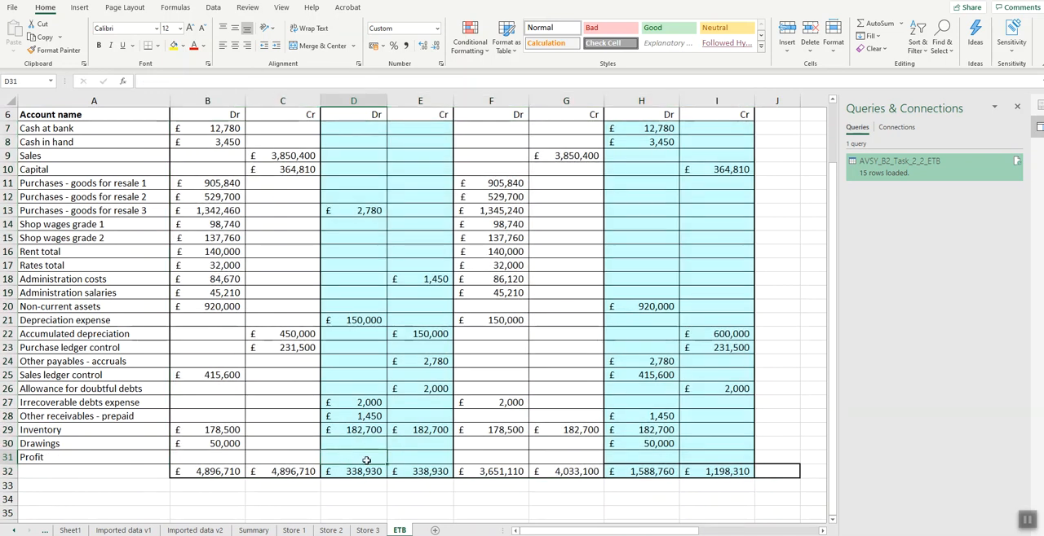
left_click(483, 458)
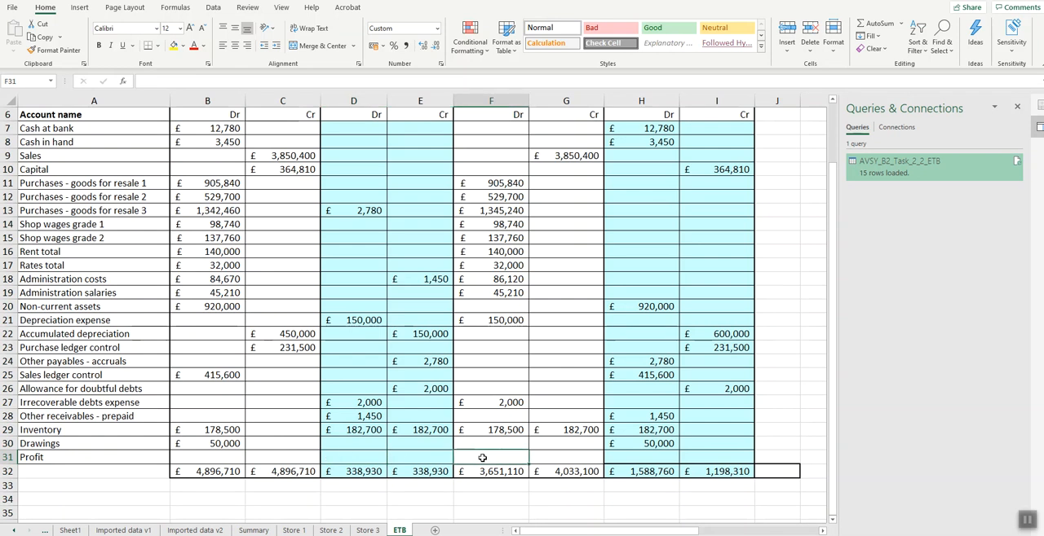
type("384890")
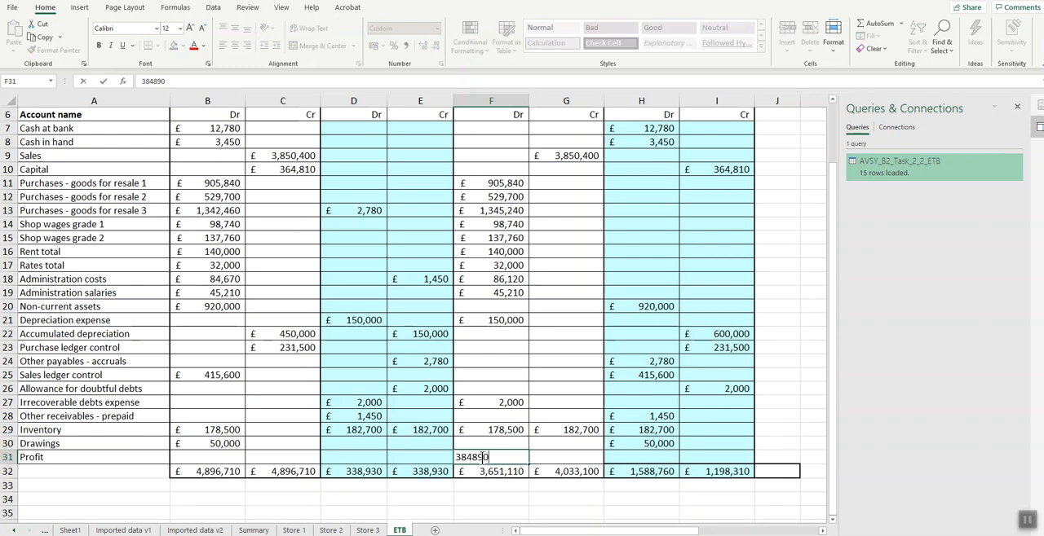
left_click(733, 458)
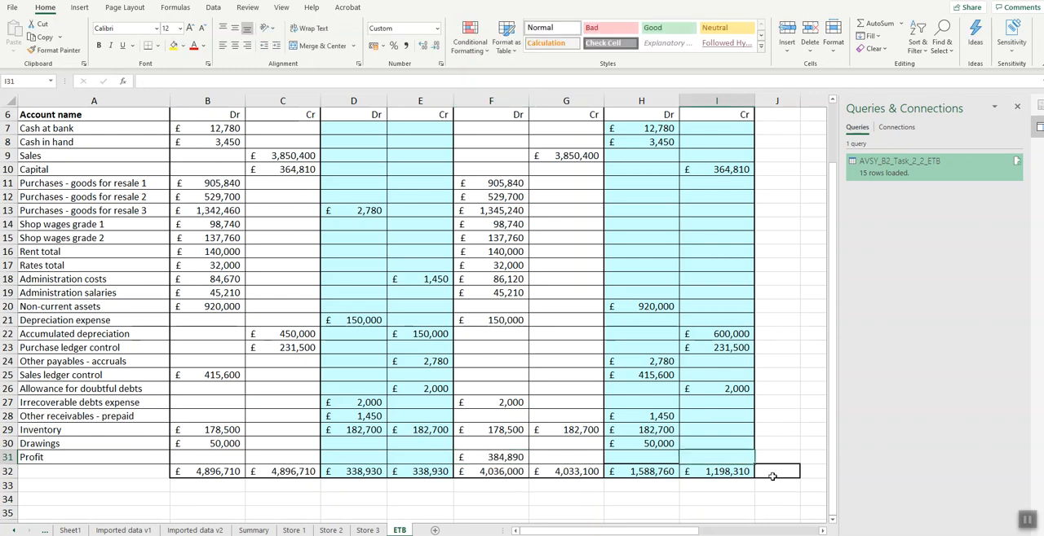
type("38")
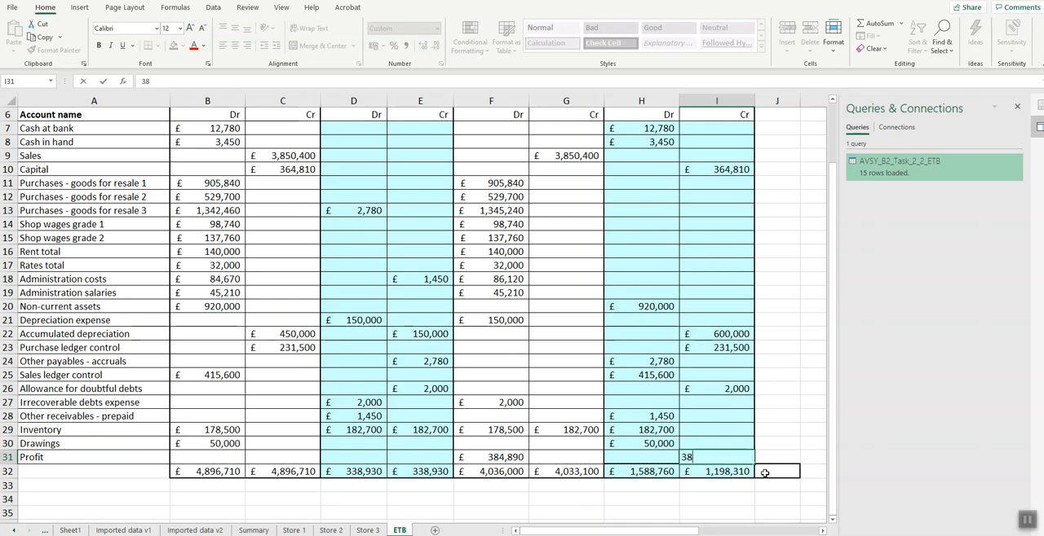
type("4890")
key("Return")
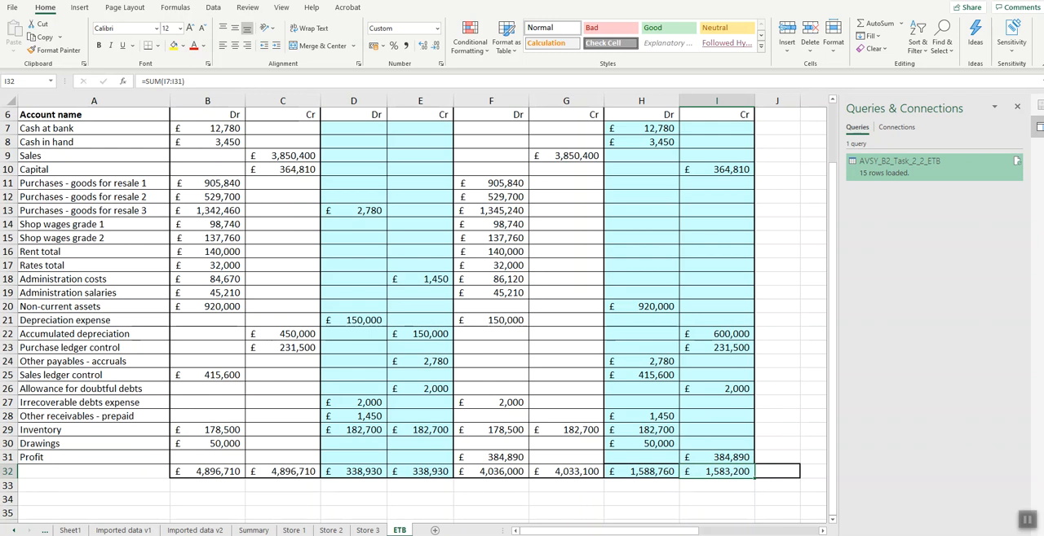
- Read the instruction in the Assessment tasks worksheet about locating and correcting the errors in the ETB
left_click(13, 530)
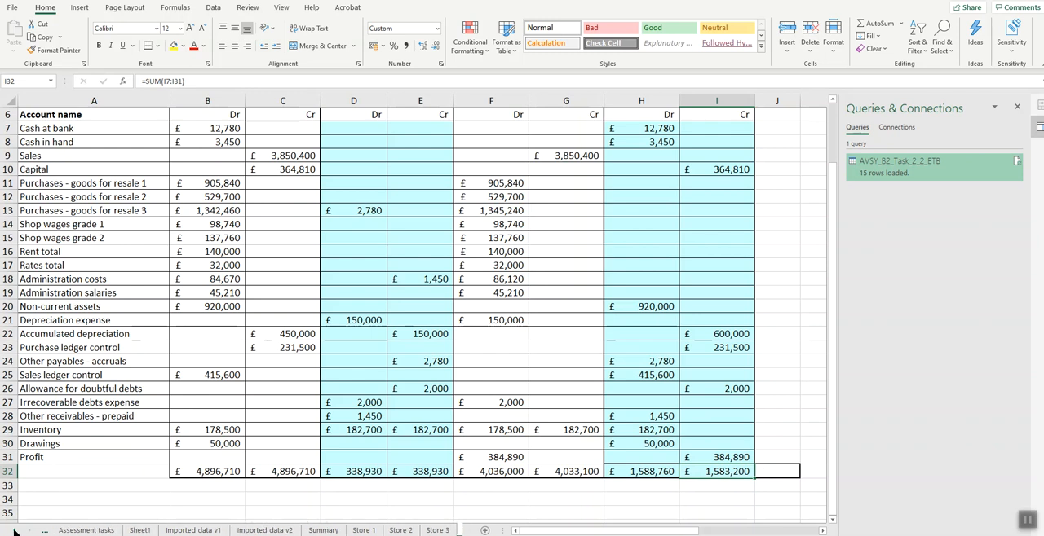
left_click(81, 531)
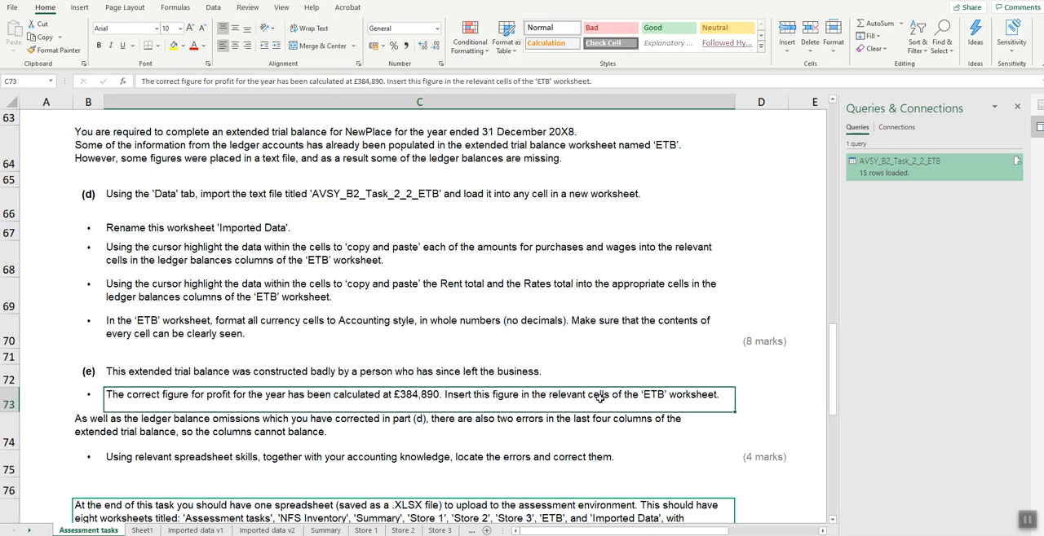
left_click(541, 458)
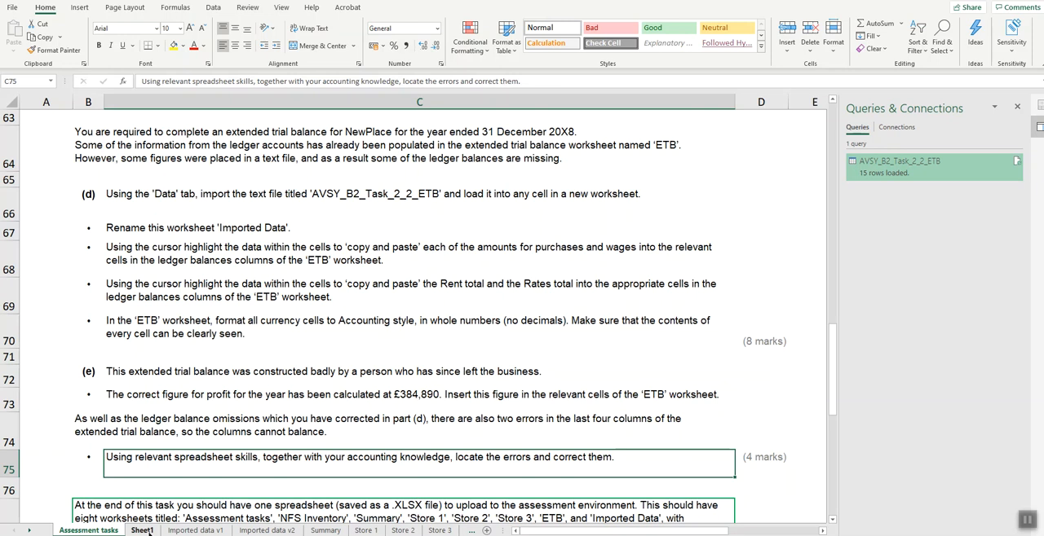
- Calculate the difference between the Statement of Financial position totals in ETB cell H34 with =H32-I32
left_click(29, 532)
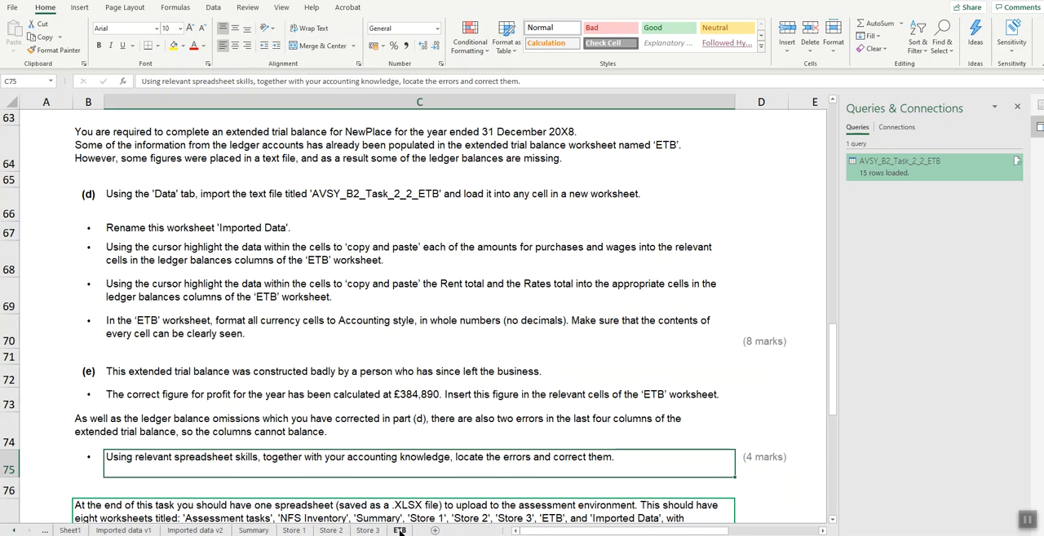
left_click(400, 531)
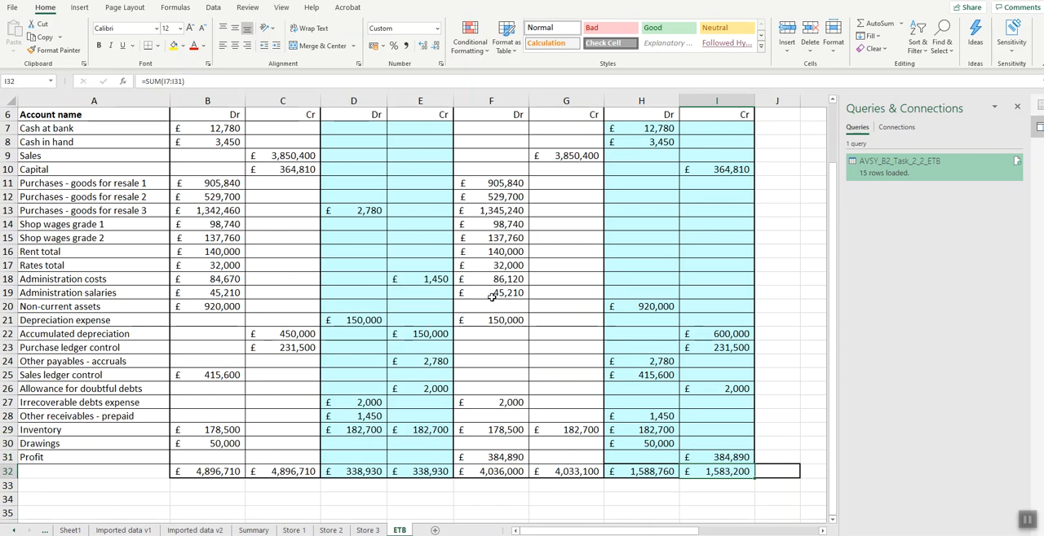
scroll(491, 297, "down", 1)
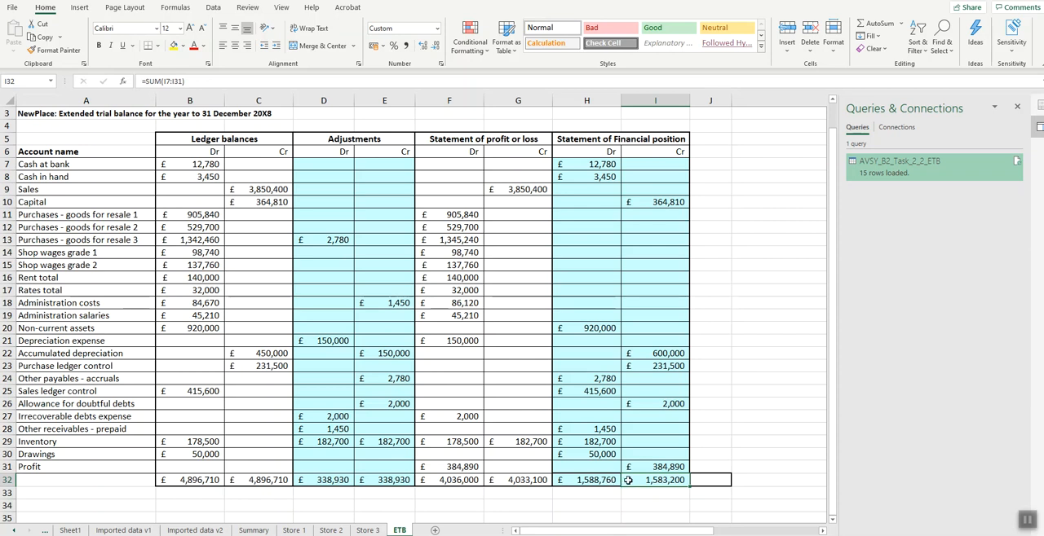
scroll(626, 480, "down", 1)
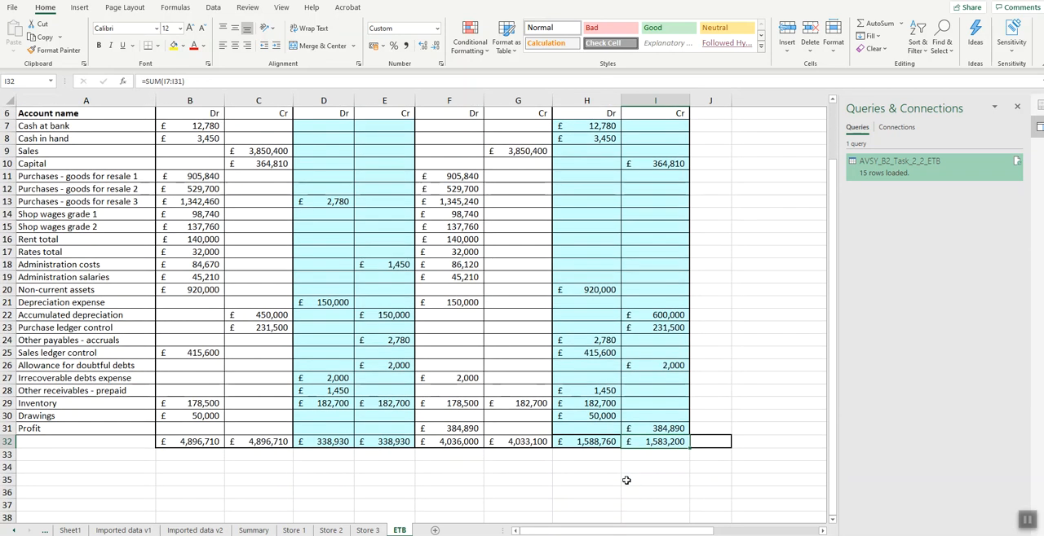
left_click(586, 465)
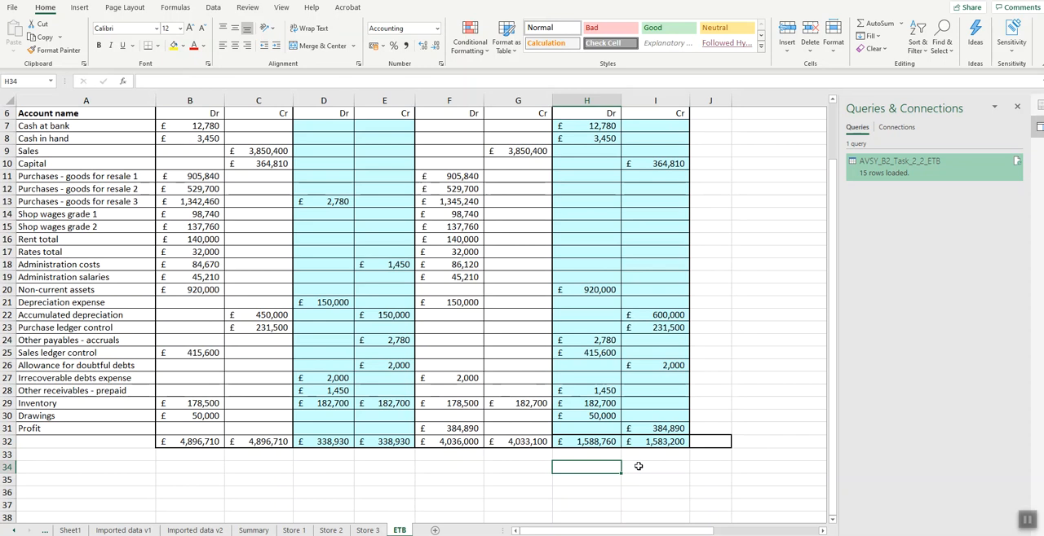
type("=")
left_click(607, 444)
type("-")
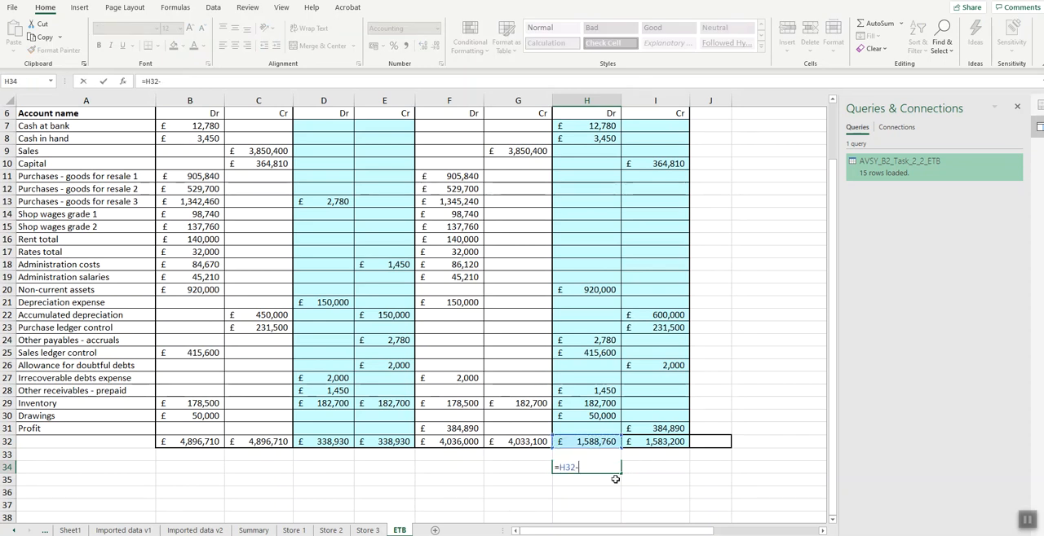
left_click(660, 442)
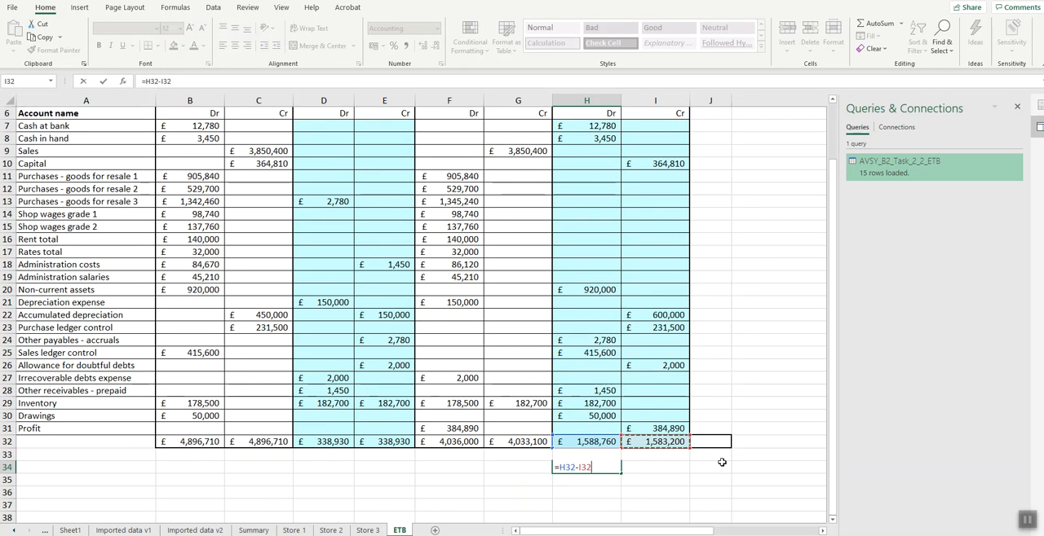
key("Return")
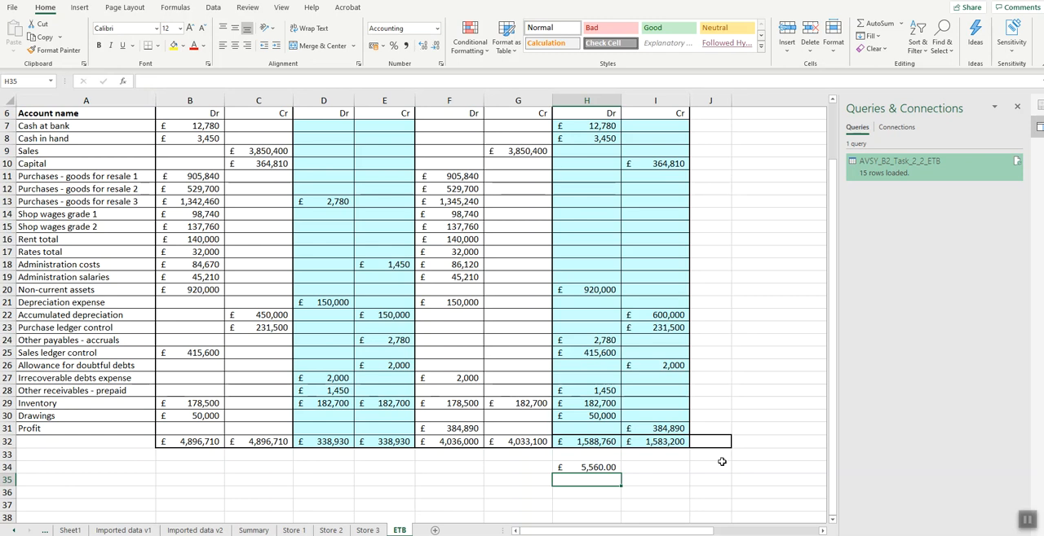
- Calculate half of the difference in cell H35 with =H34/2
type("=")
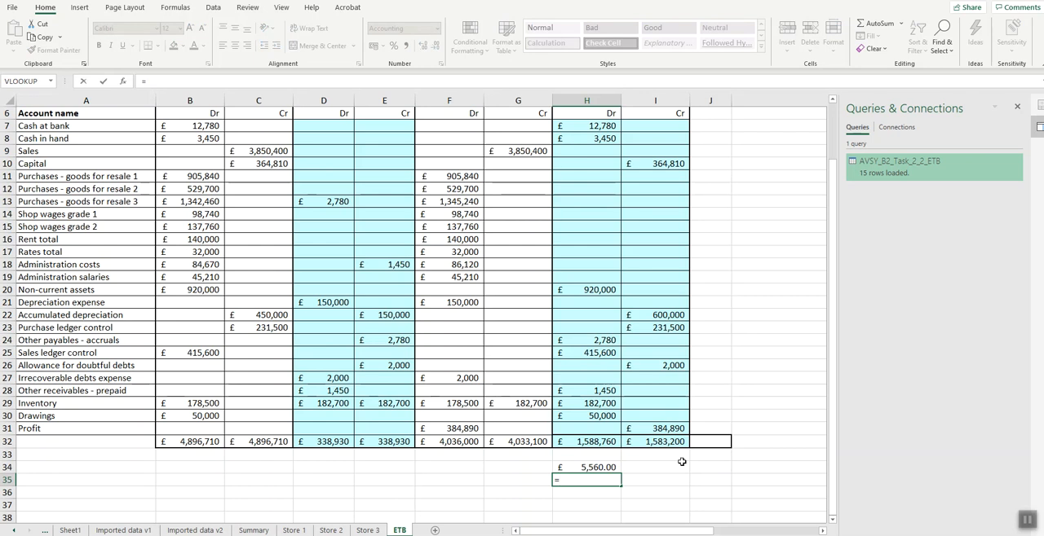
left_click(616, 469)
type("/")
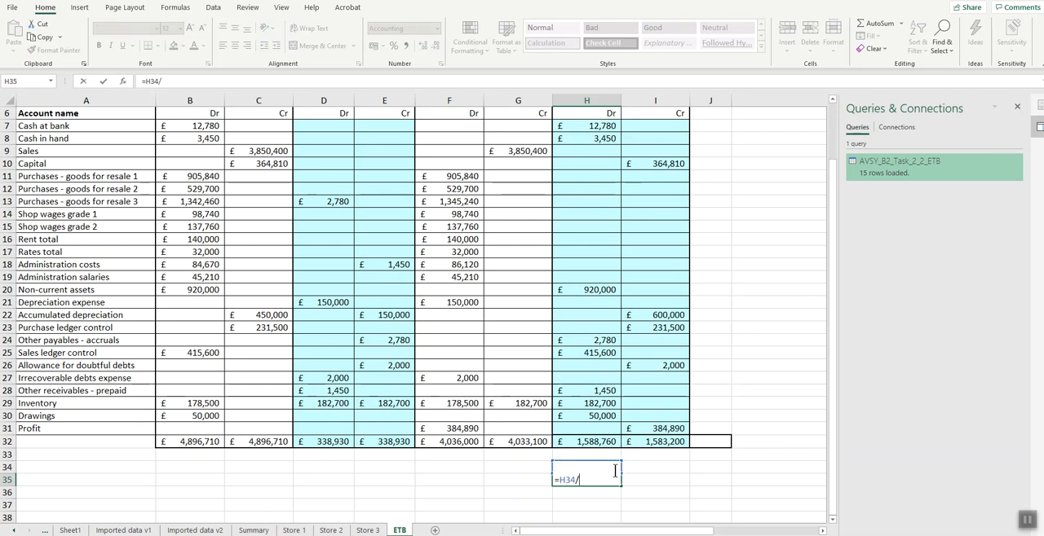
type("2")
key("Return")
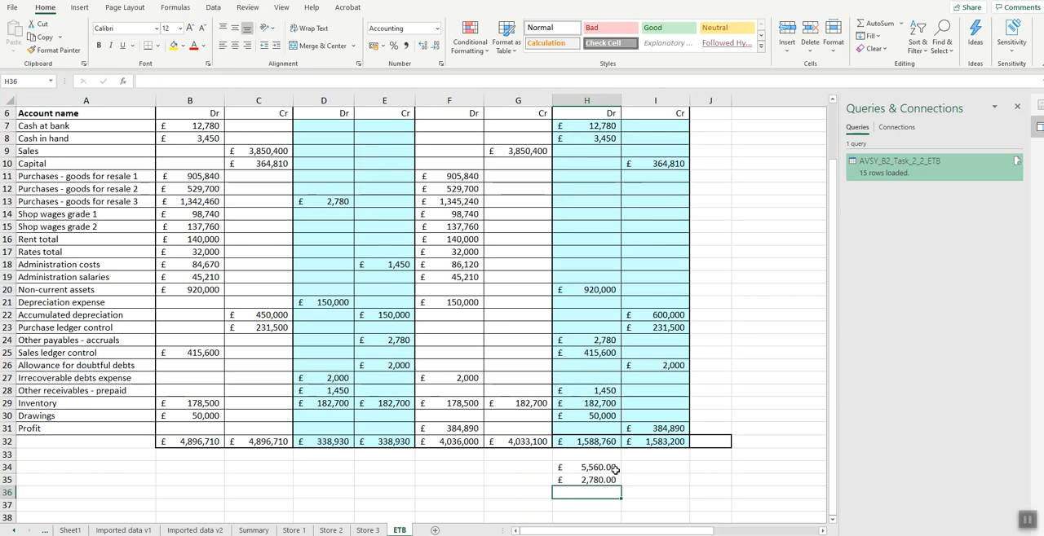
- Move the Other payables - accruals balance to the Statement of Financial position's credit column by clearing H24 and entering =E24 in I24
left_click(598, 481)
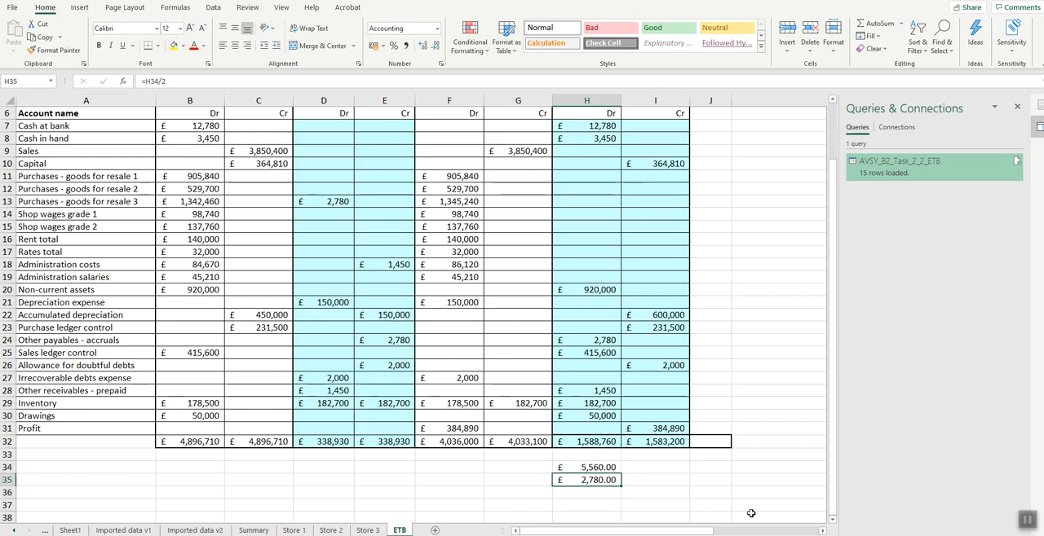
left_click(607, 341)
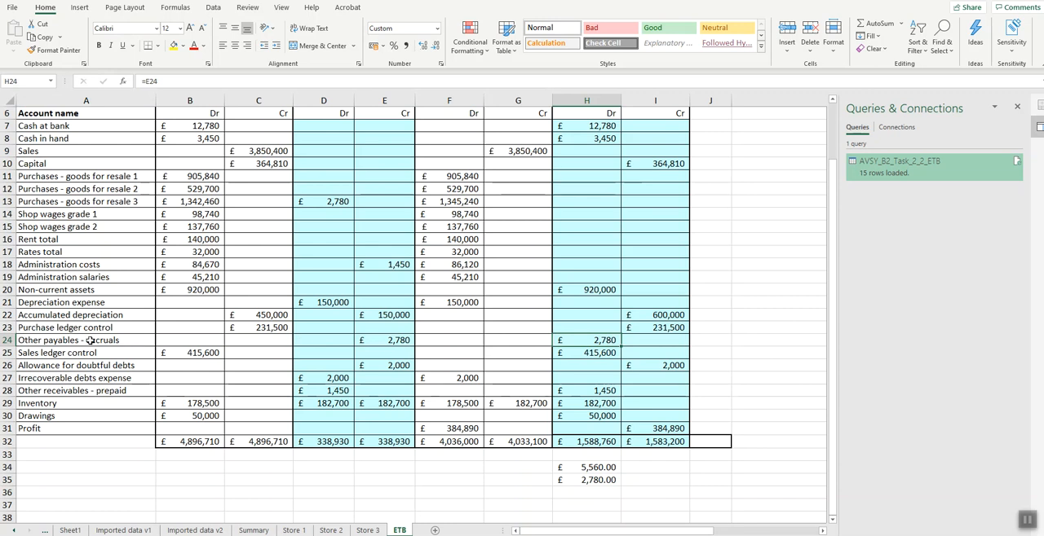
double_click(607, 342)
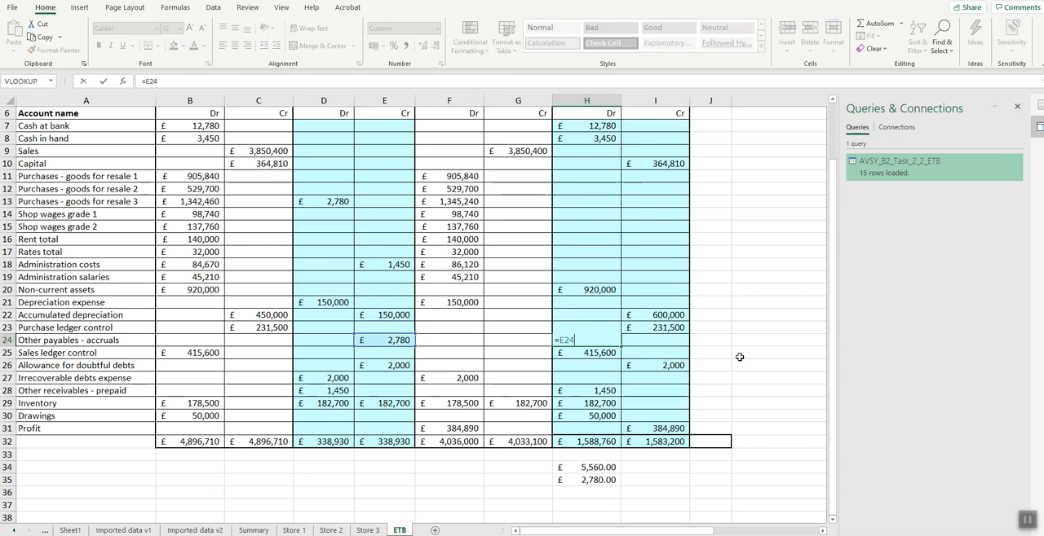
left_click(379, 345)
key("ctrl+Return")
key("Delete")
key("Right")
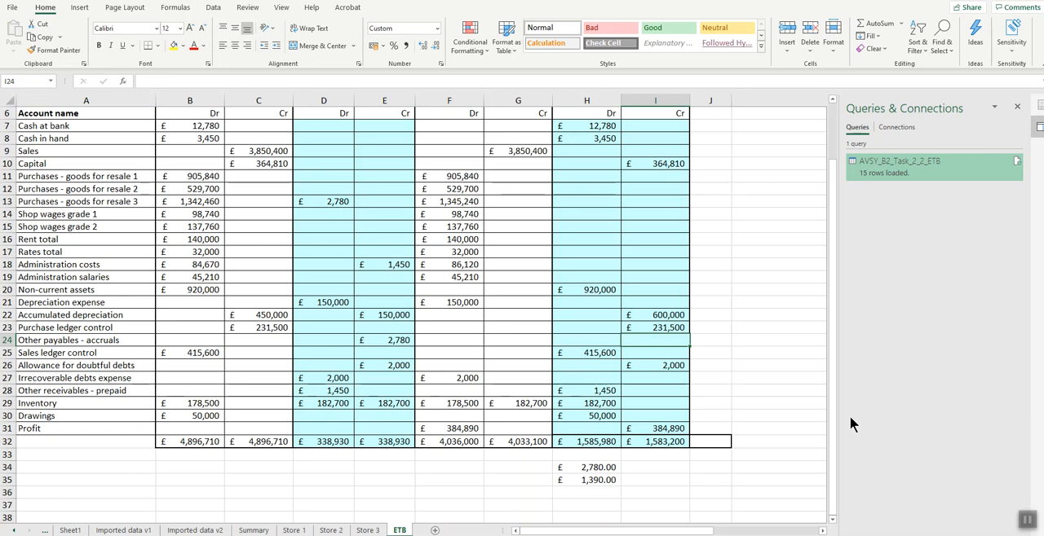
type("=")
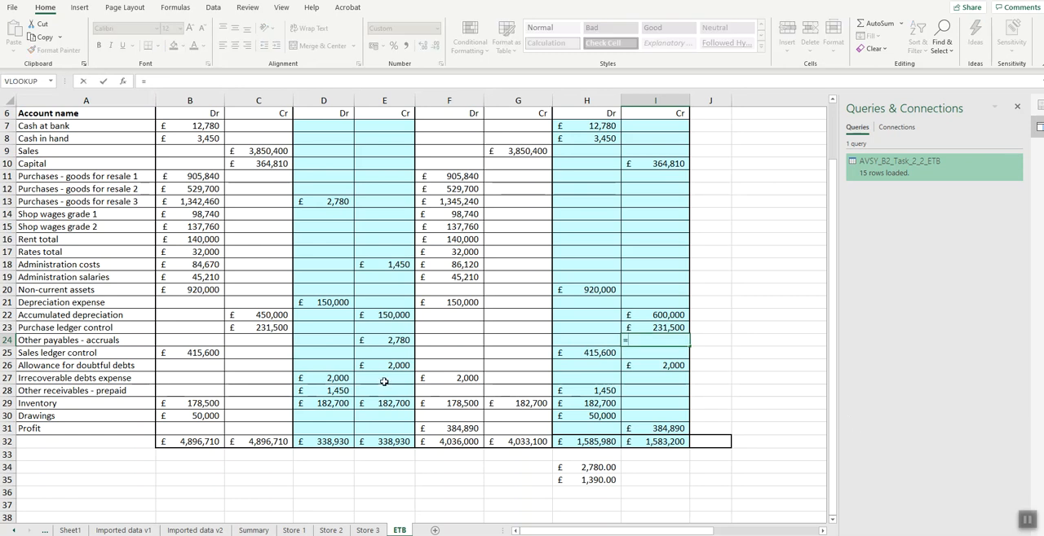
left_click(399, 340)
key("Return")
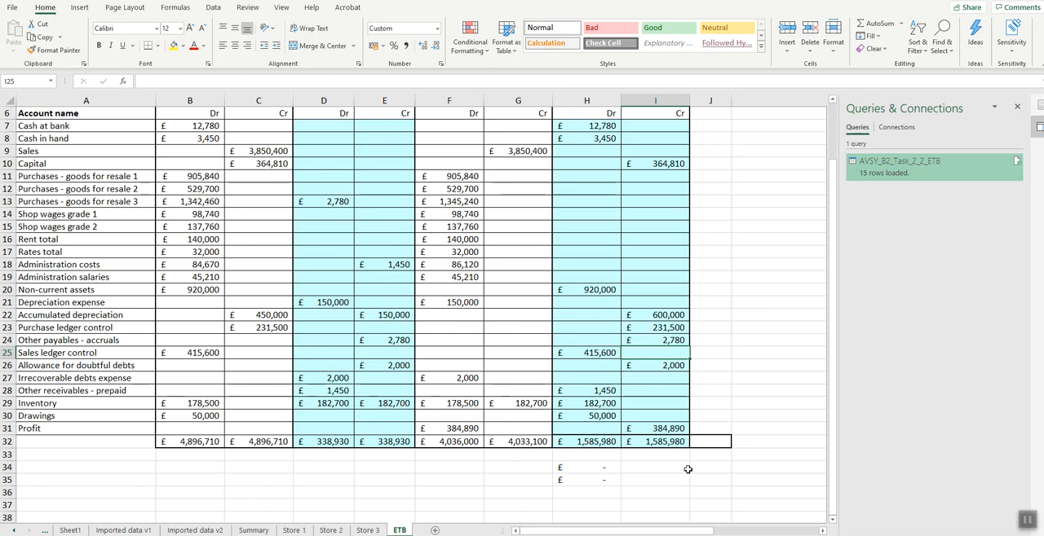
- Calculate the difference between the Statement of profit or loss totals in ETB cell F34 with =F32-G32
left_click(459, 469)
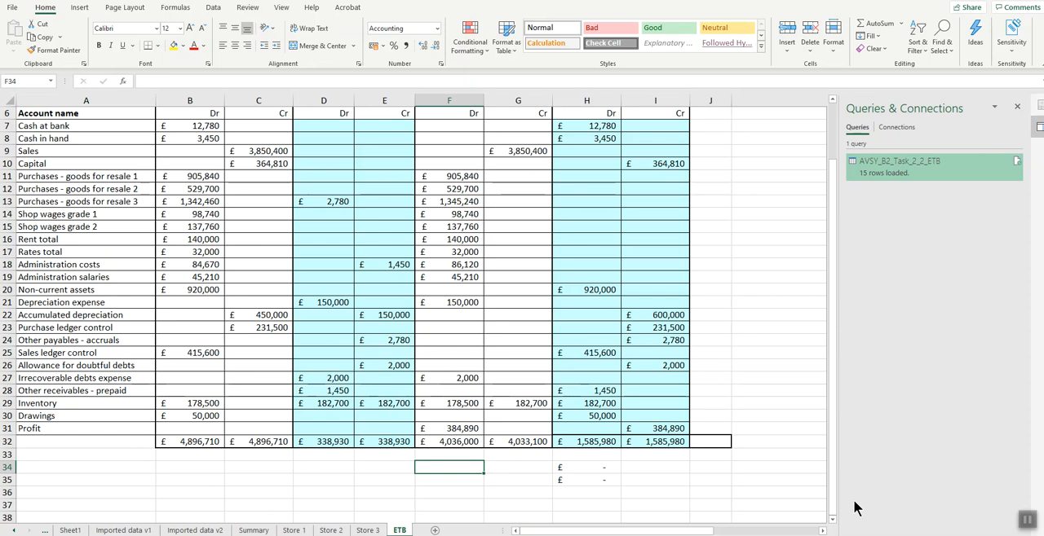
type("=")
left_click(464, 441)
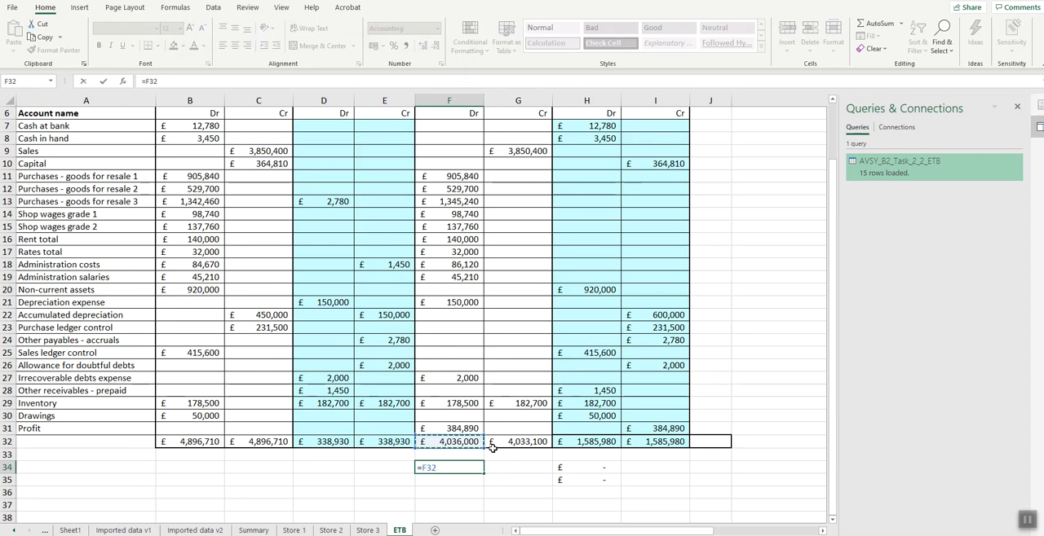
type("-")
left_click(518, 442)
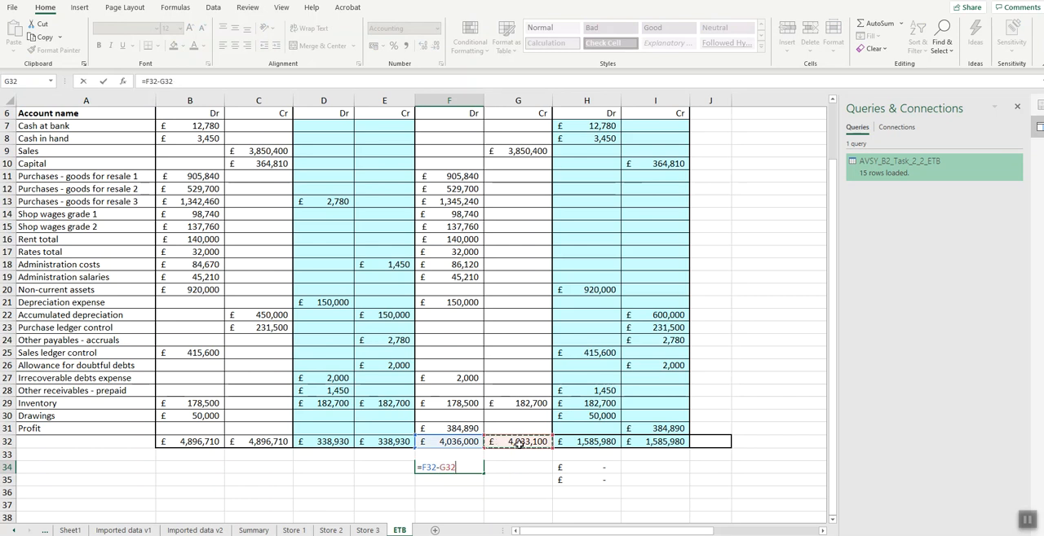
key("Return")
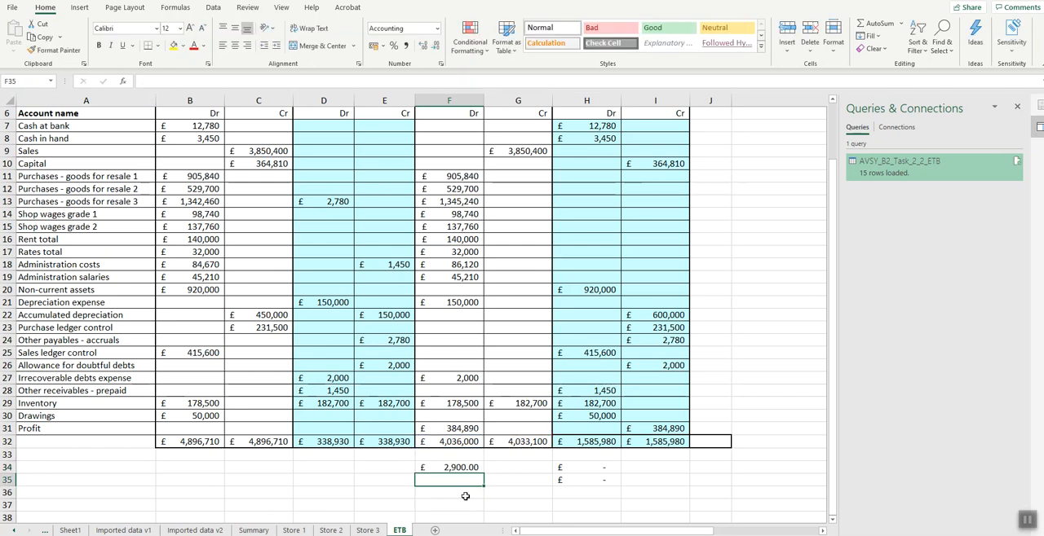
- Calculate half of the profit or loss difference in cell F35 with =F34/2
type("=")
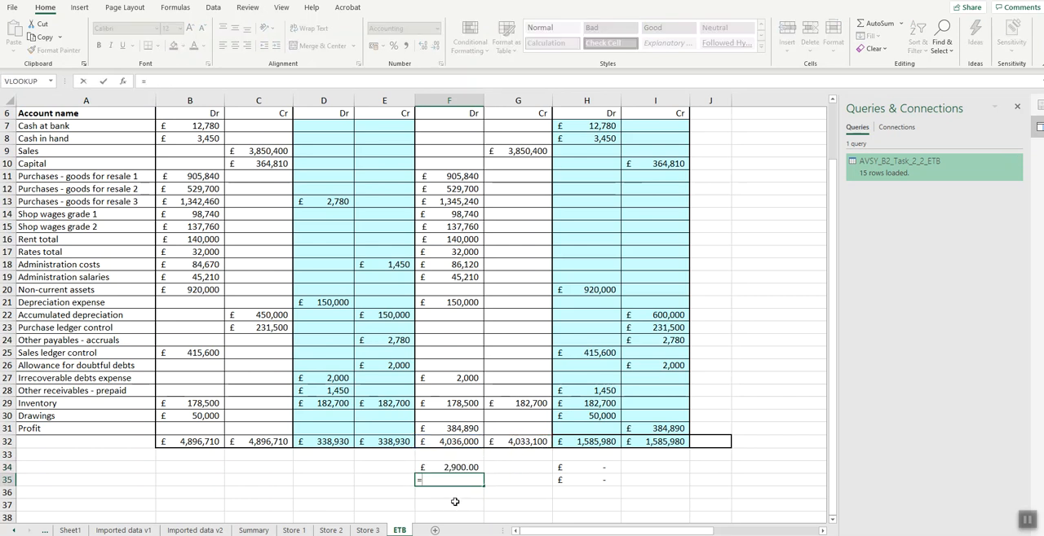
left_click(459, 468)
type("/2")
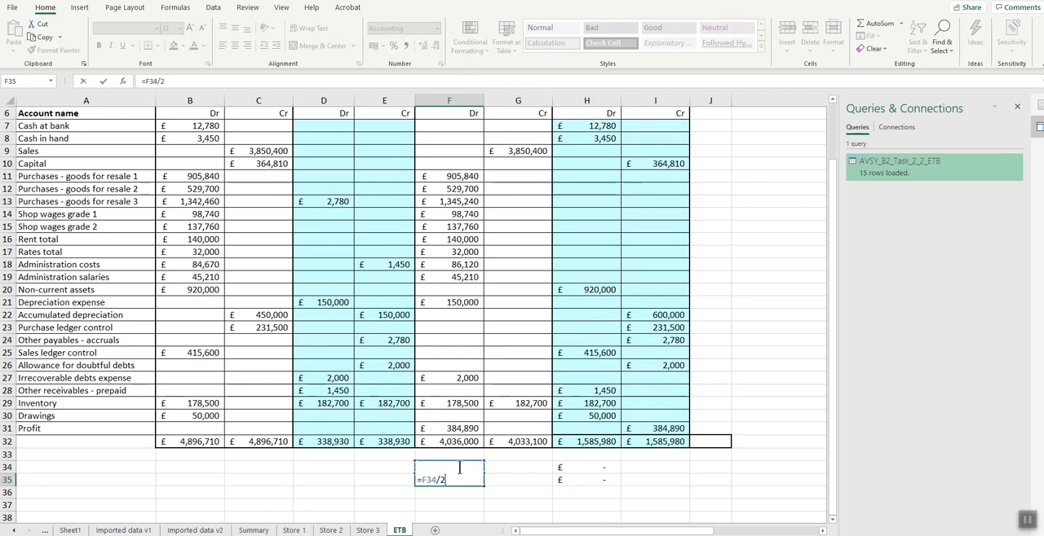
key("Return")
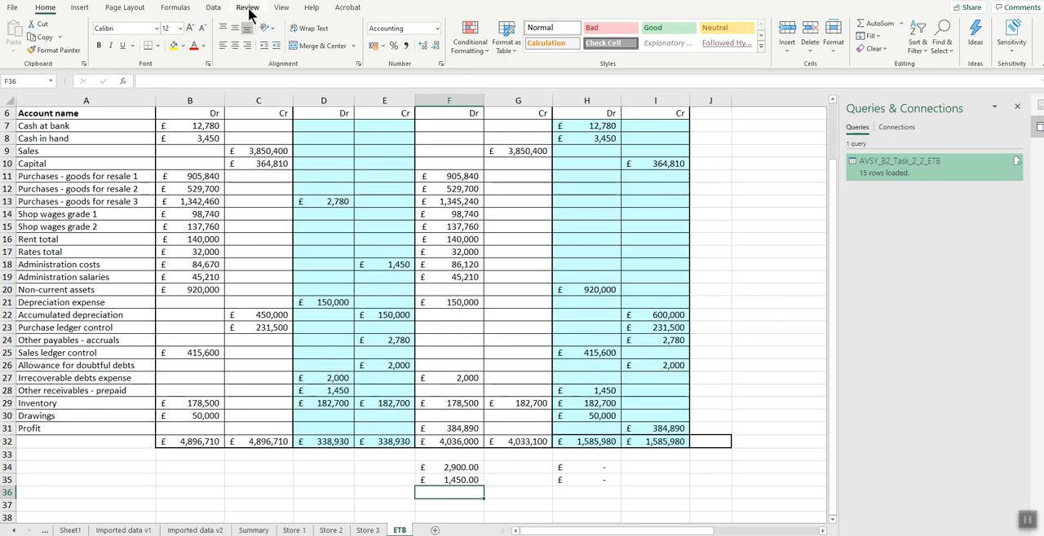
- Show the formulas in the ETB worksheet, close the Queries & Connections pane, and autofit all columns
left_click(176, 8)
left_click(515, 24)
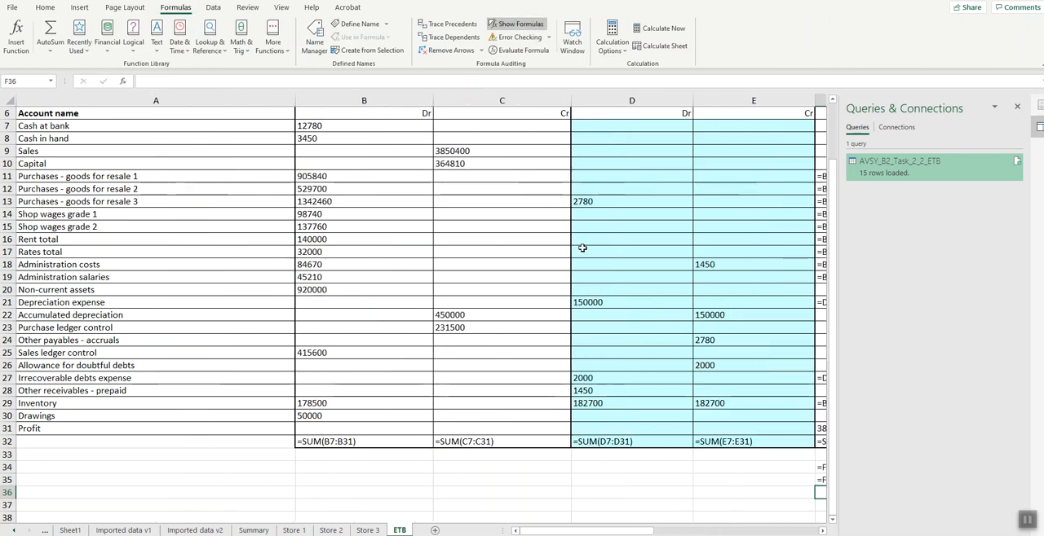
left_click(1017, 107)
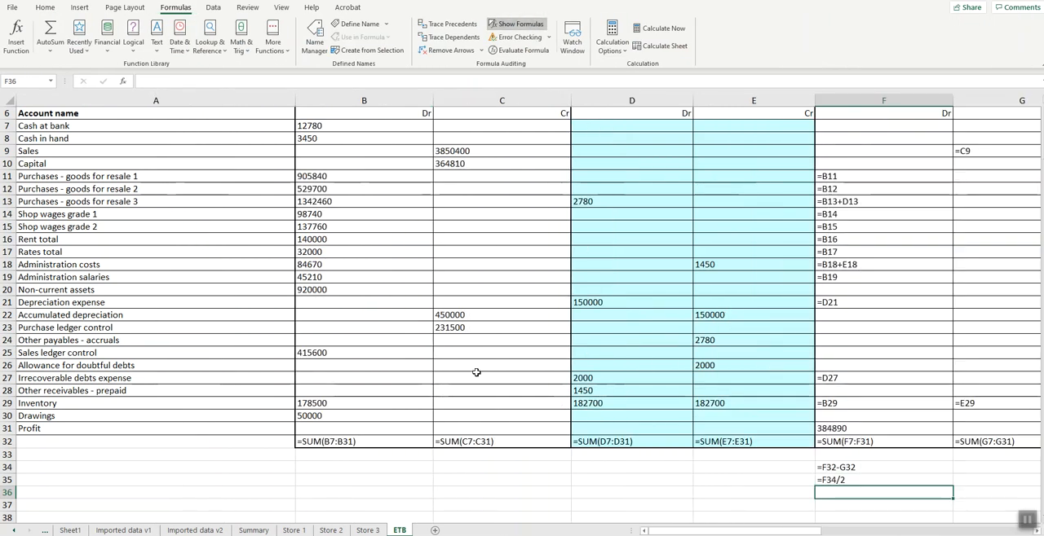
scroll(521, 310, "down", 2)
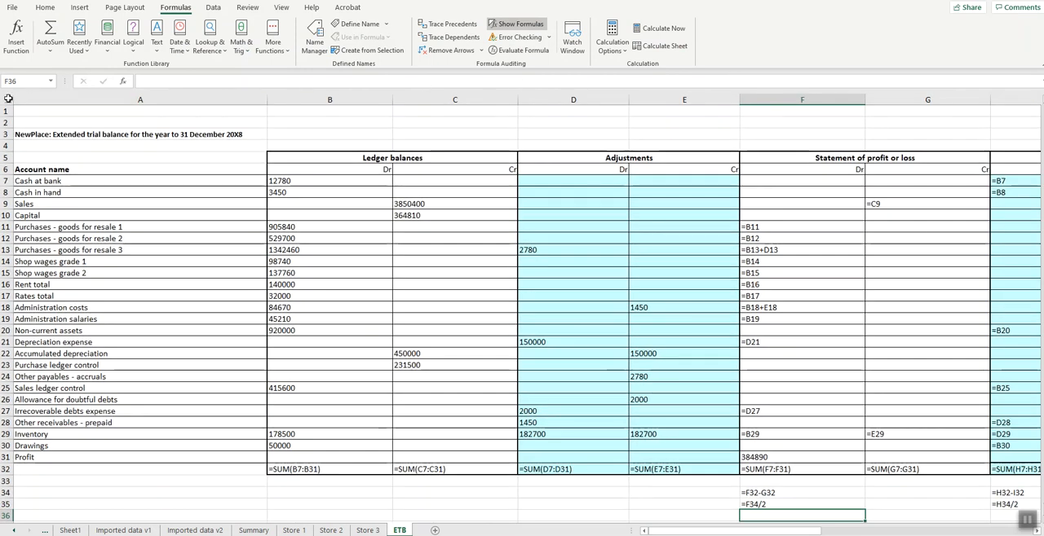
left_click(7, 100)
double_click(391, 99)
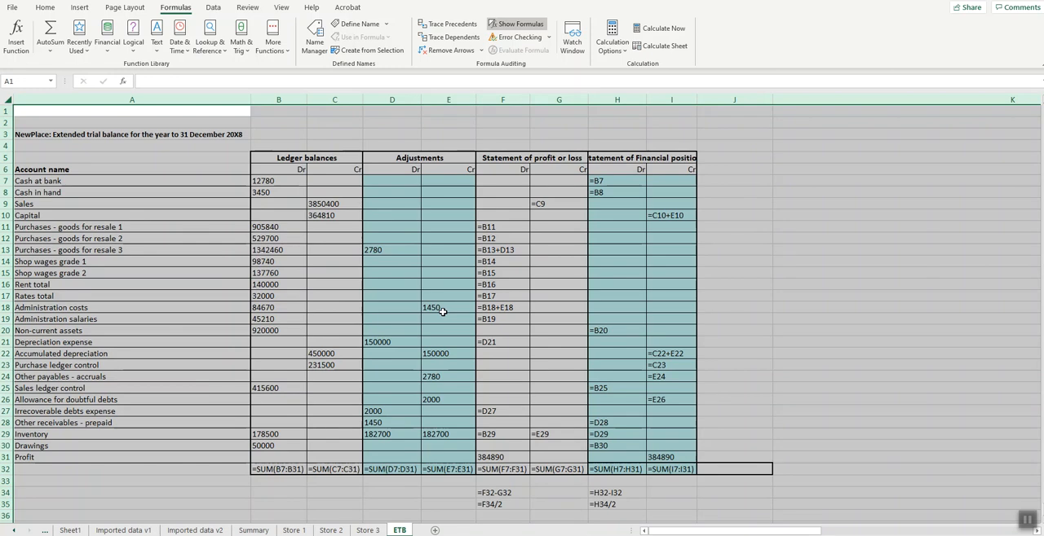
- Correct the Administration costs formula in F18 to =B18-E18
double_click(499, 308)
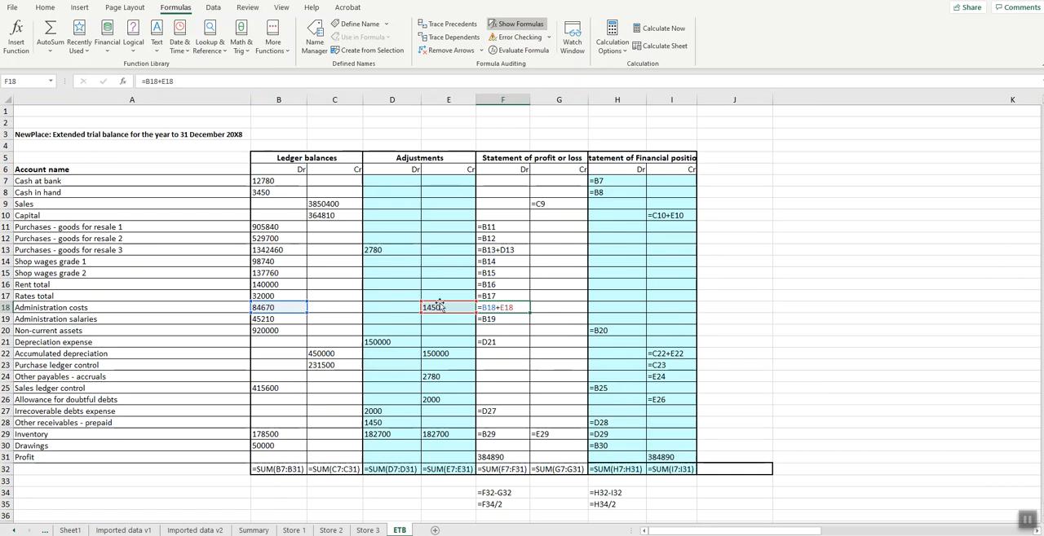
double_click(496, 308)
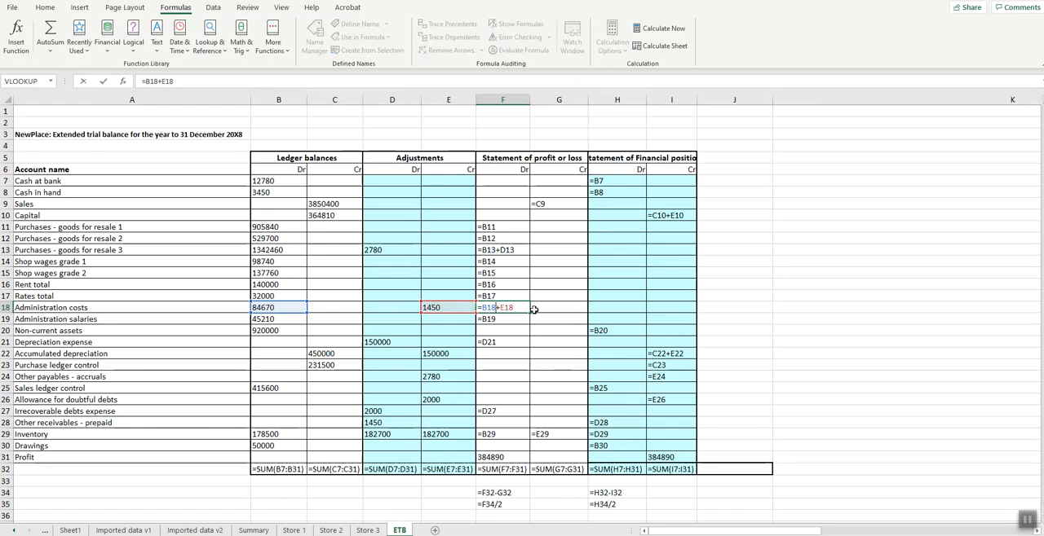
key("Delete")
type("-")
key("Return")
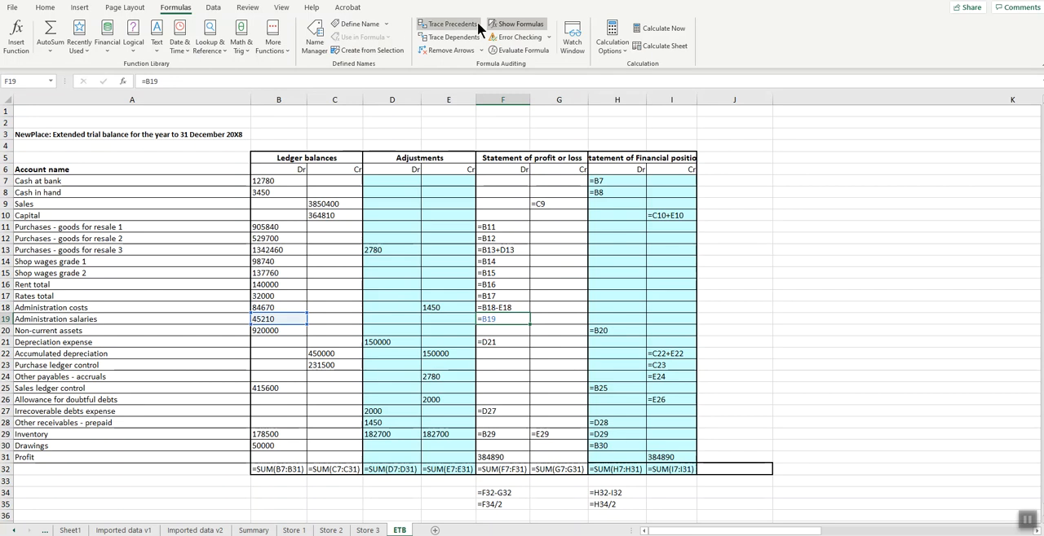
- Turn off the formula display and autofit columns B to I so every currency value is fully readable
left_click(515, 24)
left_click_drag(145, 101, 350, 99)
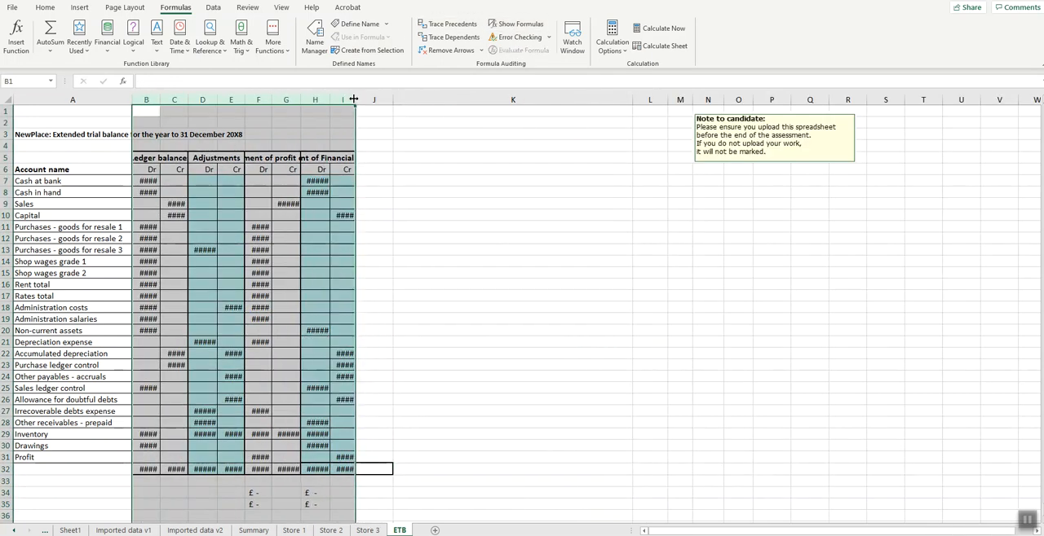
double_click(355, 99)
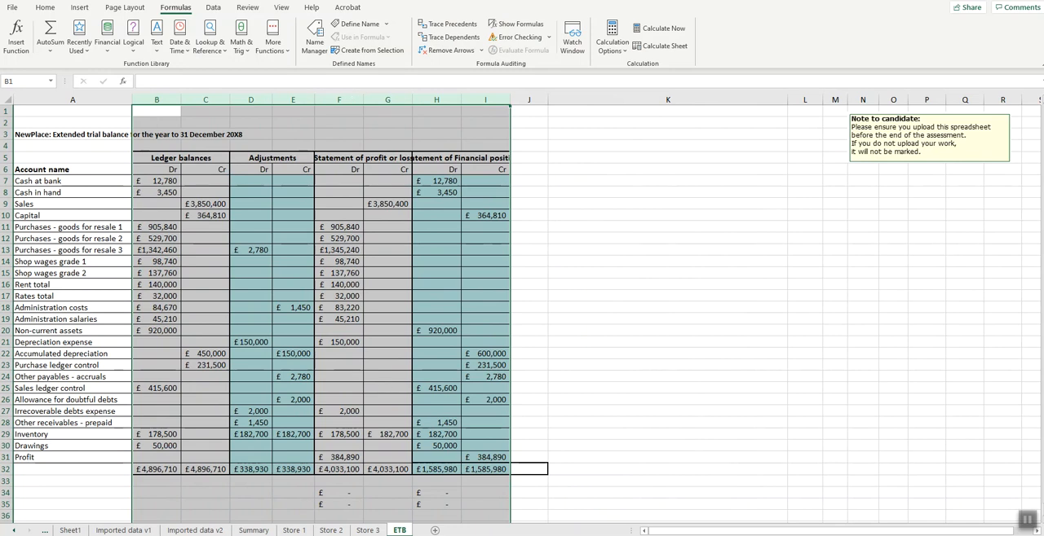
left_click(1010, 535)
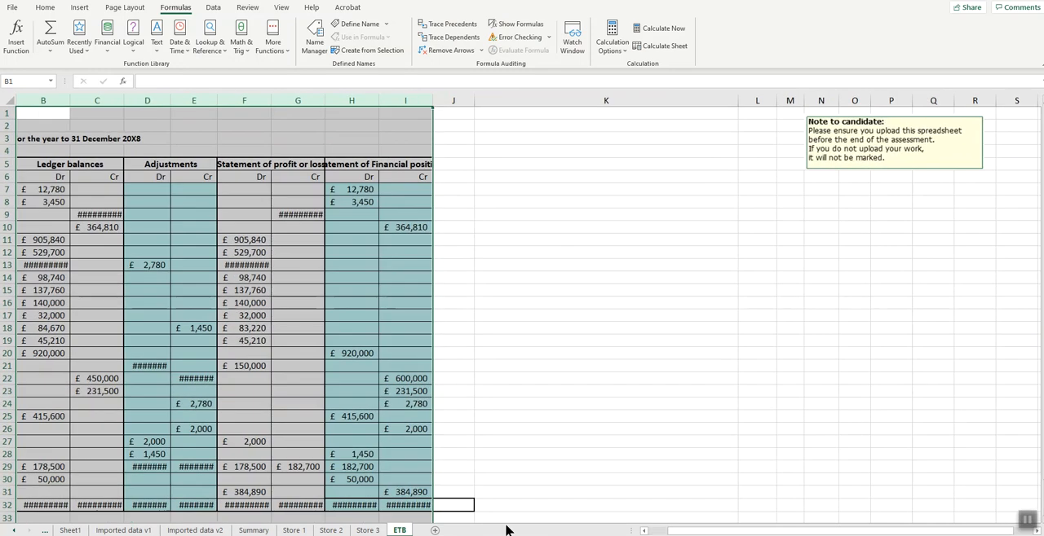
double_click(217, 98)
left_click_drag(766, 532, 744, 532)
scroll(461, 323, "down", 1)
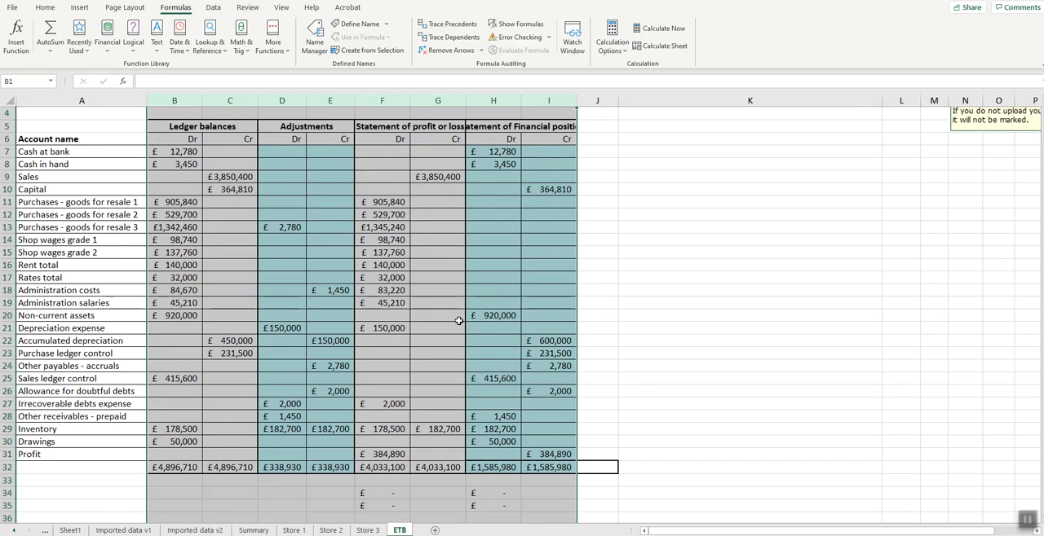
left_click(438, 341)
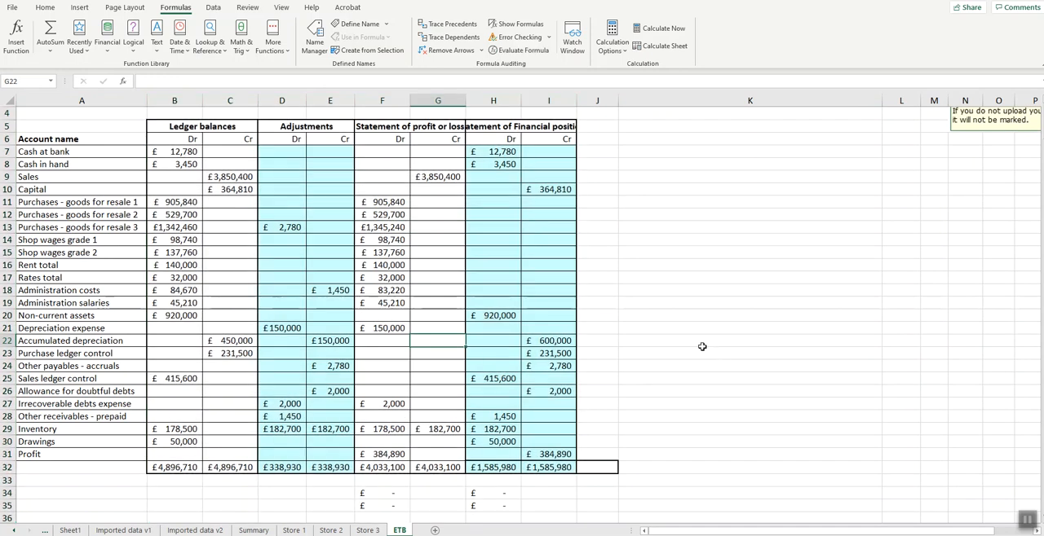
- Clear the difference workings below the ETB totals in E34:H36
left_click_drag(327, 494, 520, 520)
key("Delete")
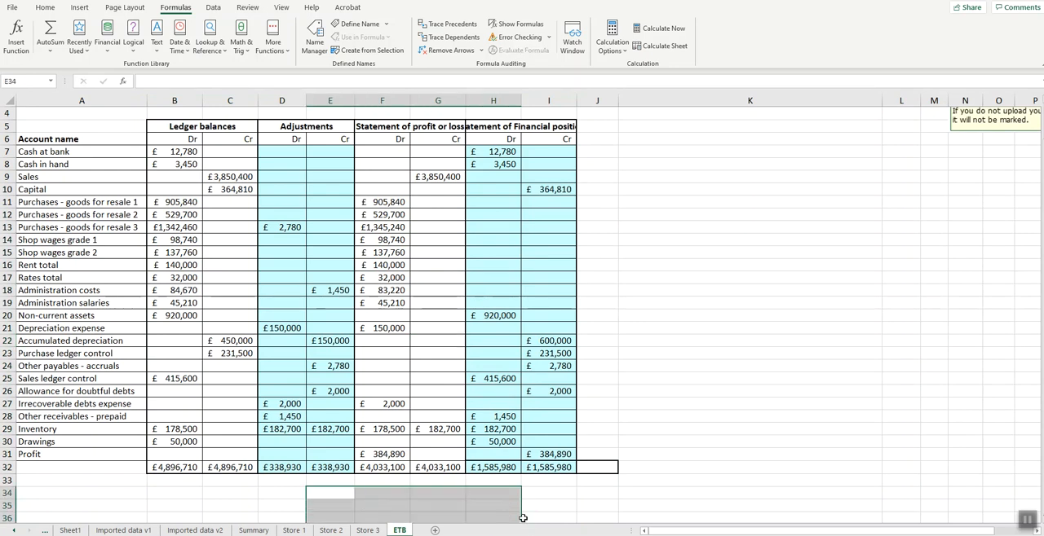
left_click(646, 468)
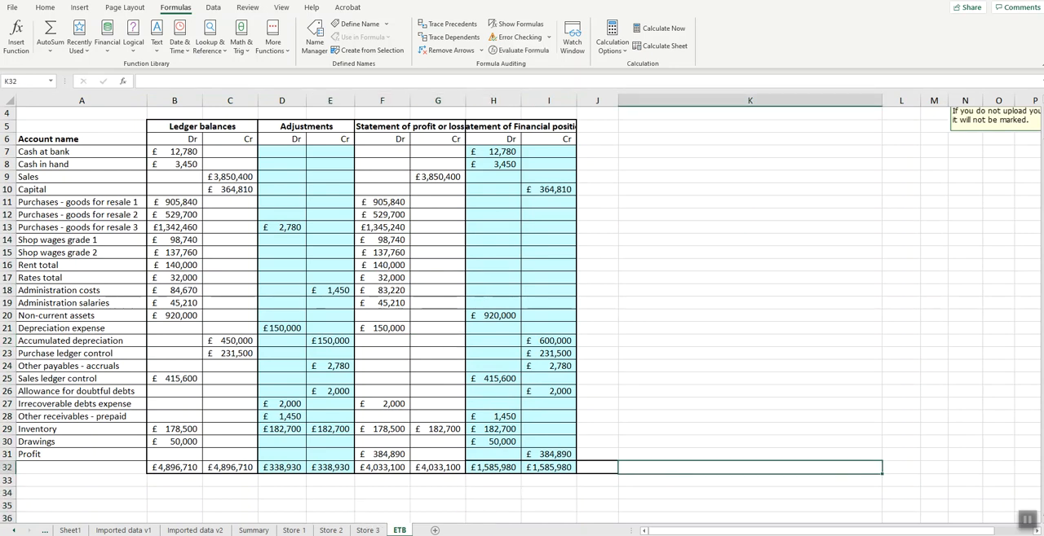
- Review the part (e) and final worksheet requirements in the Assessment tasks worksheet, along with the earlier Task 2.2 instructions
left_click(14, 531)
left_click(88, 531)
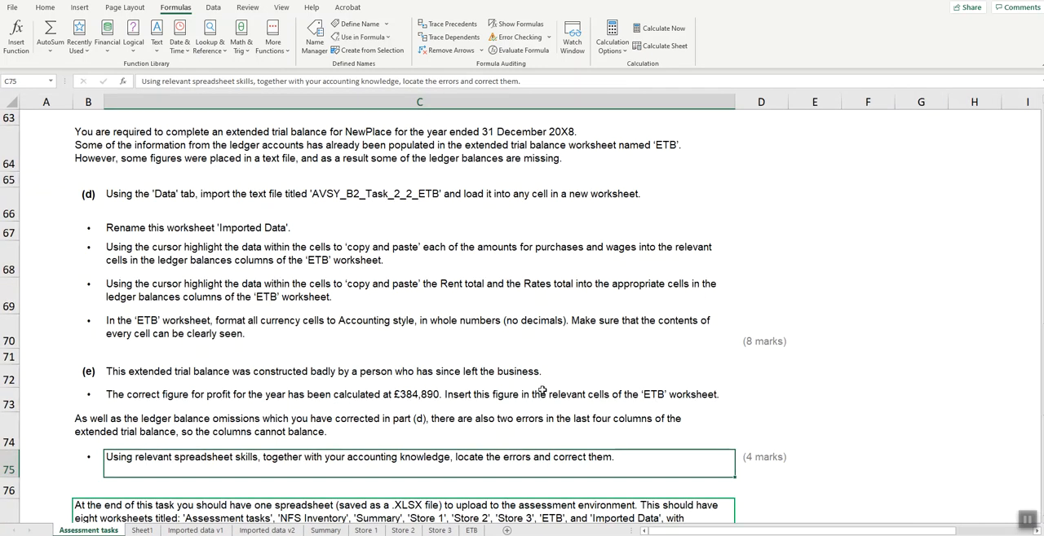
scroll(541, 389, "down", 1)
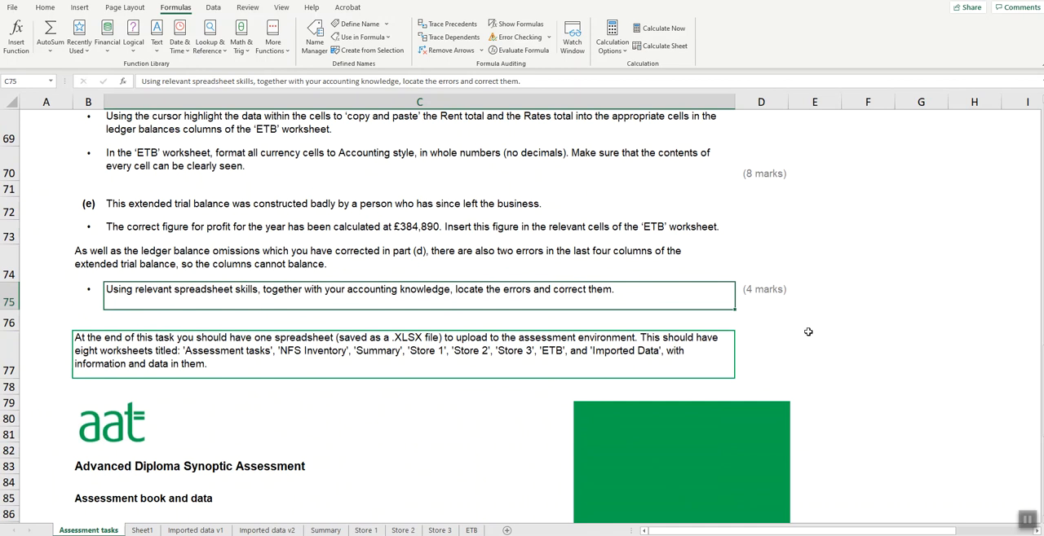
scroll(809, 333, "up", 5)
scroll(810, 333, "up", 6)
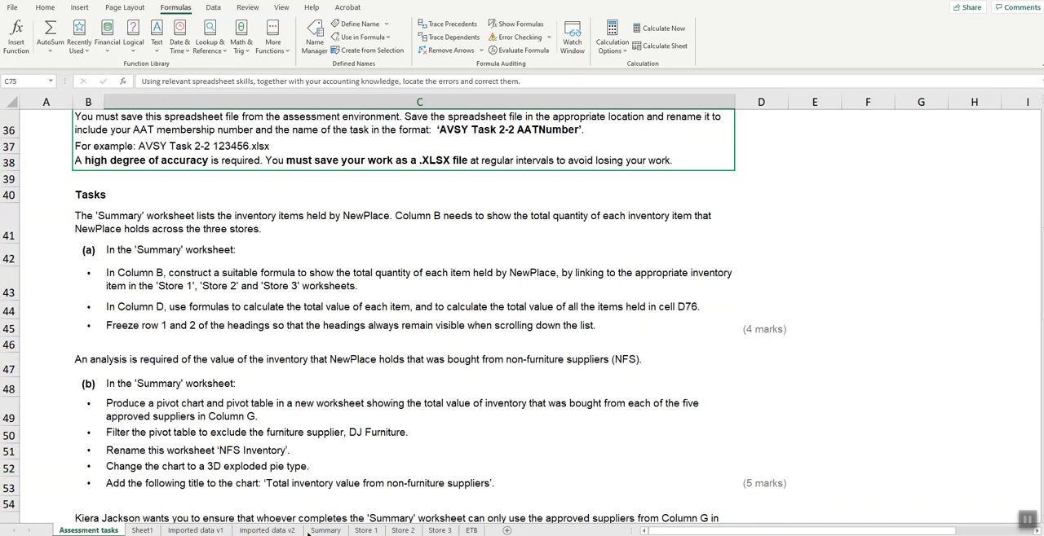
- Switch to the Surpass assessment in the browser and view the Task 2.2 completion checklist
left_click(204, 535)
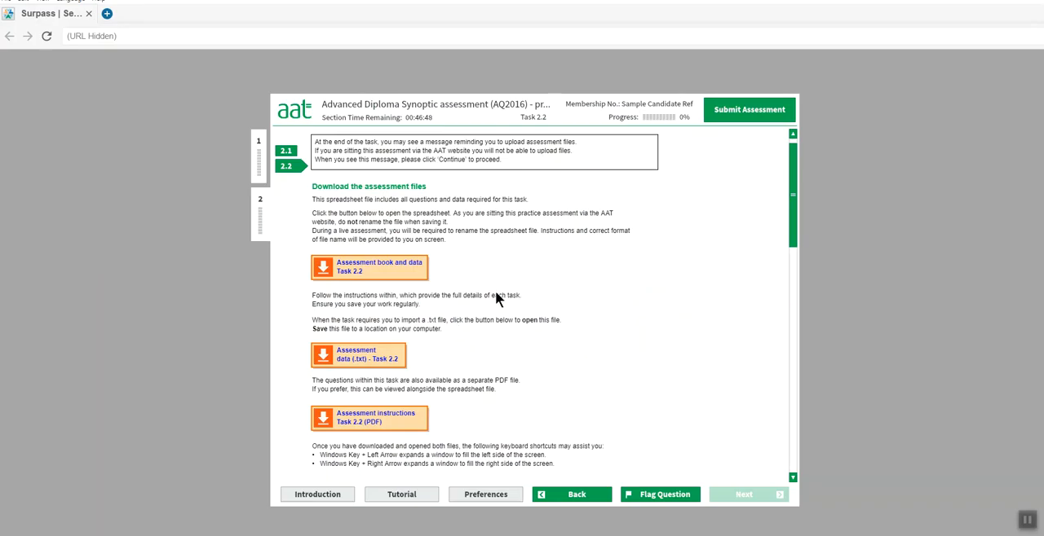
scroll(511, 264, "down", 5)
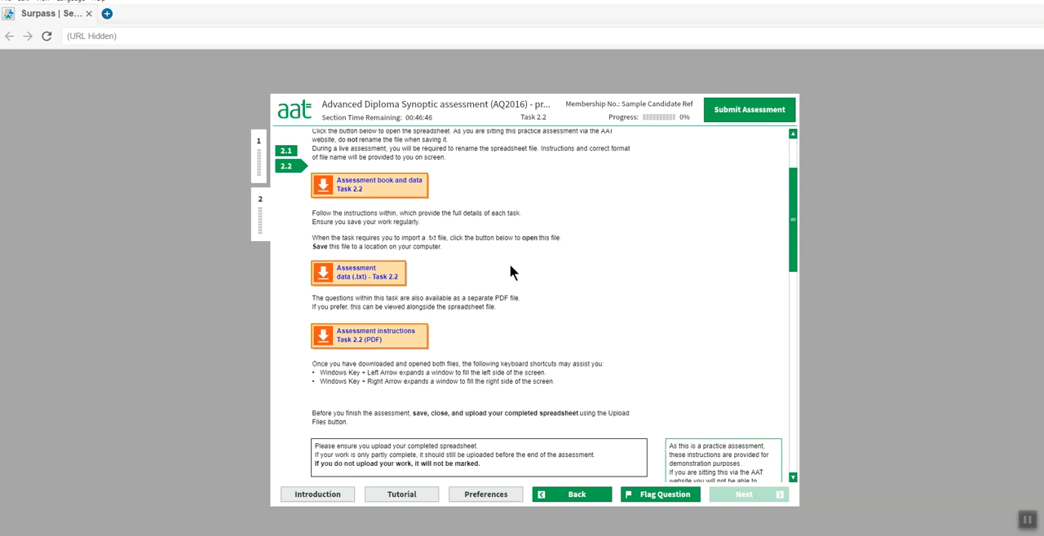
scroll(509, 263, "down", 5)
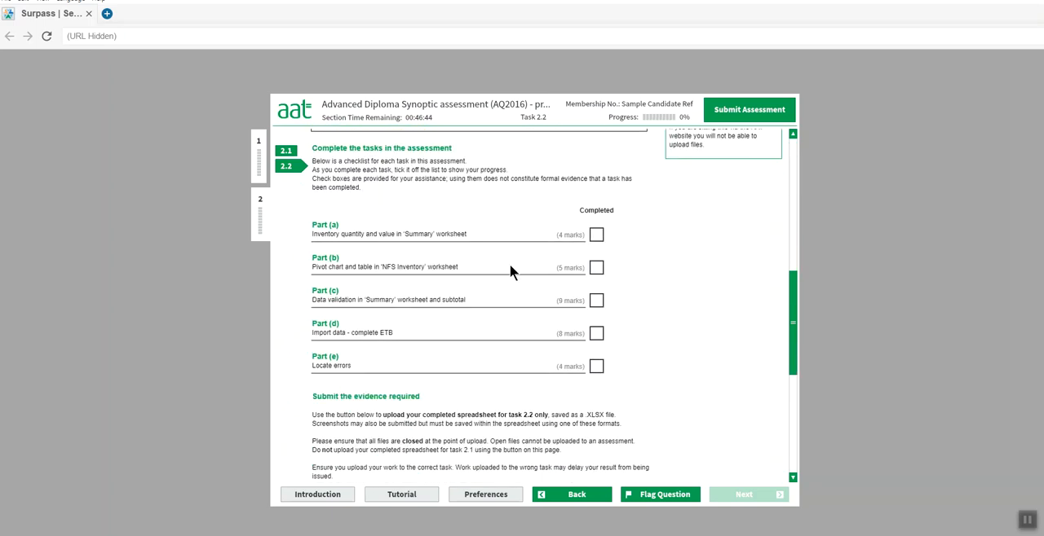